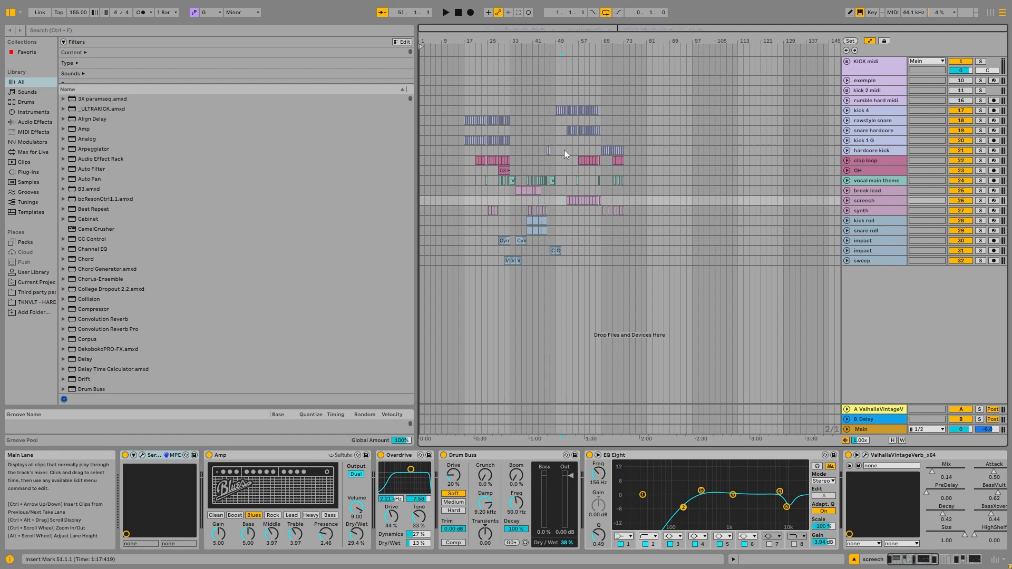
Place the playback position at bar 1 and solo the KICK midi group.
click(562, 150)
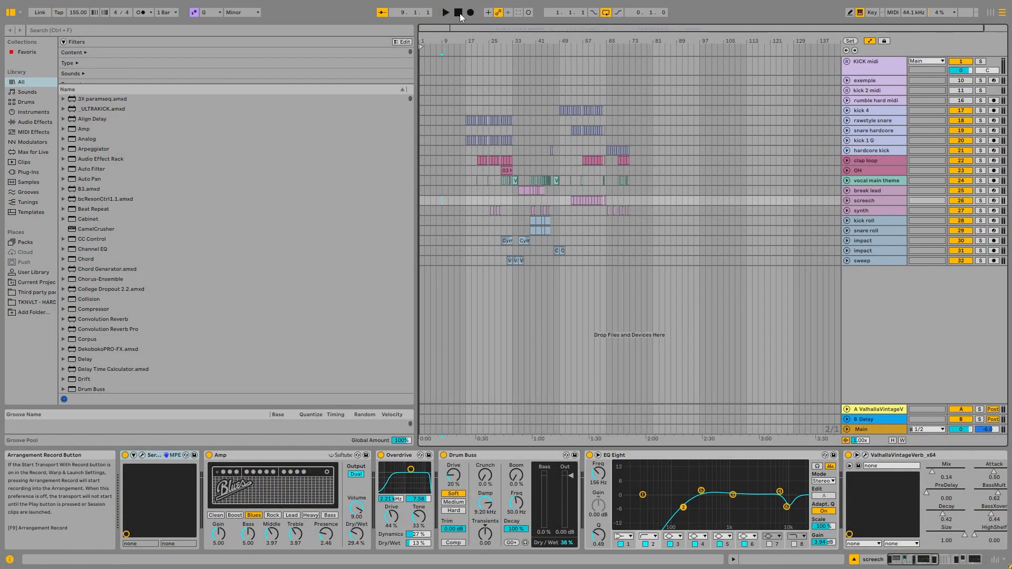
scroll(419, 65, up, 15)
click(419, 65)
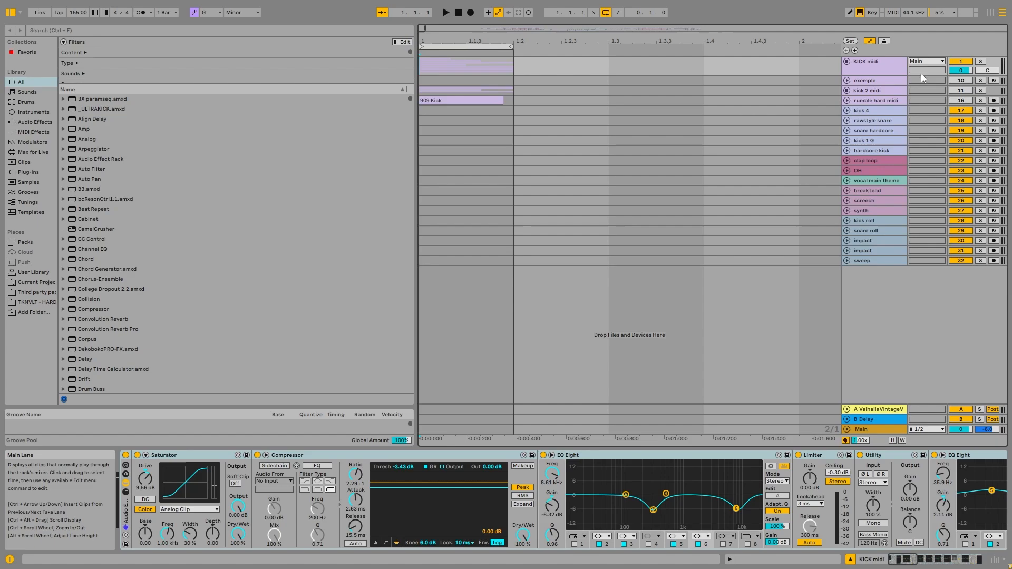
click(980, 61)
Solo the rawstyle snare and kick 1 G tracks and audition them from bar 19.
scroll(757, 124, down, 10)
click(686, 110)
click(980, 121)
ctrl+click(980, 140)
key(space)
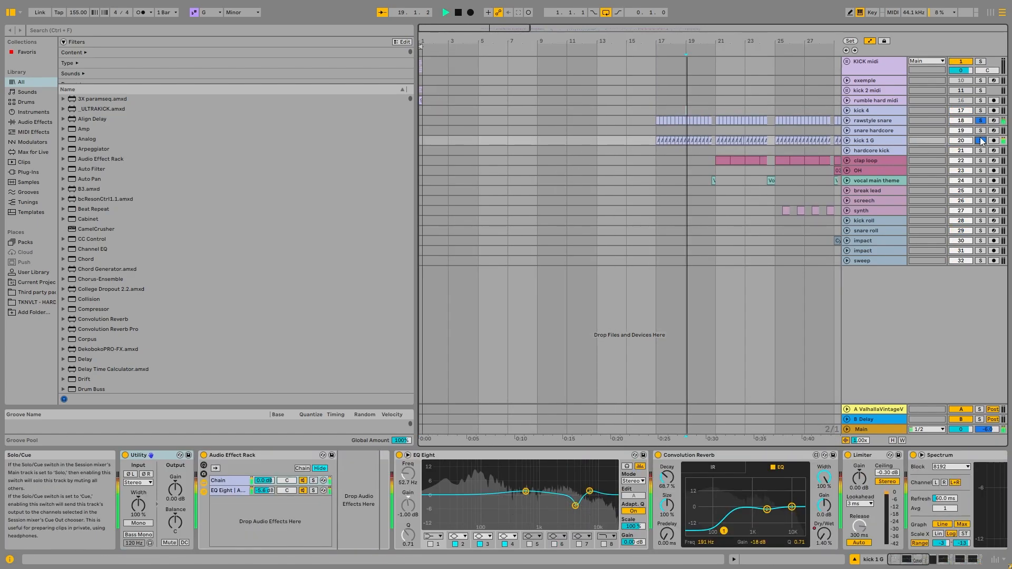
scroll(738, 154, down, 6)
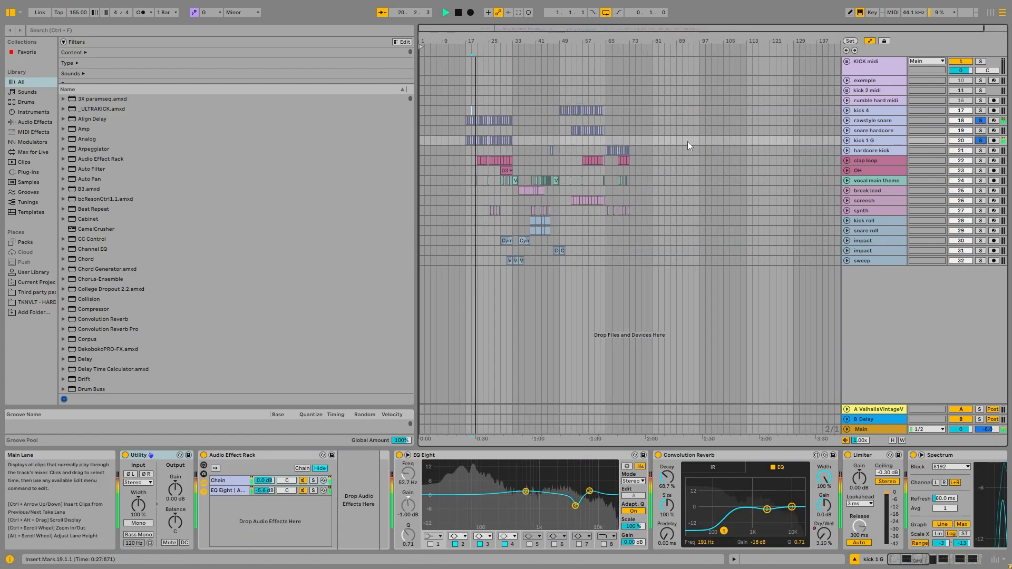
key(space)
Add the hardcore kick and kick 4 tracks to the solo and play from bar 51.
click(565, 150)
ctrl+click(981, 150)
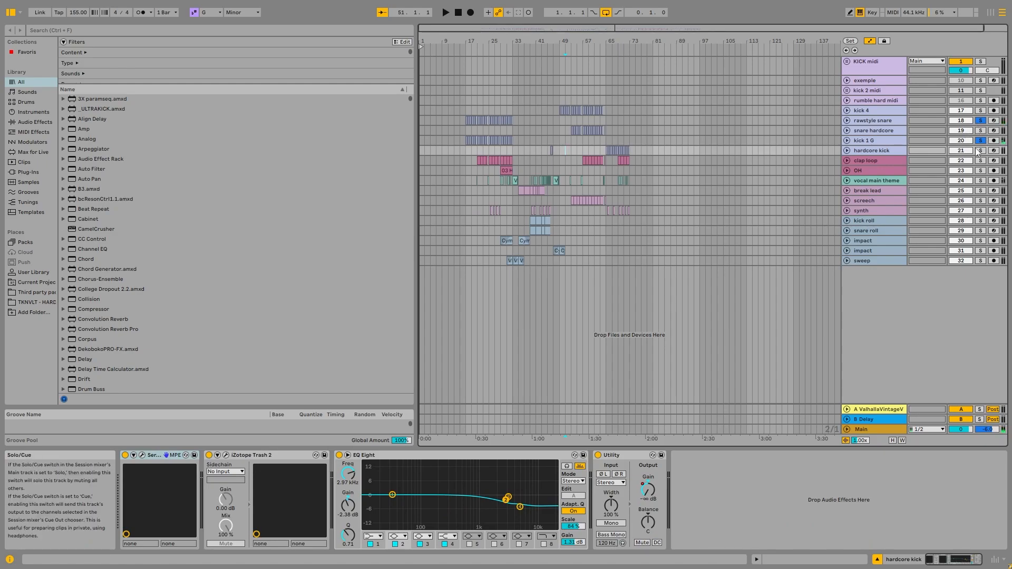
ctrl+click(980, 110)
key(space)
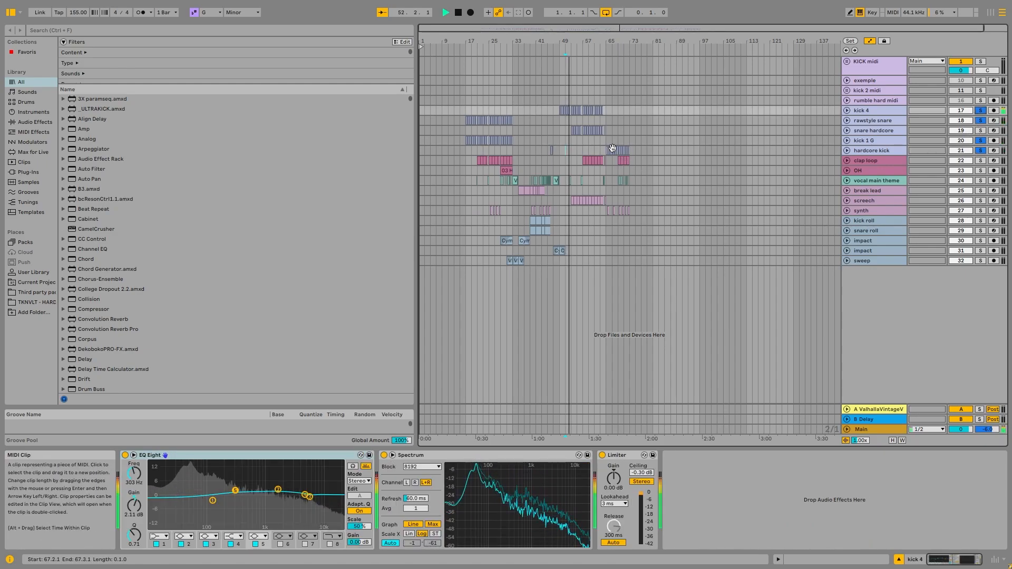
Audition the hardcore kick track alone from bar 65, clear its solo and stop playback.
click(980, 150)
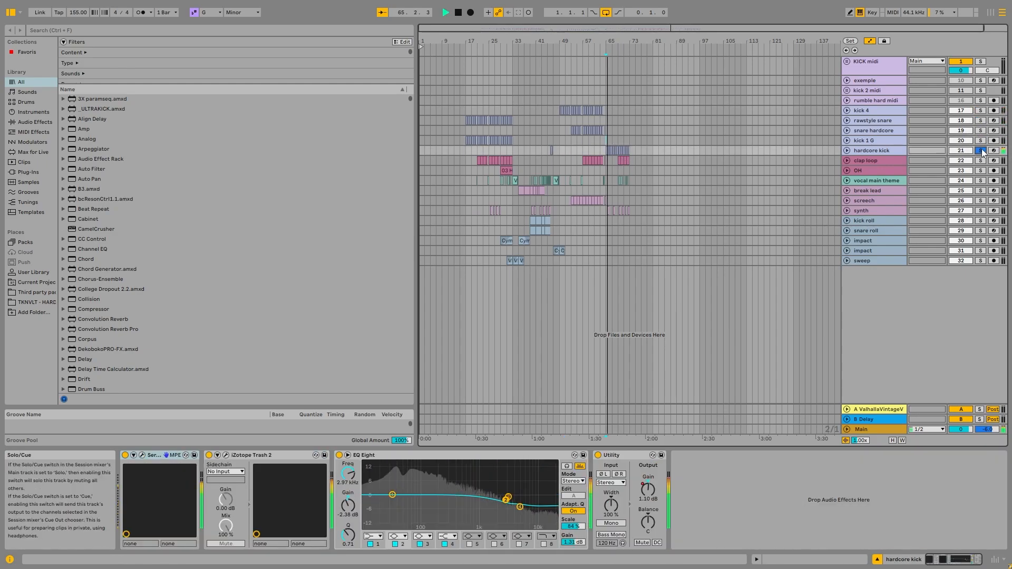
click(980, 151)
key(space)
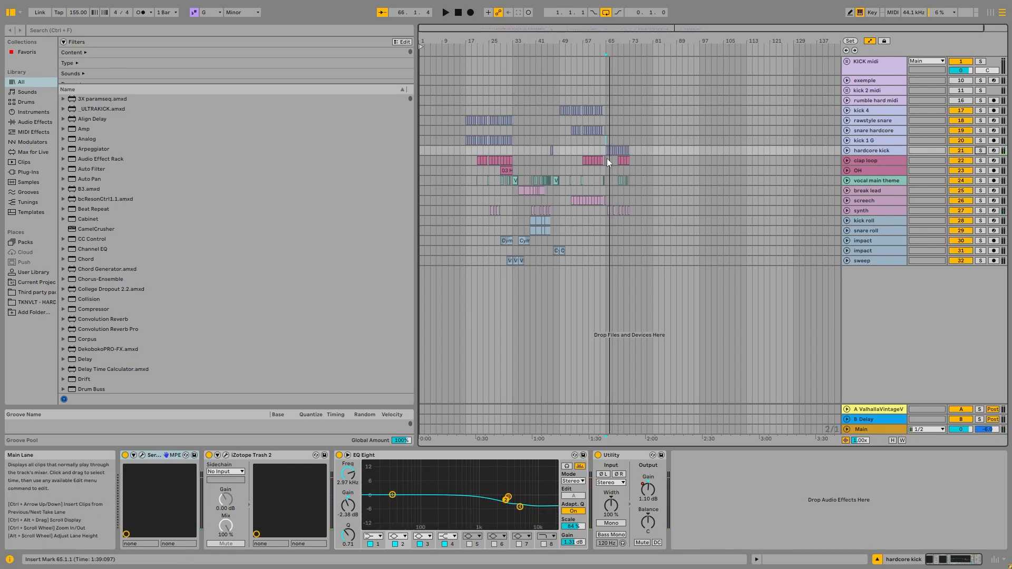
Return to the start of the arrangement, unfold the KICK midi group and solo it.
scroll(606, 156, up, 5)
scroll(587, 148, down, 5)
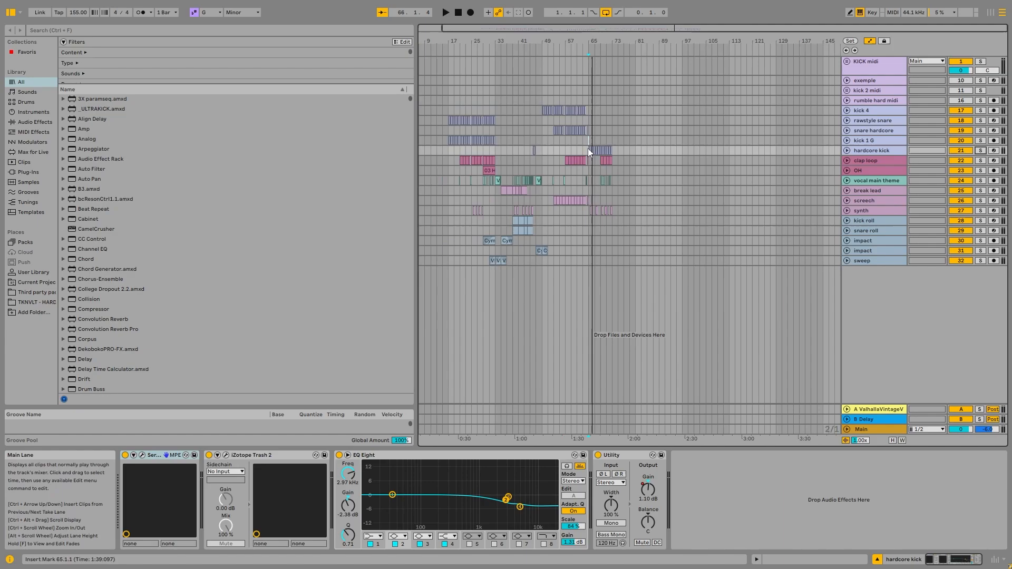
click(455, 13)
scroll(421, 86, up, 10)
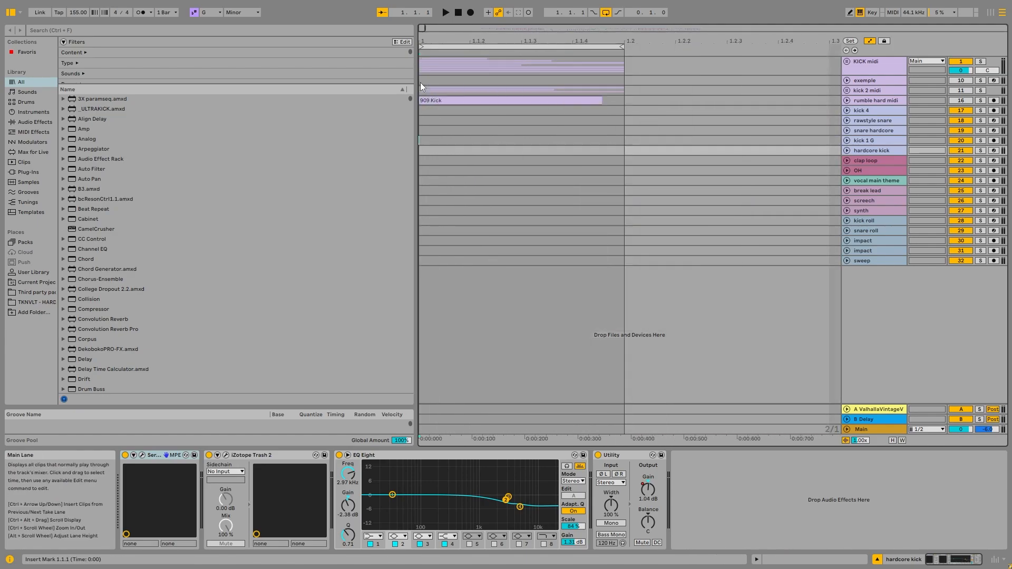
click(846, 61)
click(980, 63)
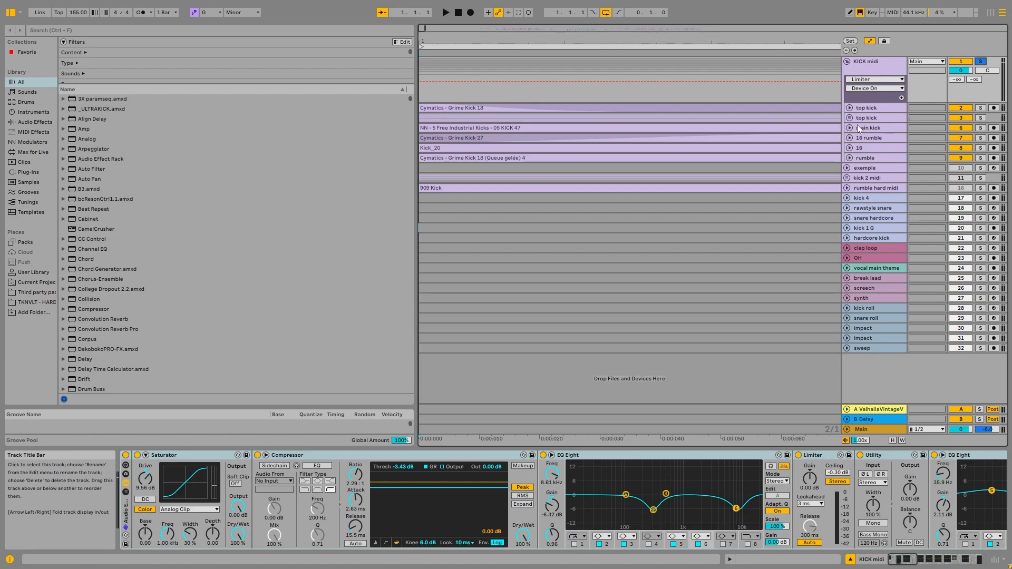
Unfold both top kick tracks plus main kick, 16 rumble, 16 and rumble to show their contents.
click(849, 108)
click(849, 155)
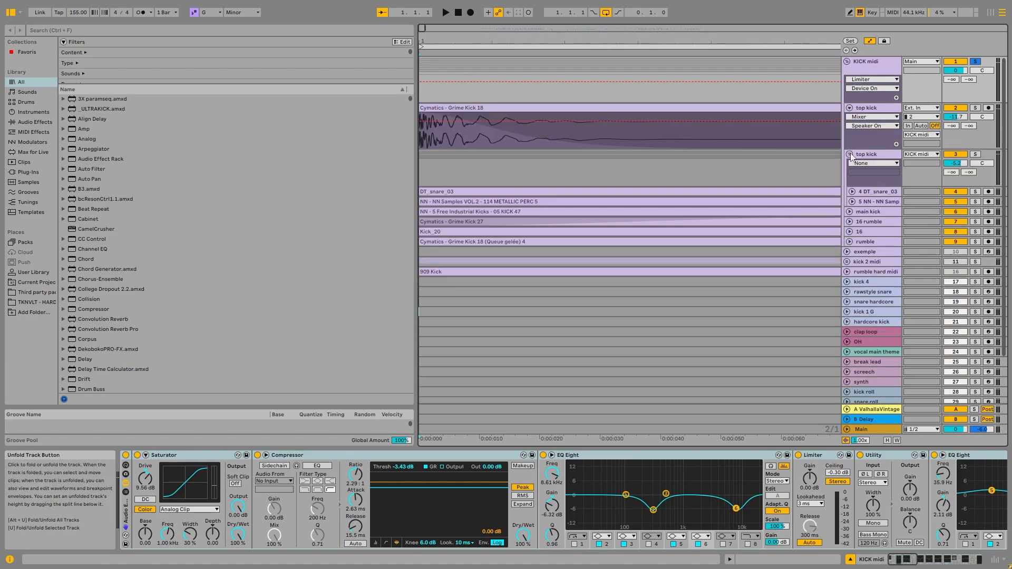
click(849, 212)
click(849, 267)
click(867, 313)
click(849, 313)
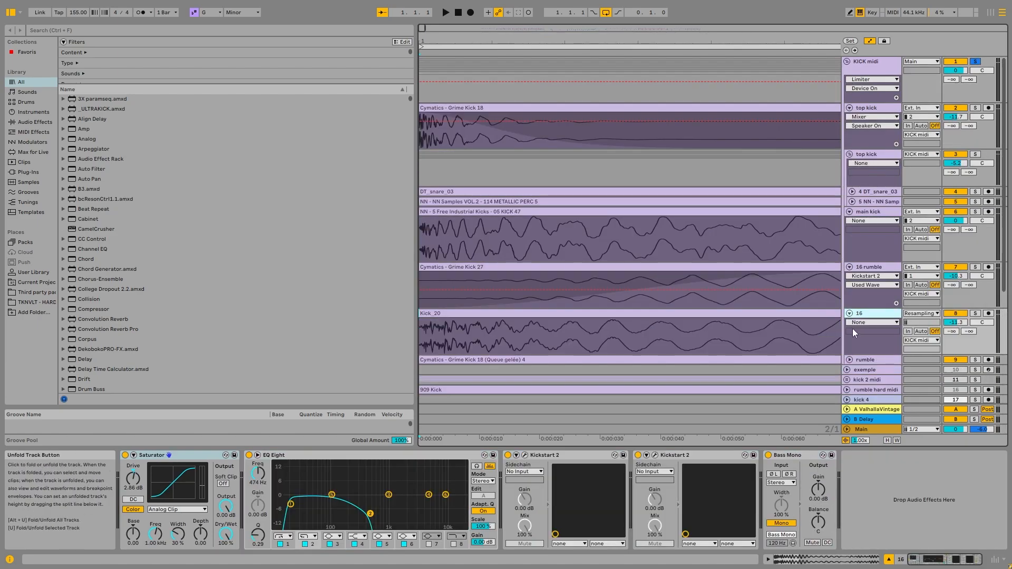
click(847, 359)
scroll(508, 225, down, 3)
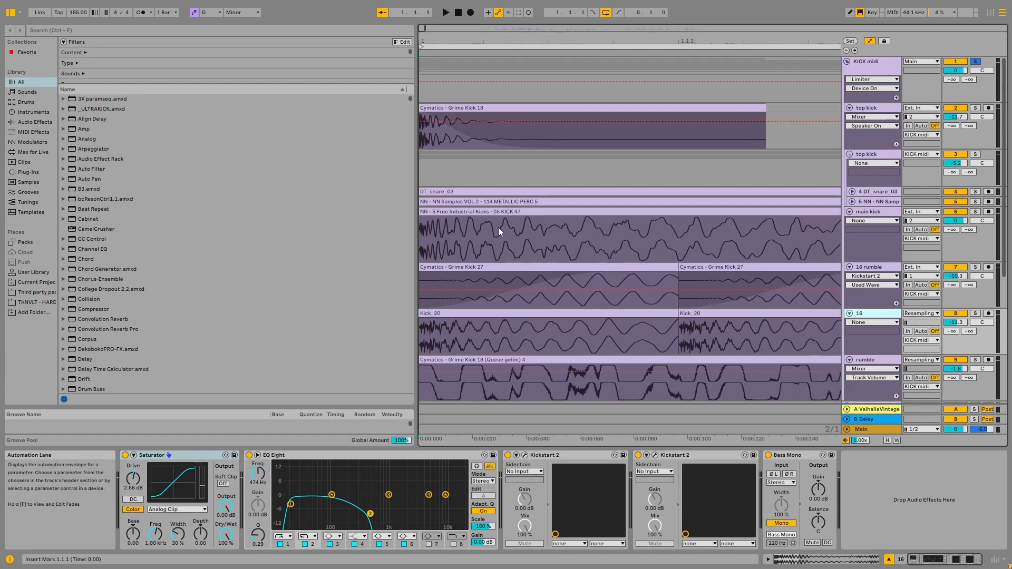
scroll(498, 227, down, 5)
Fold the 16 rumble, 16 and rumble tracks, keeping main kick unfolded.
click(870, 212)
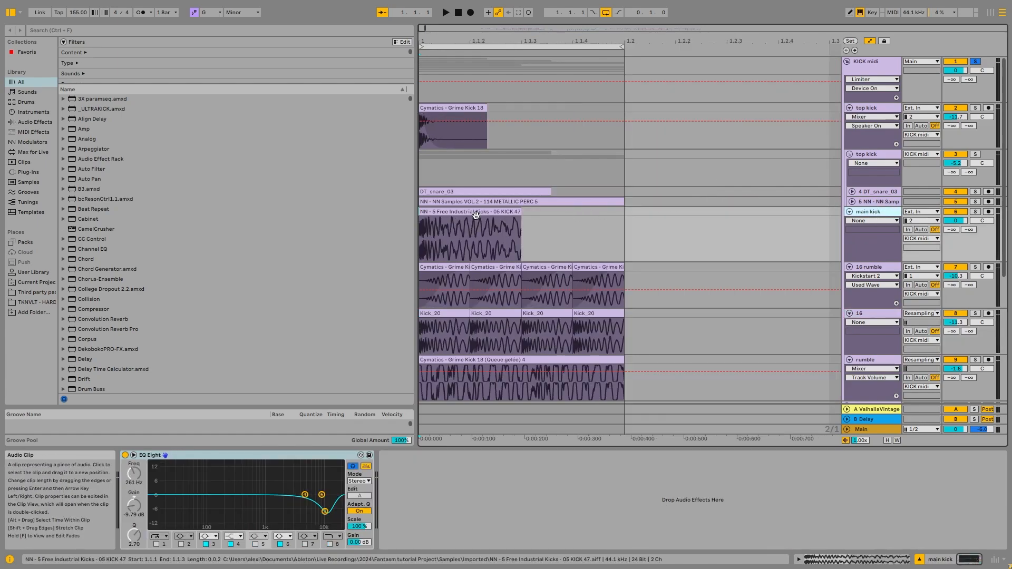
click(496, 230)
click(879, 269)
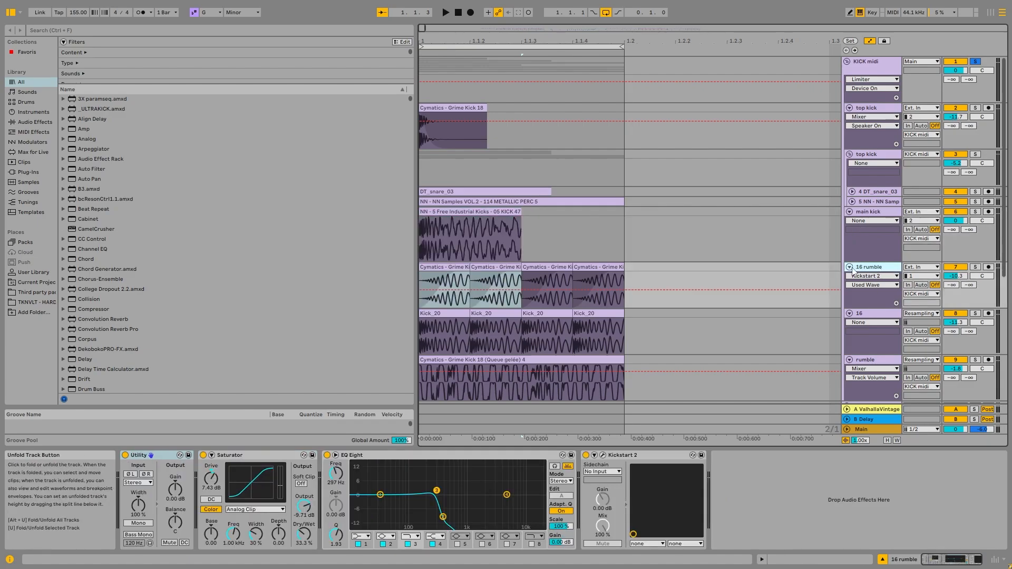
click(849, 267)
click(849, 276)
click(849, 287)
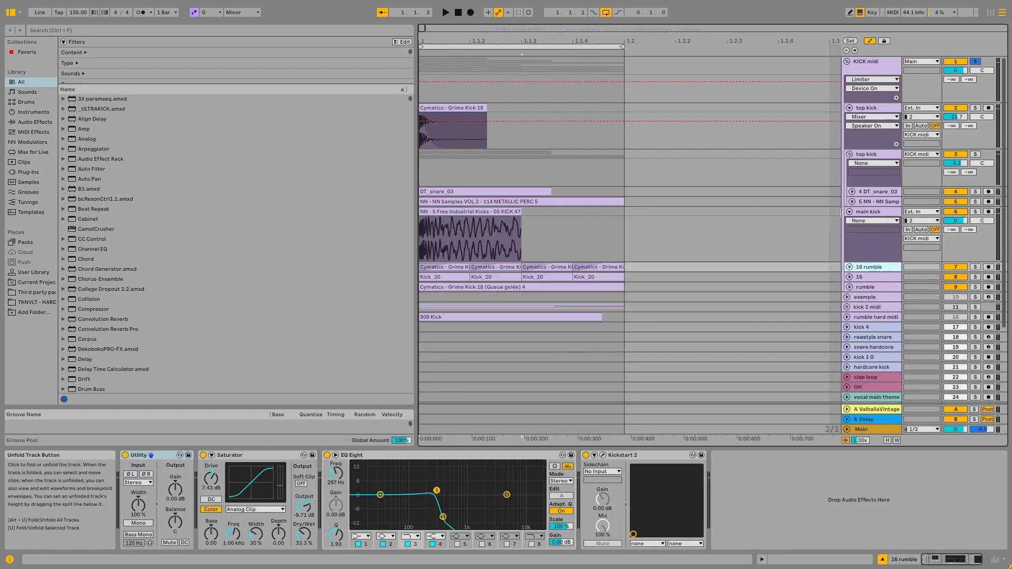
Solo the main kick track and play it from the start of bar 1.
click(899, 214)
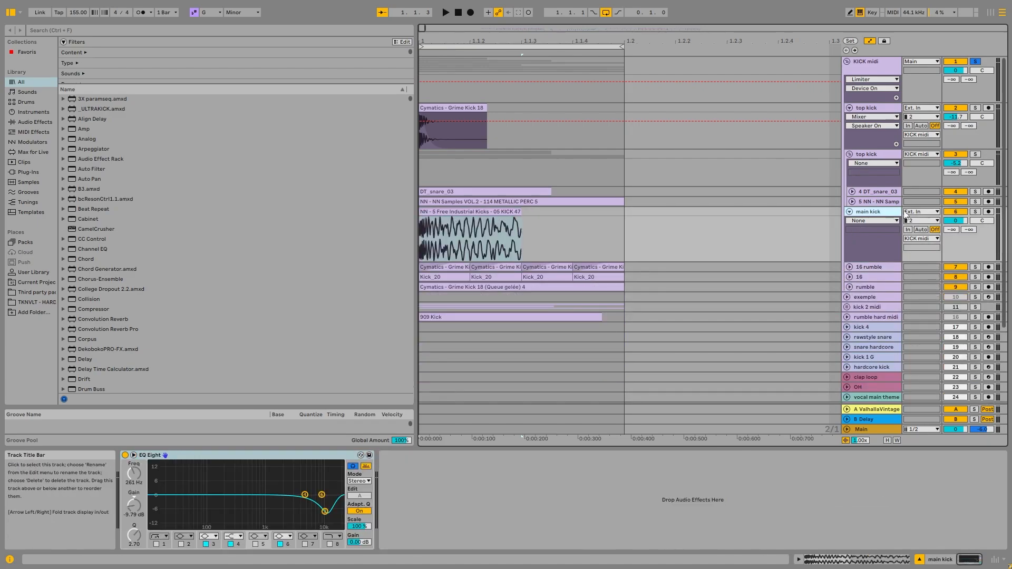
click(975, 211)
scroll(463, 226, right, 3)
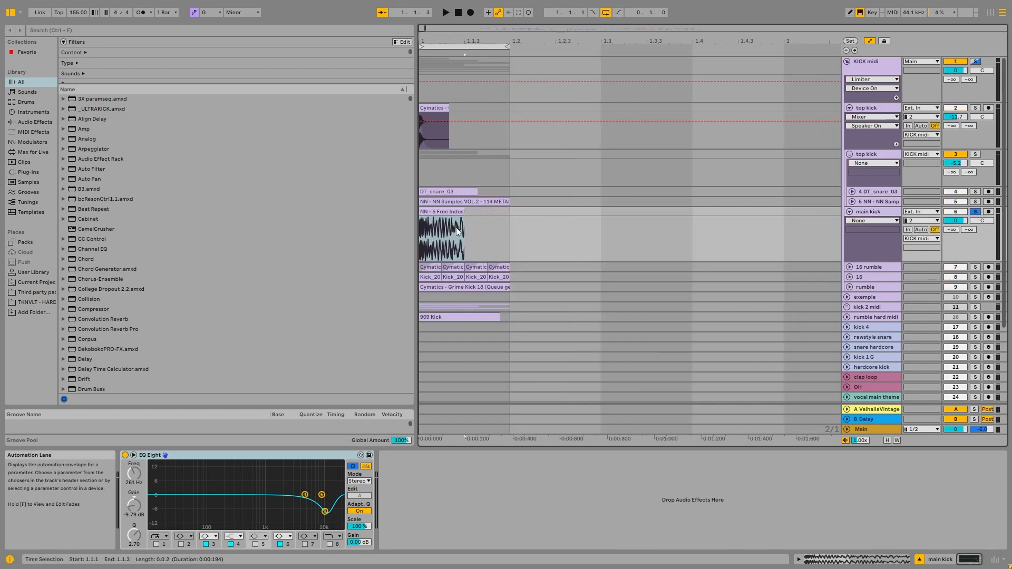
key(space)
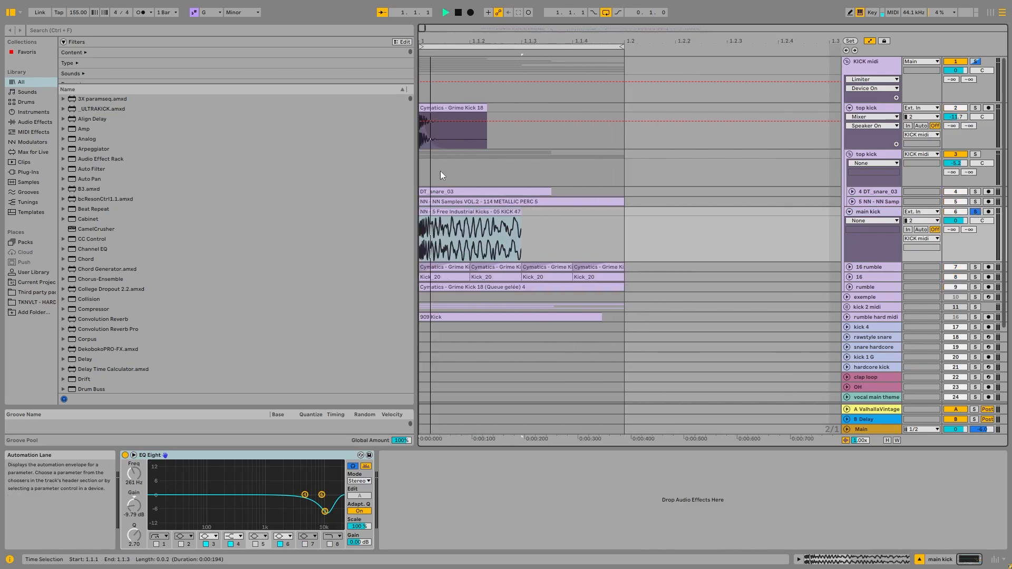
key(space)
Deactivate the Audio Effect Rack on the KICK midi group and audition the main kick without it.
click(866, 63)
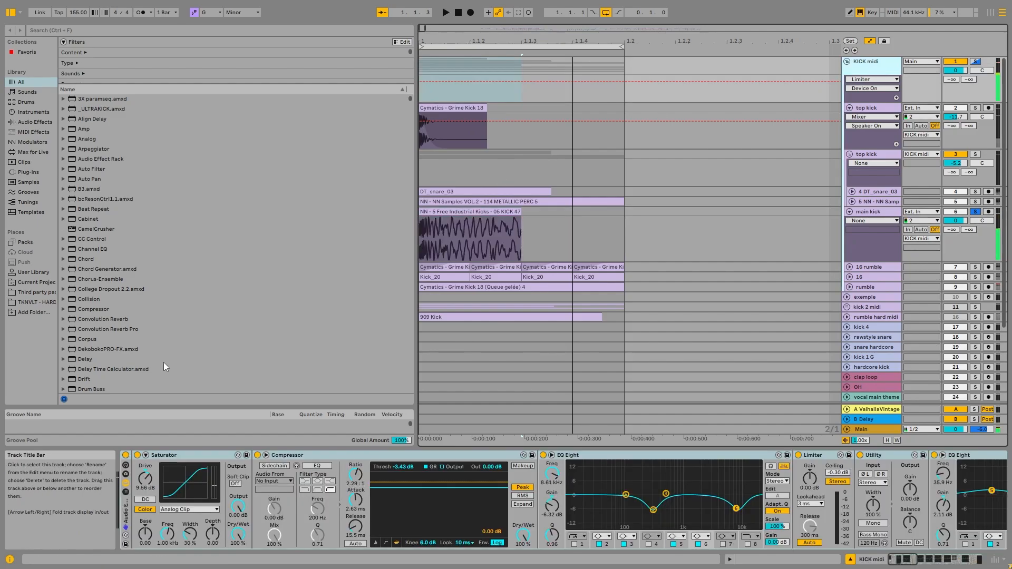
click(125, 455)
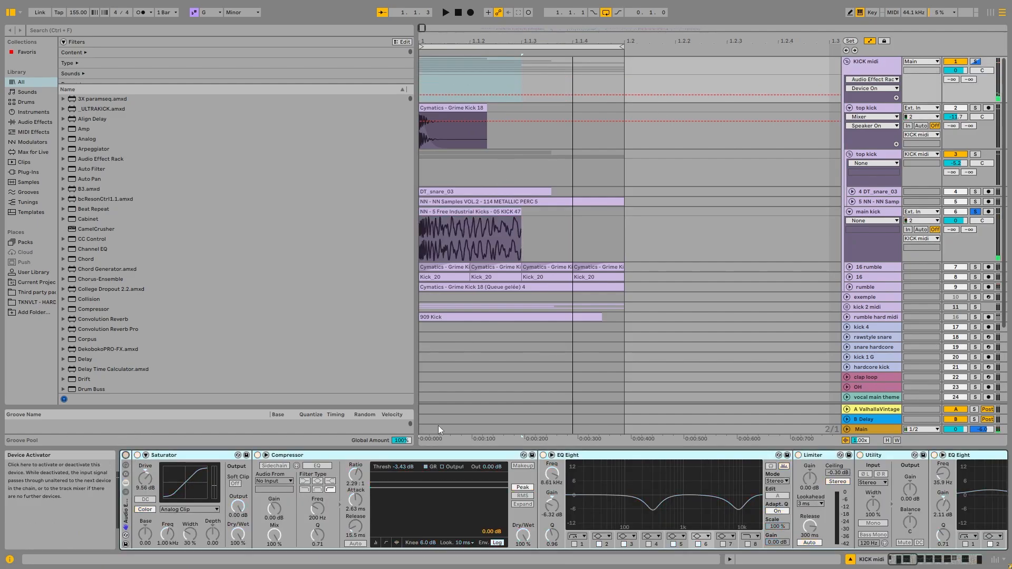
key(space)
key(space)
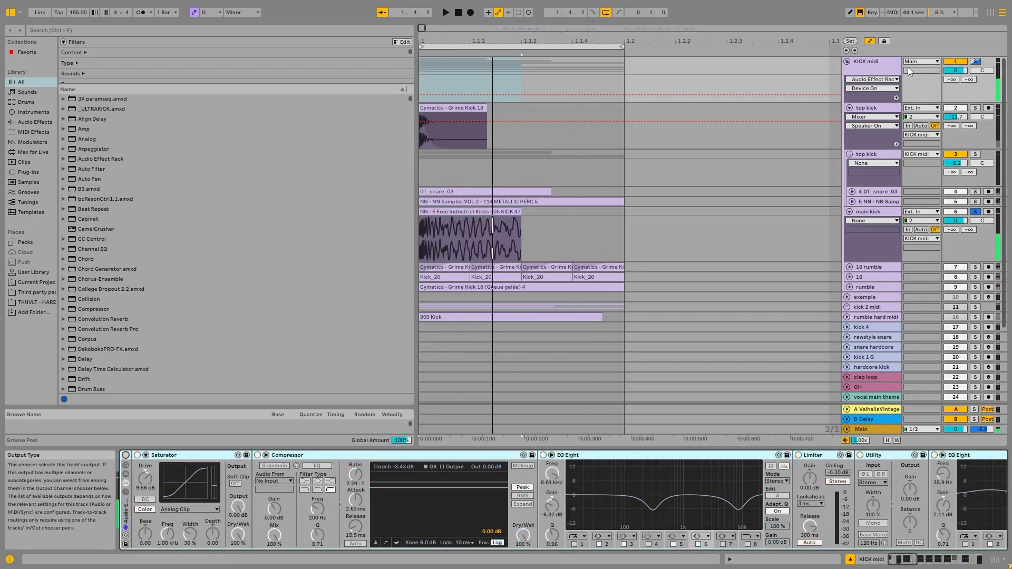
Examine the NN - 5 Free Industrial Kicks - 05 KICK 47 clip on the main kick track.
click(474, 212)
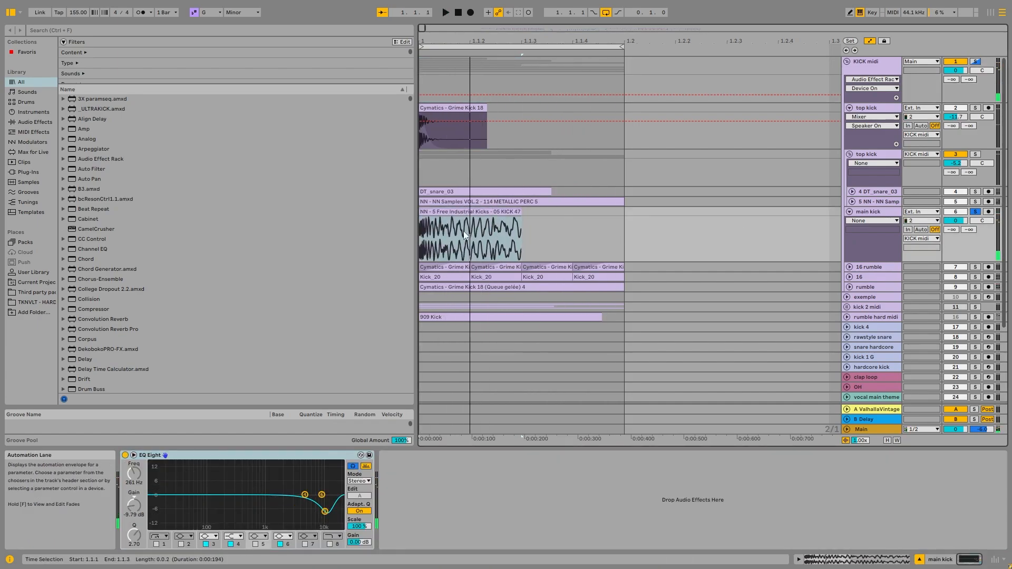
click(886, 213)
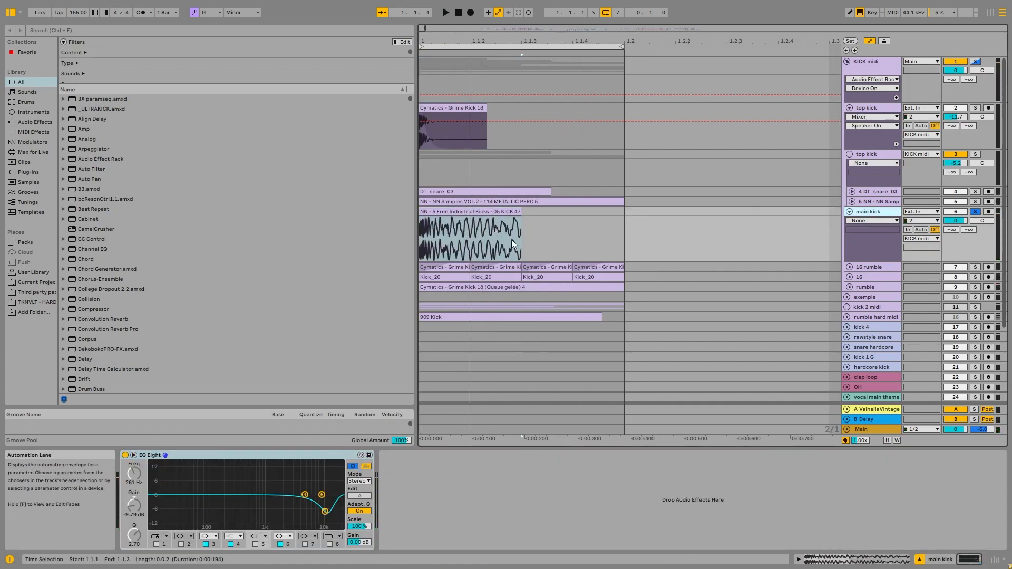
scroll(433, 230, right, 2)
click(452, 212)
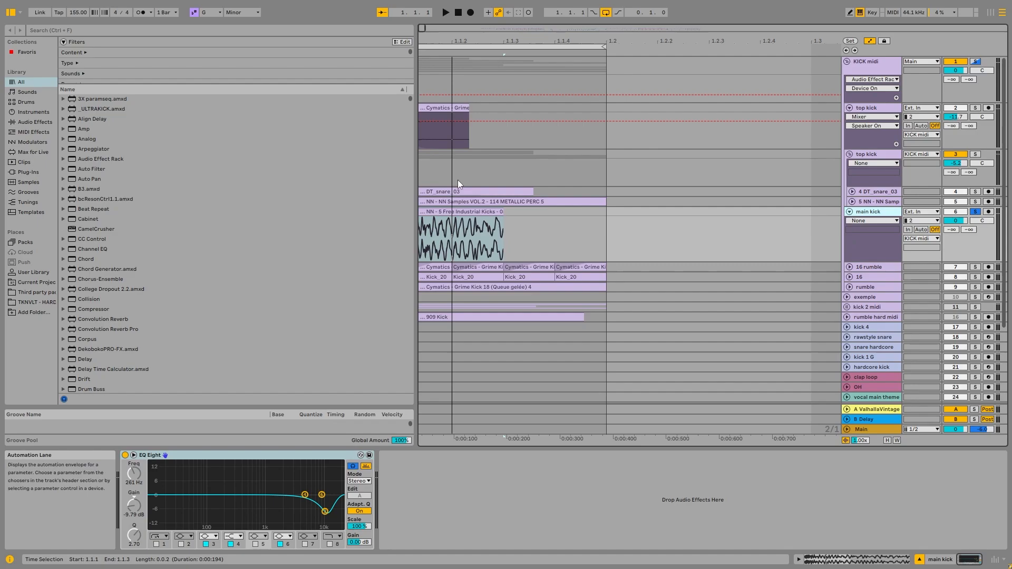
drag(420, 27, 403, 36)
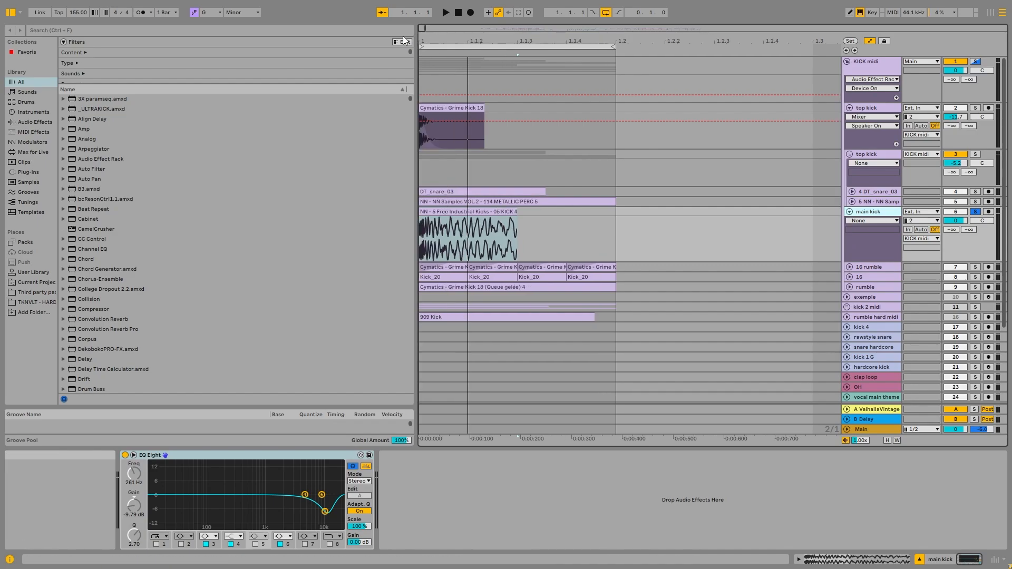
Solo the top kick subgroup and unfold its DT_snare_03 and NN Samples percussion tracks.
click(832, 180)
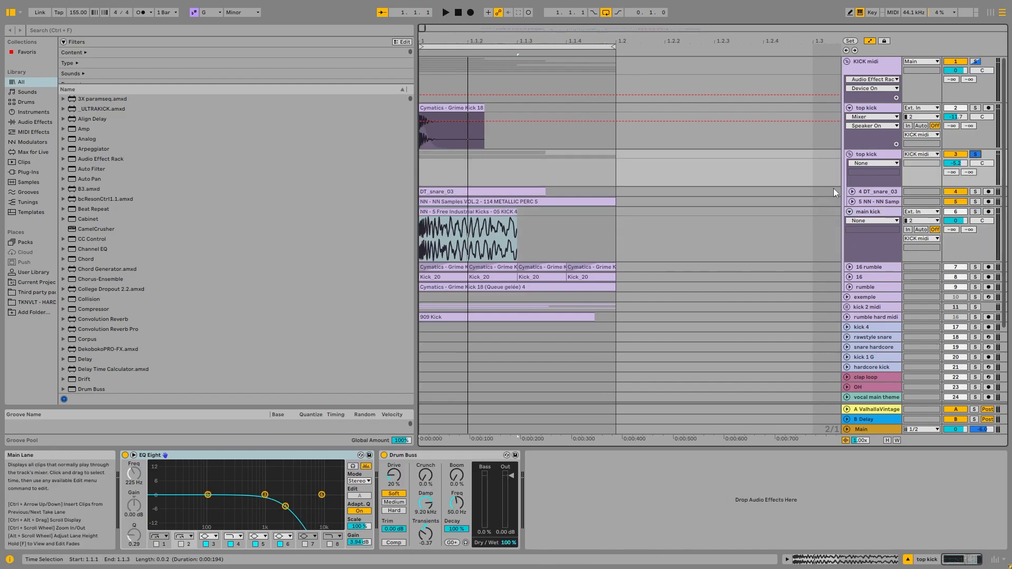
click(852, 191)
click(853, 256)
Solo the DT_snare_03 track, audition it from bar 1 and select its clip.
click(877, 192)
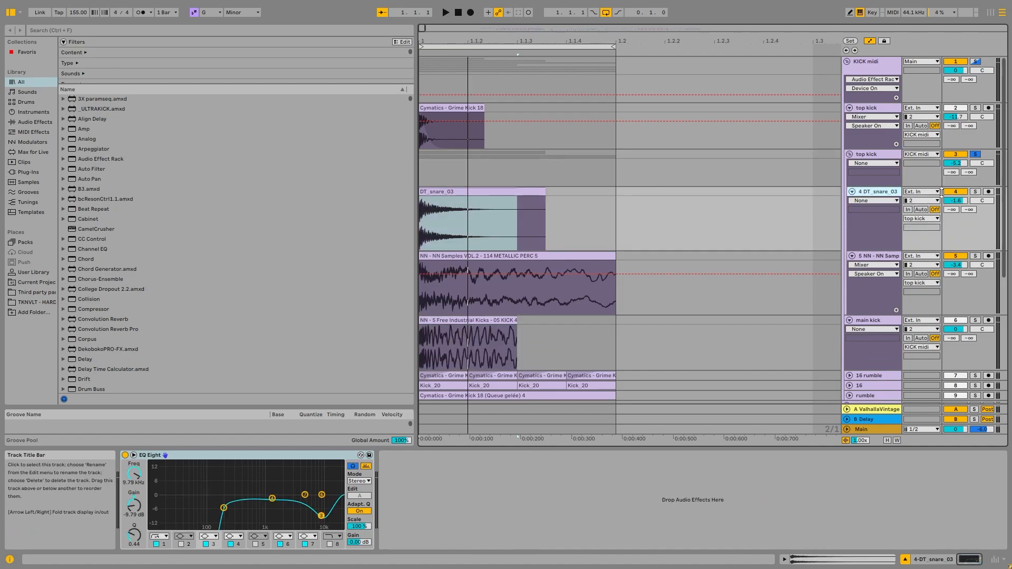
click(975, 192)
key(space)
click(513, 192)
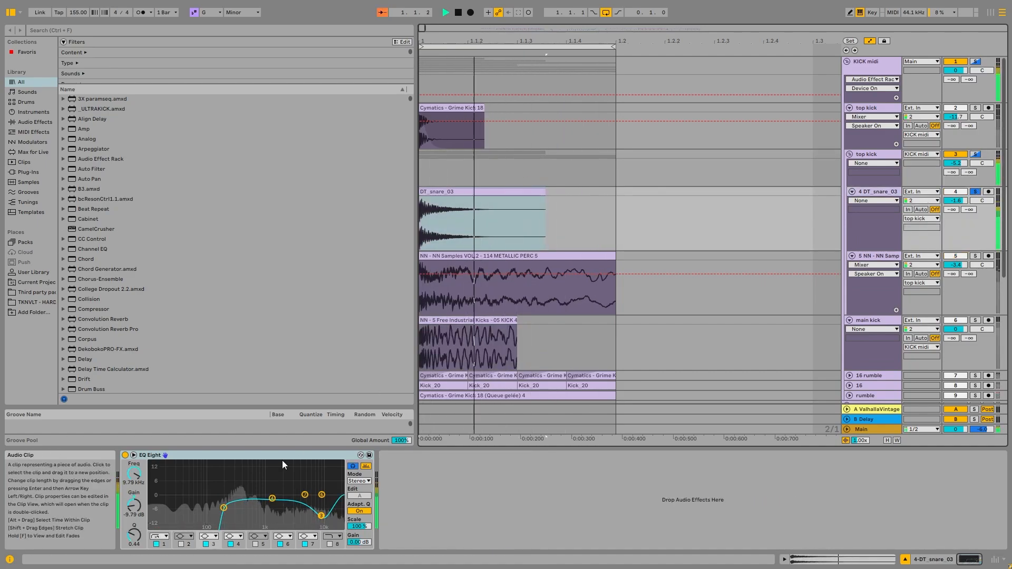
key(space)
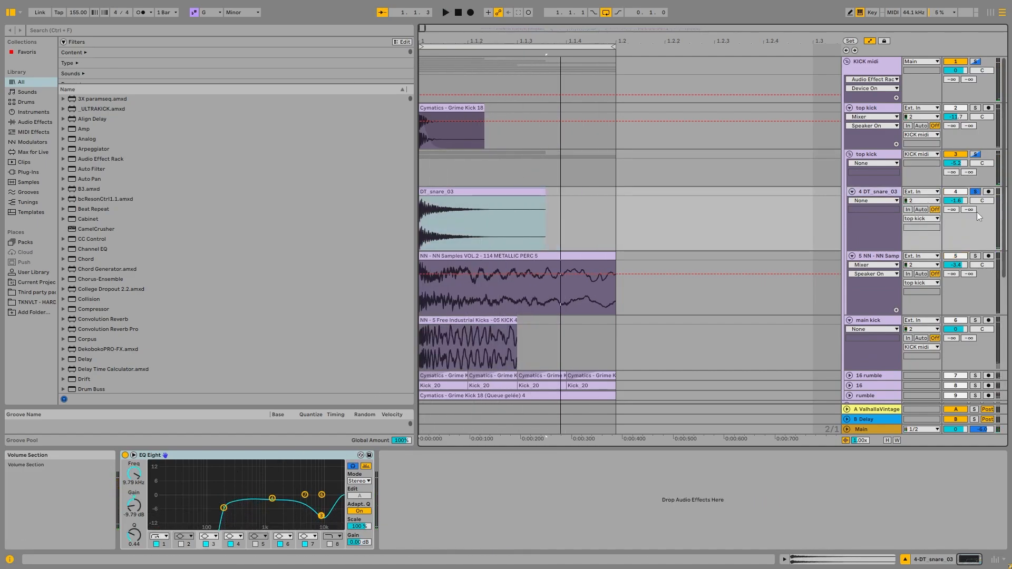
Solo the NN Samples VOL.2 - 114 METALLIC PERC 5 track, select its clip and audition it.
click(975, 257)
key(Down)
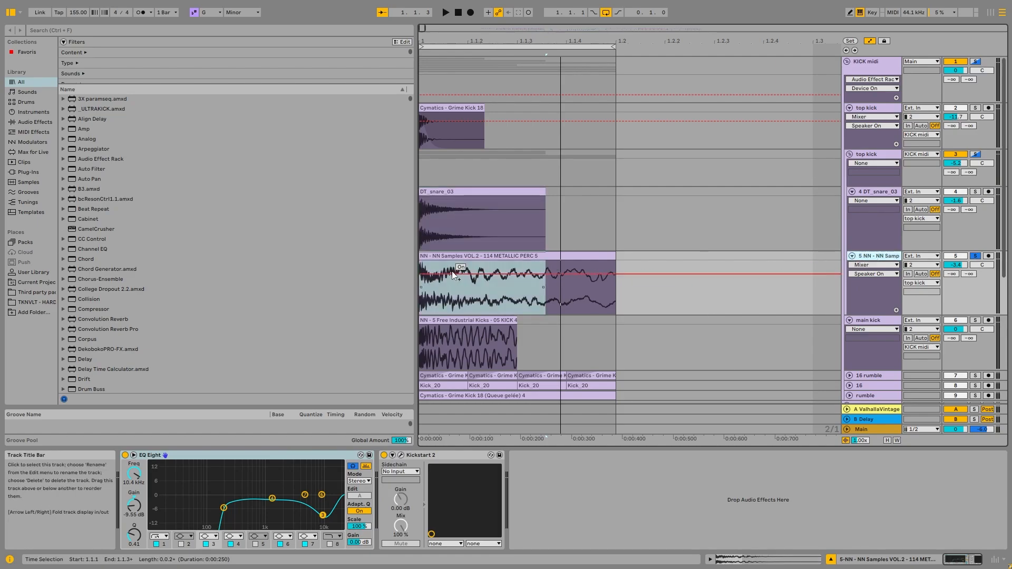
click(494, 255)
key(space)
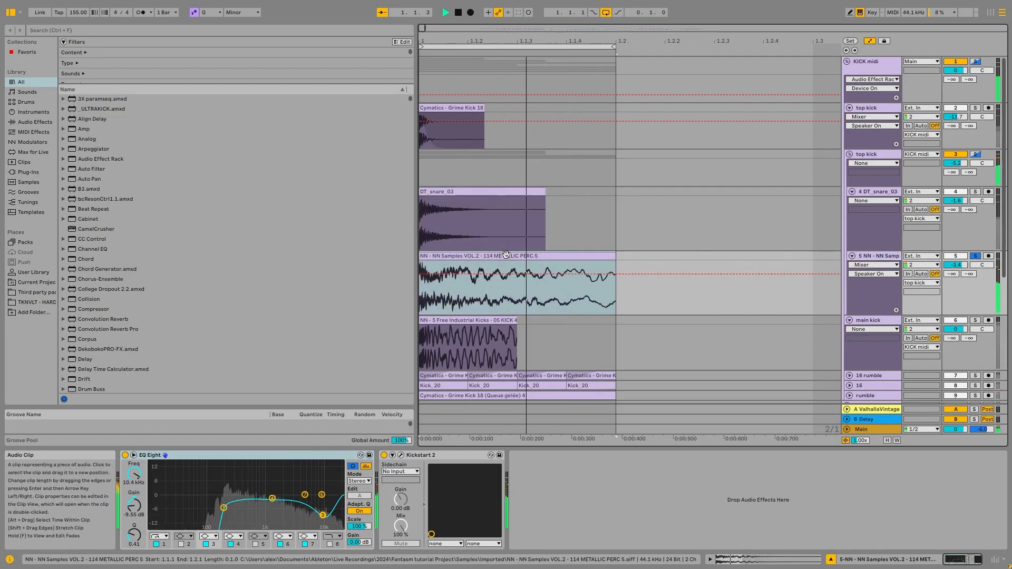
key(space)
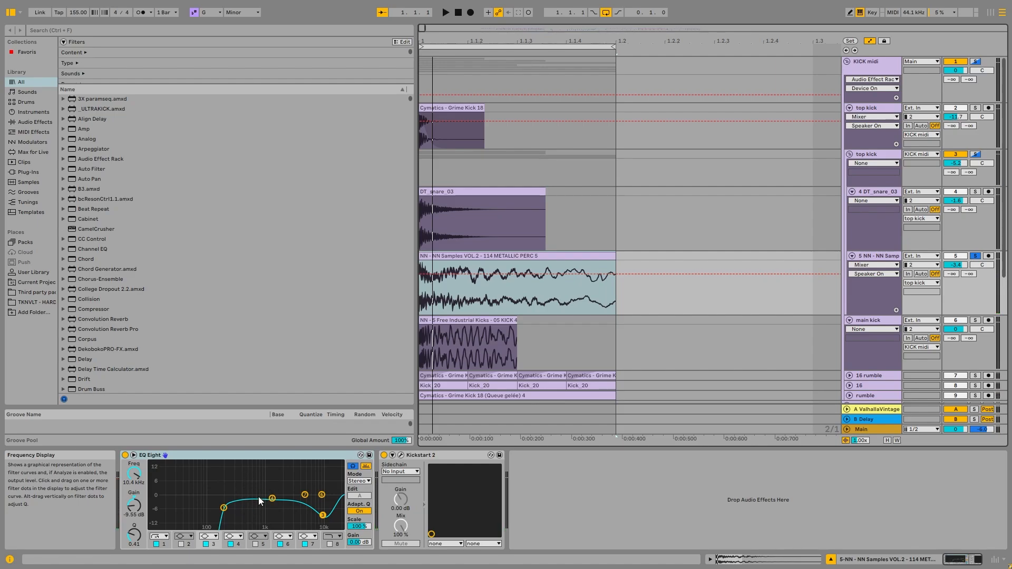
click(565, 297)
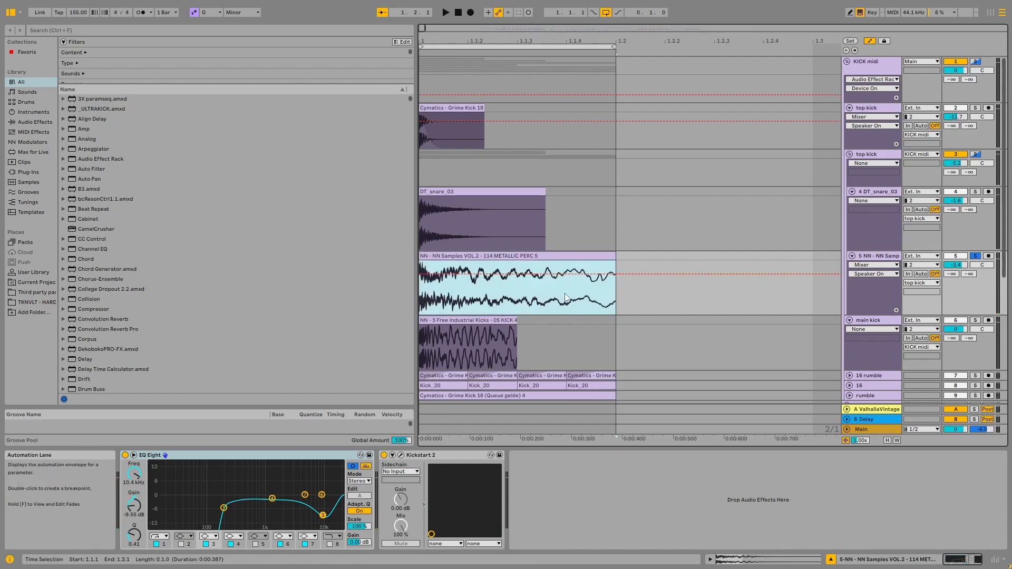
Set the arrangement grid to 1/16 and select the NN Samples metallic perc clip from 1.1.2 to 1.2.1.
right_click(584, 221)
click(656, 348)
drag(507, 301, 596, 303)
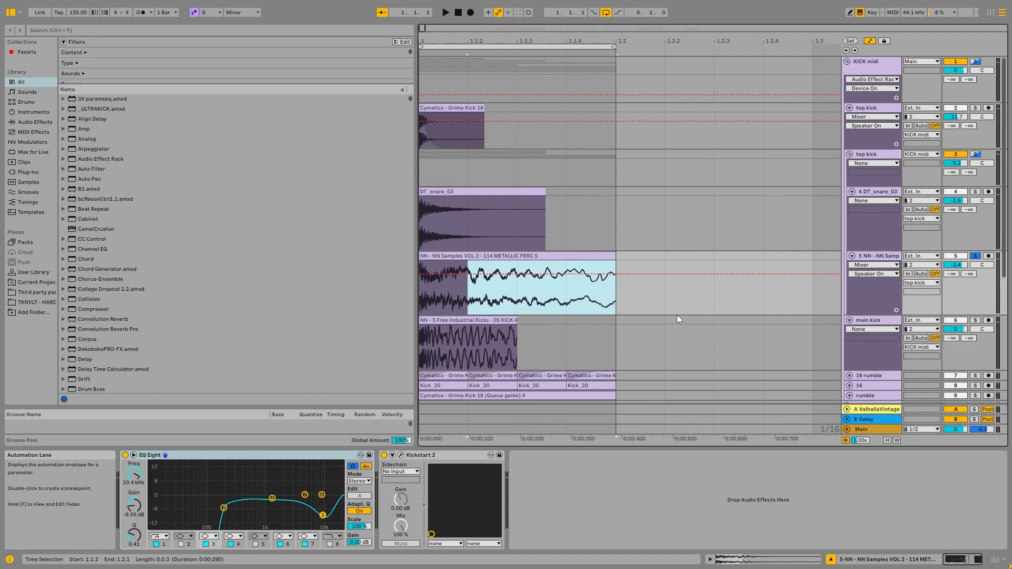
Examine the Kickstart 2 volume curve on the NN Samples metallic perc track while auditioning it, and close the plugin window.
click(677, 311)
click(401, 456)
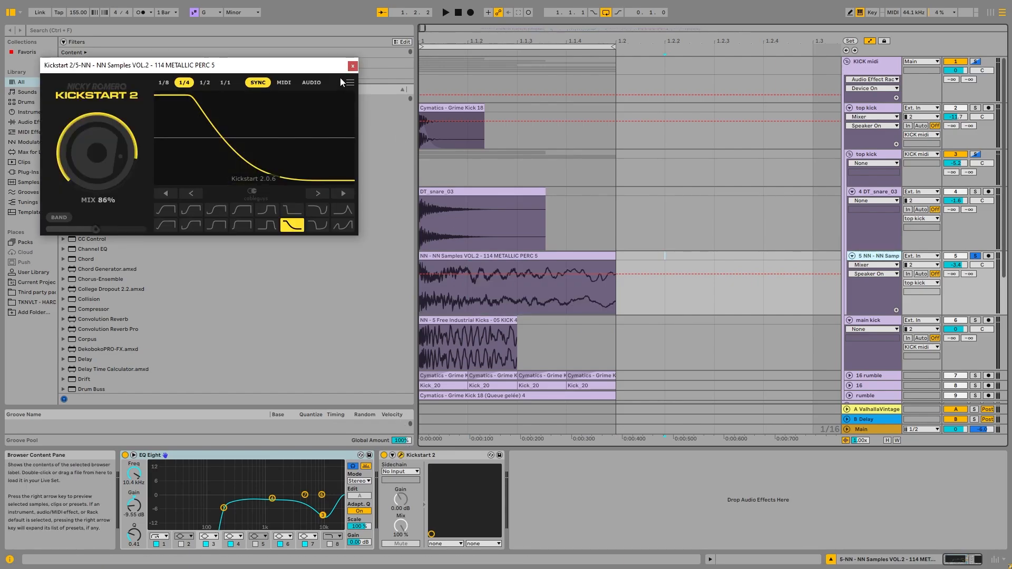
click(442, 454)
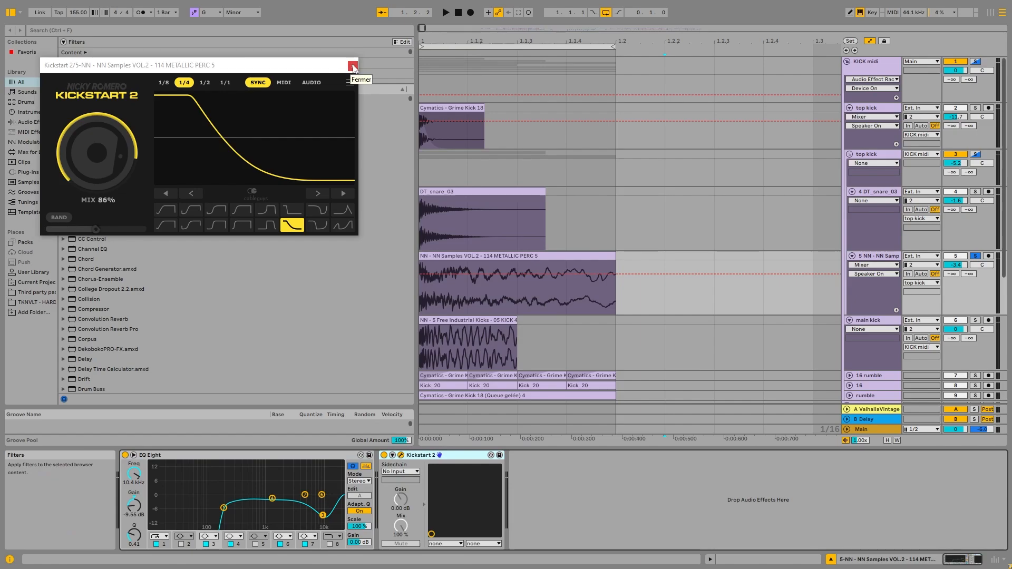
click(582, 273)
key(space)
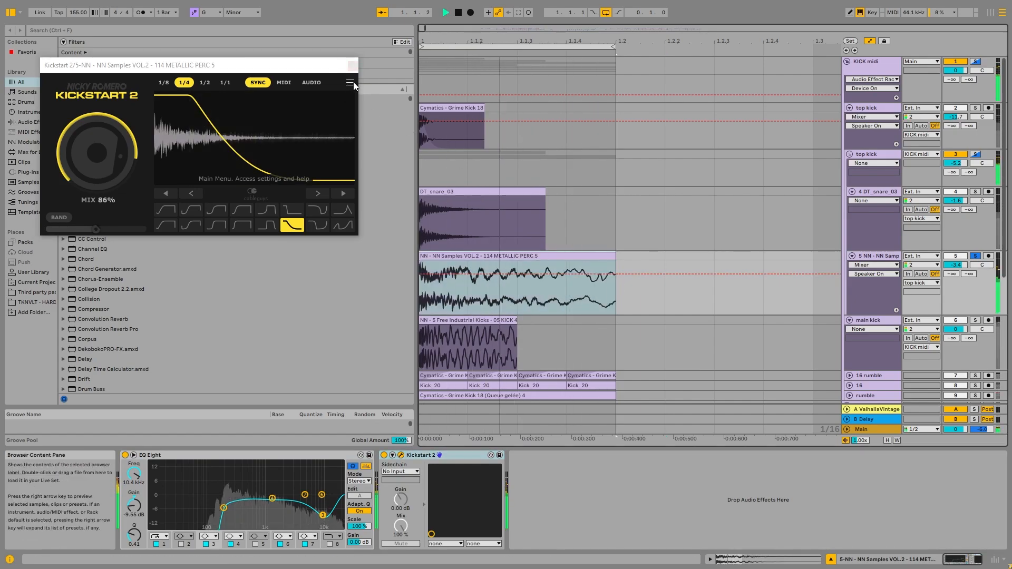
click(353, 65)
Compare the EQ Eight settings of DT_snare_03 and NN Samples, and audition the soloed Cymatics - Grime Kick 18 top kick.
click(530, 219)
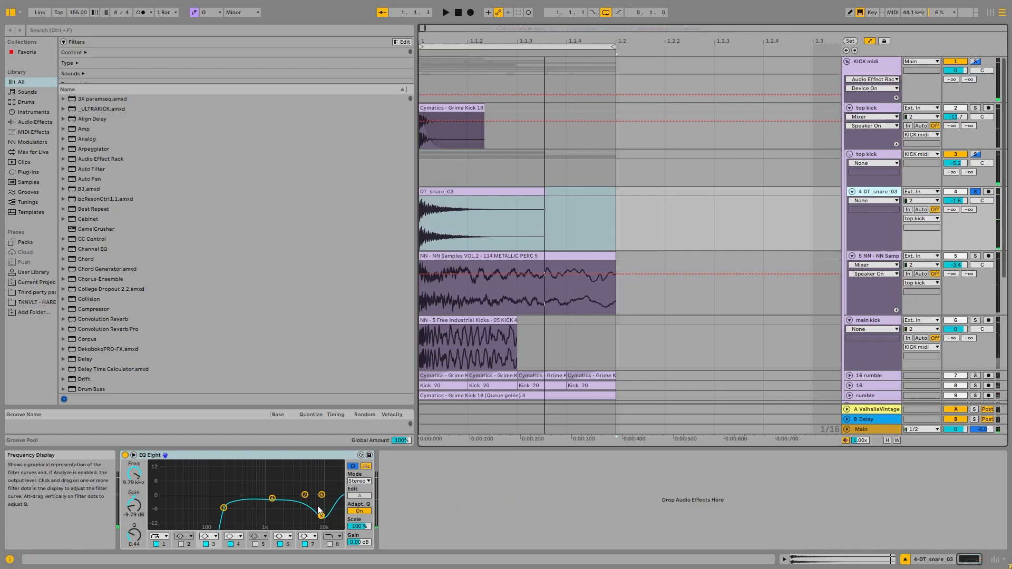
click(877, 256)
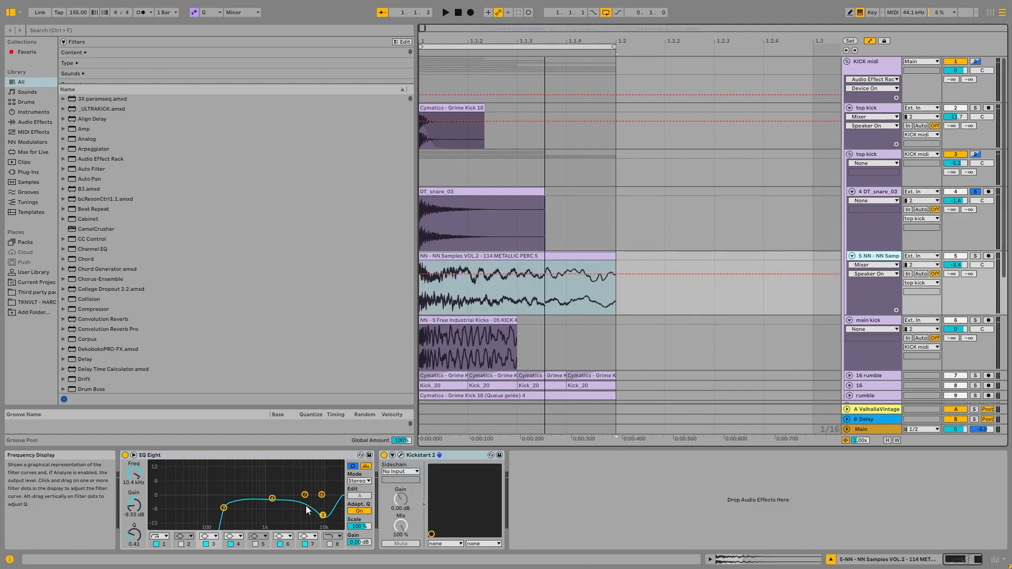
click(451, 121)
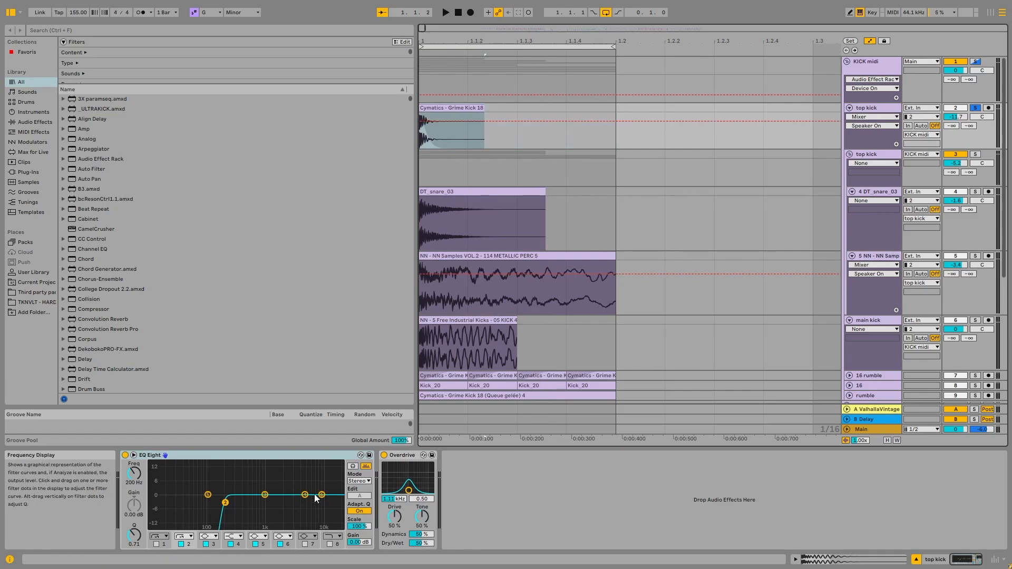
key(space)
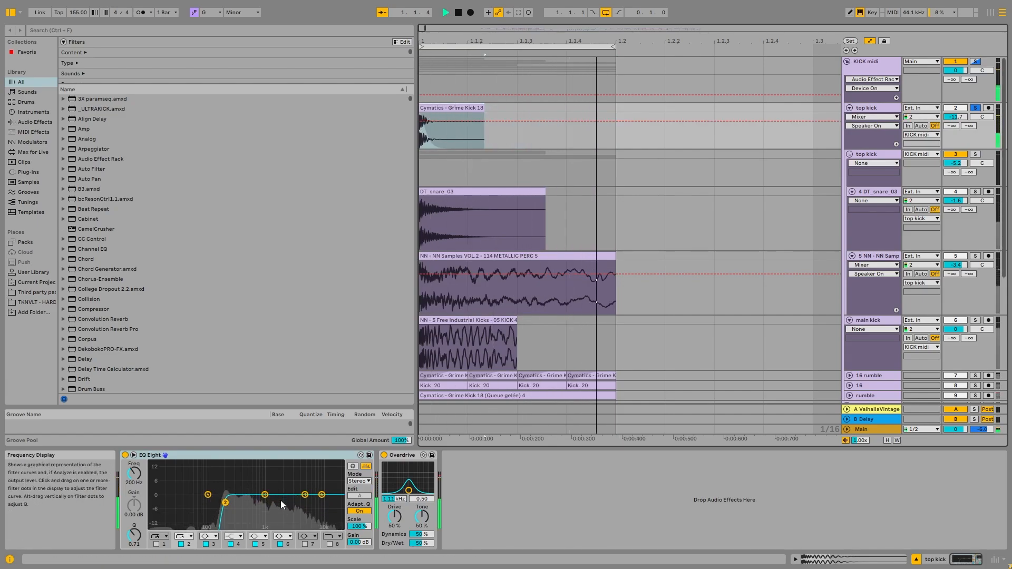
key(space)
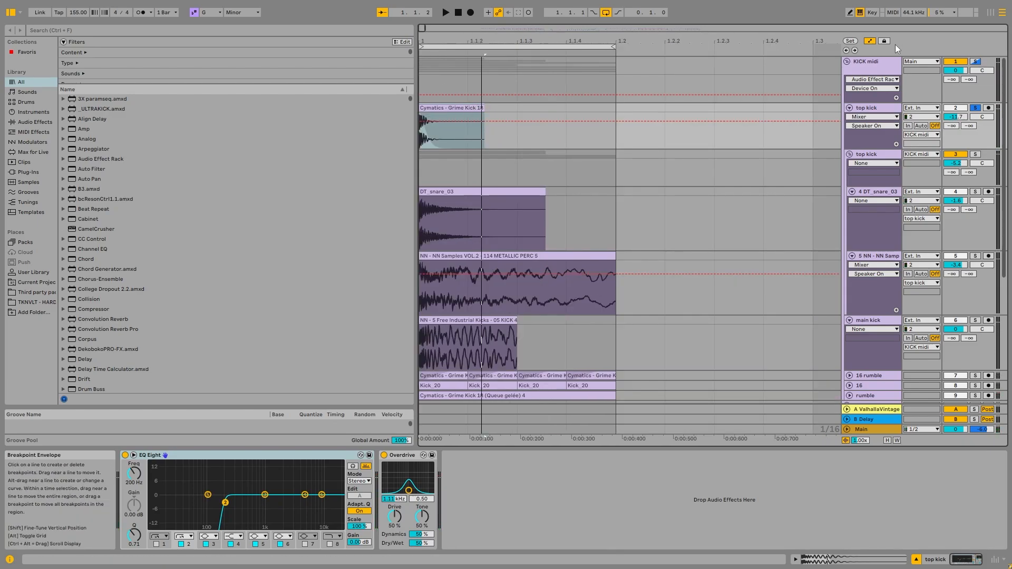
Hide the automation lanes and fold the top kick track and the top kick subgroup.
click(871, 42)
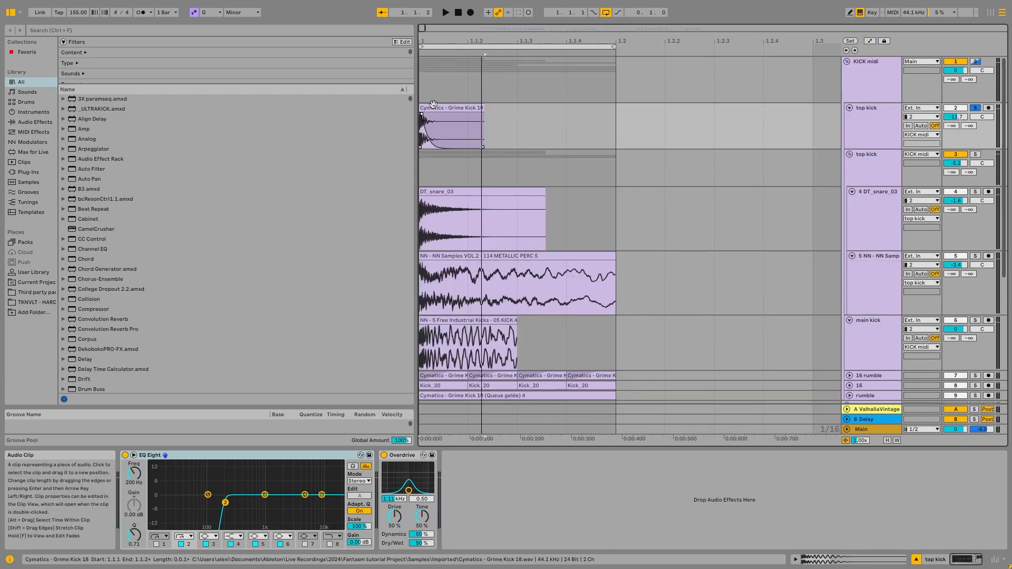
click(864, 125)
click(849, 155)
click(849, 108)
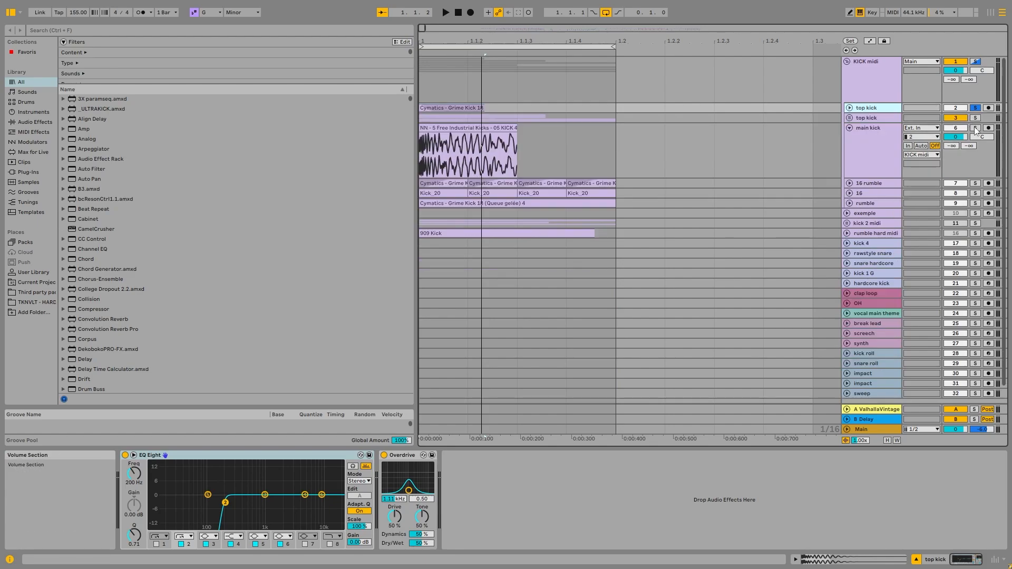
Solo the main kick together with both top kick layers and audition the combination.
click(974, 128)
click(974, 118)
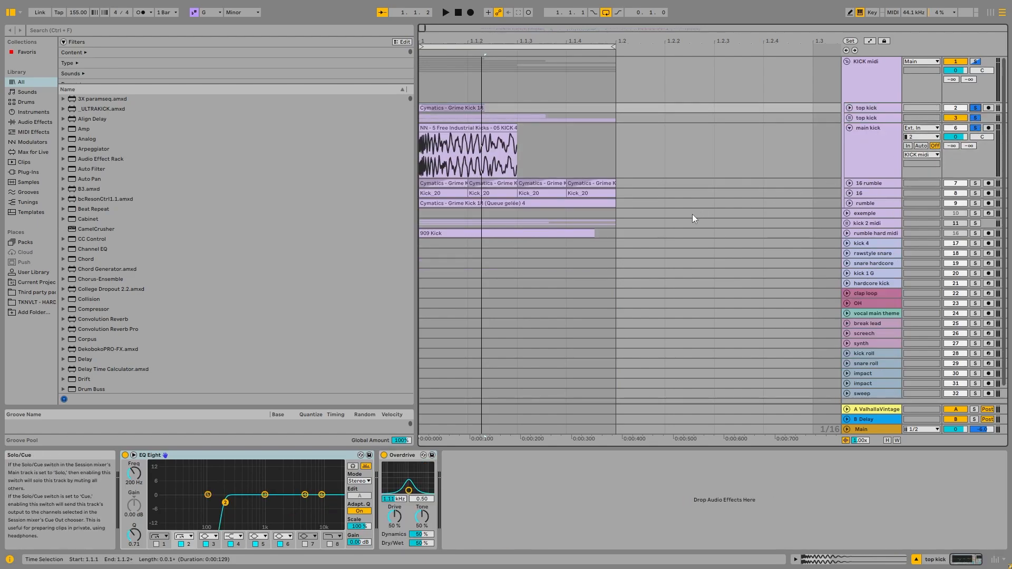
key(space)
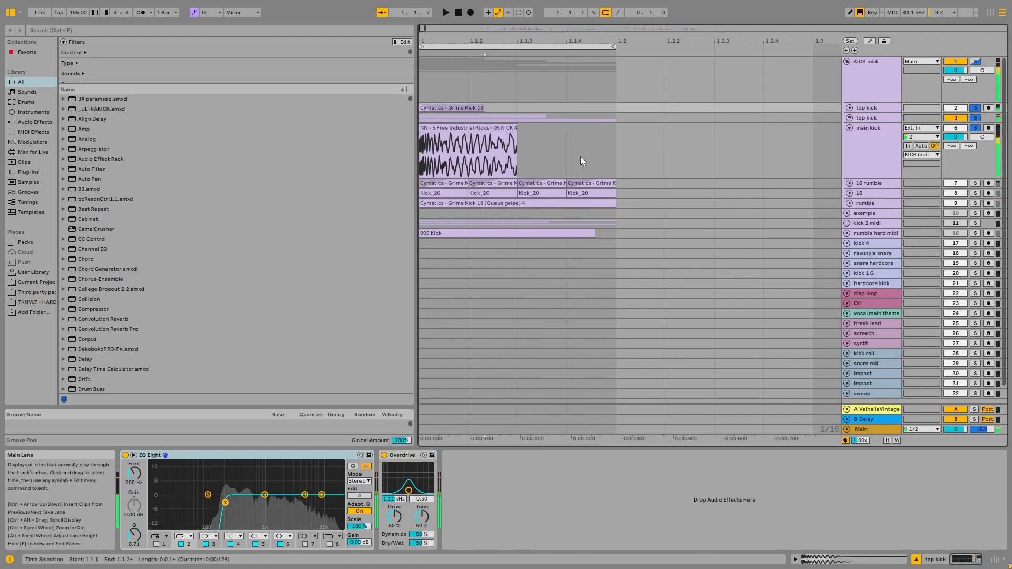
key(space)
Select the NN - 5 Free Industrial Kicks clip on the main kick track and examine the track's EQ Eight.
click(460, 128)
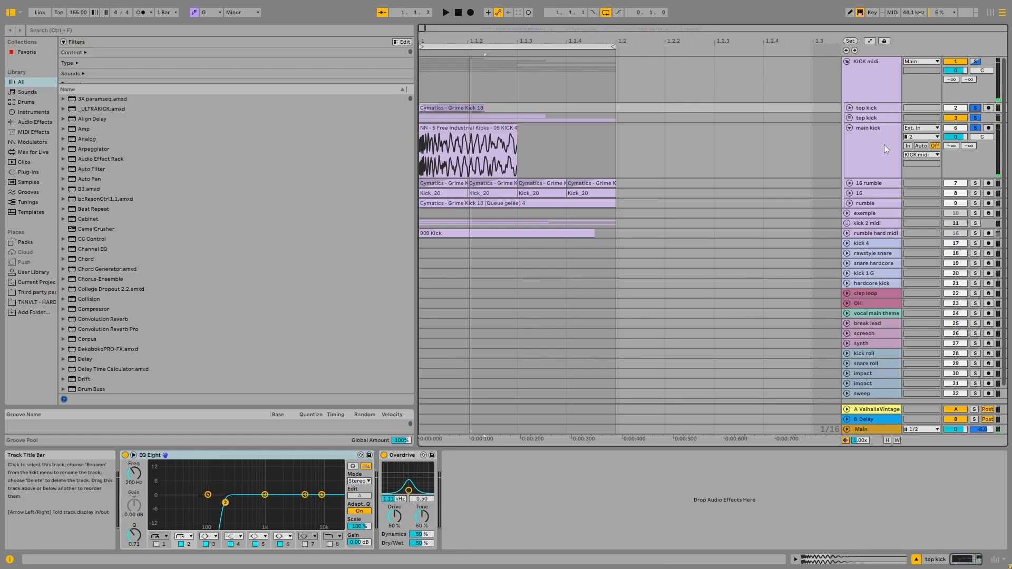
click(868, 141)
click(518, 158)
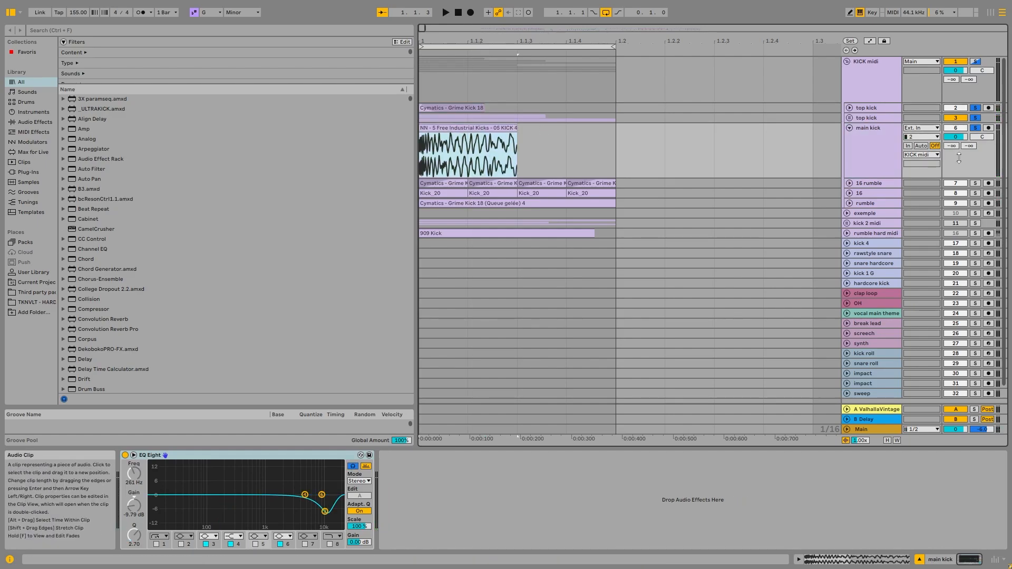
Unfold the 16, rumble and 16 rumble tracks to show their waveforms.
click(869, 183)
click(854, 194)
click(849, 193)
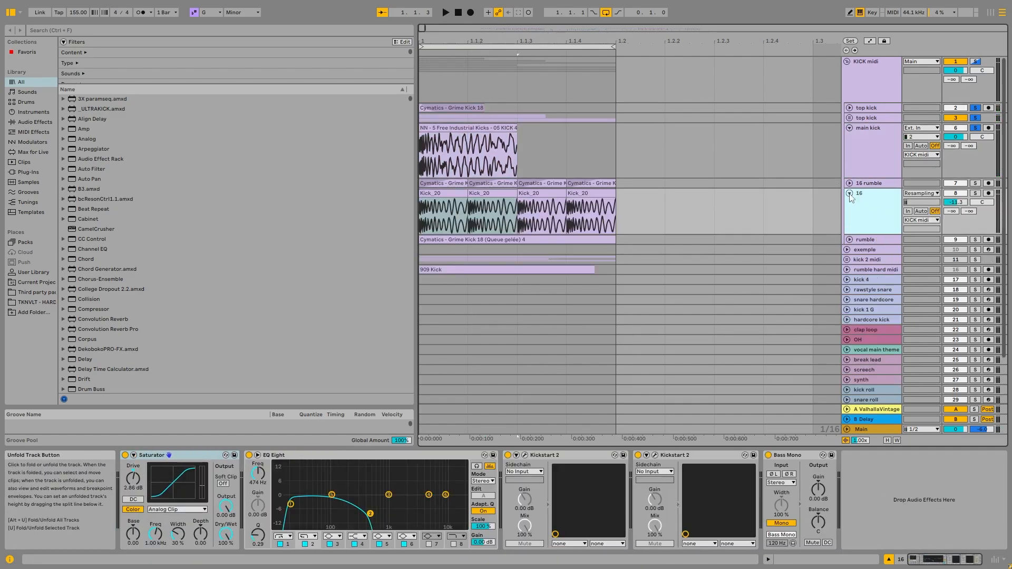
click(849, 239)
click(849, 183)
Select the first clip on the 16 rumble track and solo that track.
drag(467, 205, 421, 206)
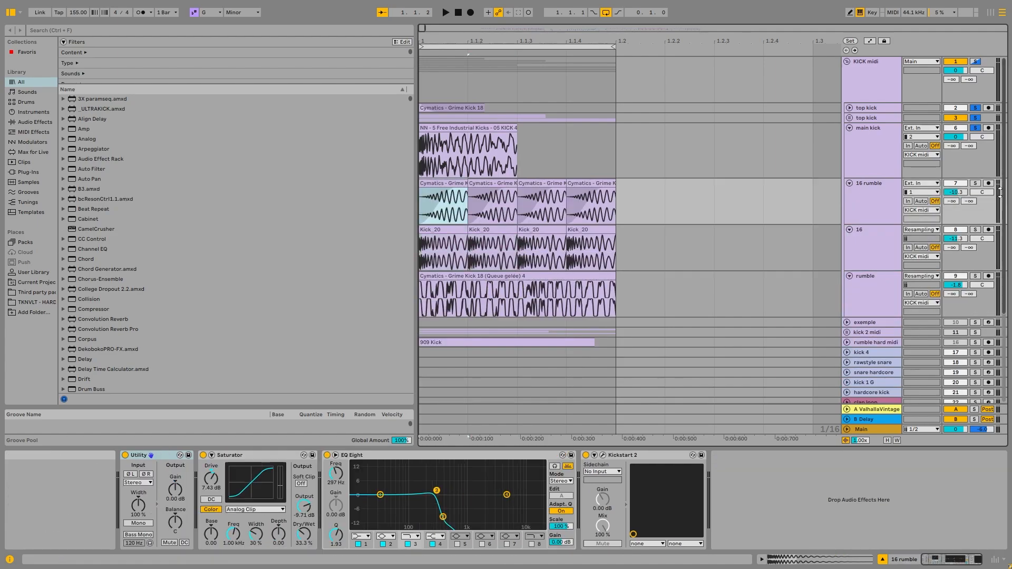
click(975, 183)
click(879, 202)
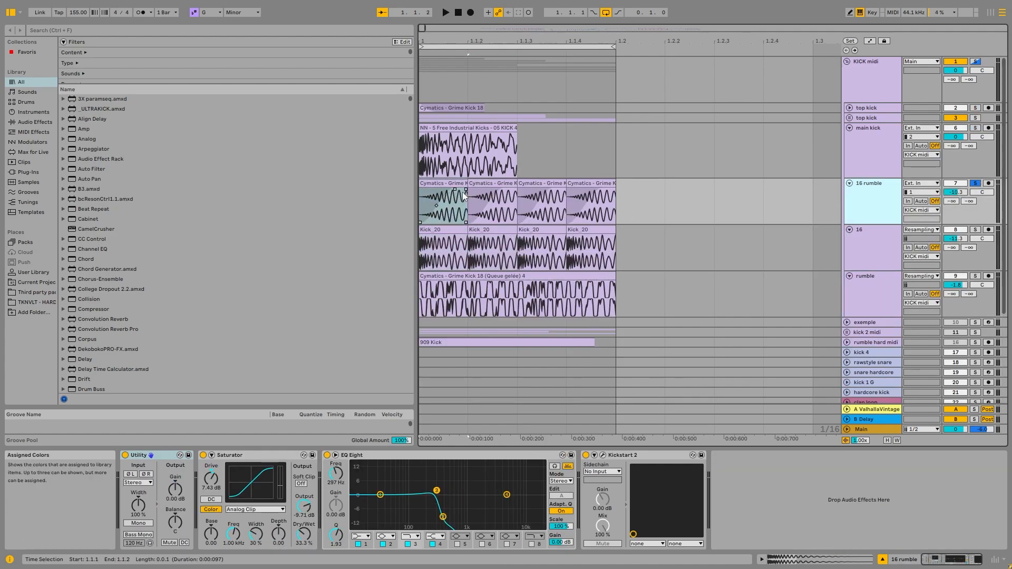
click(434, 183)
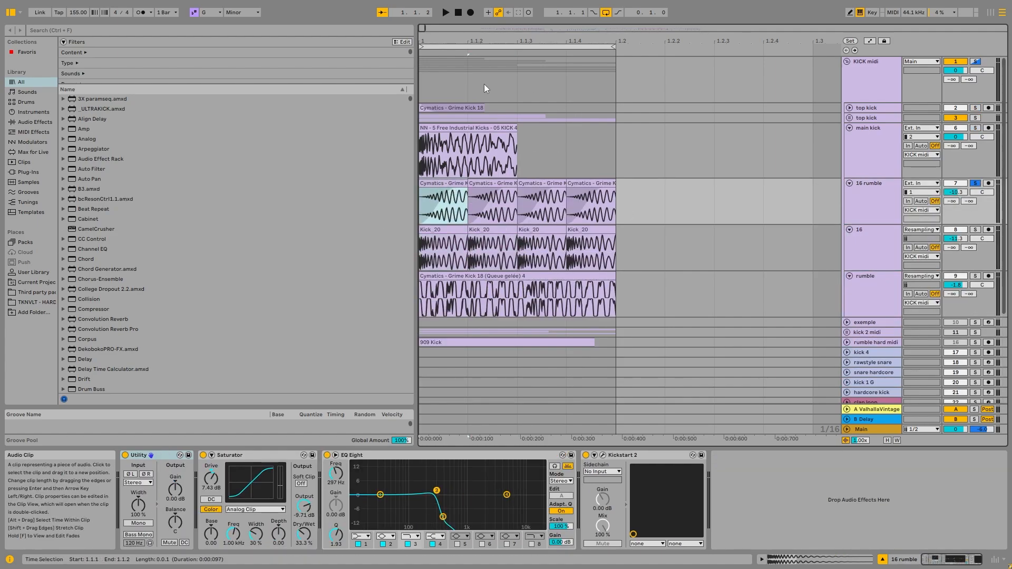
Unfold the top kick track, remove the fade-out from its Grime Kick 18 clip, and solo and audition it.
click(849, 108)
click(447, 109)
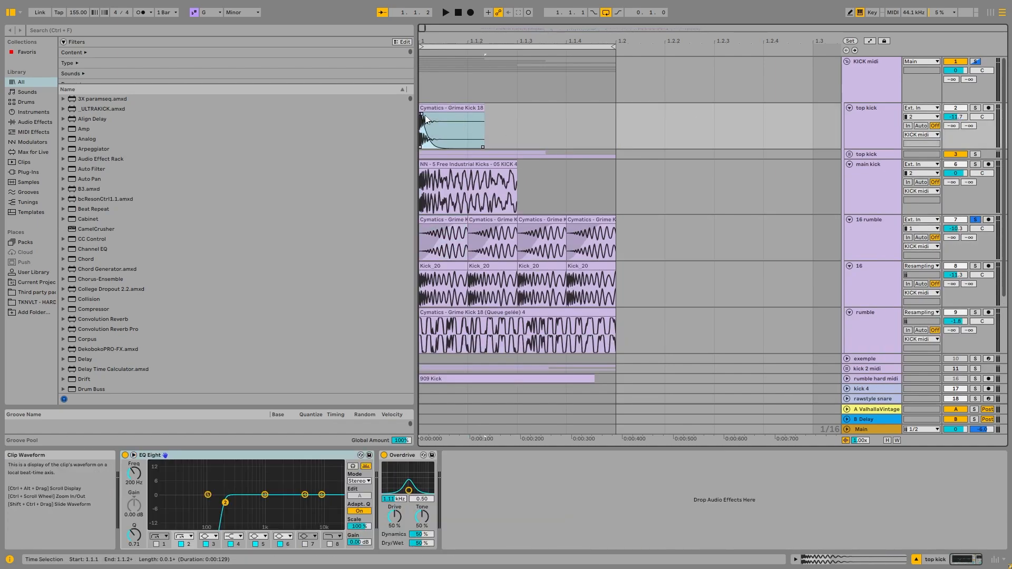
drag(421, 114, 526, 113)
click(976, 108)
key(space)
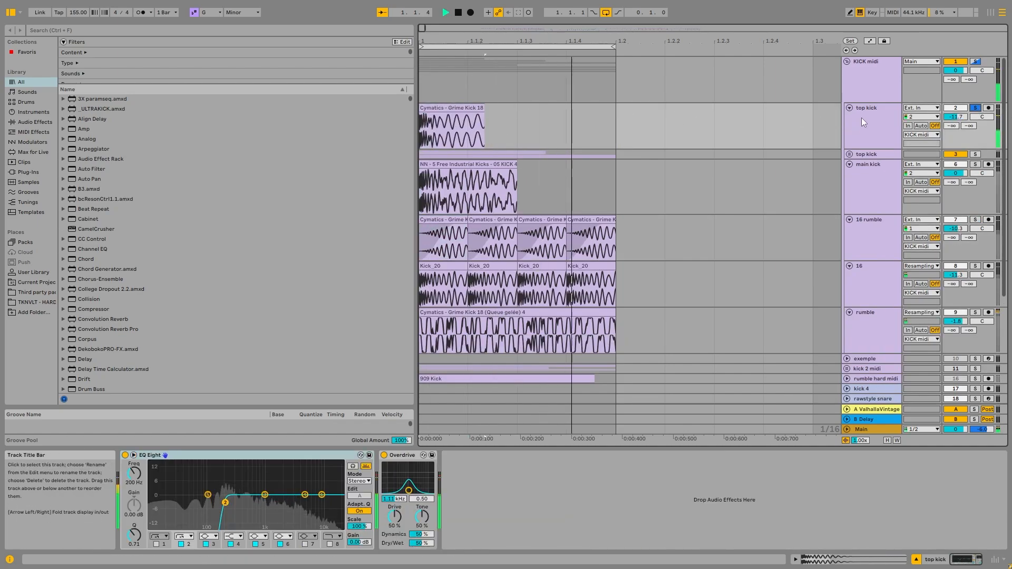
Group the top kick's effects into a rack, and undo both the grouping and the fade-out change.
key(ctrl+g)
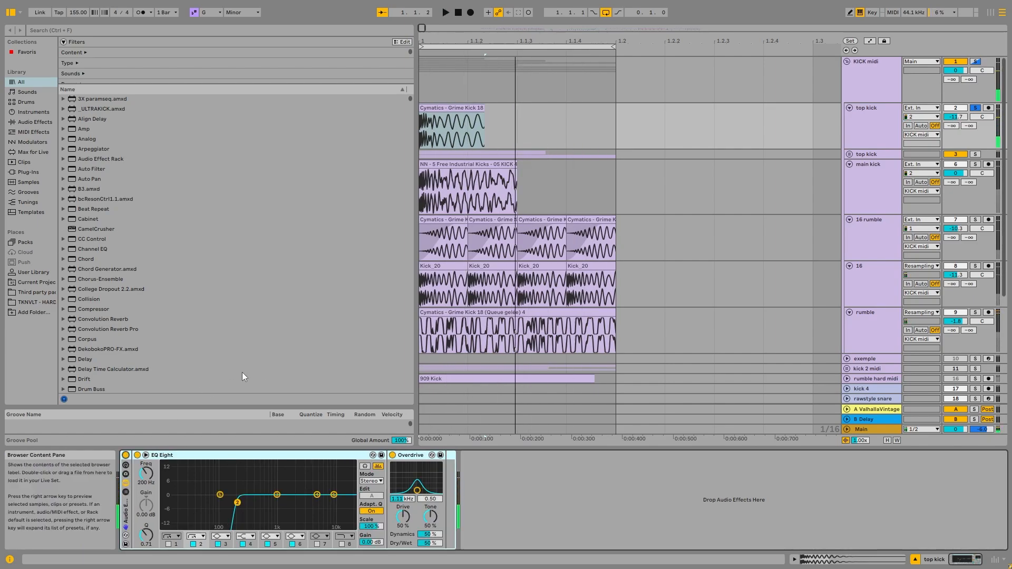
key(ctrl+z)
key(ctrl+z)
Solo the 16 track, and switch the solo to the 16 rumble track.
scroll(780, 189, down, 2)
click(869, 236)
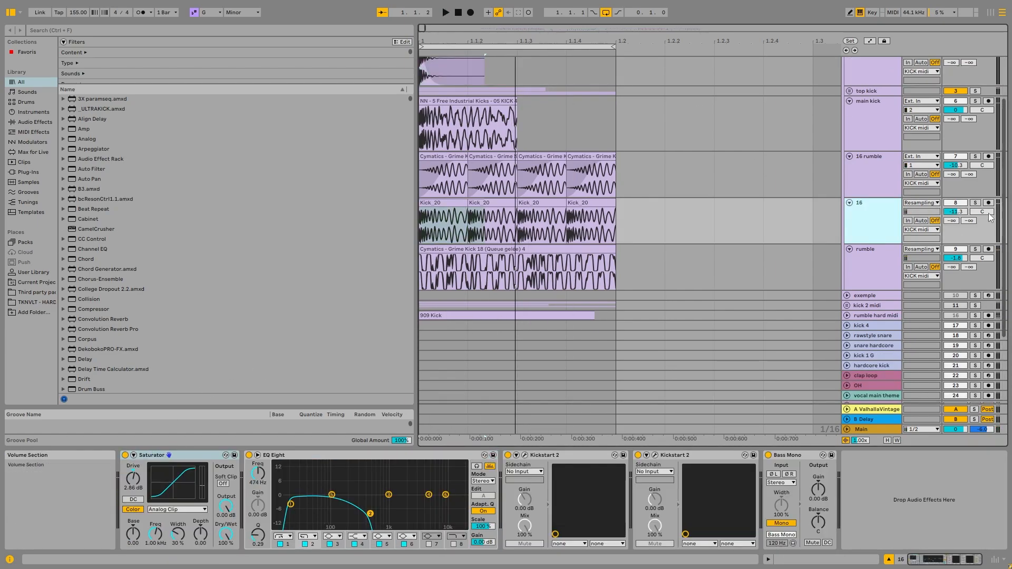
click(974, 202)
click(886, 180)
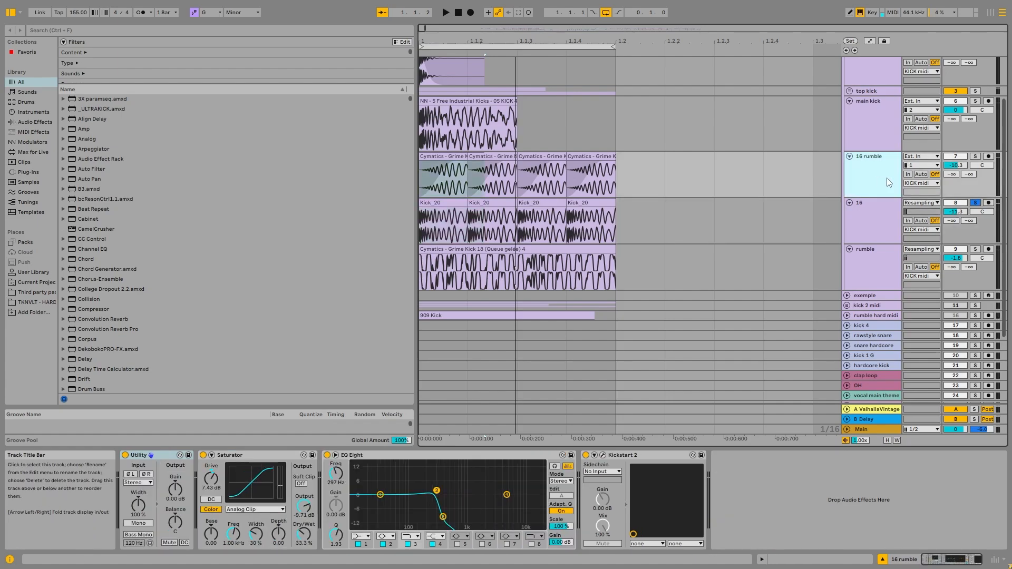
click(976, 156)
Audition the 16 rumble track with the first clip's fade-in removed, and undo the fade change.
click(602, 155)
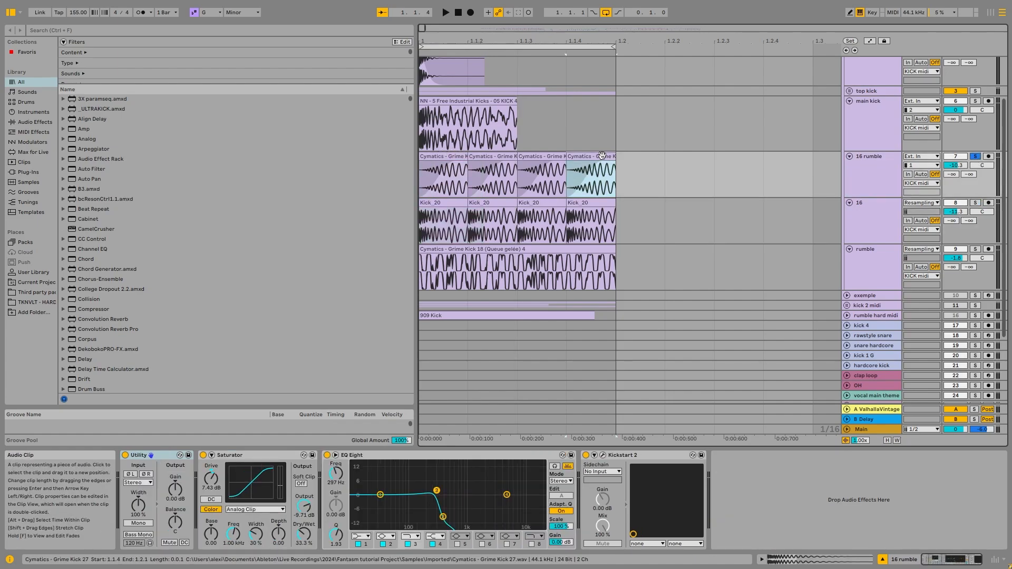
key(space)
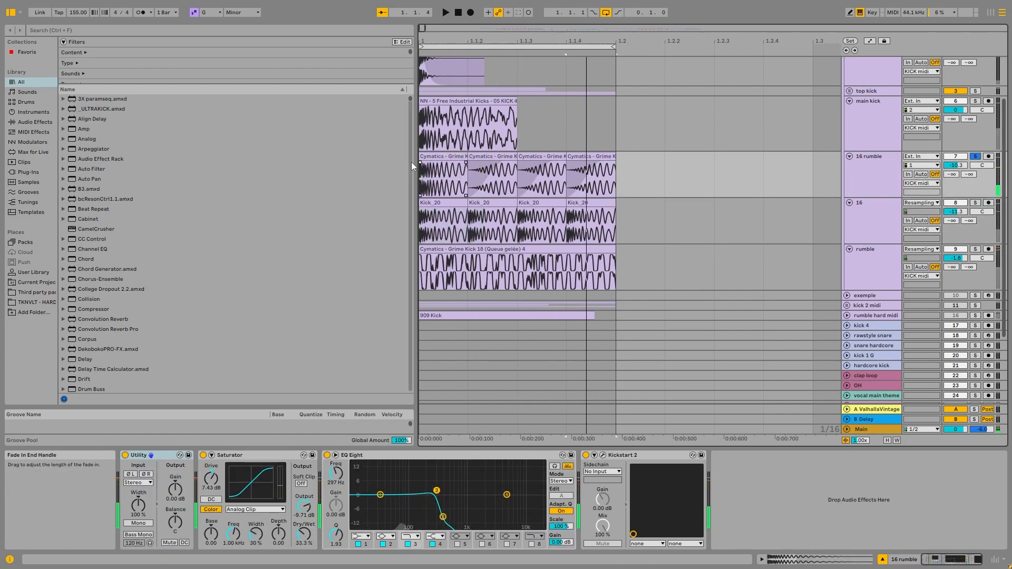
key(space)
key(space)
key(ctrl+z)
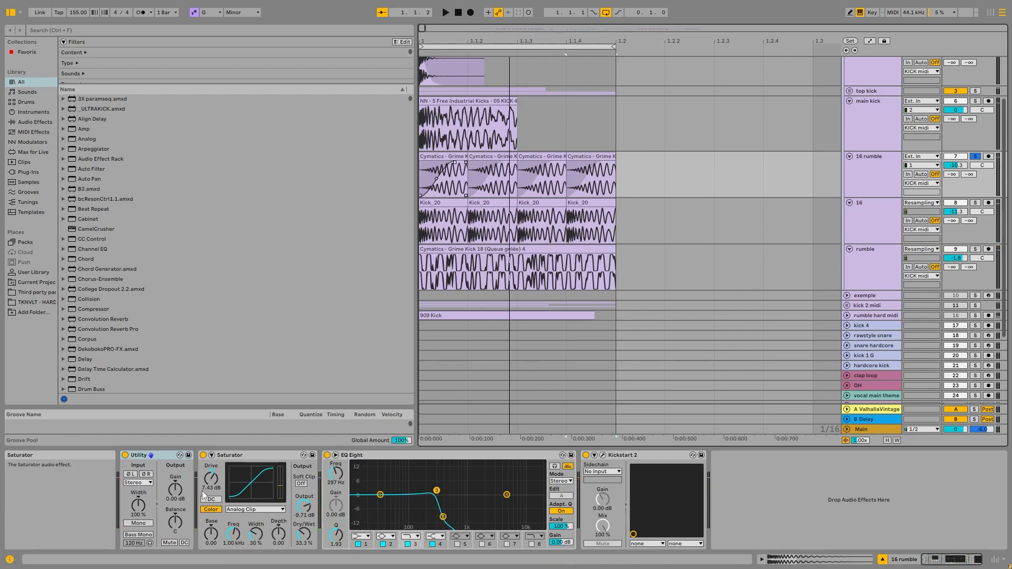
Audition the 16 rumble track with its EQ Eight turned off and turned back on.
click(327, 455)
key(space)
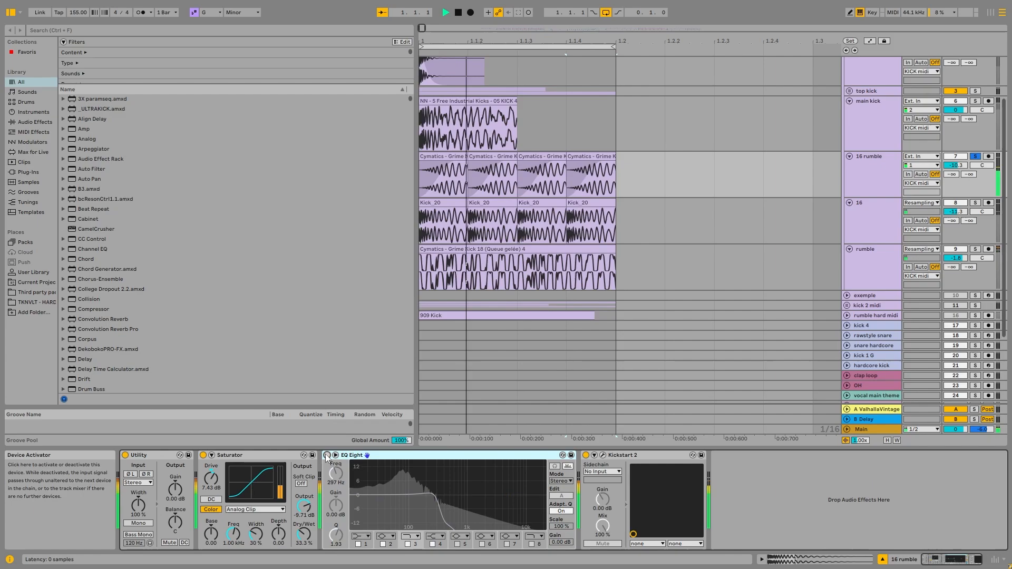
click(327, 455)
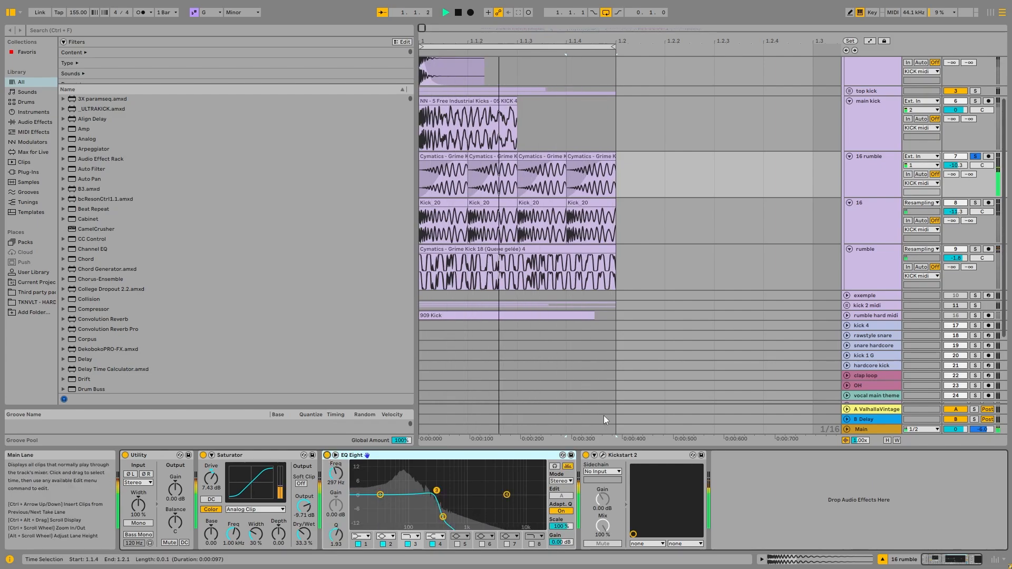
key(space)
Examine Kickstart 2 on the 16 rumble and rumble tracks, and select the rumble clip from 1.1.2 to 1.1.4.
click(602, 454)
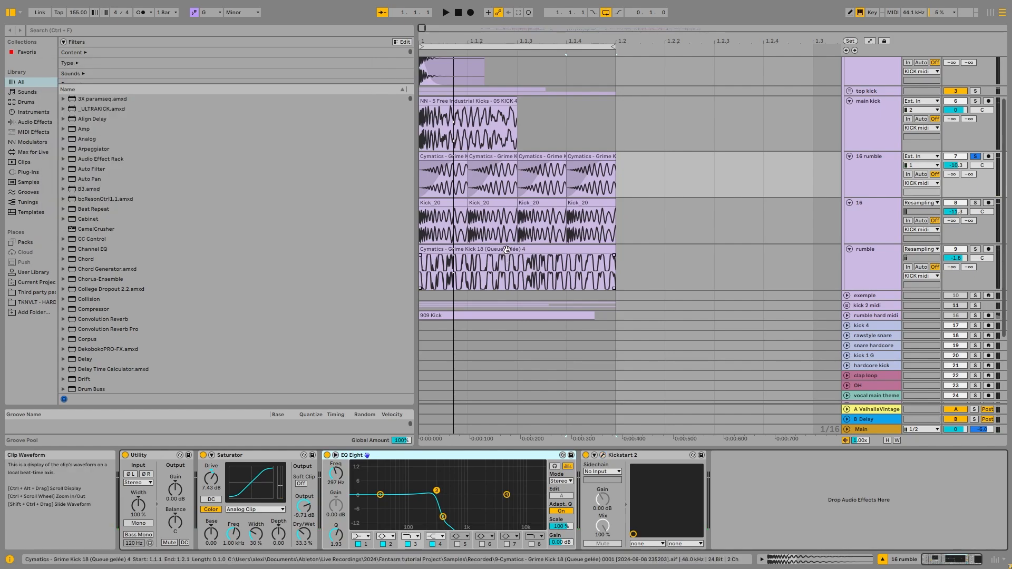
click(878, 254)
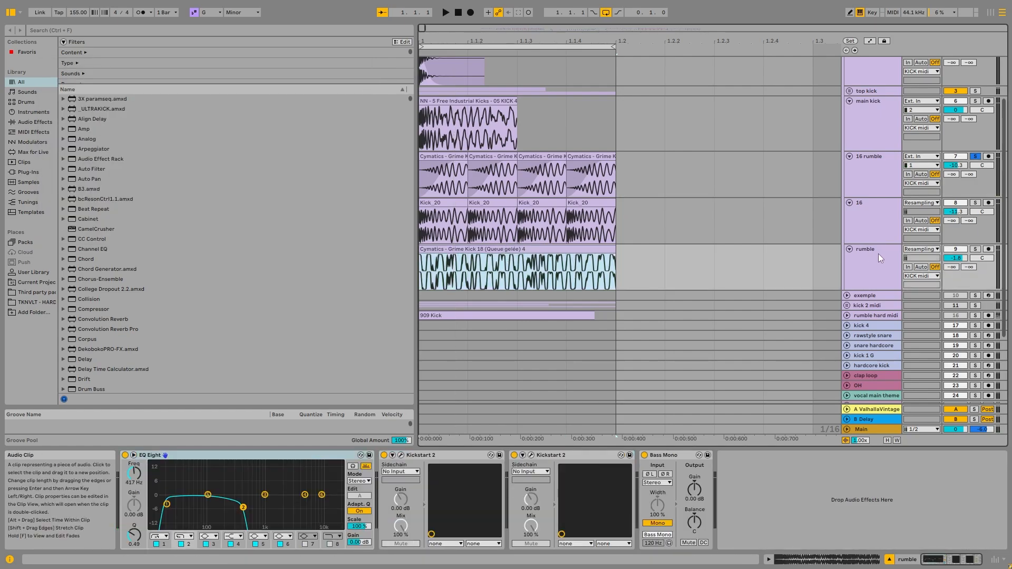
click(400, 454)
click(471, 283)
drag(472, 283, 584, 263)
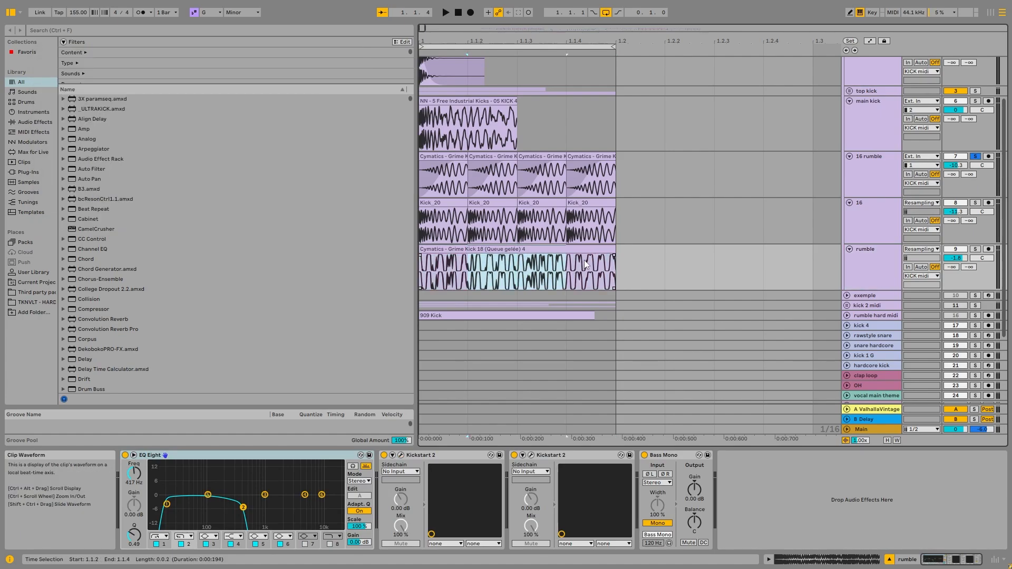
Solo the 16 track together with 16 rumble and audition both while viewing each track's device chain.
click(885, 182)
click(875, 214)
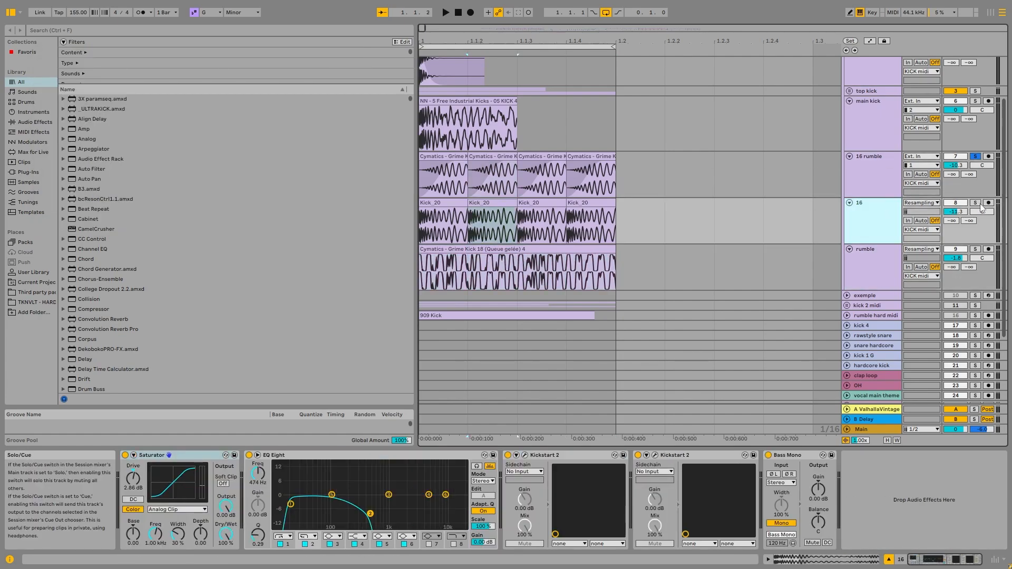
click(975, 202)
click(890, 220)
key(space)
ctrl+click(975, 157)
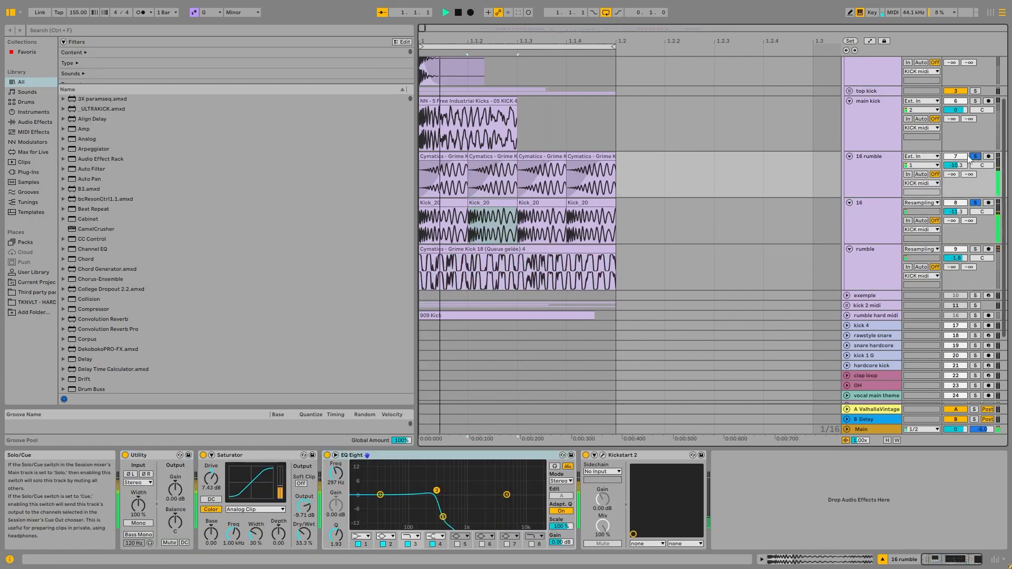
click(861, 184)
click(865, 222)
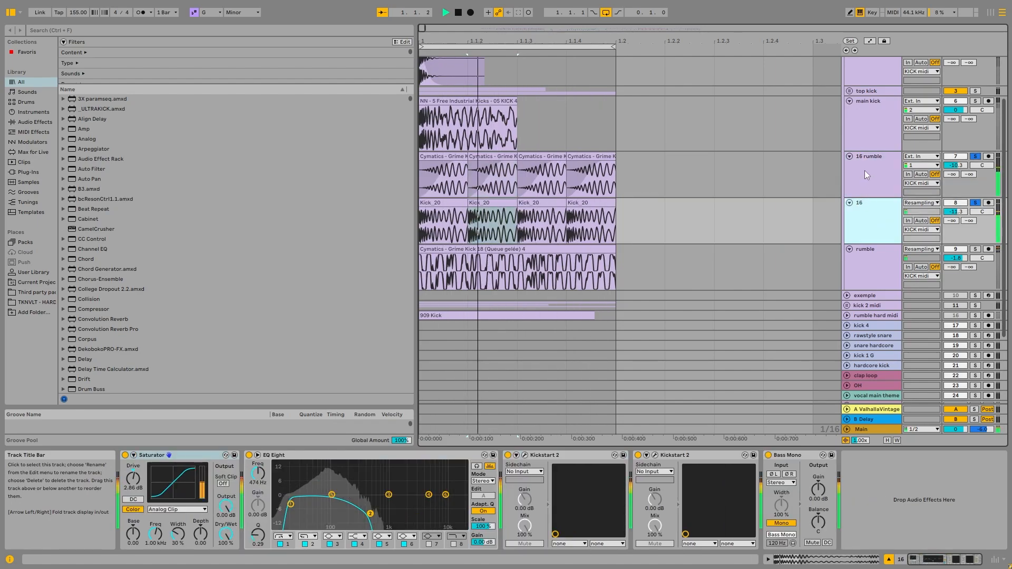
Solo the 16 track alone and audition its Kick_20 clips through its device chain.
click(867, 193)
click(870, 221)
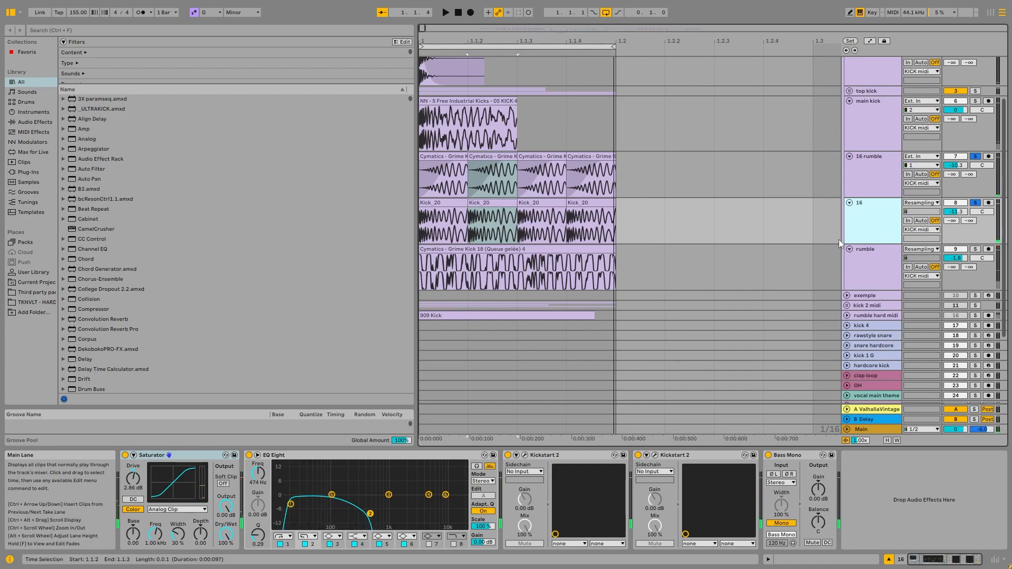
click(977, 203)
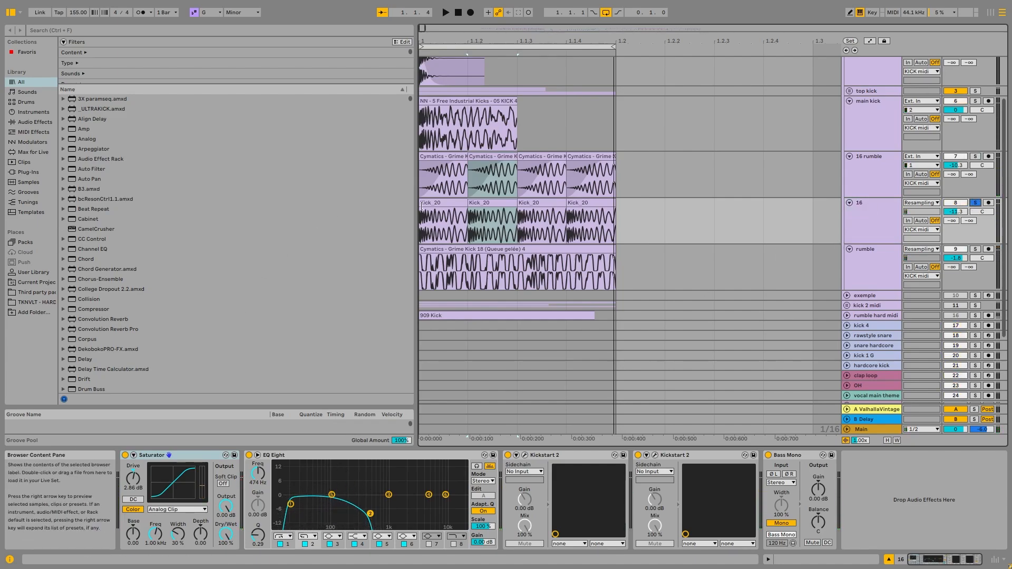
click(446, 203)
shift+click(579, 201)
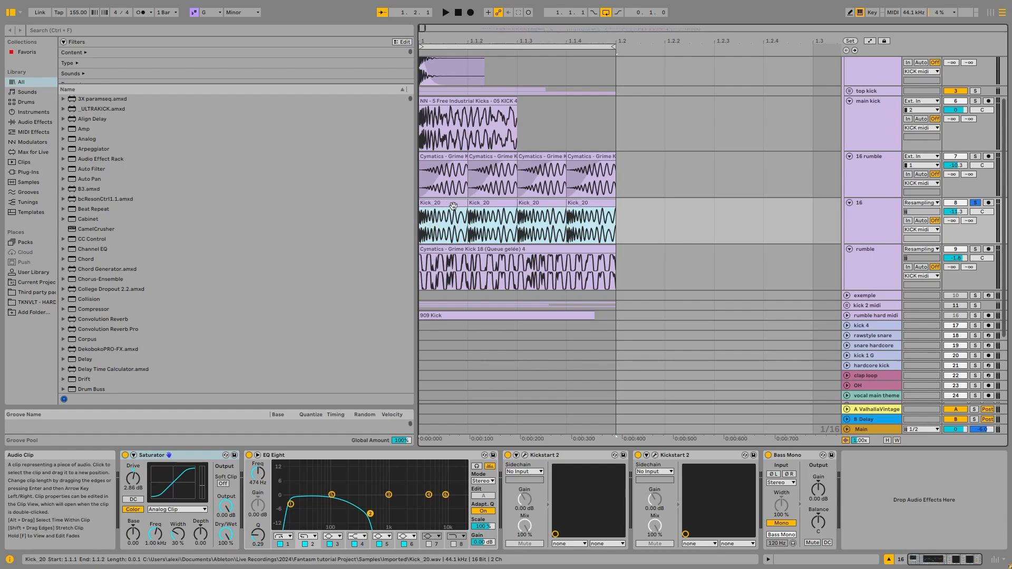
key(space)
key(space)
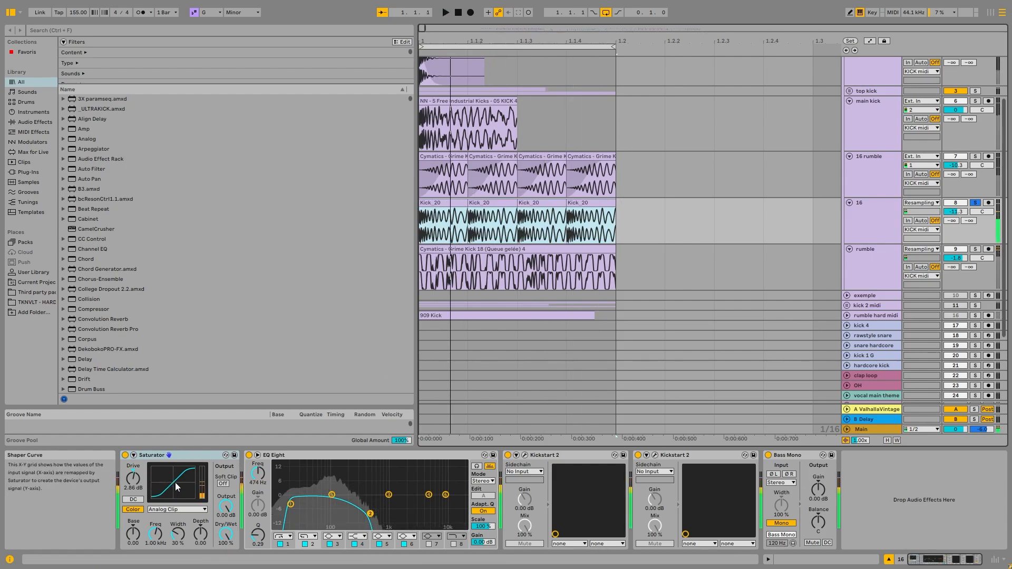
key(space)
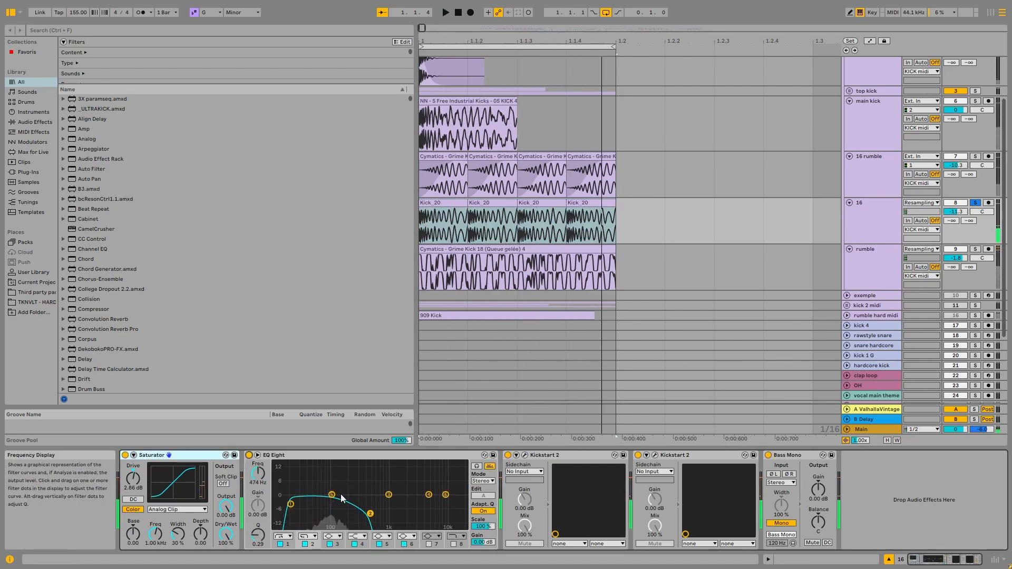
Examine both Kickstart 2 plug-ins on the 16 track, set the second one's mix to 31%, and close their windows.
click(524, 455)
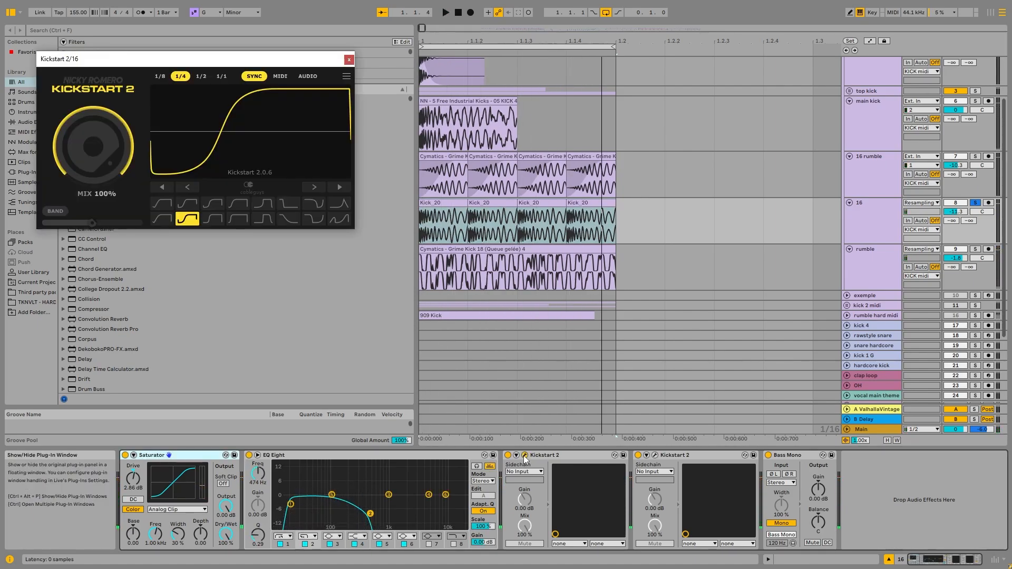
click(654, 455)
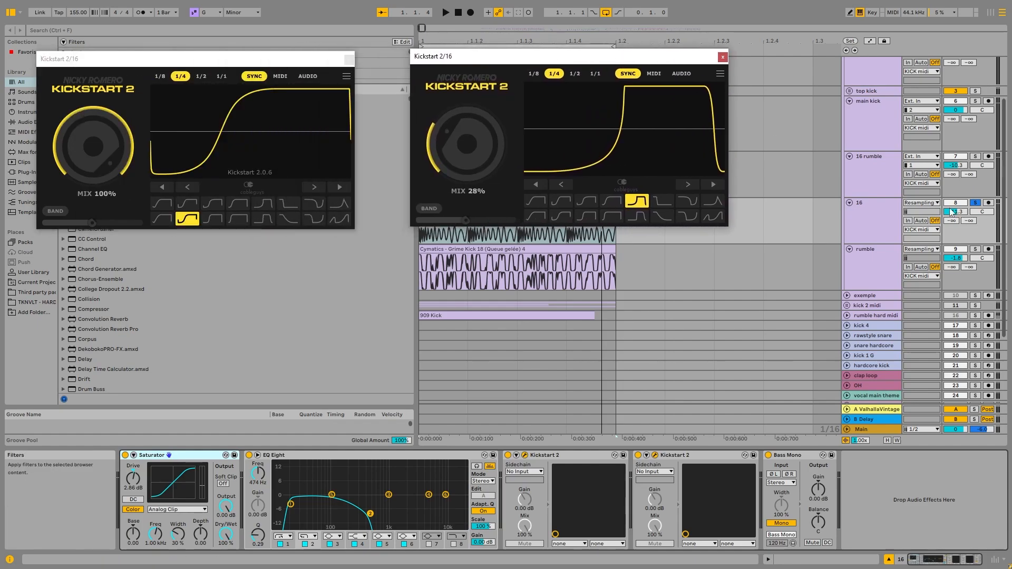
mouse_move(273, 64)
mouse_down()
mouse_move(294, 69)
mouse_move(284, 66)
mouse_up()
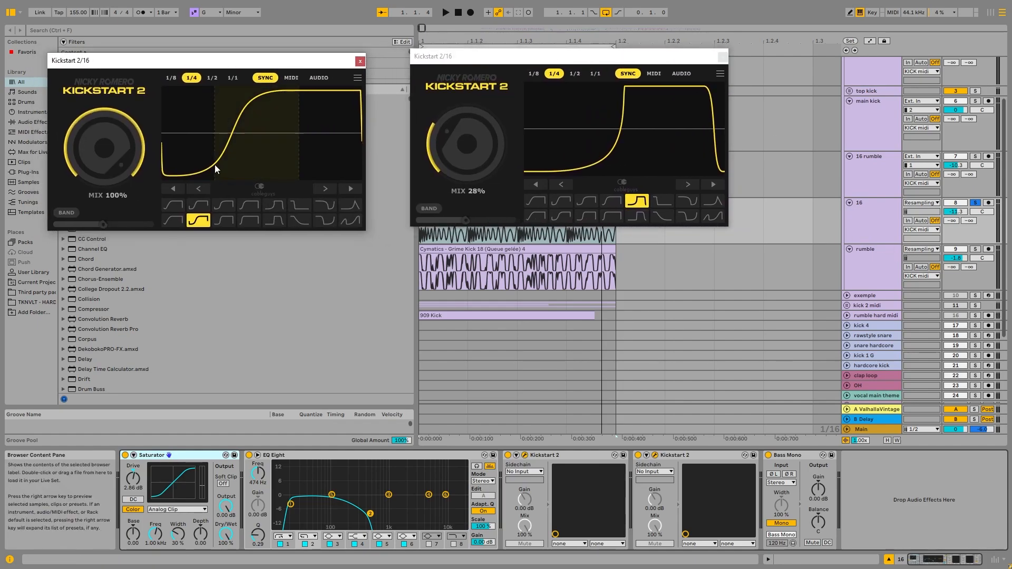
click(468, 143)
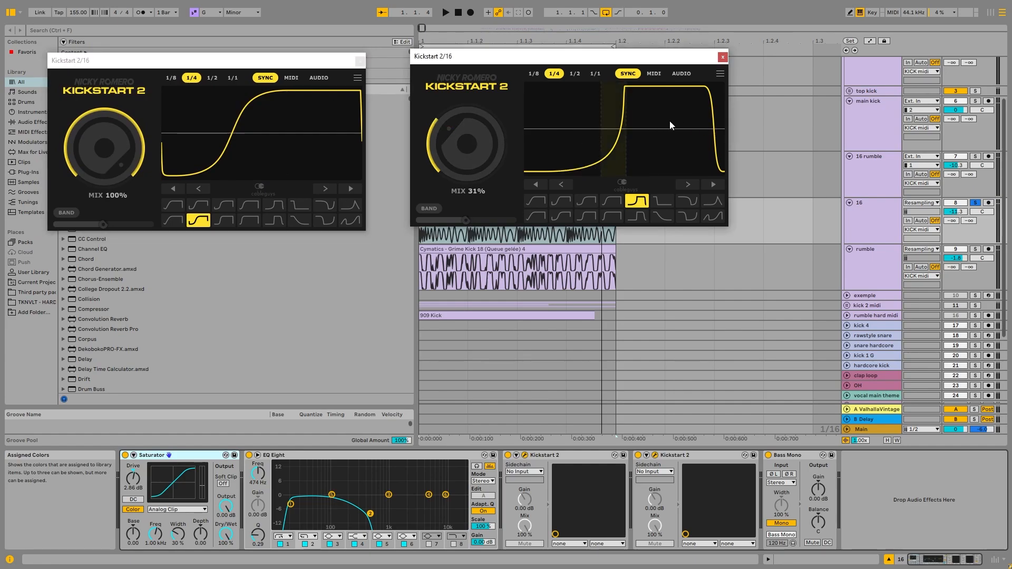
click(723, 57)
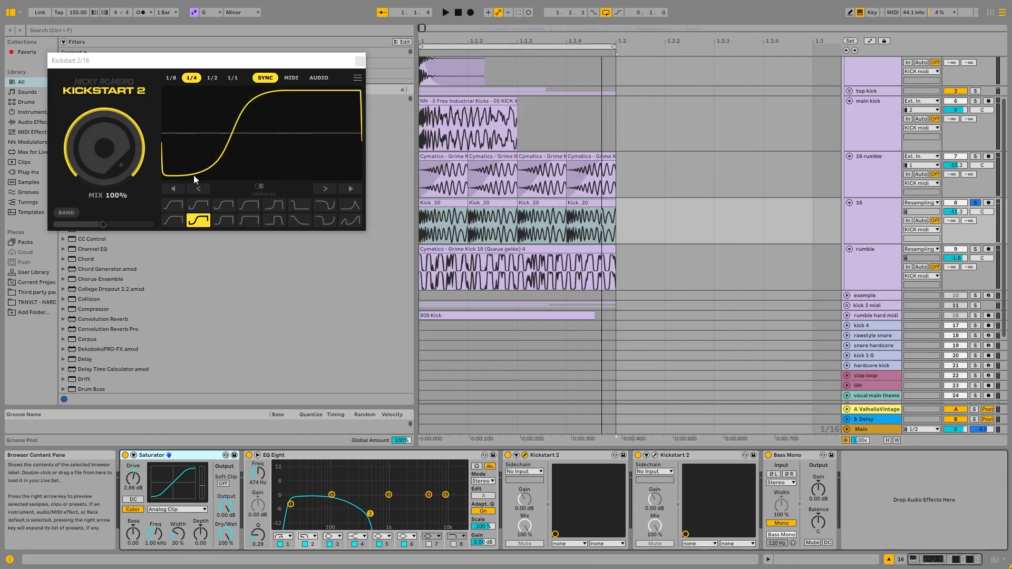
click(360, 61)
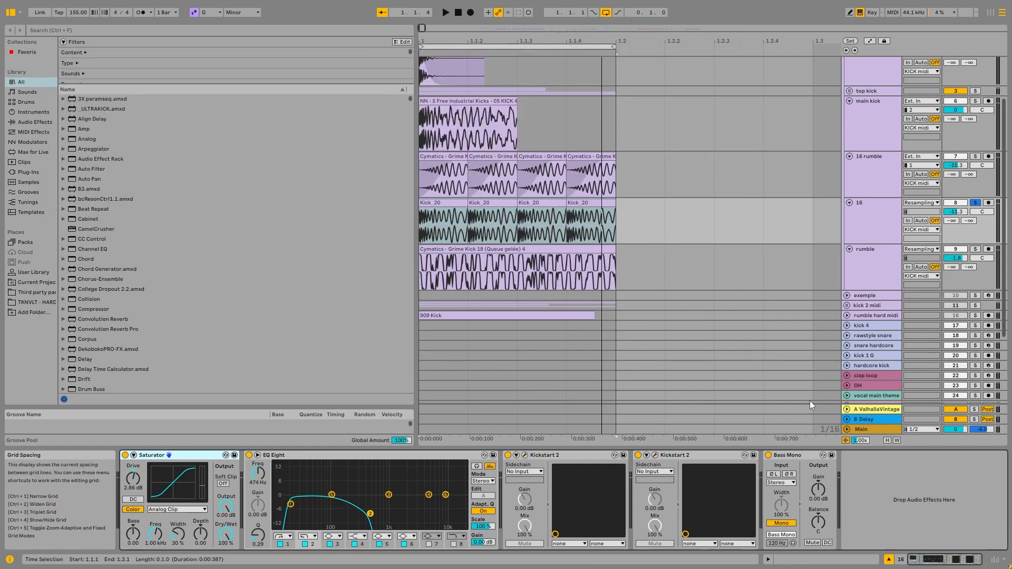
Solo the rumble track alone and audition it with its device chain shown.
click(874, 230)
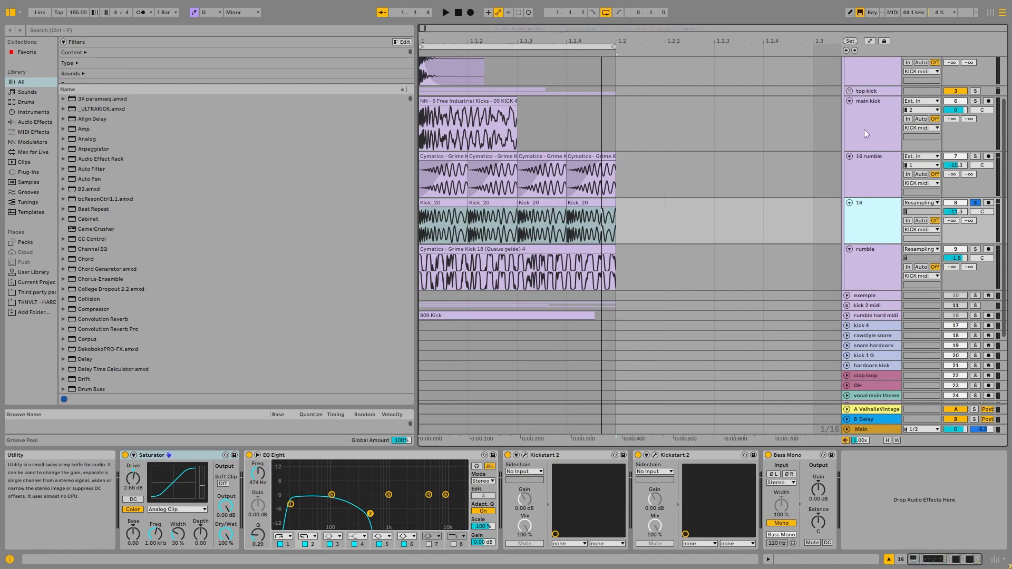
scroll(864, 133, up, 3)
click(877, 335)
scroll(693, 326, down, 2)
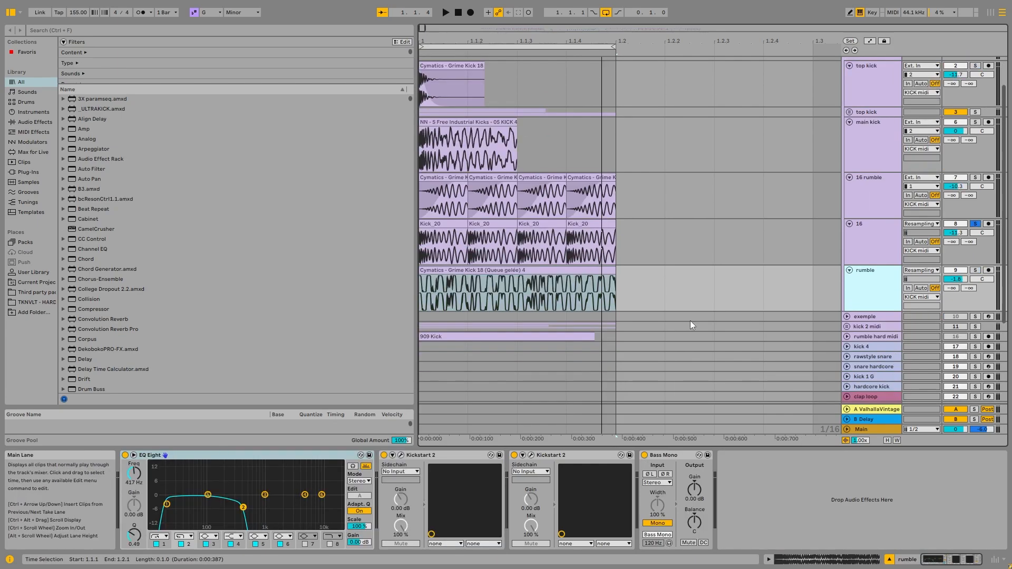
click(975, 271)
click(879, 287)
key(space)
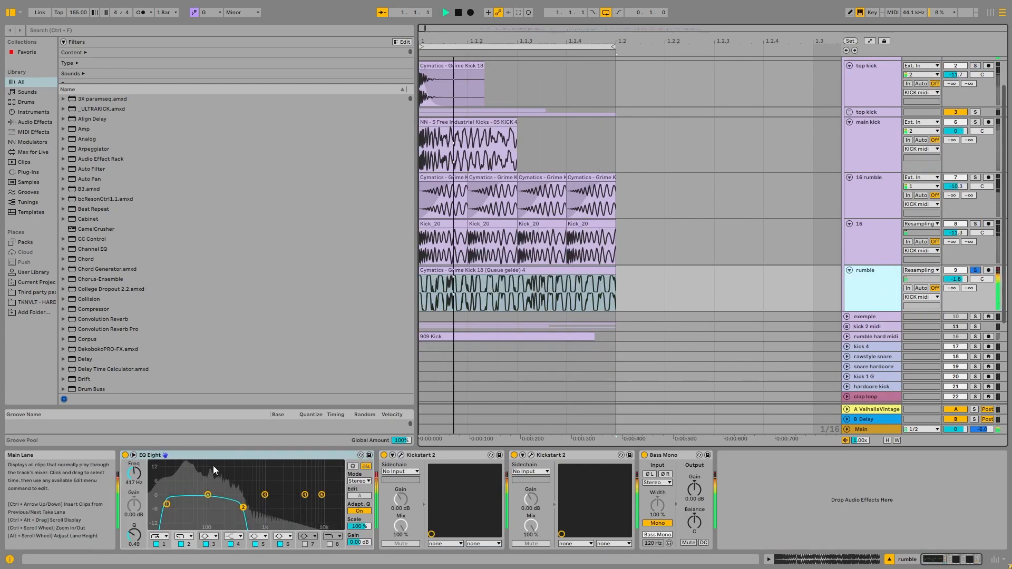
Turn off EQ Eight, both Kickstart 2 devices and Bass Mono on the rumble track, and audition the unprocessed clip.
click(125, 455)
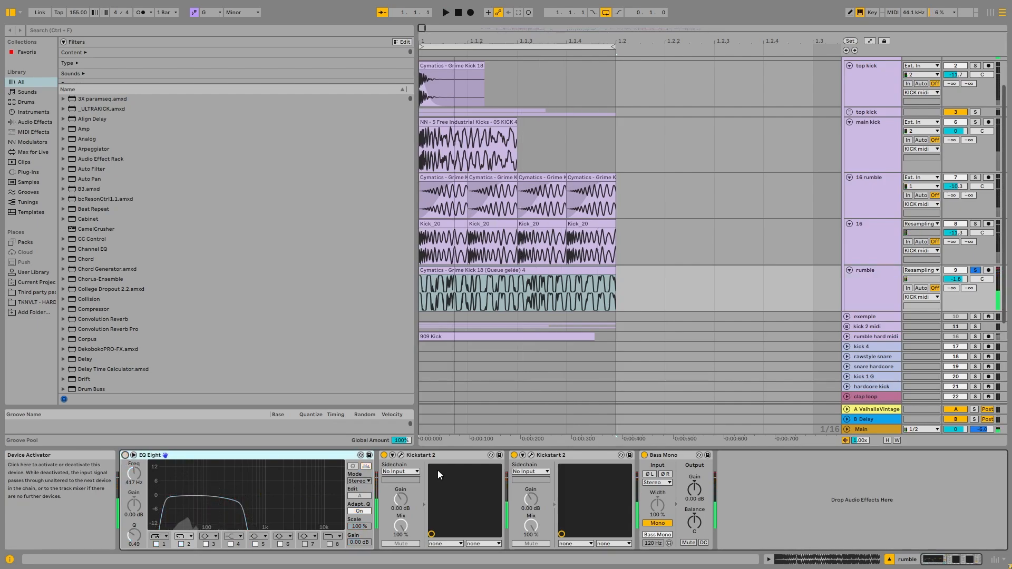
click(384, 455)
click(514, 455)
click(644, 455)
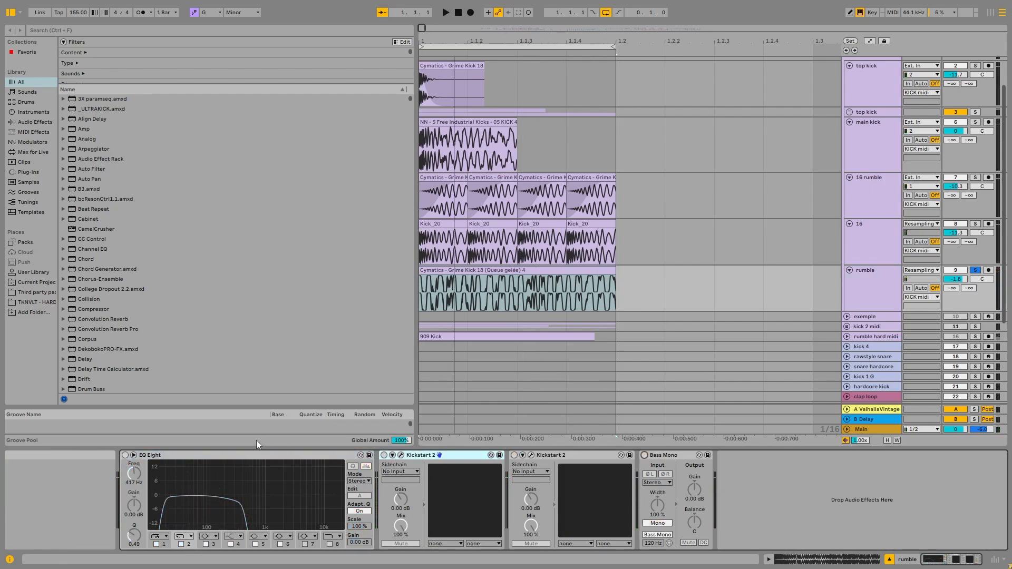
scroll(636, 278, up, 2)
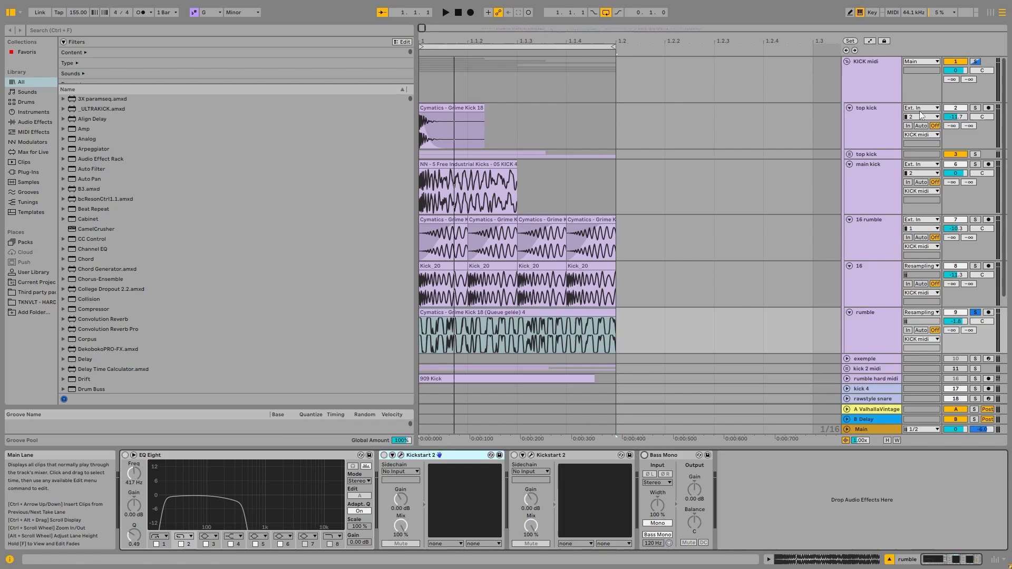
key(space)
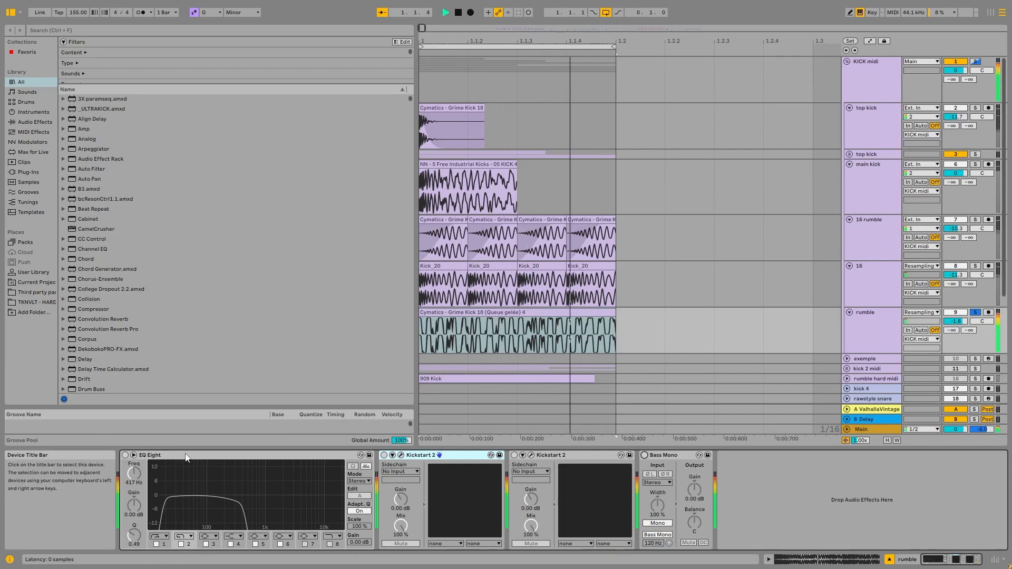
key(space)
click(535, 313)
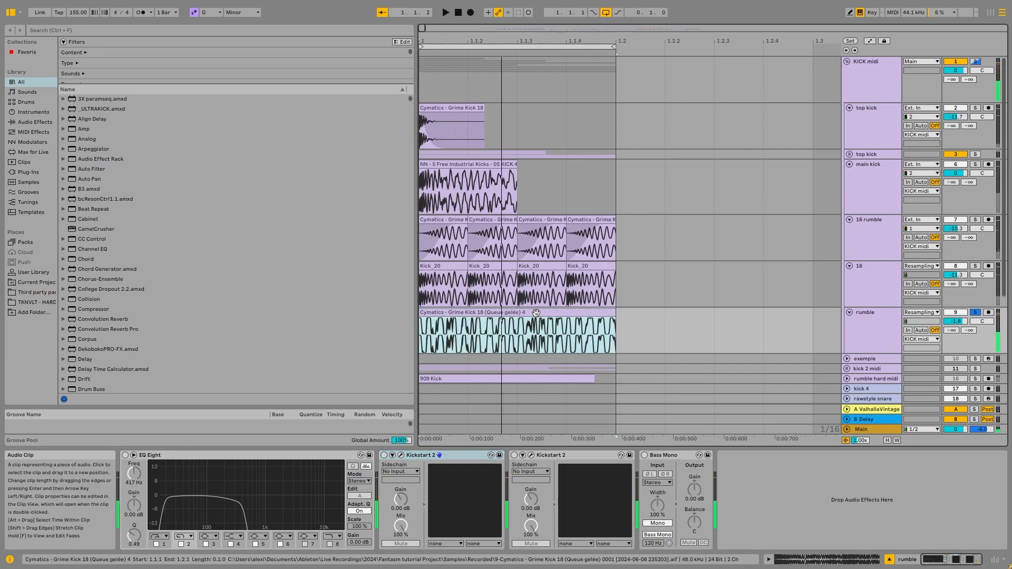
click(485, 106)
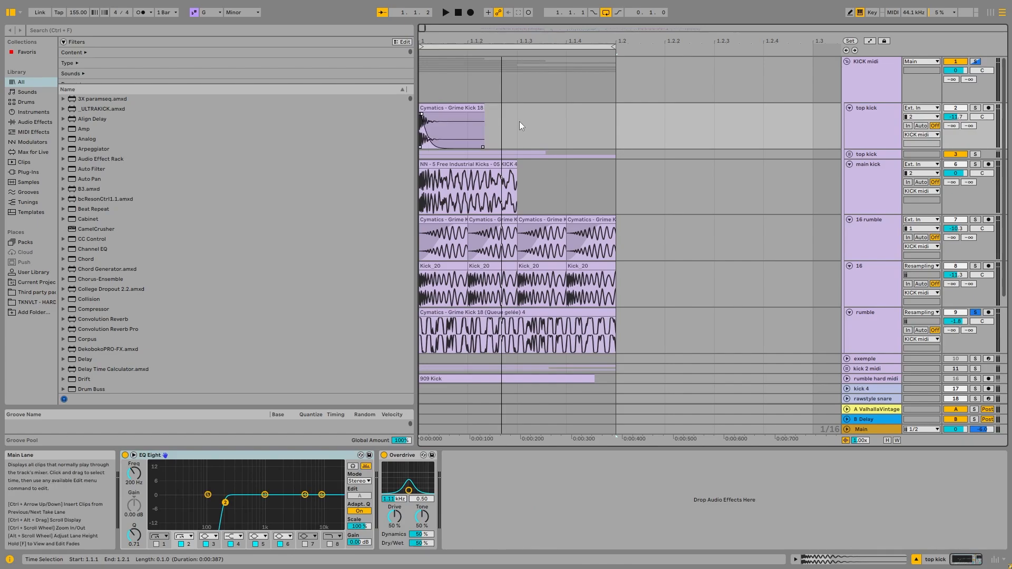
Unfold the rumble hard midi track, solo it and select its 909 Kick clip.
scroll(627, 157, down, 5)
click(854, 215)
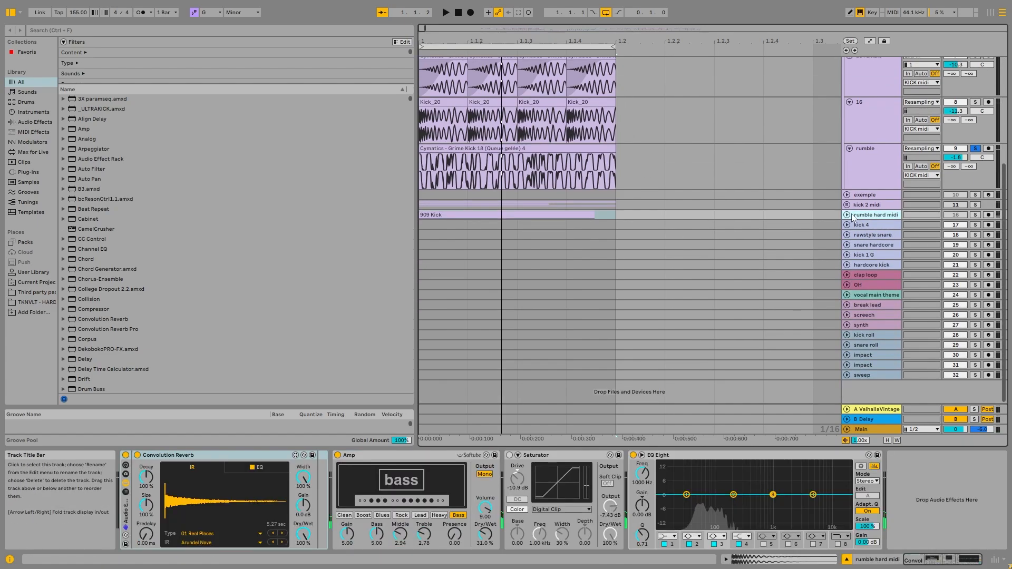
key(Right)
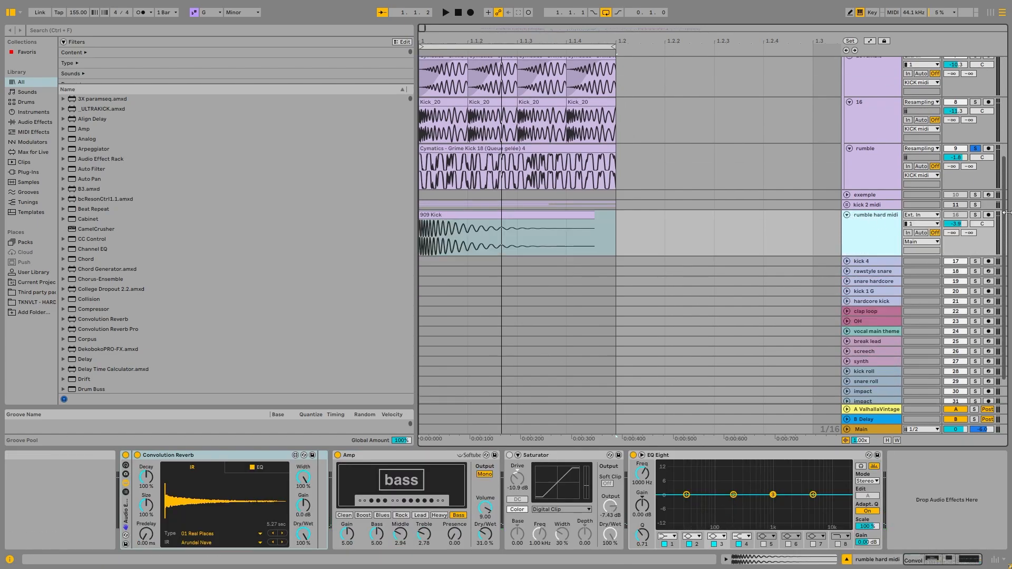
click(975, 215)
scroll(475, 282, up, 5)
scroll(475, 283, up, 1)
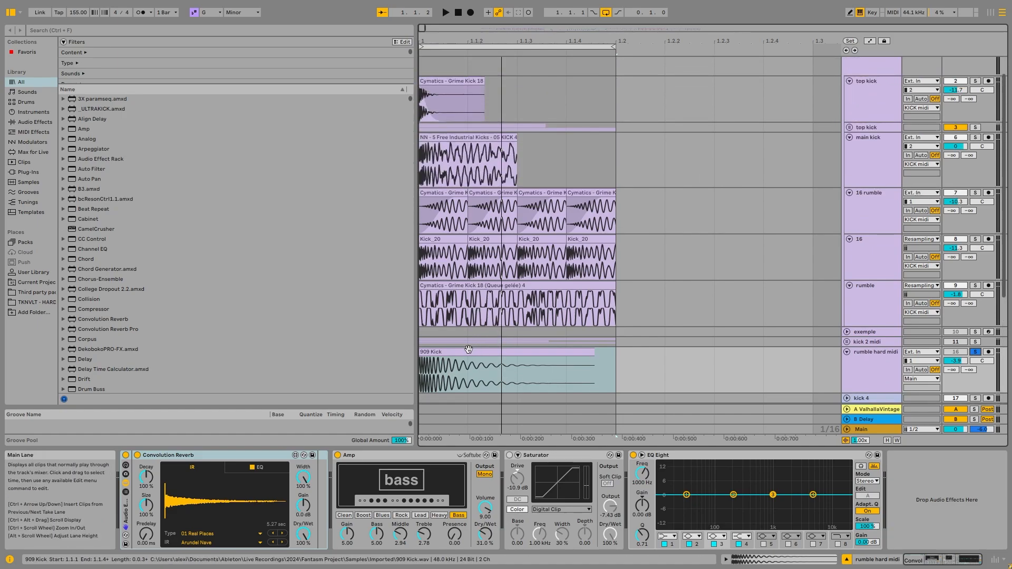
click(456, 351)
Audition the rumble hard midi track while viewing its Convolution Reverb, Amp, Saturator and EQ Eight settings.
scroll(467, 232, down, 1)
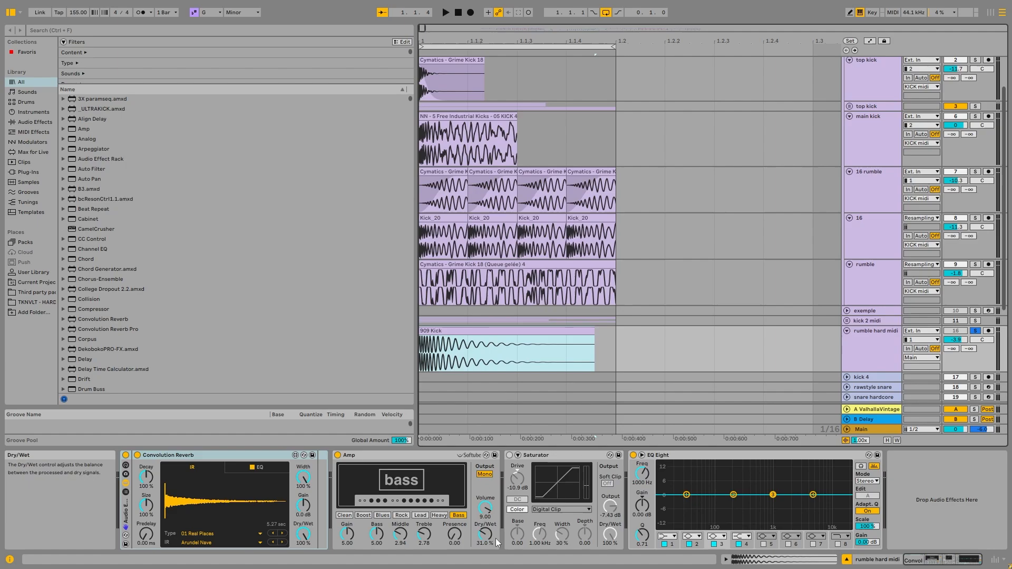
click(418, 453)
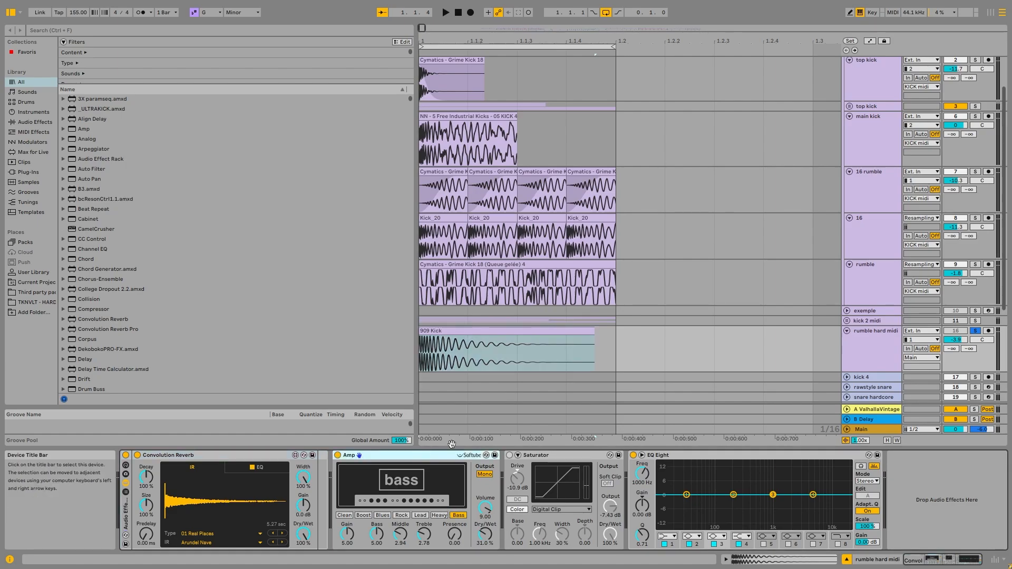
key(space)
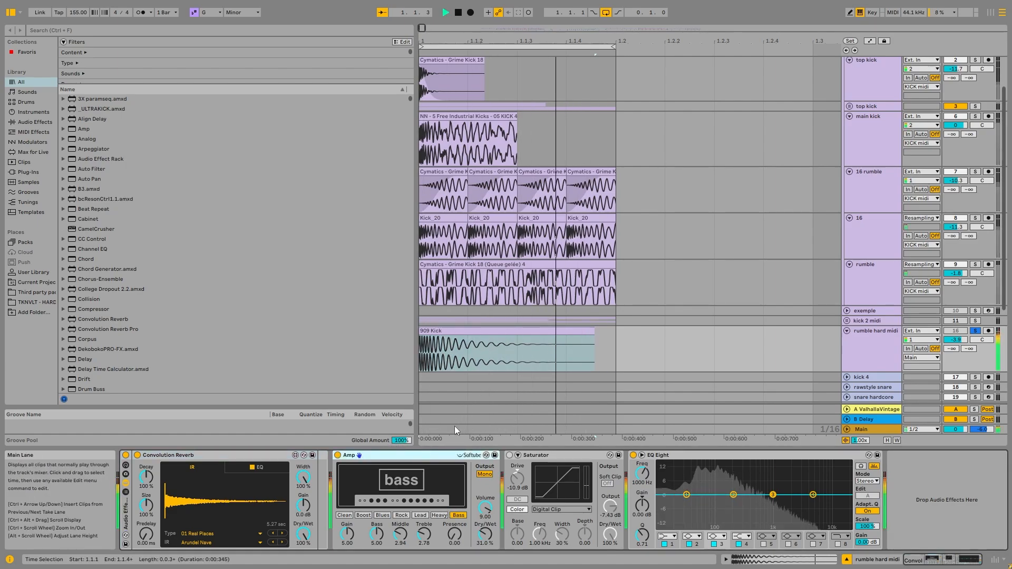
key(space)
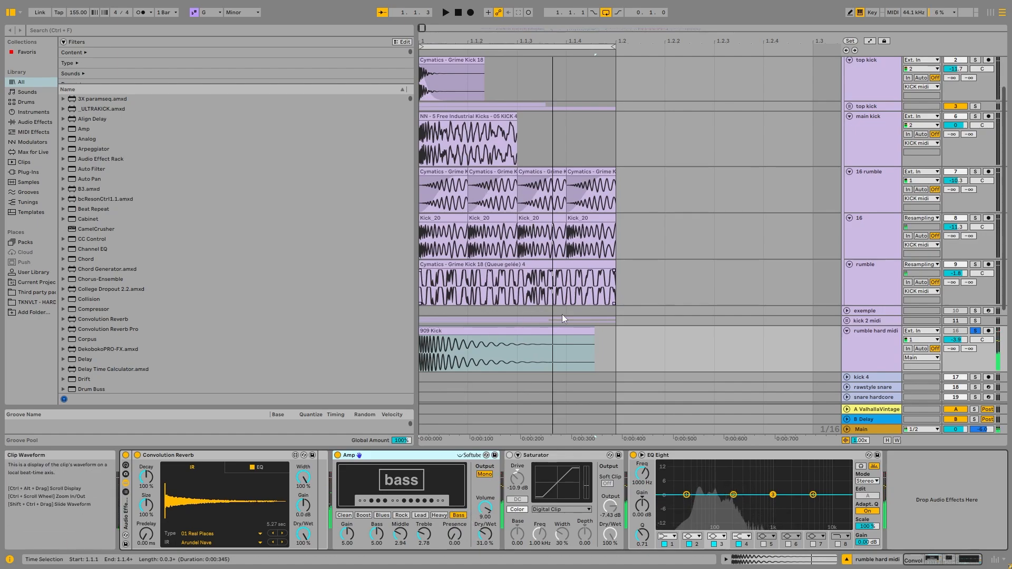
Solo the rumble track again and audition it for comparison with the rumble hard midi sound.
scroll(775, 169, up, 3)
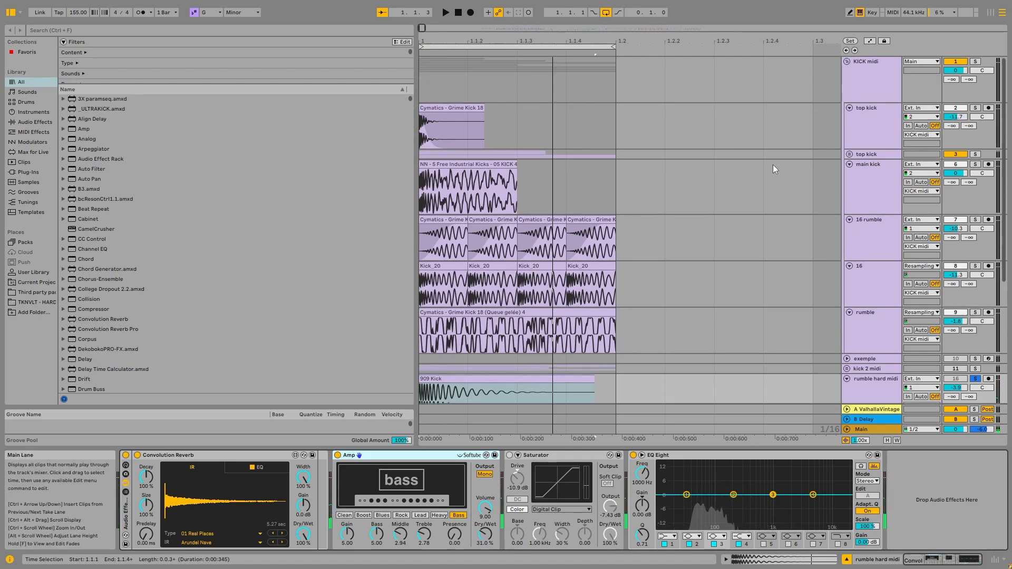
click(956, 299)
key(space)
click(975, 312)
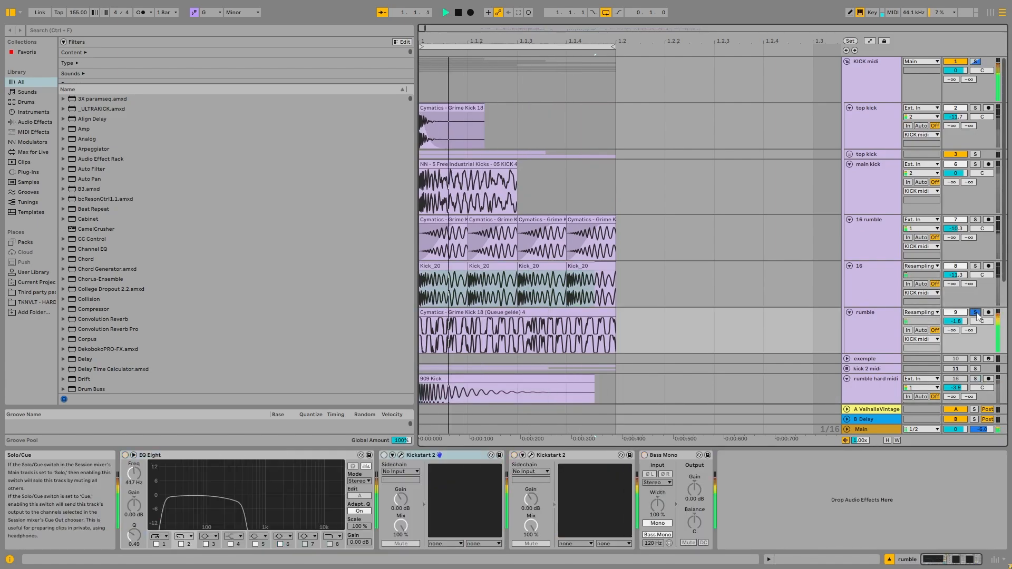
Solo the rumble hard midi track, audition it with its Amp type set to Heavy, and return the type to Bass.
click(875, 335)
scroll(874, 335, down, 2)
click(975, 336)
click(872, 359)
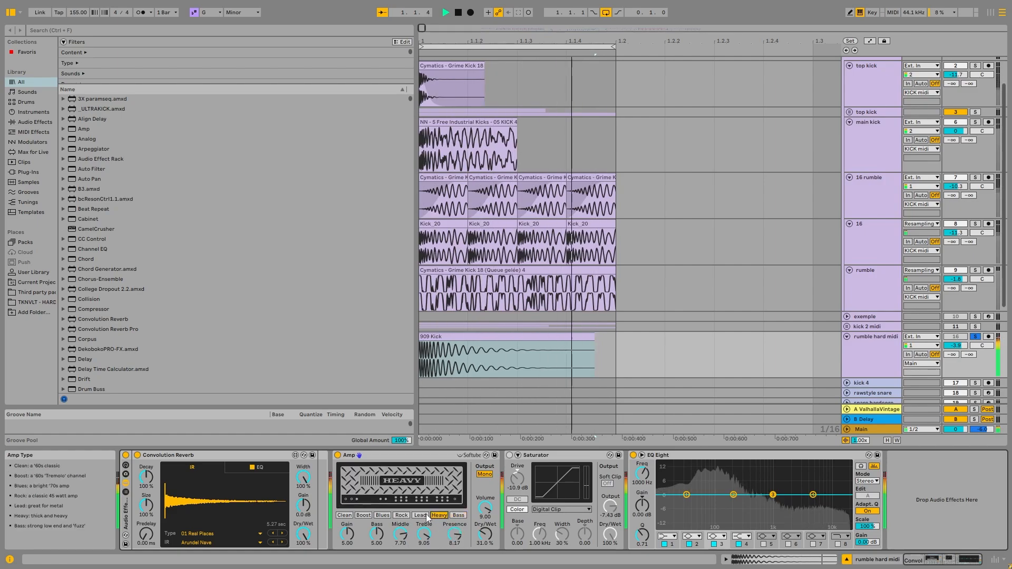
key(space)
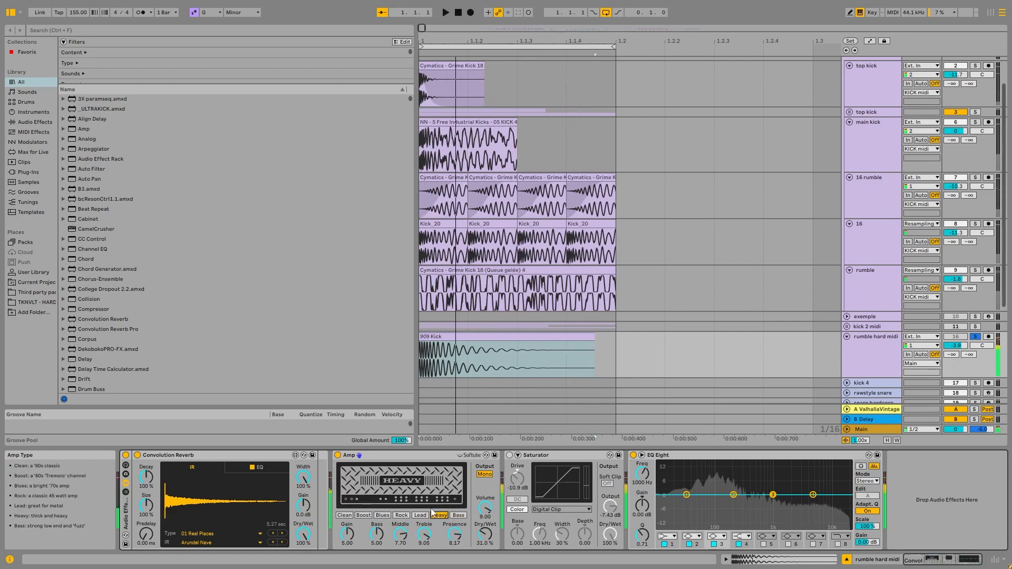
click(887, 358)
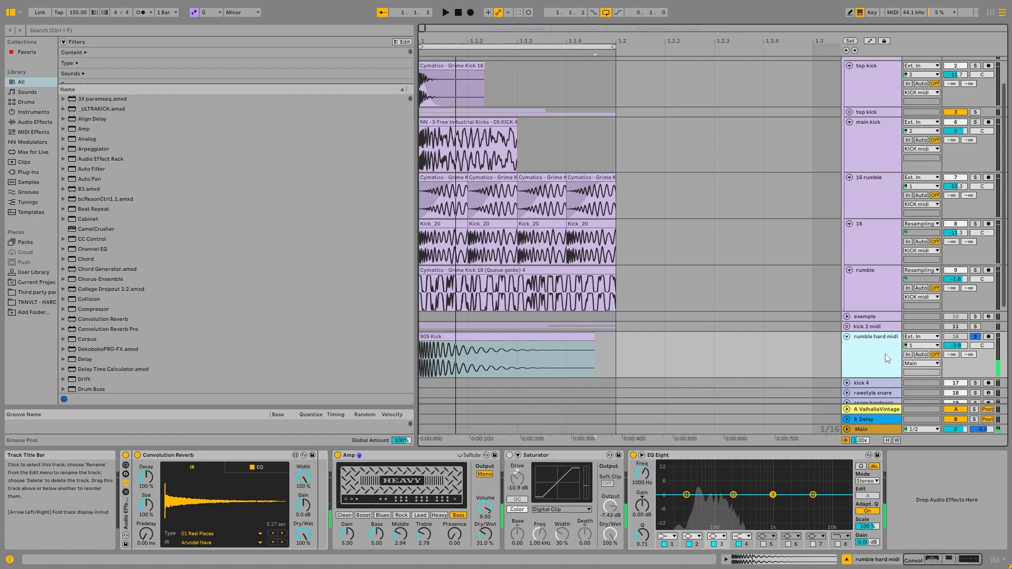
View the Saturator on the rumble hard midi track and switch the solo back to the rumble track.
click(558, 454)
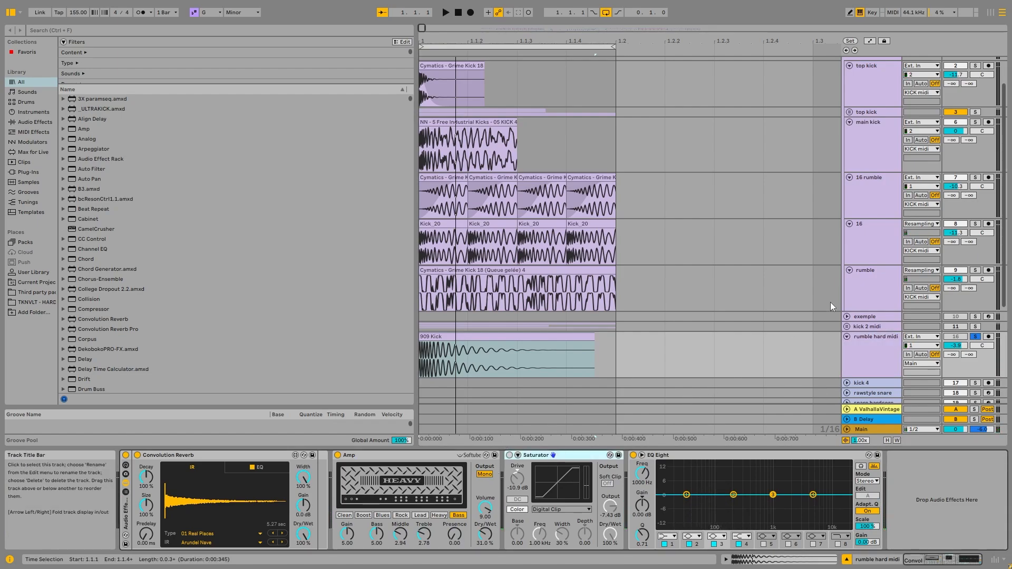
click(892, 351)
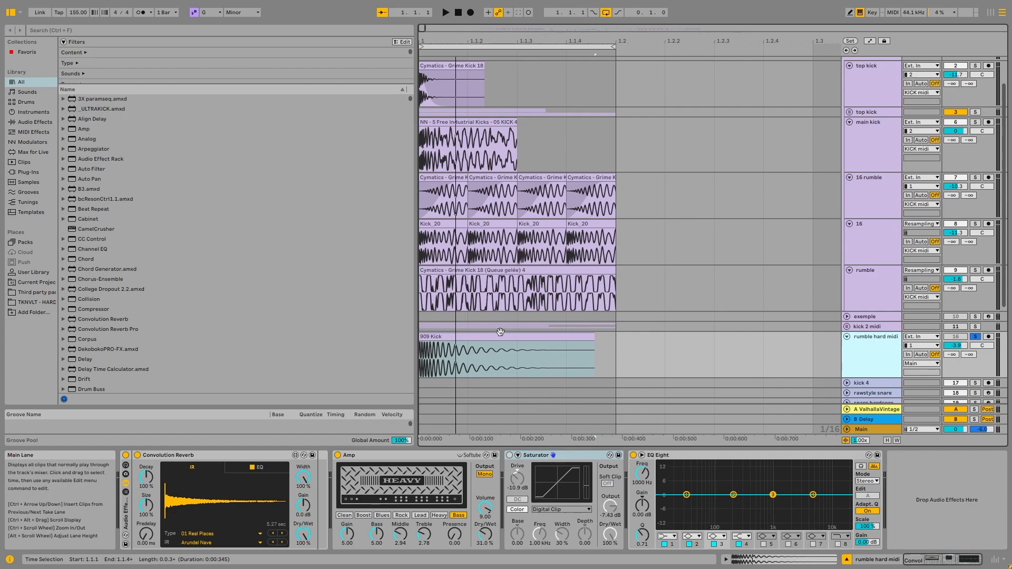
click(949, 302)
click(975, 270)
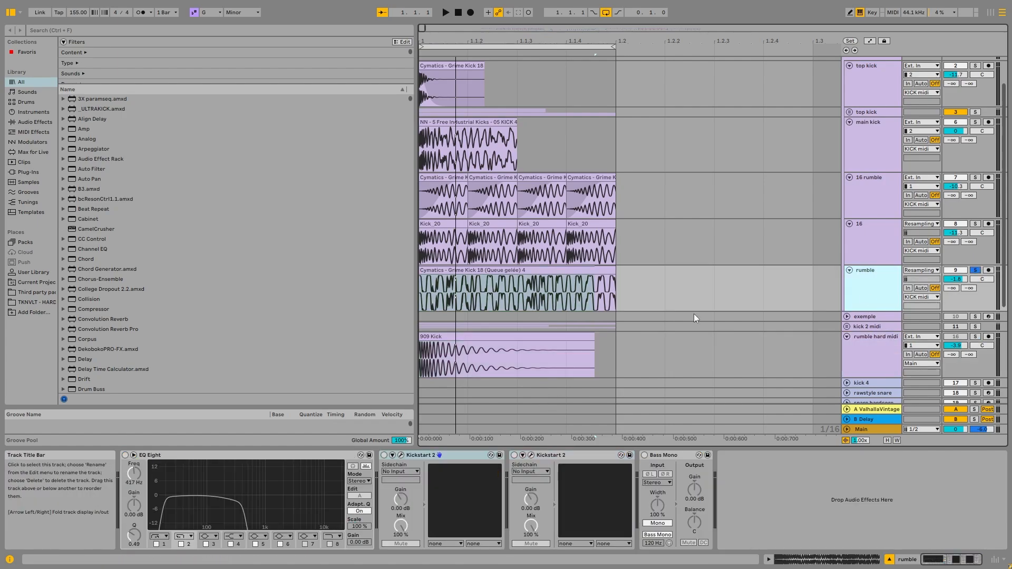
Turn on the rumble track's EQ Eight, audition the track through it and select the low-cut band.
click(126, 455)
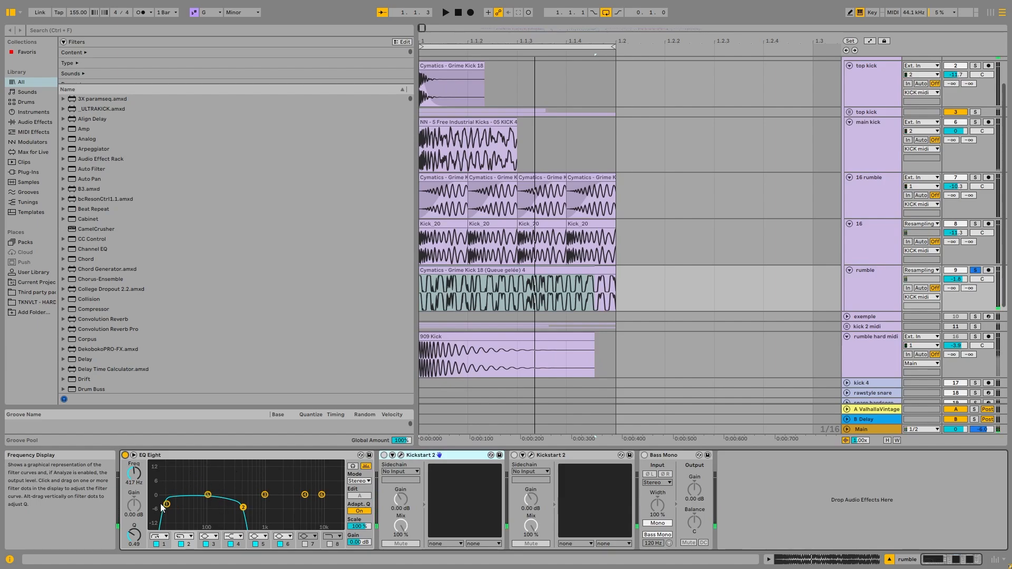
key(space)
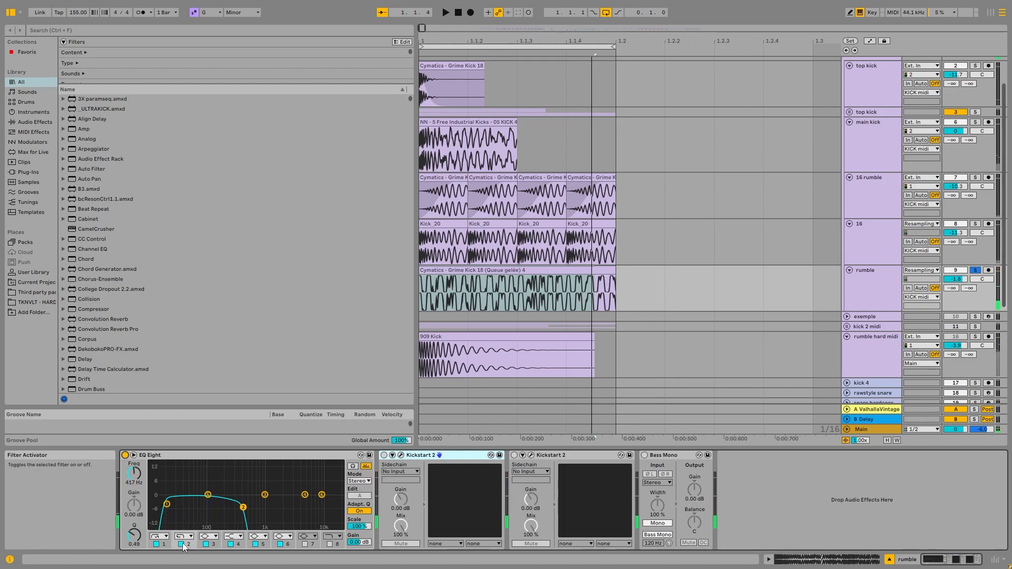
key(space)
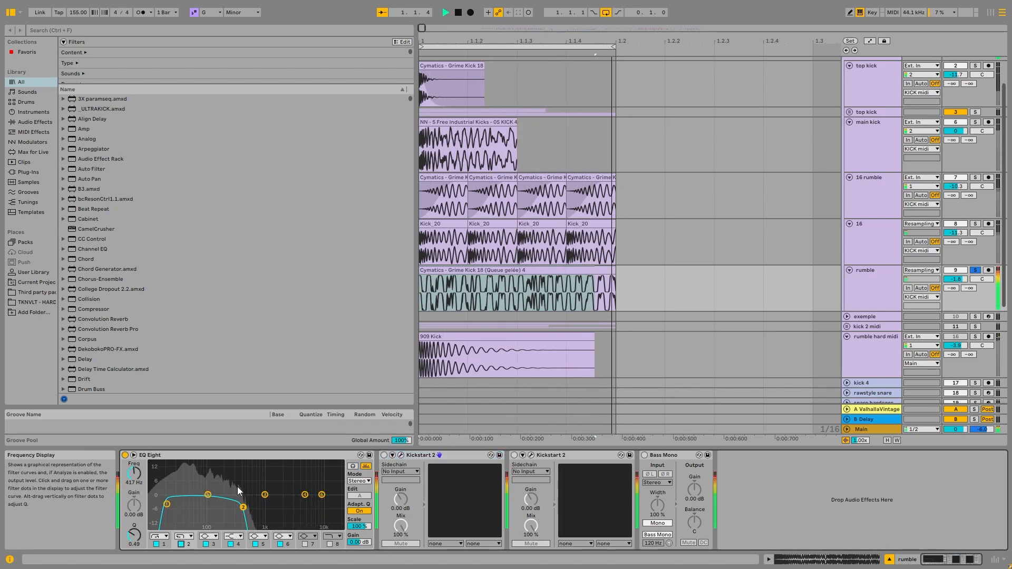
click(167, 504)
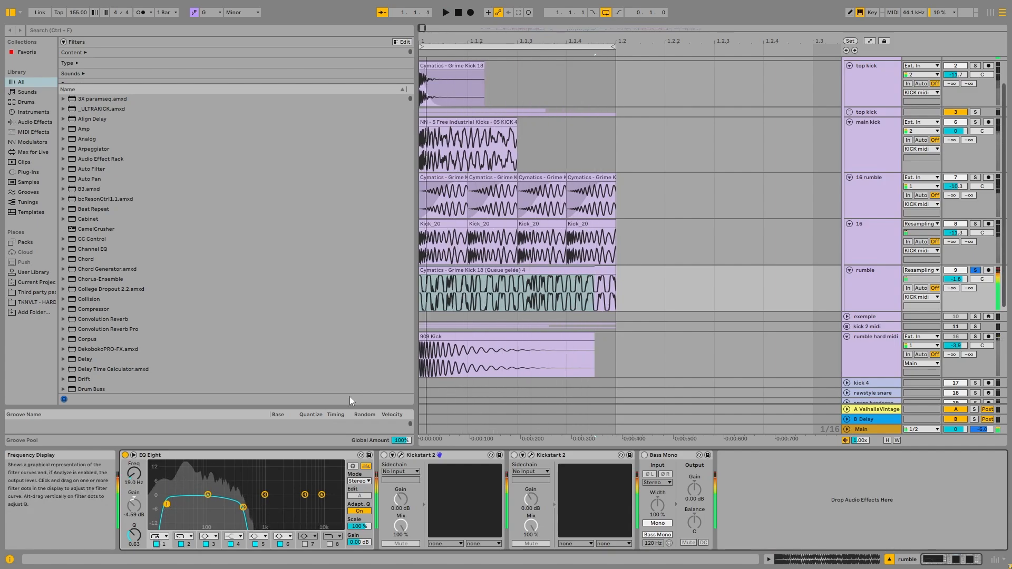
key(space)
Solo the KICK midi group and audition it while switching the rumble EQ Eight's first filter off and back on.
scroll(527, 364, up, 2)
click(605, 340)
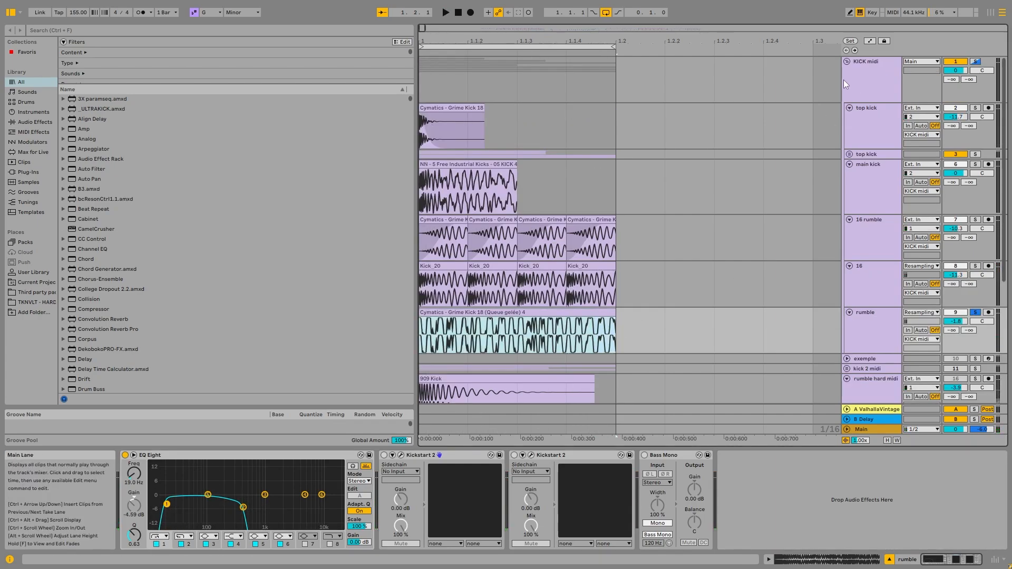
click(976, 62)
key(space)
click(872, 332)
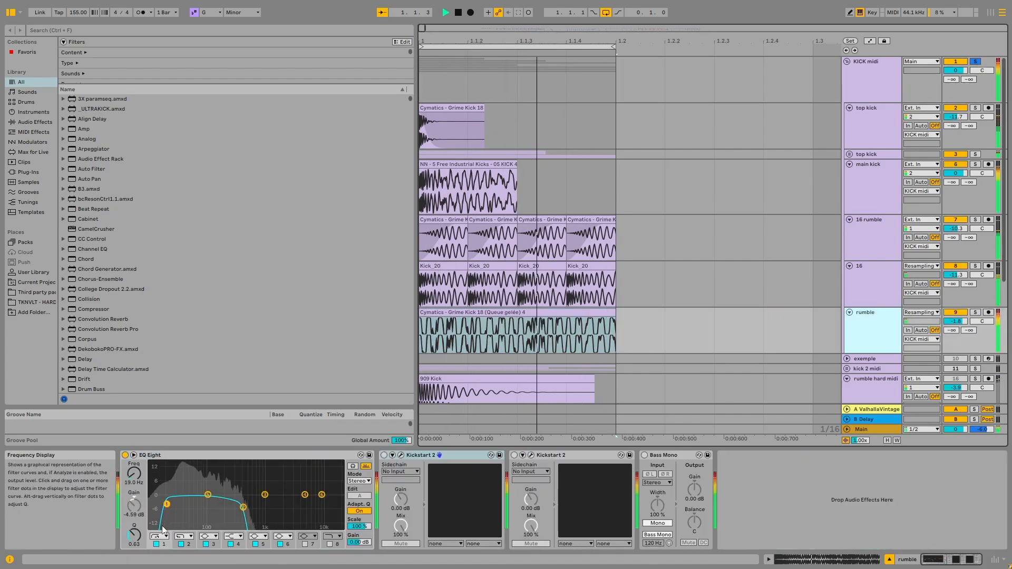
click(157, 544)
click(156, 544)
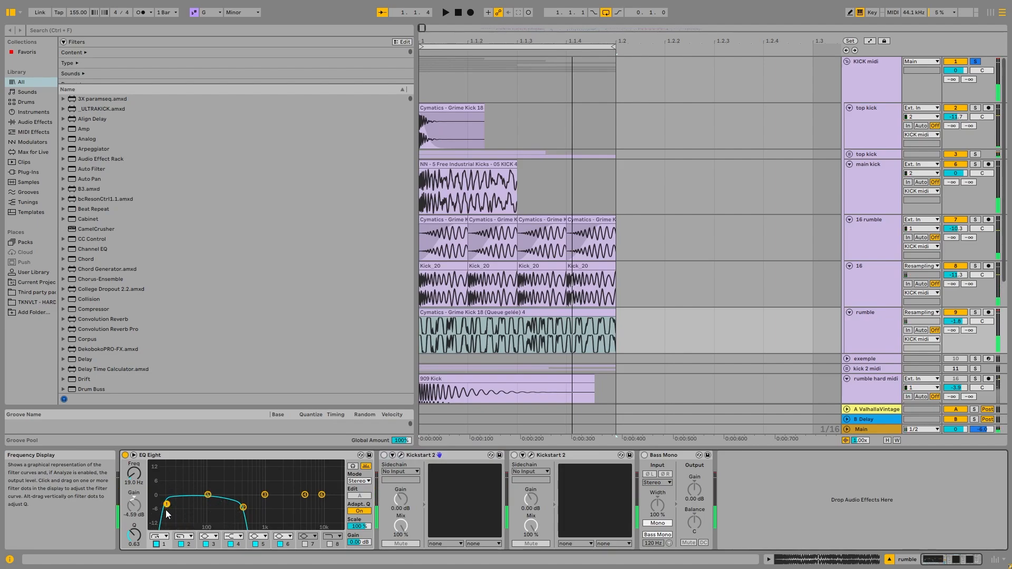
click(243, 508)
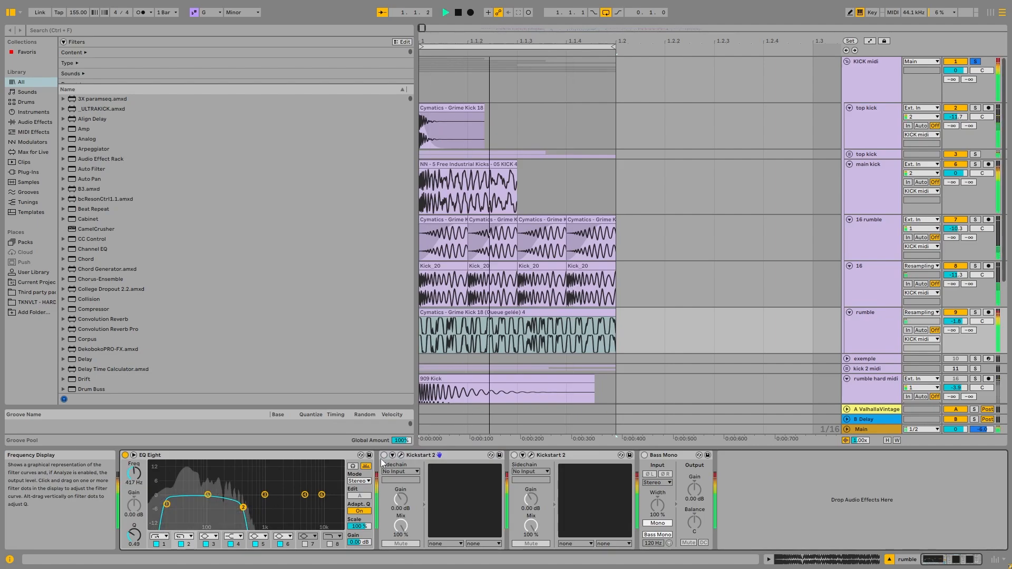
Review the KICK midi group and its layers from top kick to rumble, and fold the first top kick track.
click(879, 89)
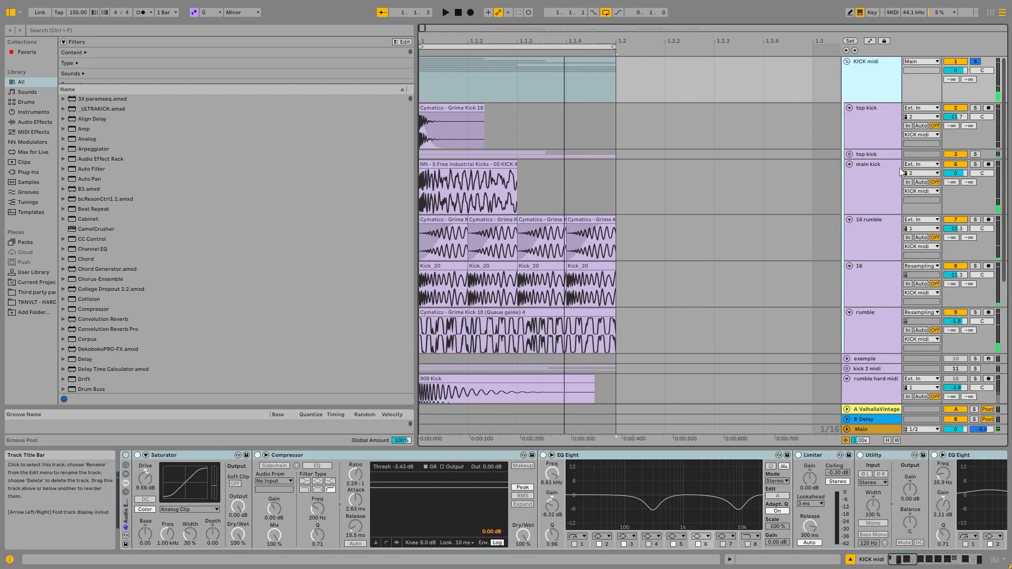
click(880, 129)
shift+click(865, 346)
key(space)
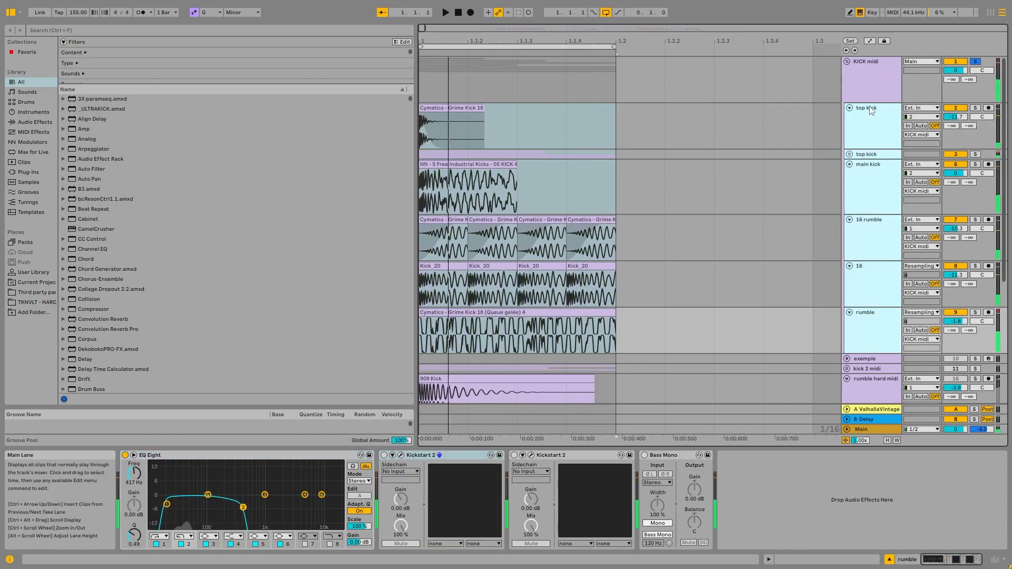
click(871, 78)
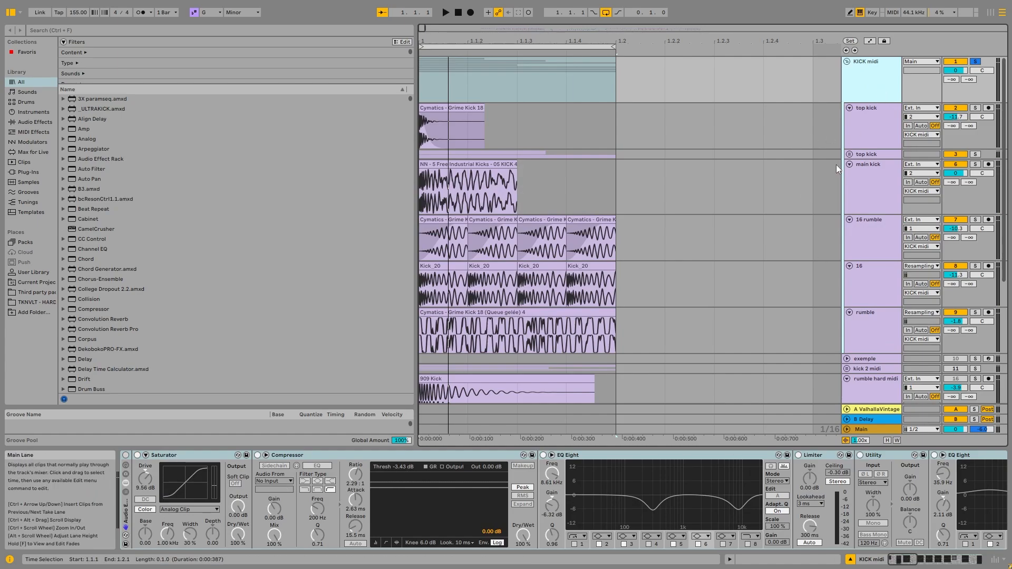
click(868, 119)
click(849, 108)
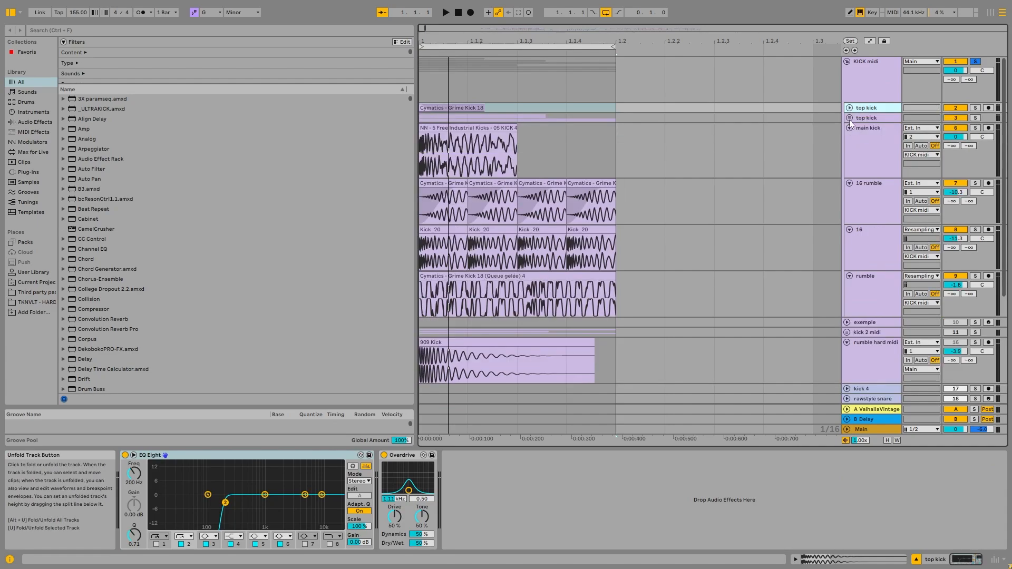
Turn on the Audio Effect Rack of the KICK midi group and show the start of its device chain.
click(867, 79)
click(125, 456)
mouse_move(908, 559)
mouse_down()
mouse_move(961, 556)
mouse_move(975, 533)
mouse_move(934, 559)
mouse_move(899, 560)
mouse_up()
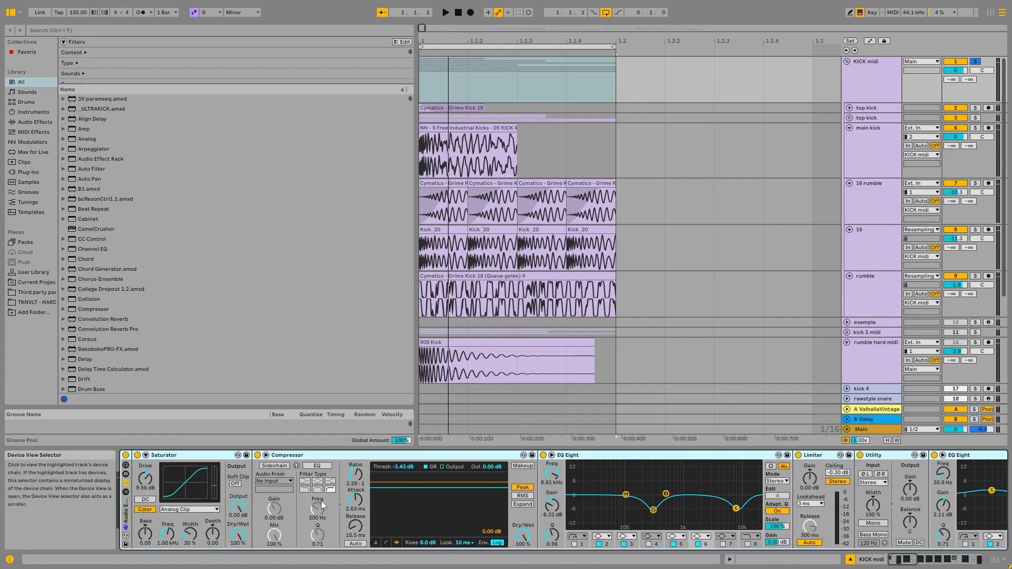
Group the KICK midi devices from the Compressor through the Spectrum into a nested Audio Effect Rack.
click(207, 455)
click(317, 466)
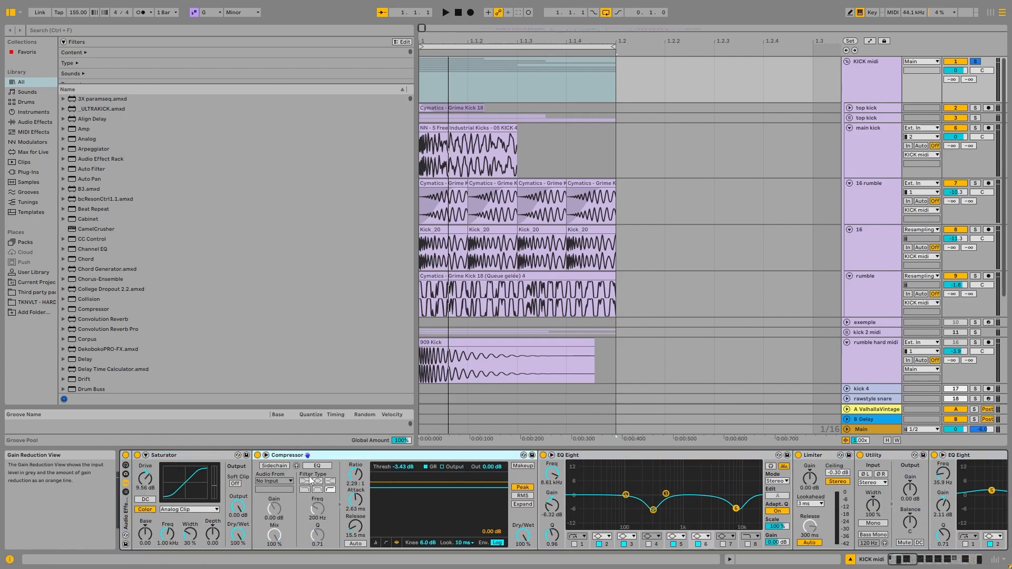
drag(908, 560, 975, 553)
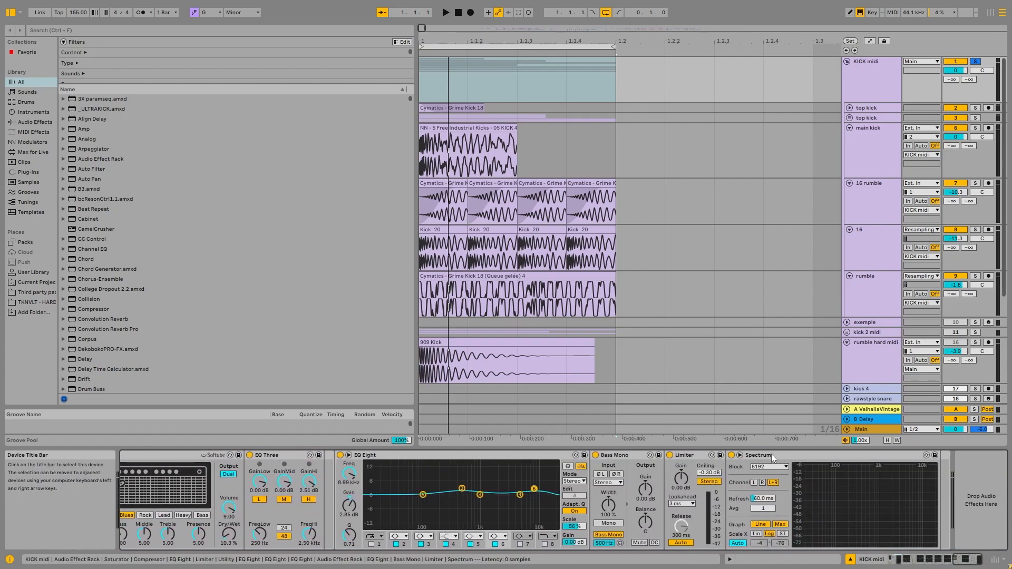
shift+click(833, 455)
key(ctrl+g)
Bypass the nested rack to audition the kick group with only the Saturator, and turn the rack back on.
click(258, 455)
key(space)
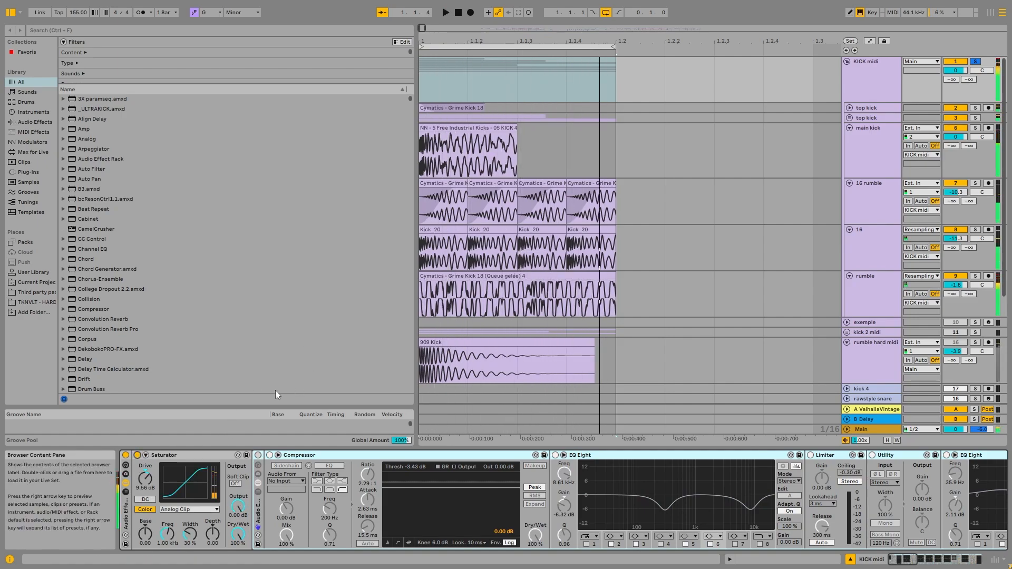
click(259, 455)
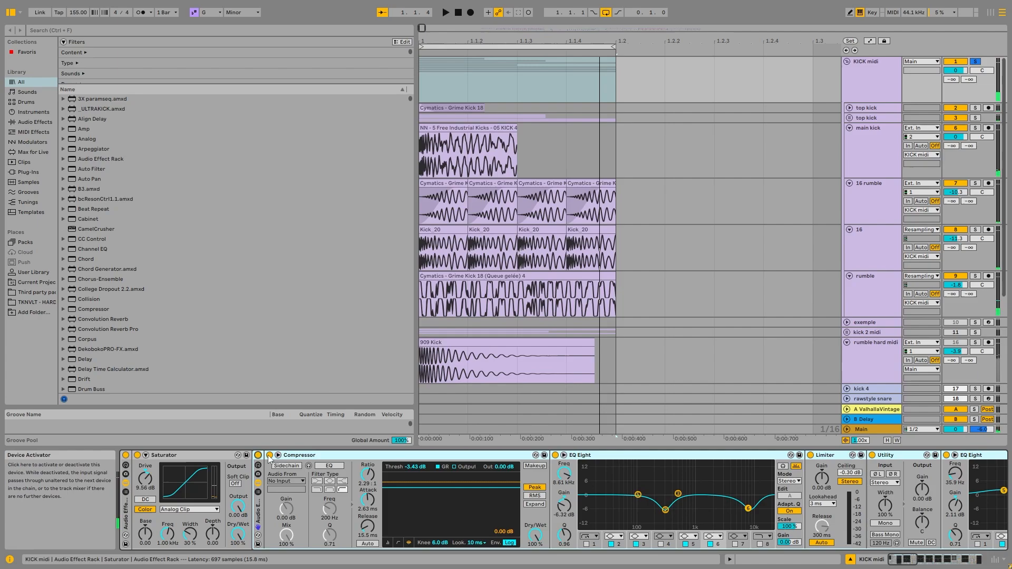
Move the Compressor out of the nested rack to follow the Saturator, and audition it bypassed and active before reactivating the rack.
drag(365, 454, 252, 478)
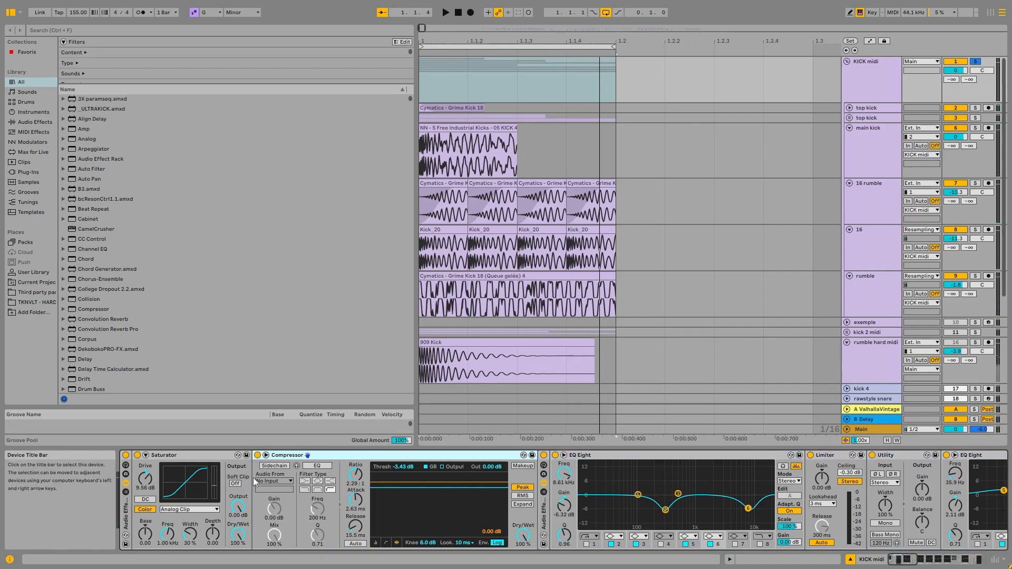
key(space)
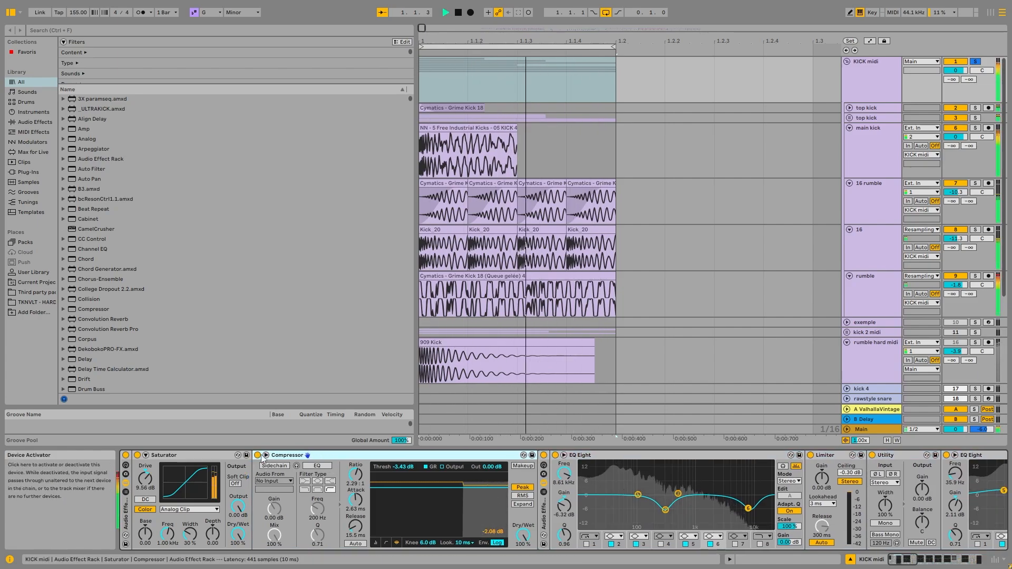
click(258, 456)
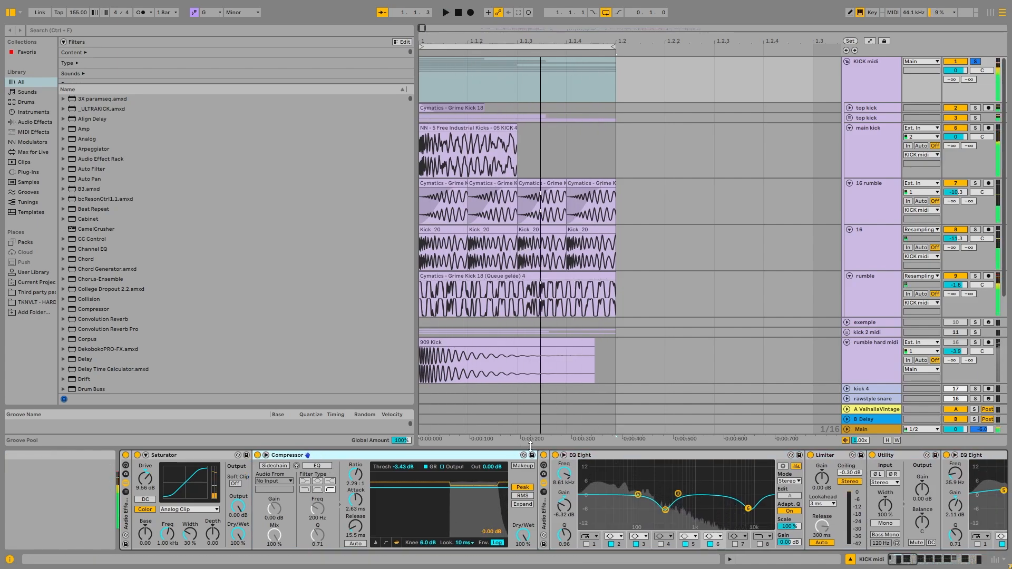
click(257, 455)
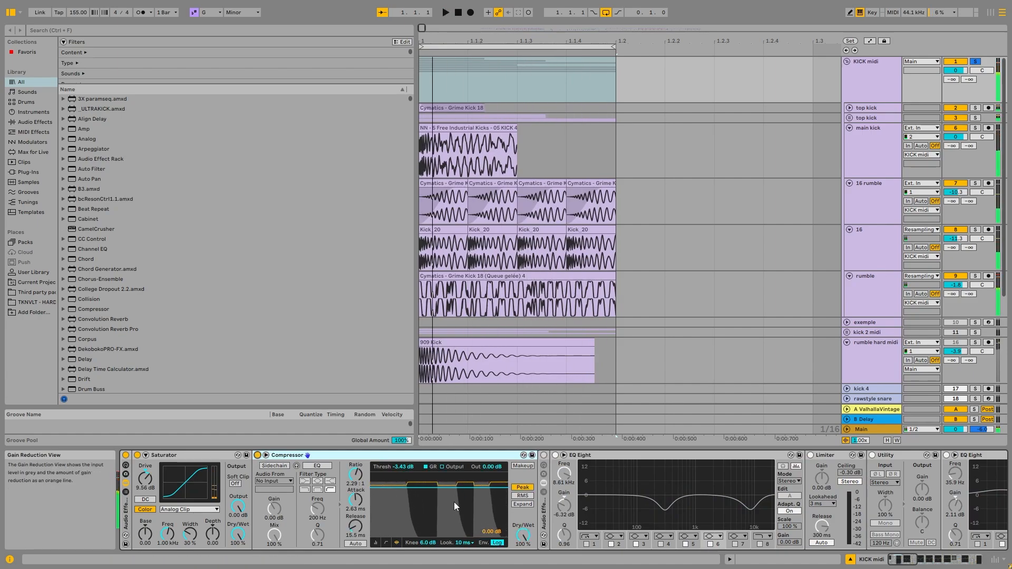
click(543, 456)
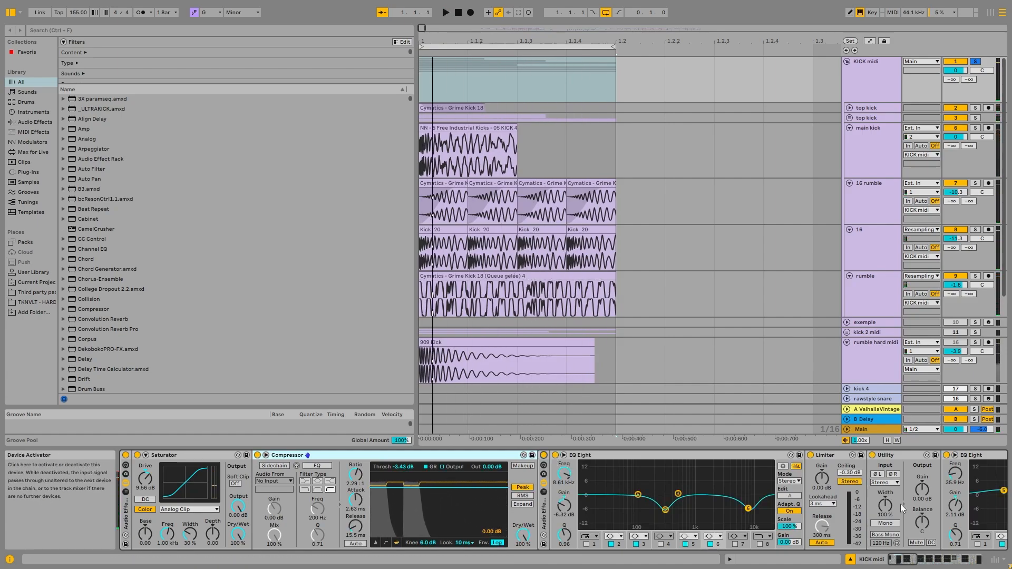
Examine the first EQ Eight in the nested rack, select its low-mid cut band and audition the kick group.
drag(902, 559, 908, 560)
click(285, 455)
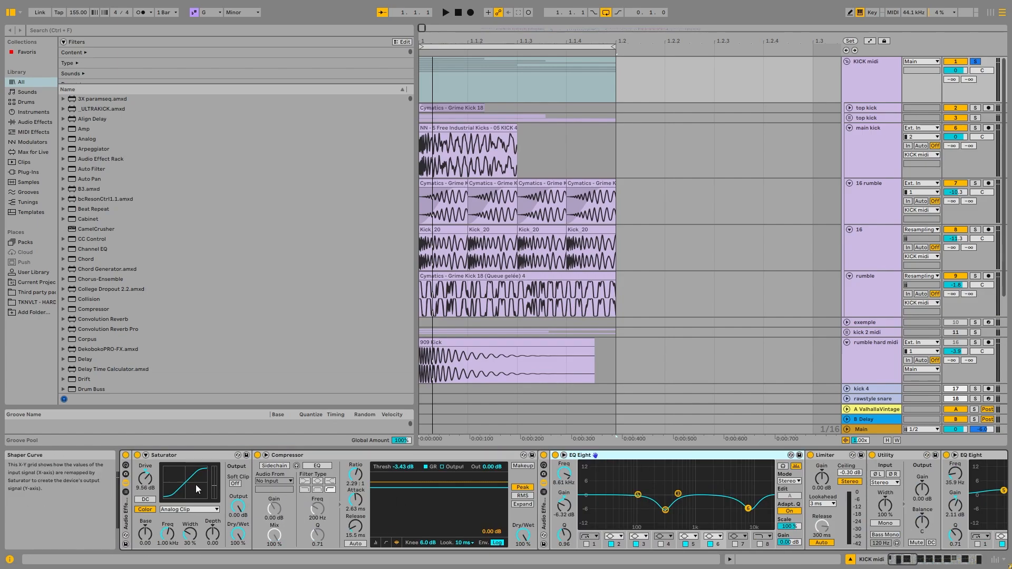
click(665, 510)
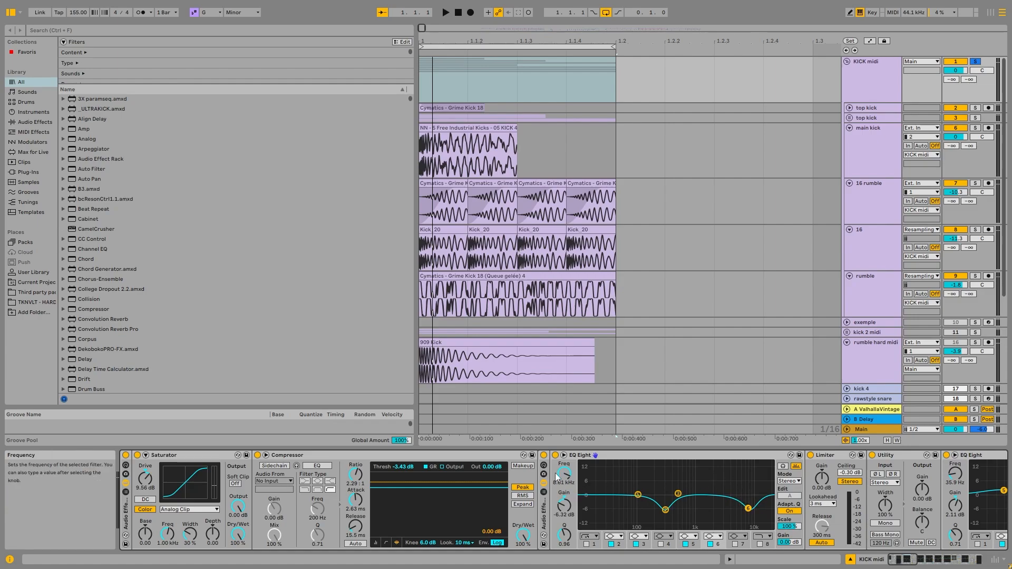
click(913, 562)
key(space)
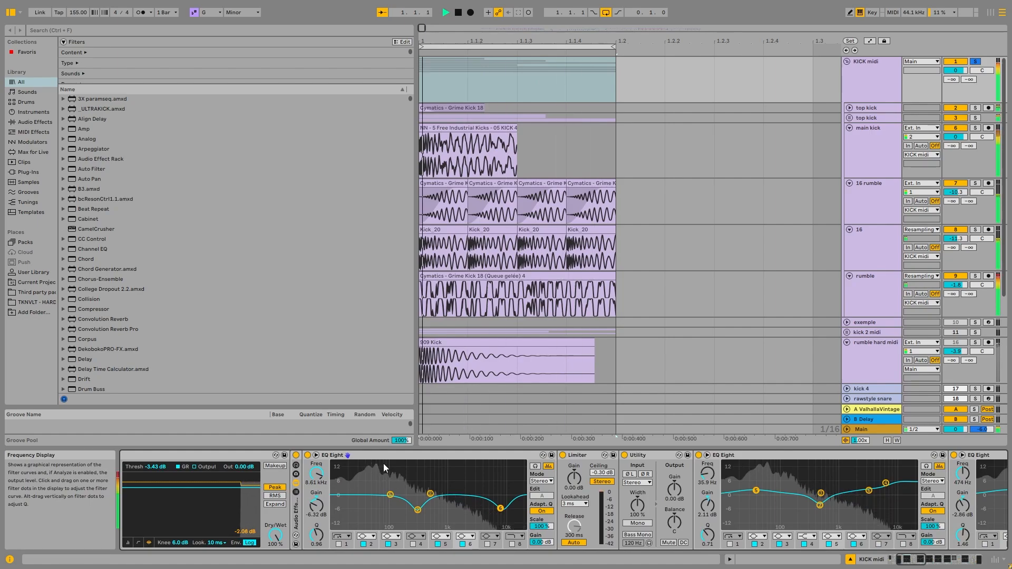
key(space)
Set band 2 of the nested rack's first EQ Eight to 310 Hz and -6.33 dB using the enlarged frequency display.
click(914, 562)
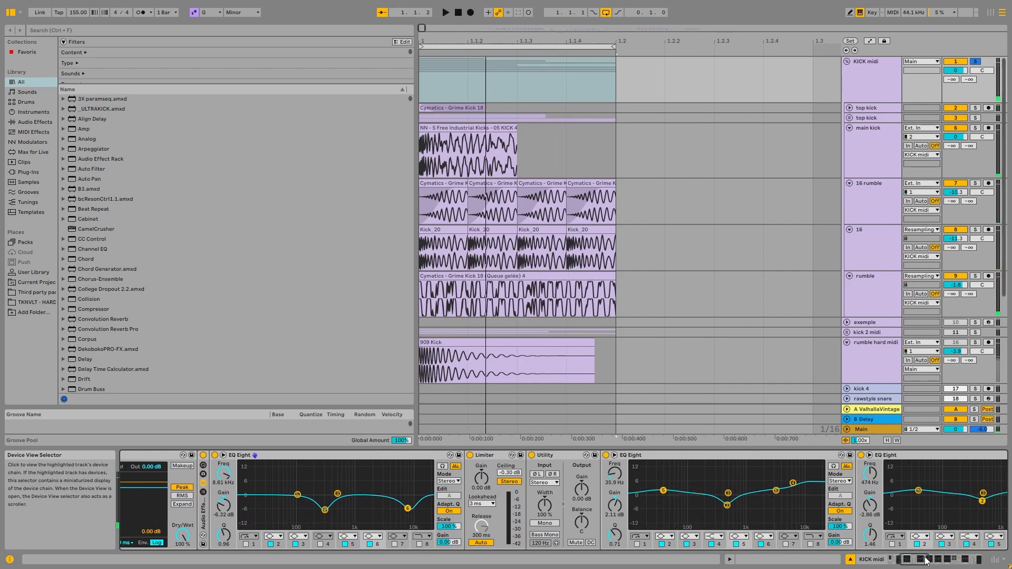
click(926, 562)
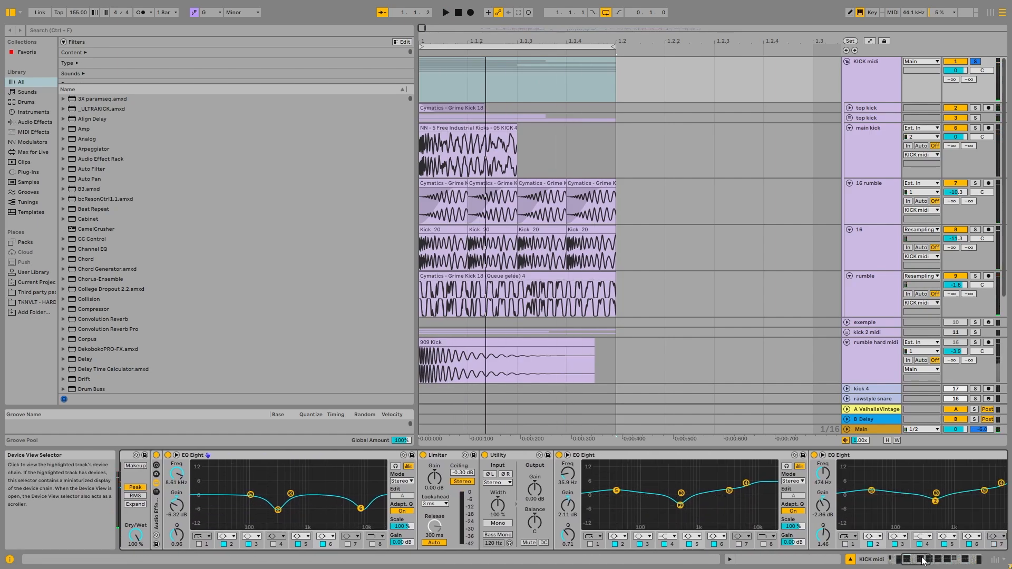
double_click(309, 470)
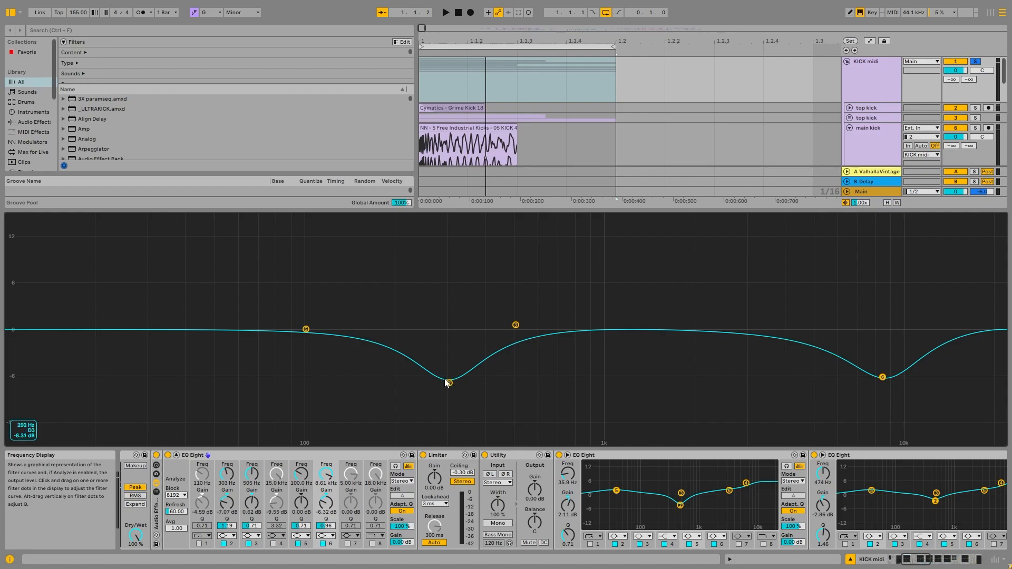
mouse_move(448, 382)
mouse_down()
mouse_move(567, 382)
mouse_move(452, 378)
mouse_up()
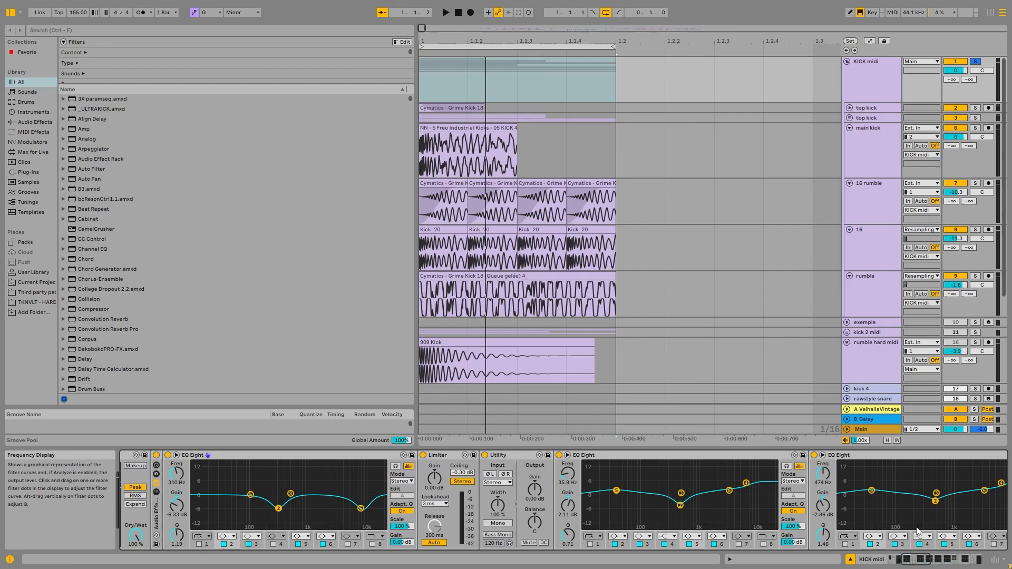
Examine the remaining EQ Eight, Amp, EQ Three and final EQ Eight settings of the KICK midi chain while auditioning the group.
click(914, 559)
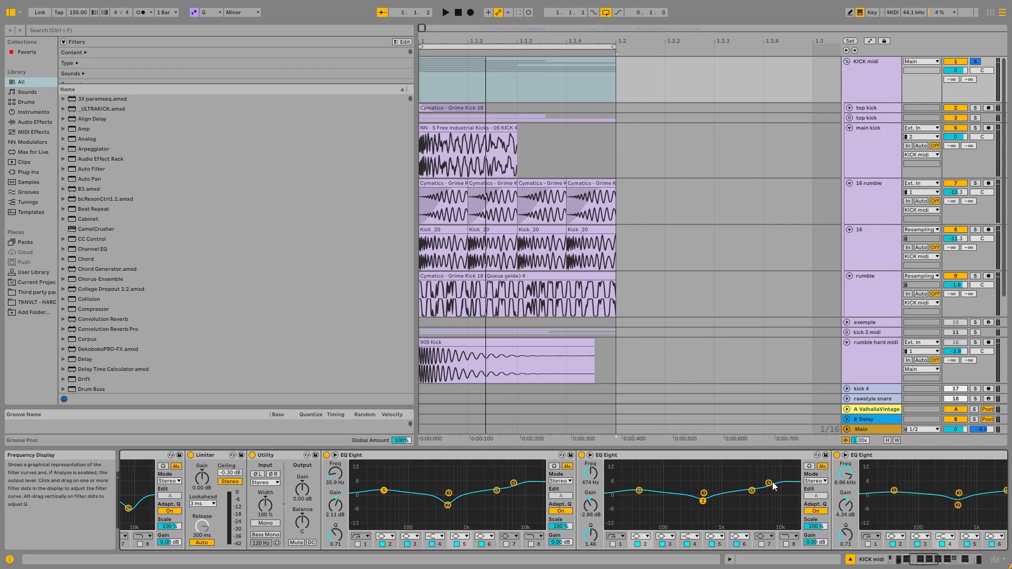
drag(933, 560, 957, 561)
key(space)
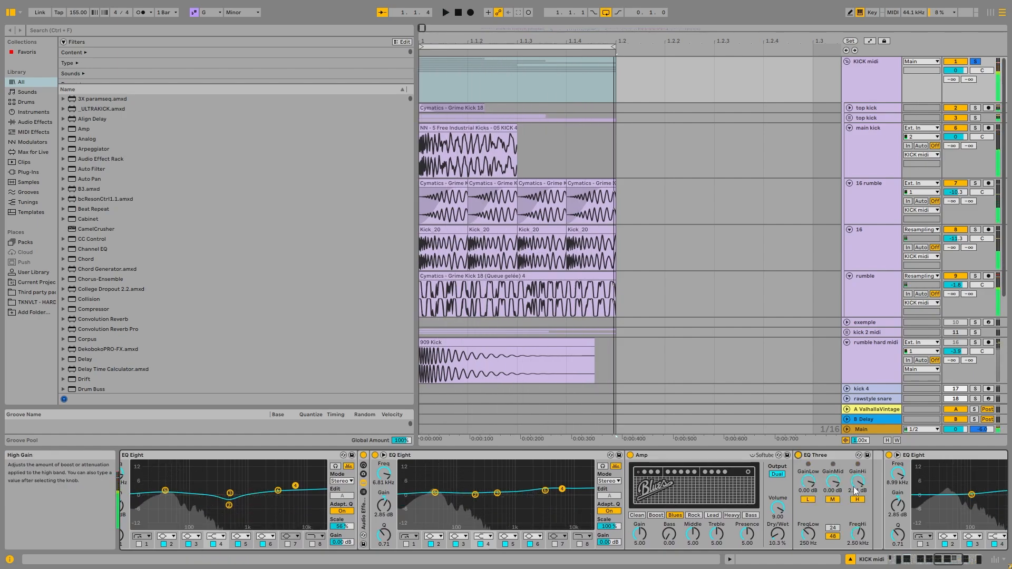
click(675, 456)
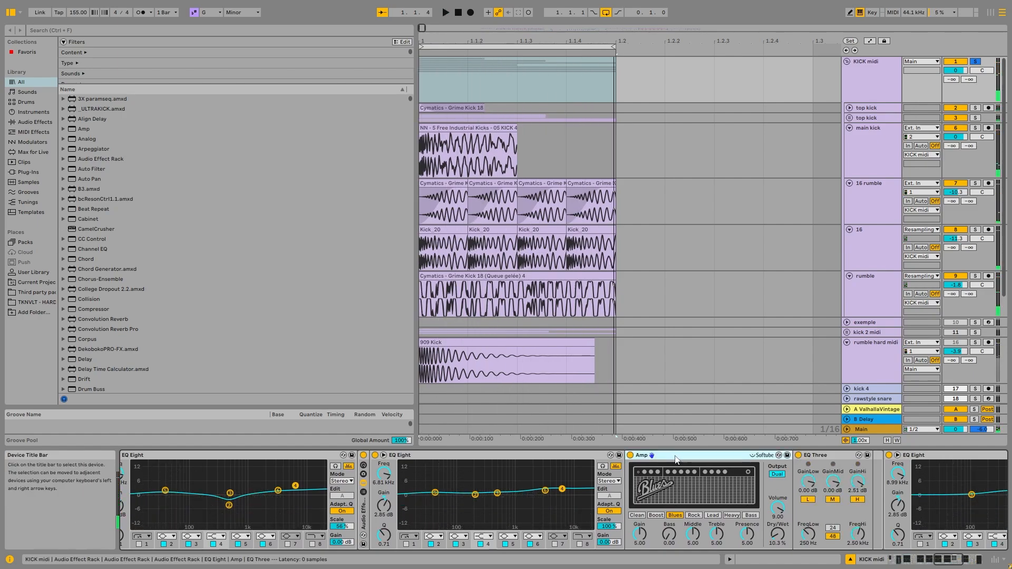
click(946, 562)
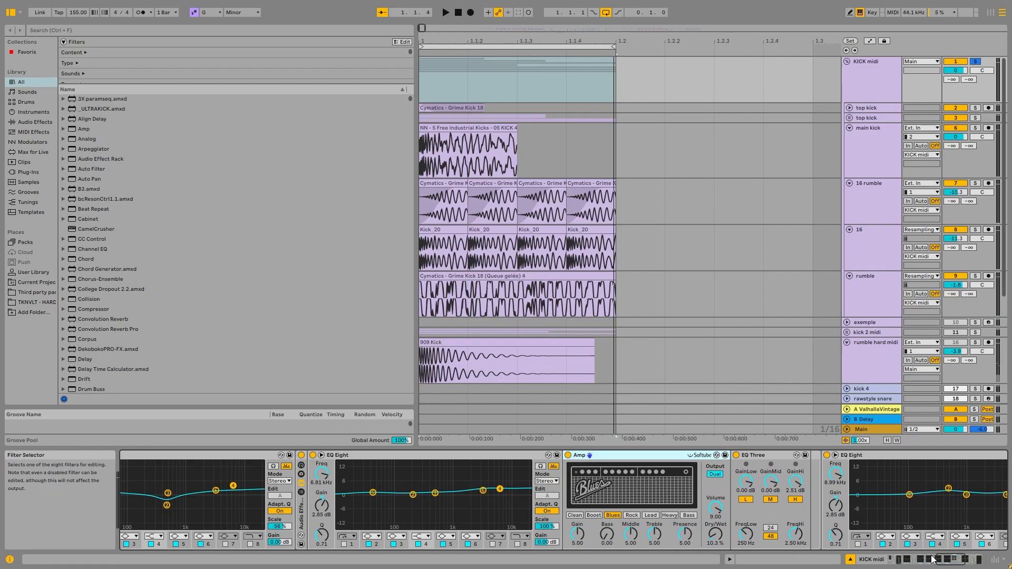
drag(946, 559, 962, 558)
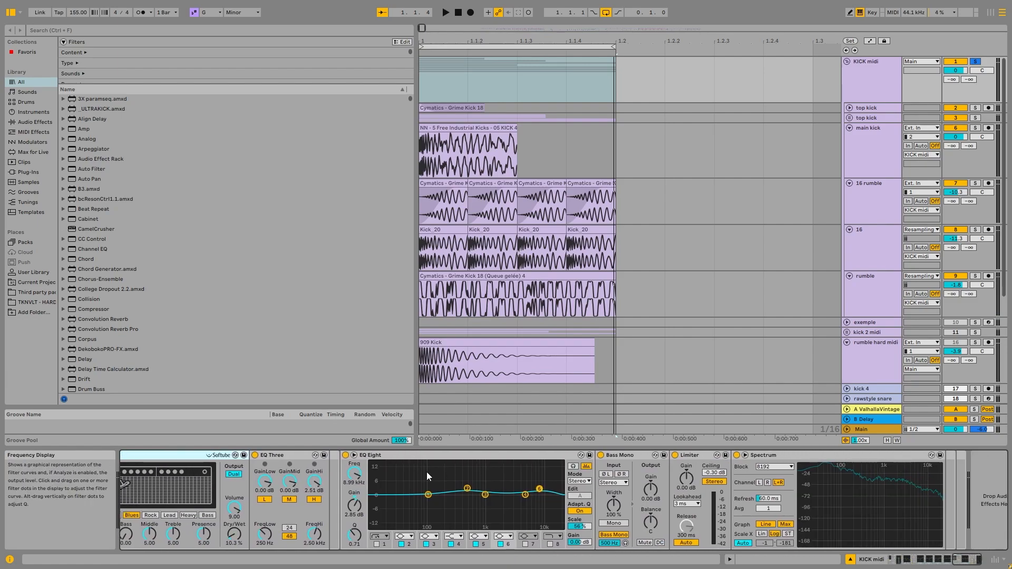
click(435, 457)
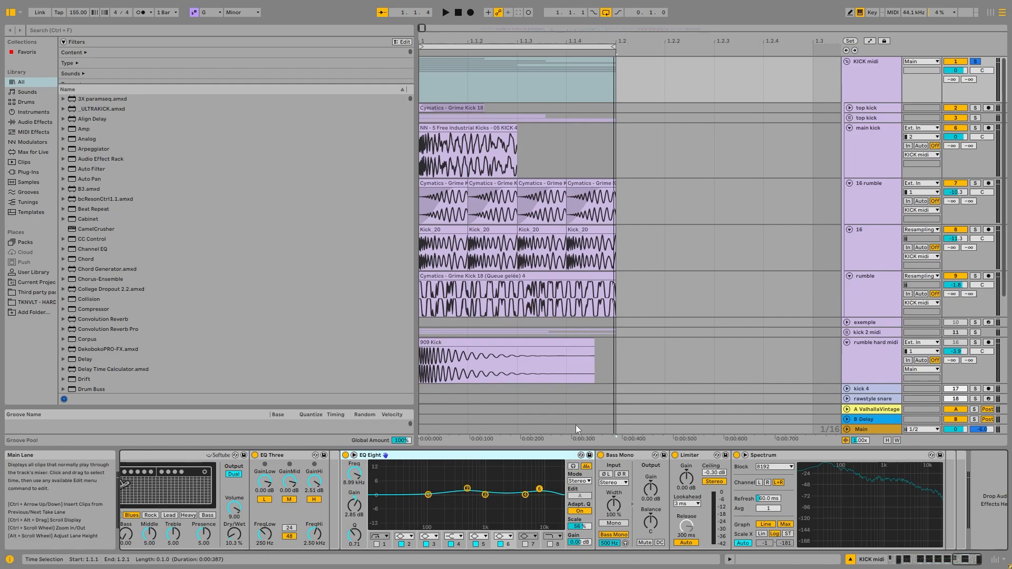
Audition the KICK midi group while testing the Bass Mono device's mono frequency and switching the device off and on.
click(622, 456)
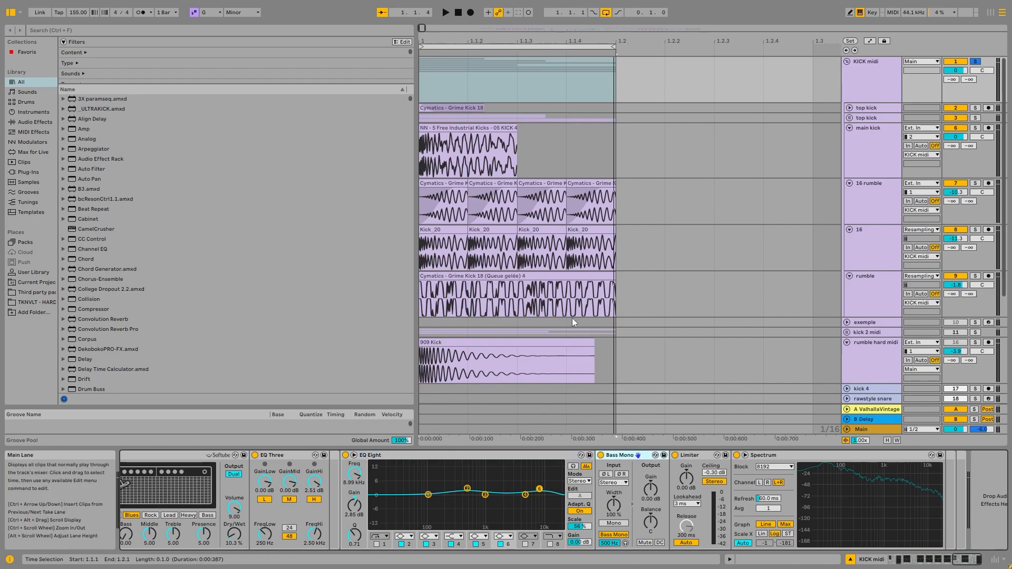
key(space)
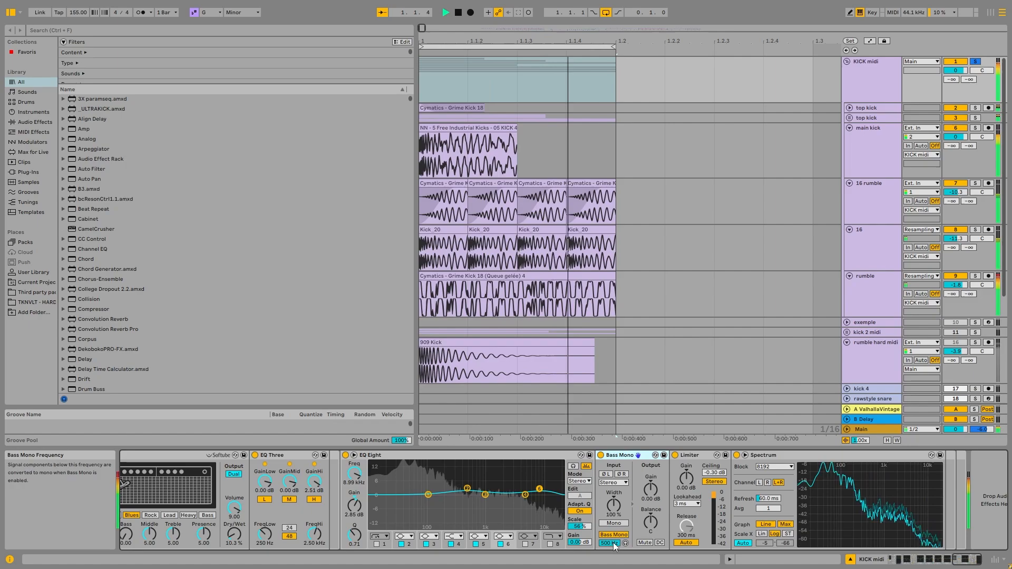
drag(613, 544, 613, 532)
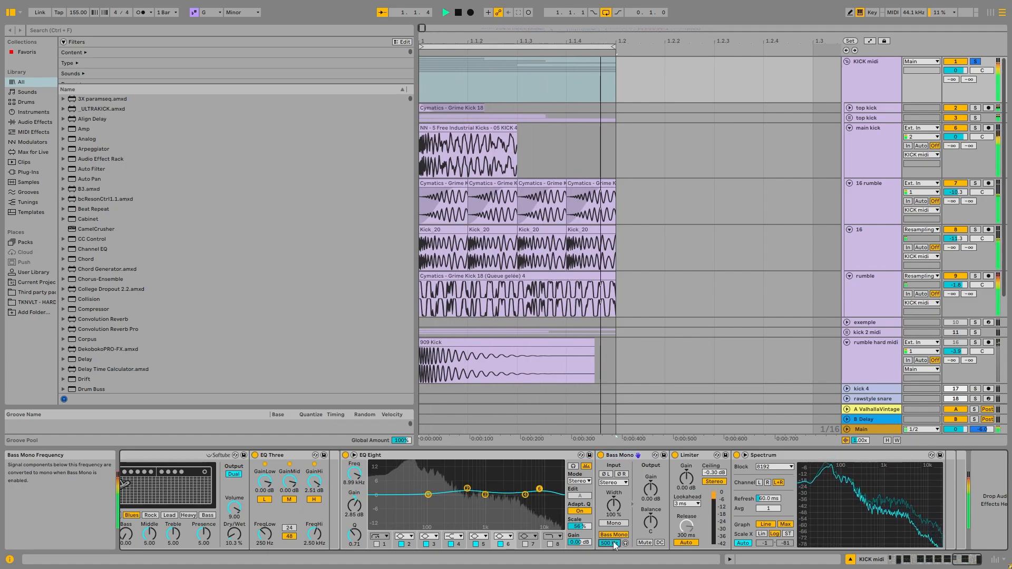
click(601, 455)
key(space)
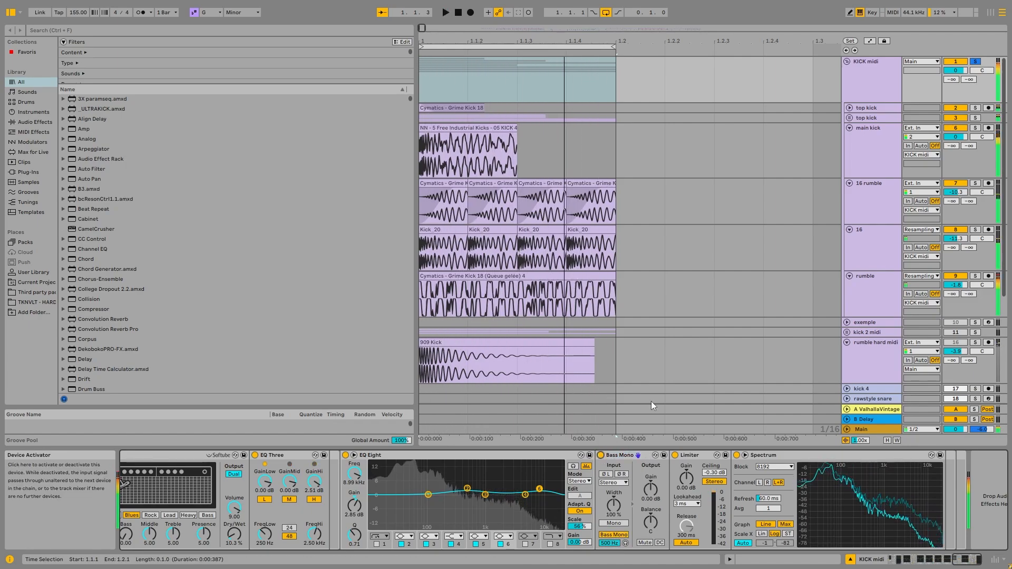
click(600, 455)
click(618, 454)
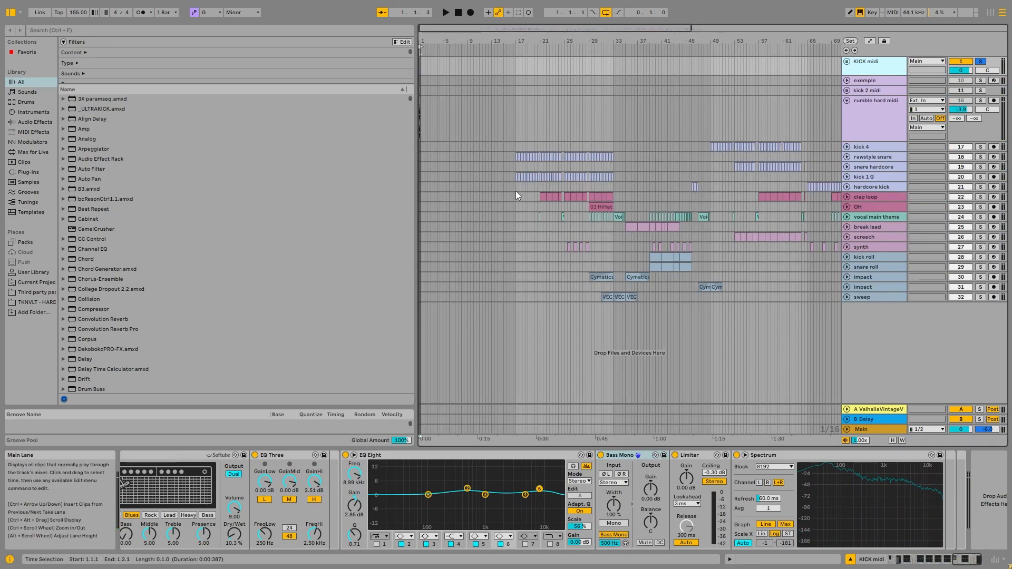
Unfold and solo the kick 1 G track, and audition its resampled kick clips from bar 17.
scroll(516, 190, up, 8)
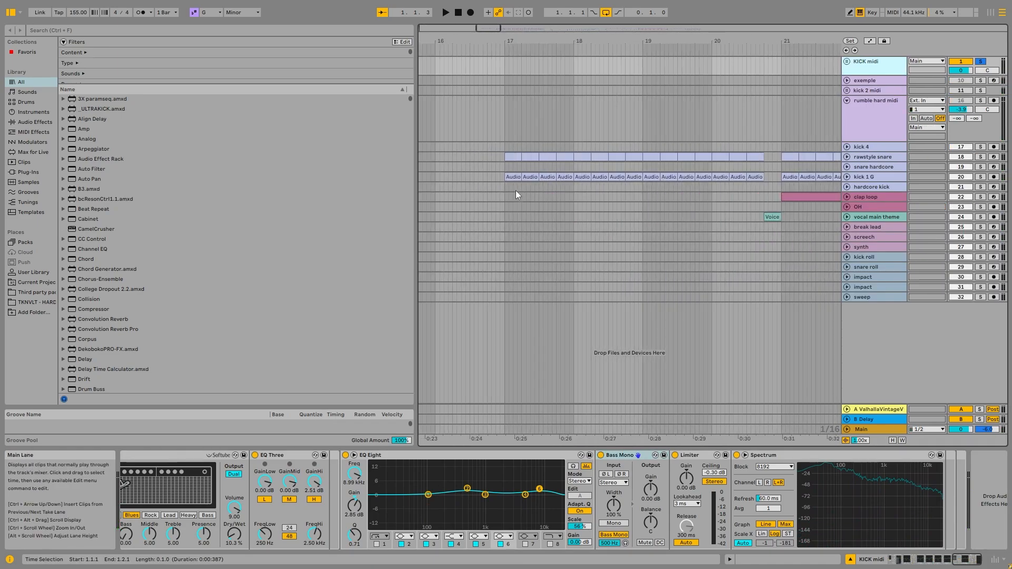
click(515, 190)
click(890, 175)
click(847, 176)
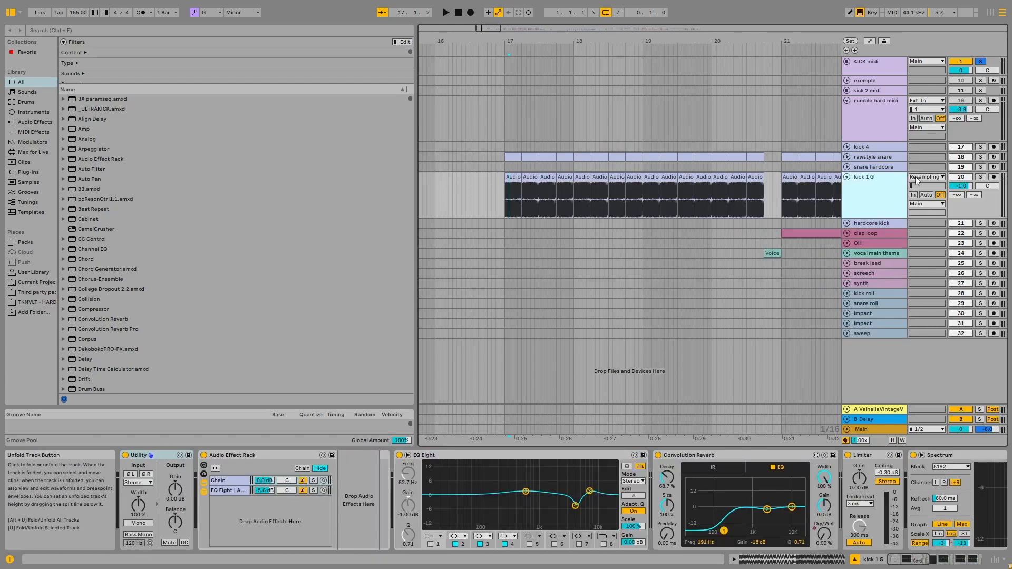
click(981, 177)
click(522, 186)
key(space)
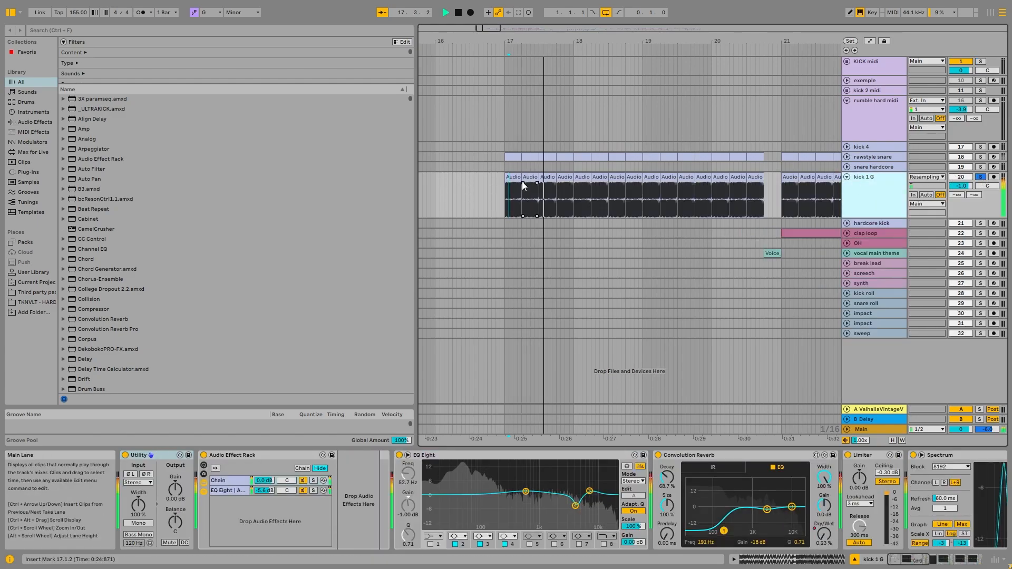
key(space)
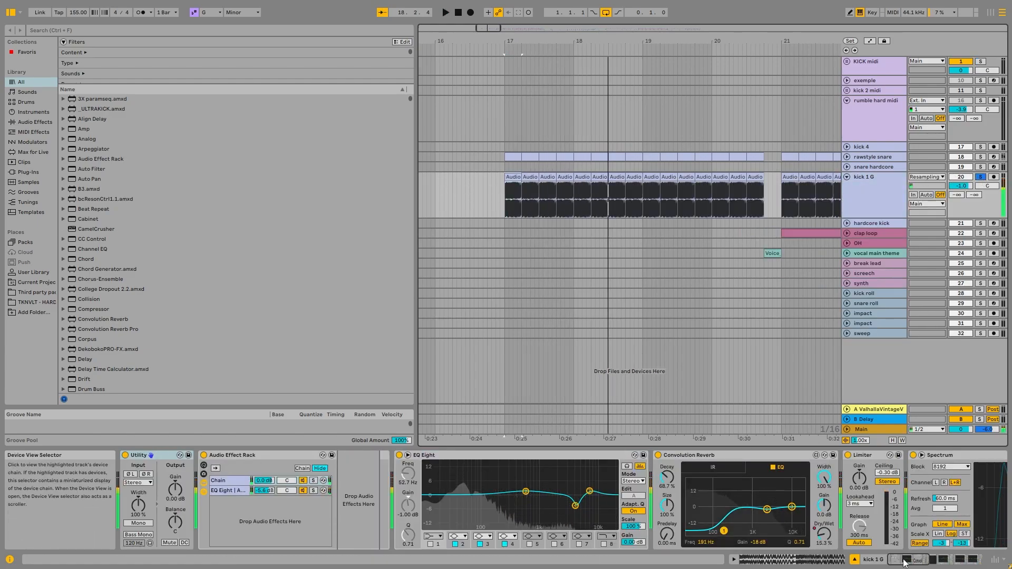
Examine the two chains of kick 1 G's Audio Effect Rack, including the EQ Eight and Amp of the second chain.
drag(904, 560, 873, 568)
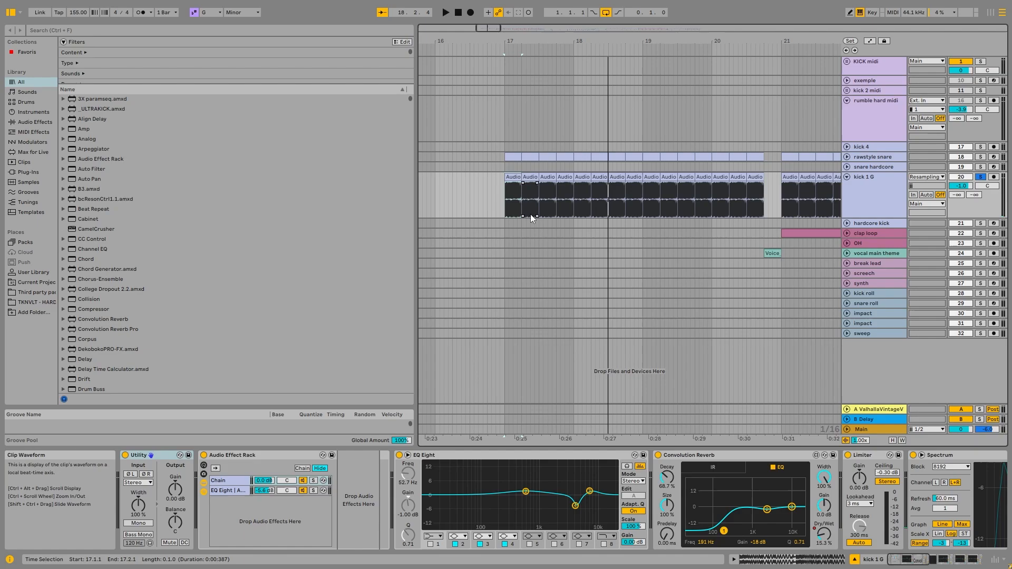
ctrl+scroll(515, 214, up, 3)
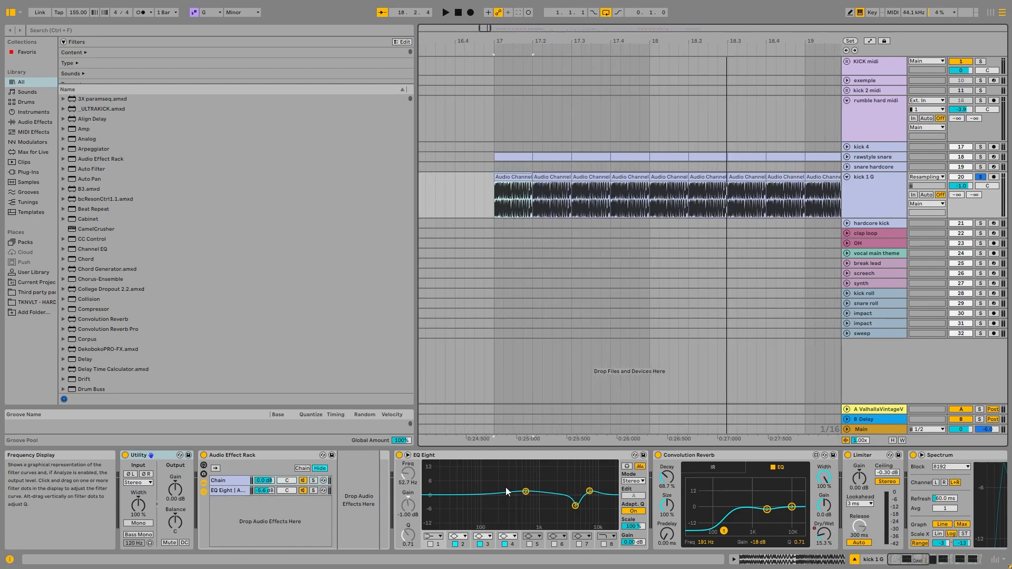
click(232, 493)
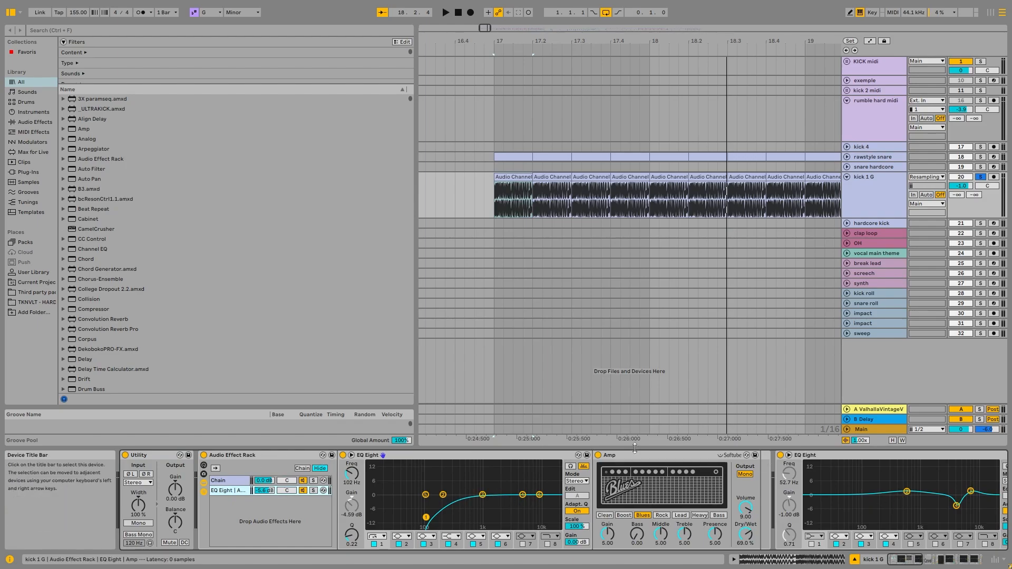
click(239, 473)
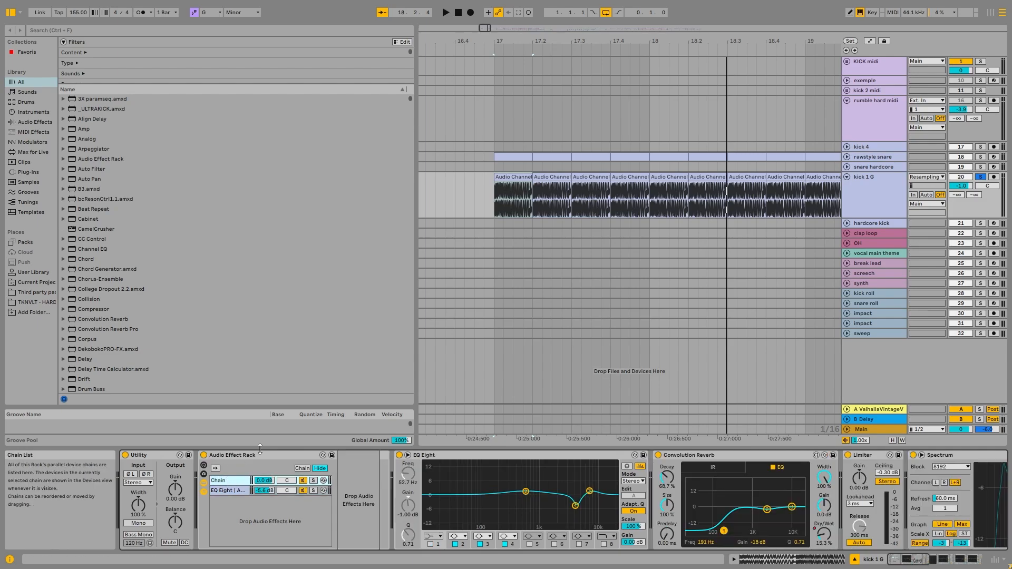
click(232, 492)
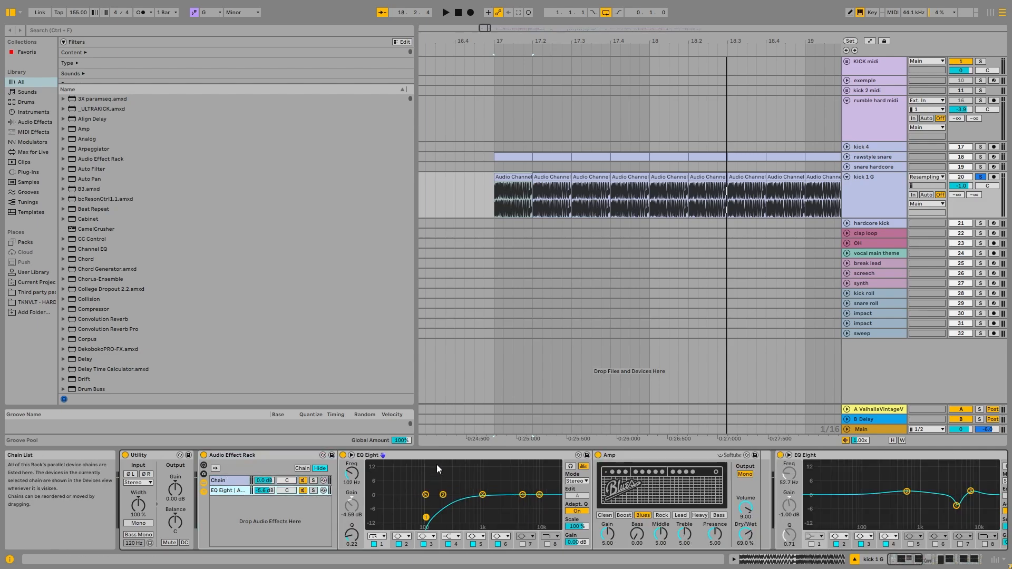
click(603, 459)
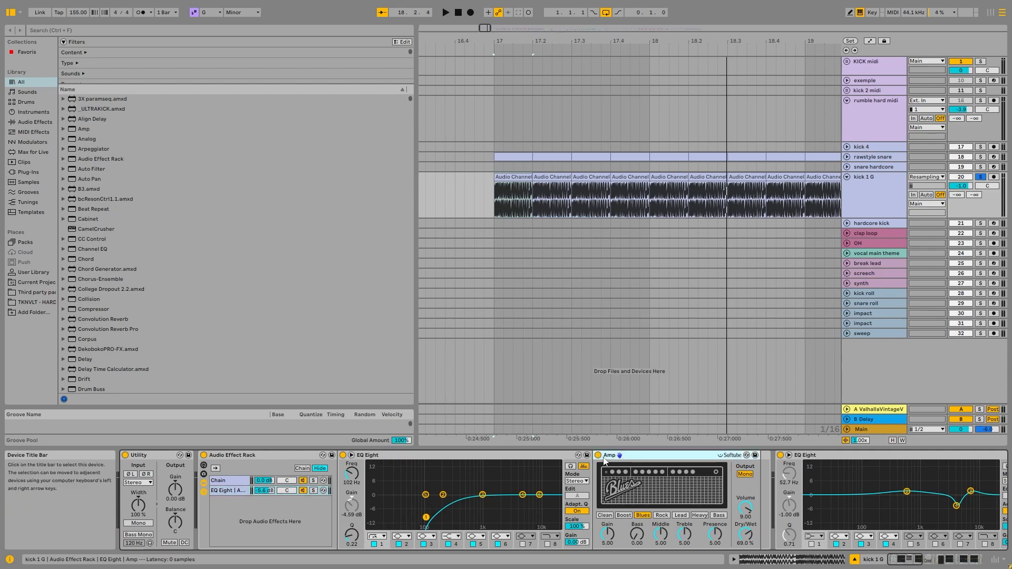
Audition the rack's EQ Eight/Amp chain and plain chain soloed separately, and leave both chains soloed together.
click(313, 491)
key(space)
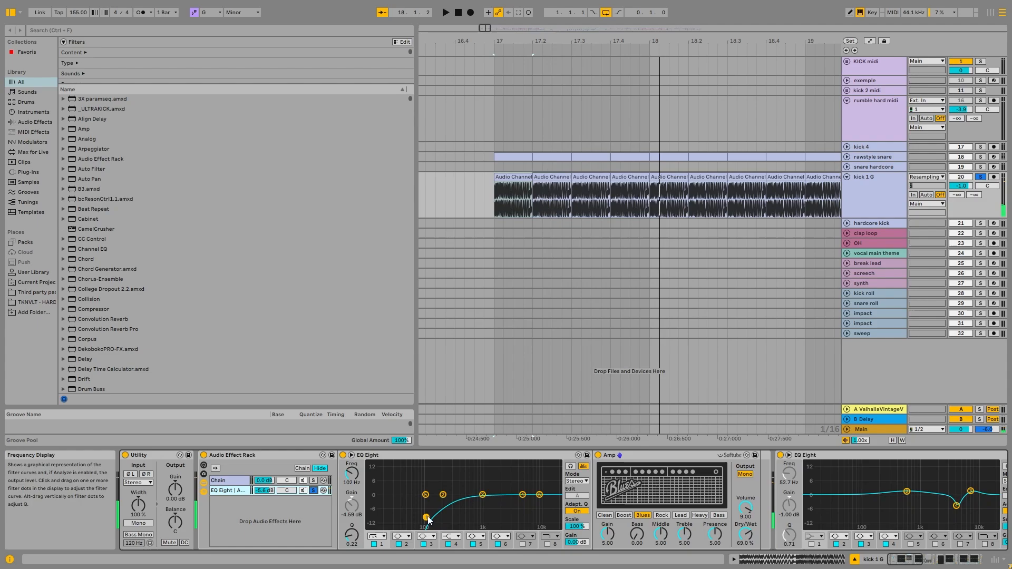
click(313, 480)
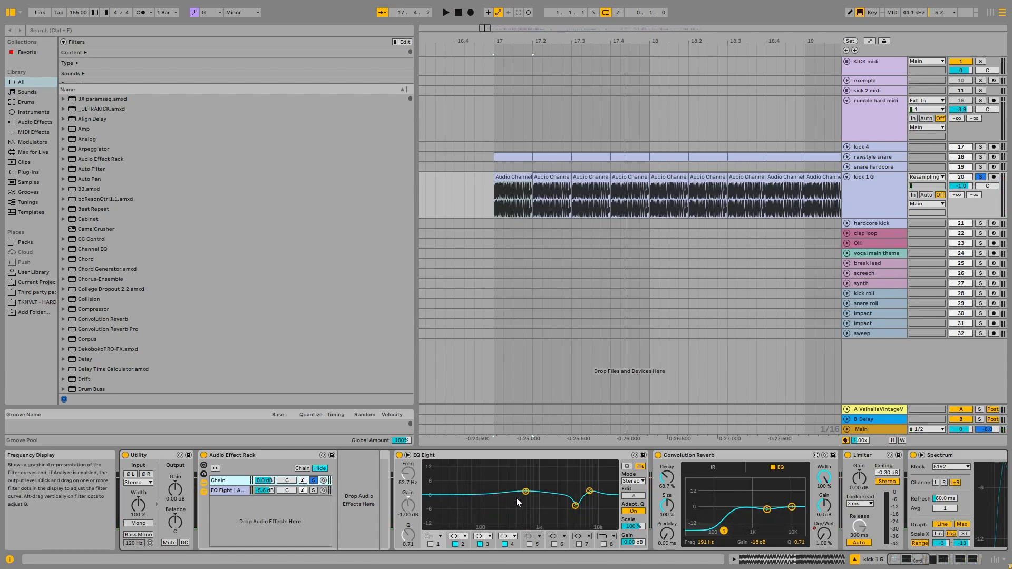
click(313, 491)
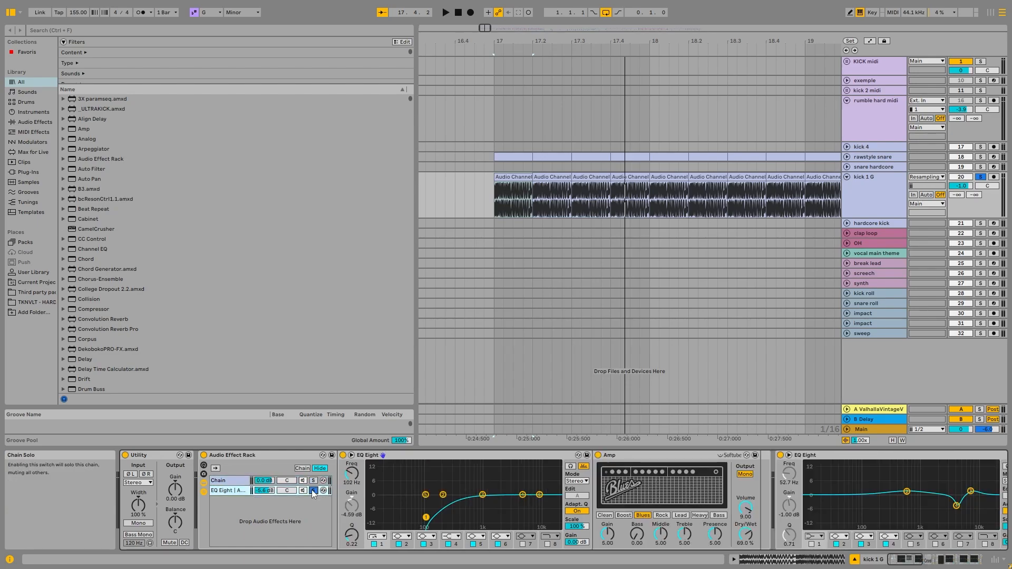
key(space)
click(312, 482)
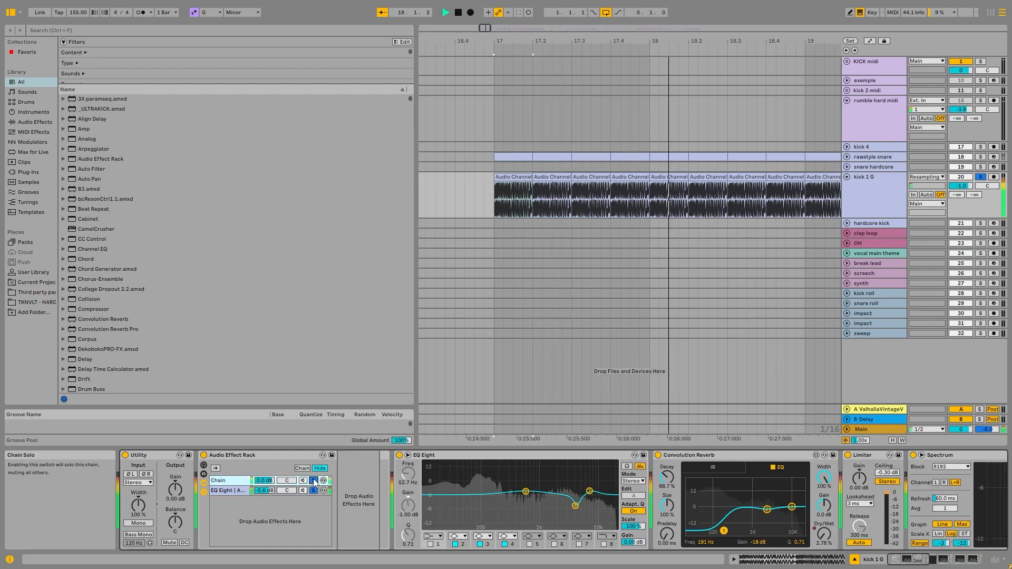
click(314, 491)
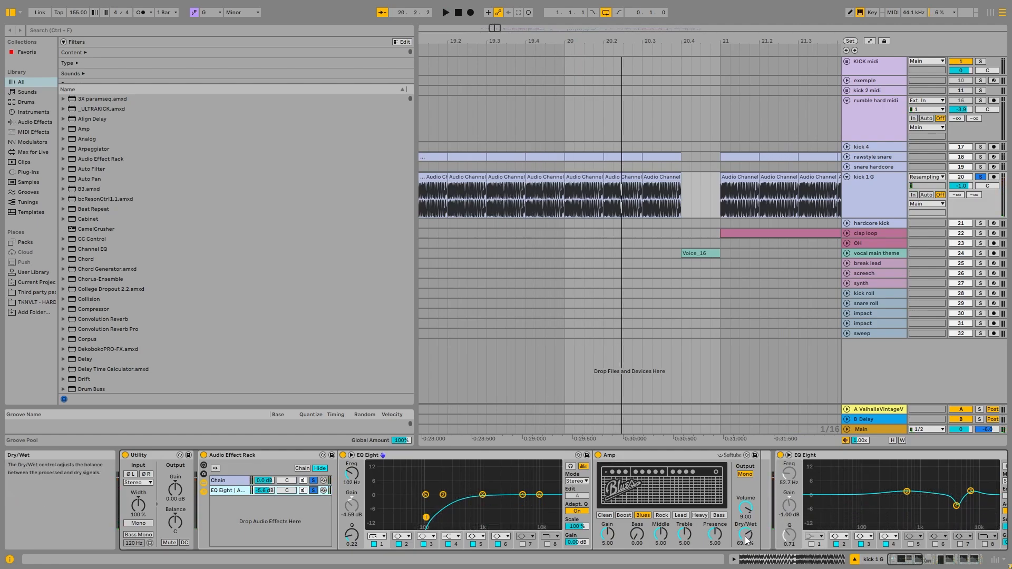
Set the output of the rack's Amp to Dual and audition the kick 1 G track.
click(745, 474)
key(space)
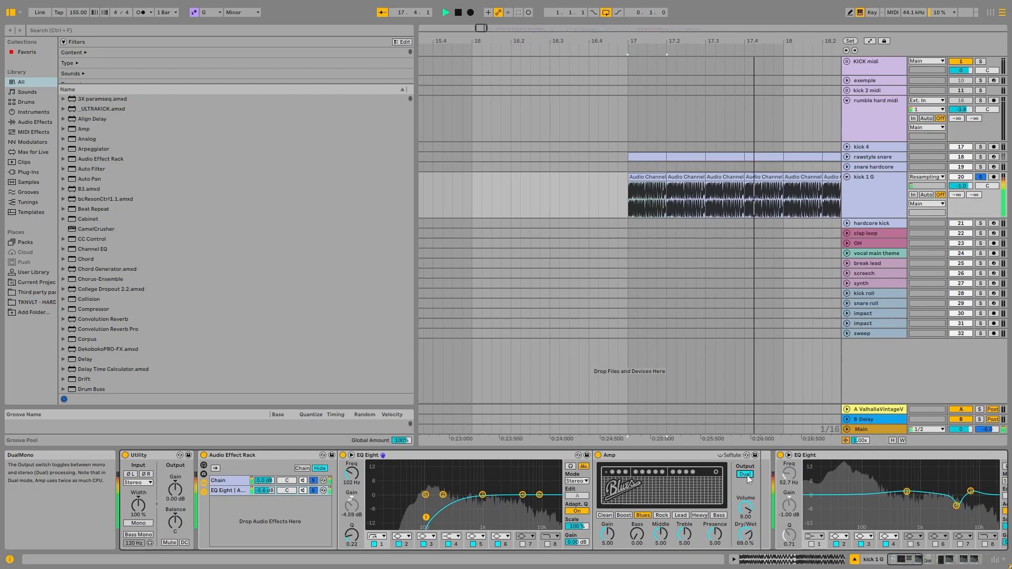
key(space)
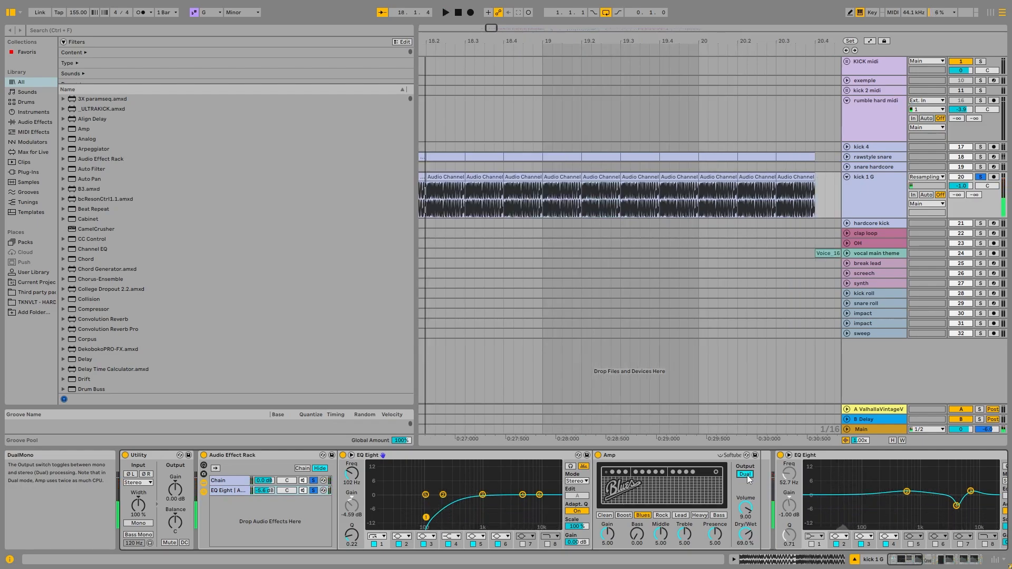
key(space)
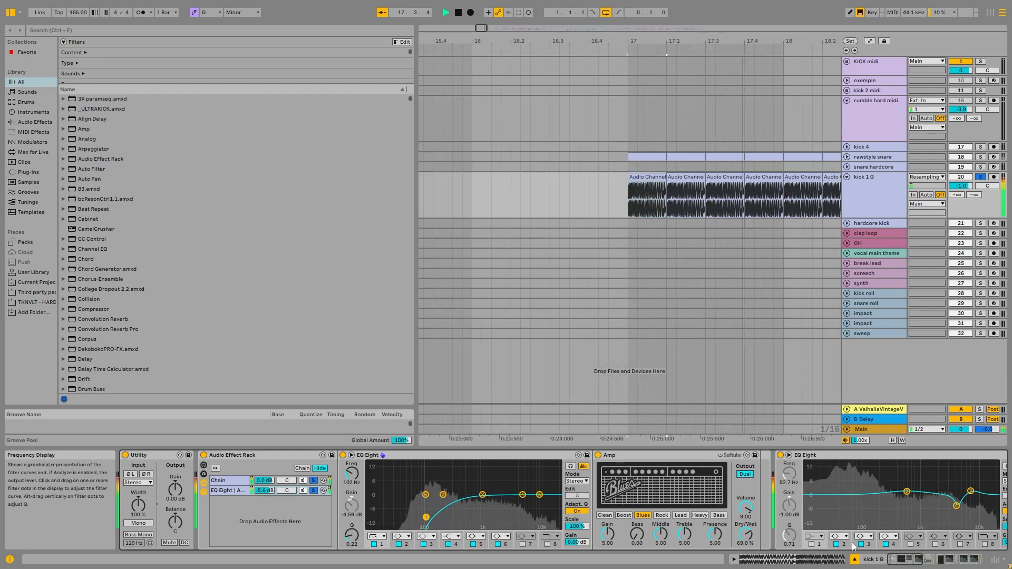
key(space)
Audition kick 1 G with the Convolution Reverb bypassed and active, leaving the reverb switched on.
drag(919, 563, 947, 564)
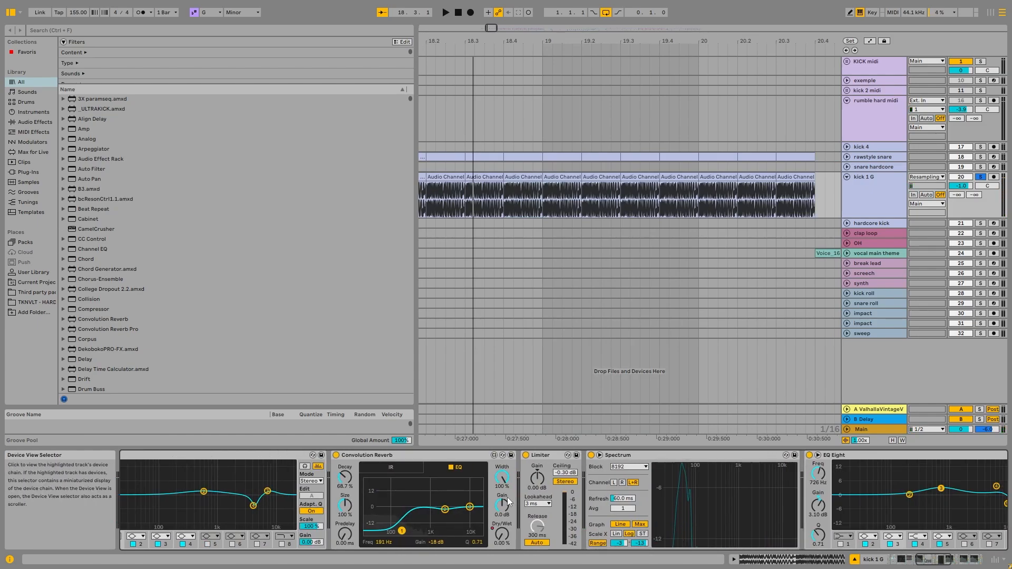
key(space)
click(335, 456)
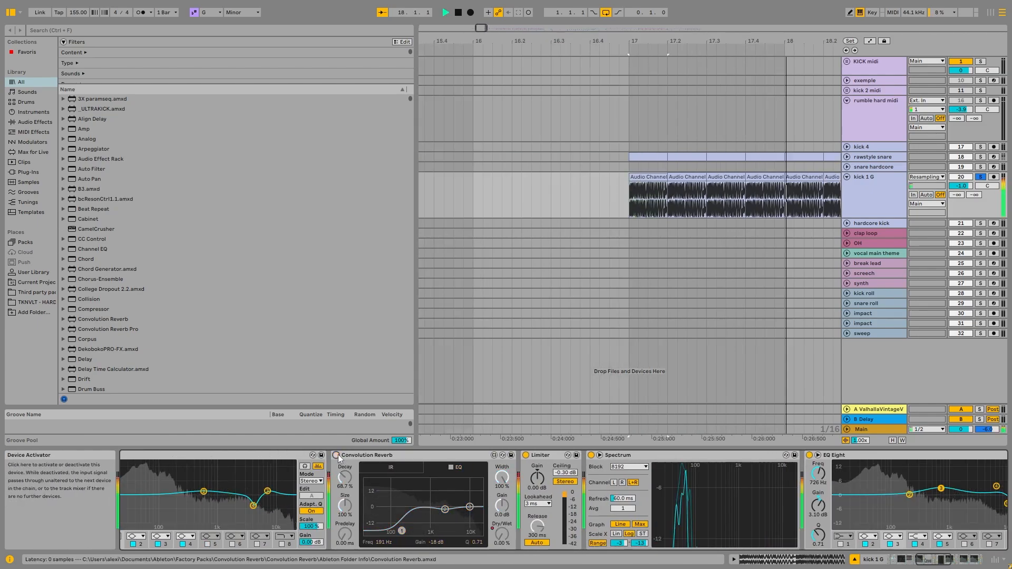
click(336, 456)
key(space)
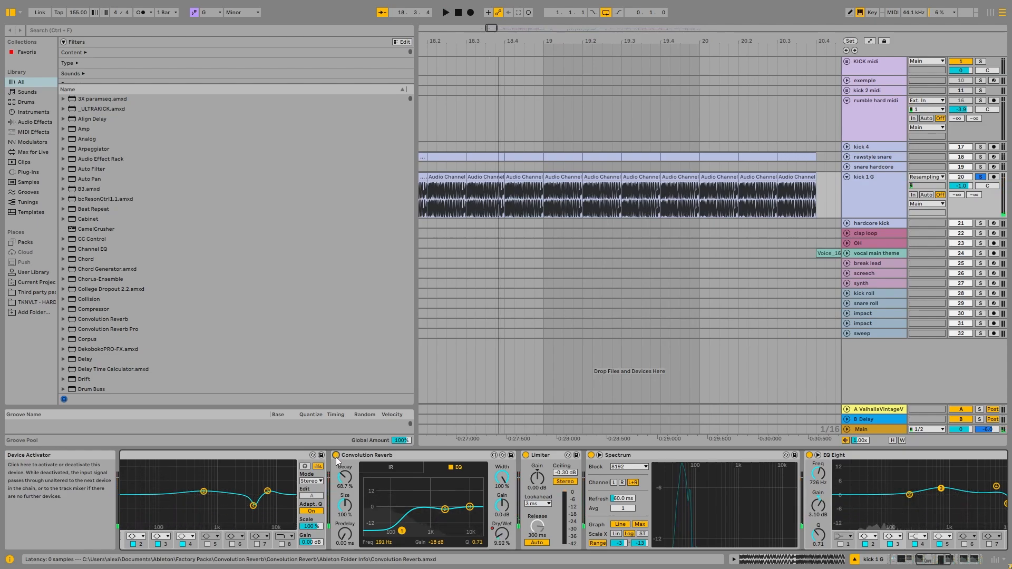
key(space)
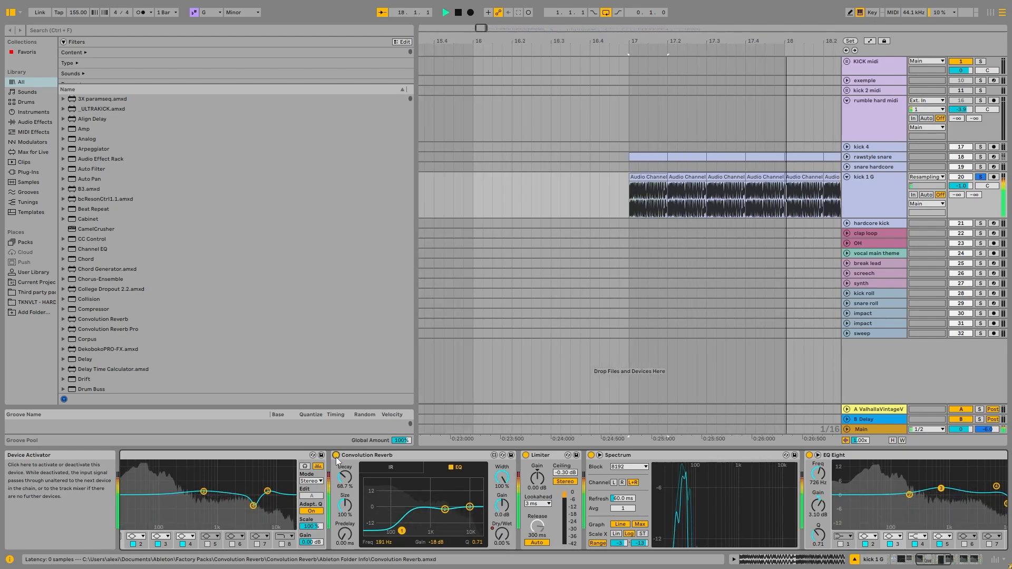
key(space)
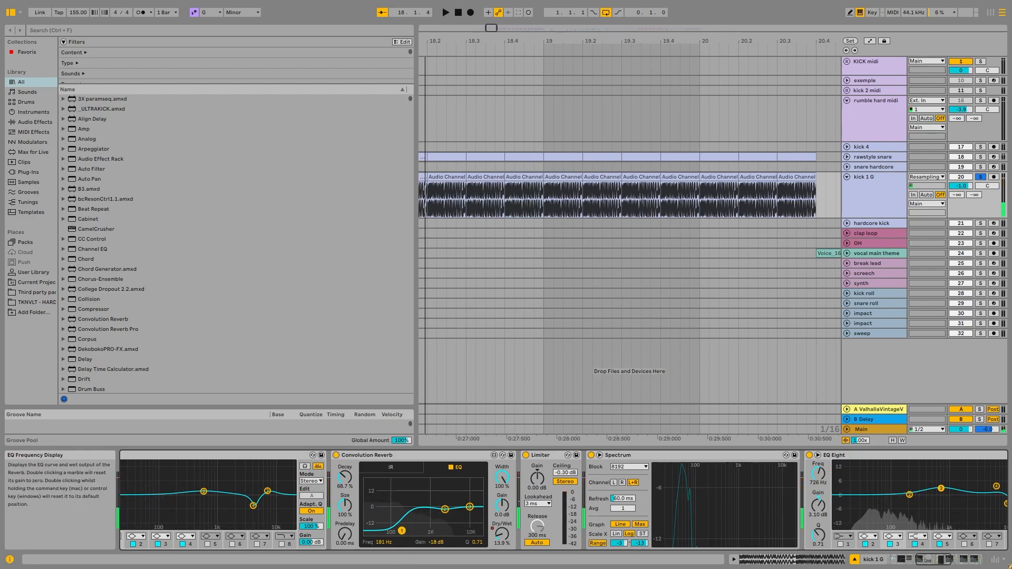
Examine the EQ Eights, Utility and final Limiter at the end of kick 1 G's device chain while auditioning the track.
click(957, 558)
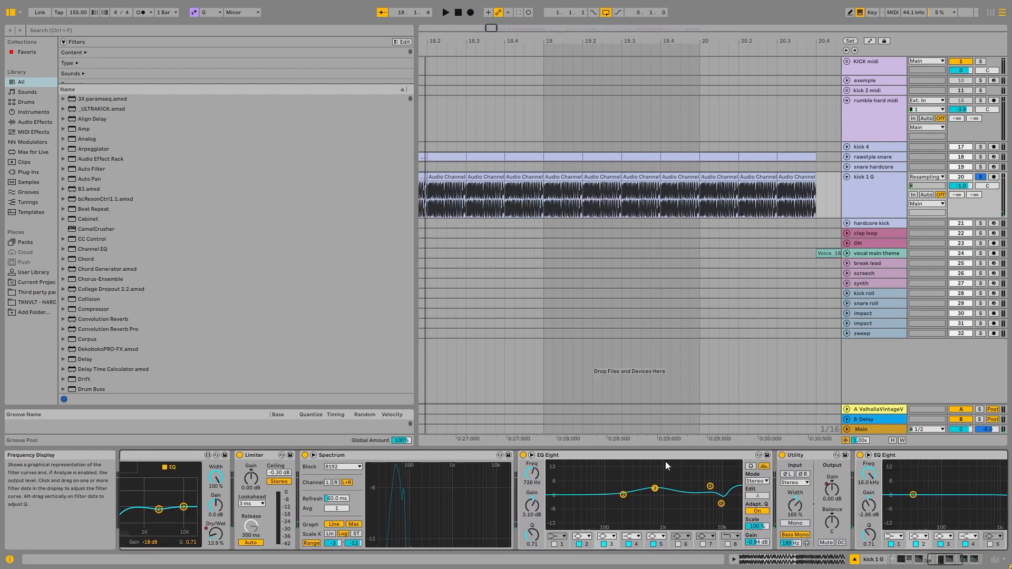
key(space)
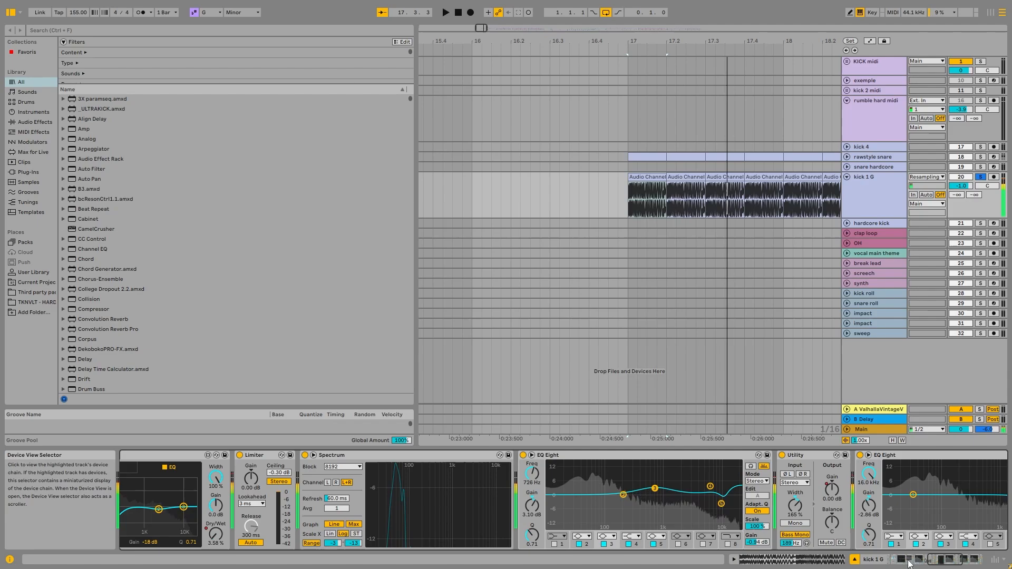
click(949, 563)
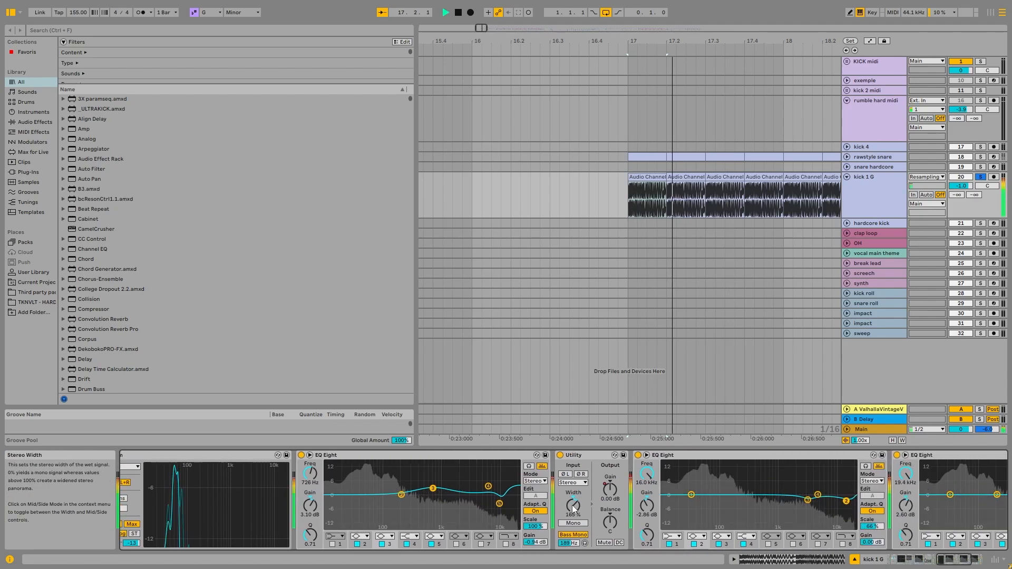
drag(952, 559, 916, 560)
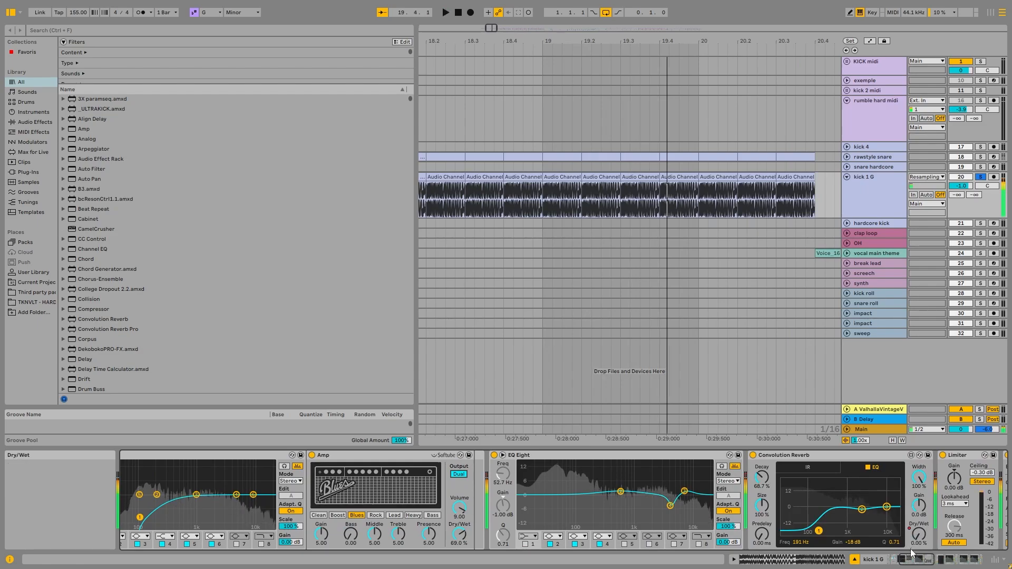
click(944, 561)
click(944, 561)
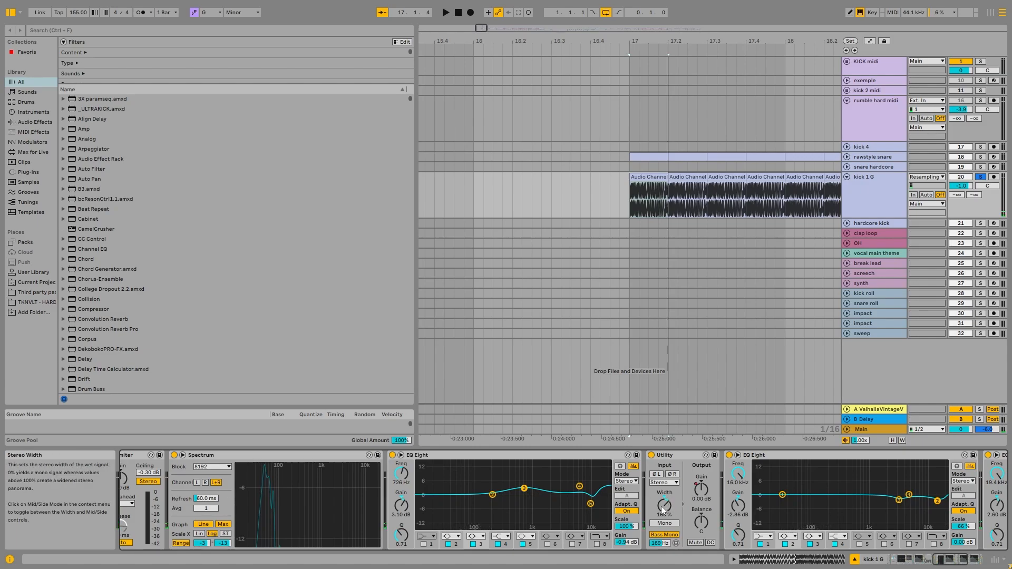
click(942, 556)
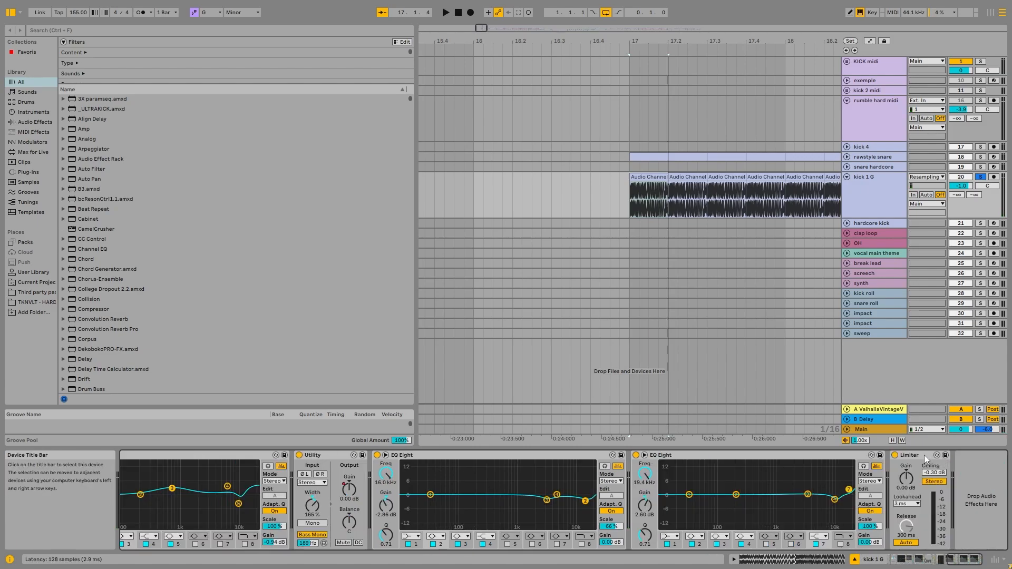
key(space)
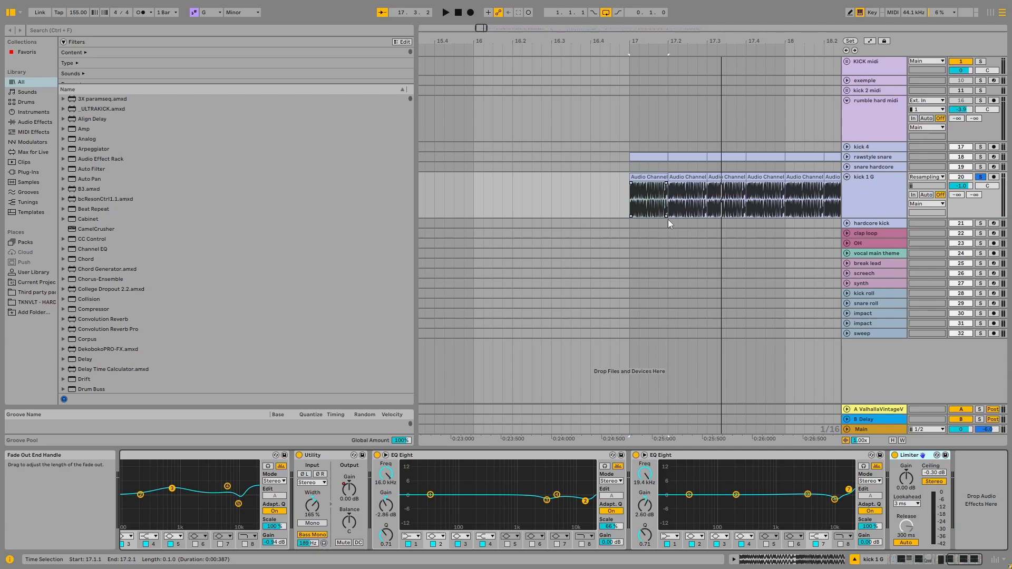
Expand the kick 2 midi group and its nested 12 Group, and solo kick 2 midi.
scroll(669, 216, down, 2)
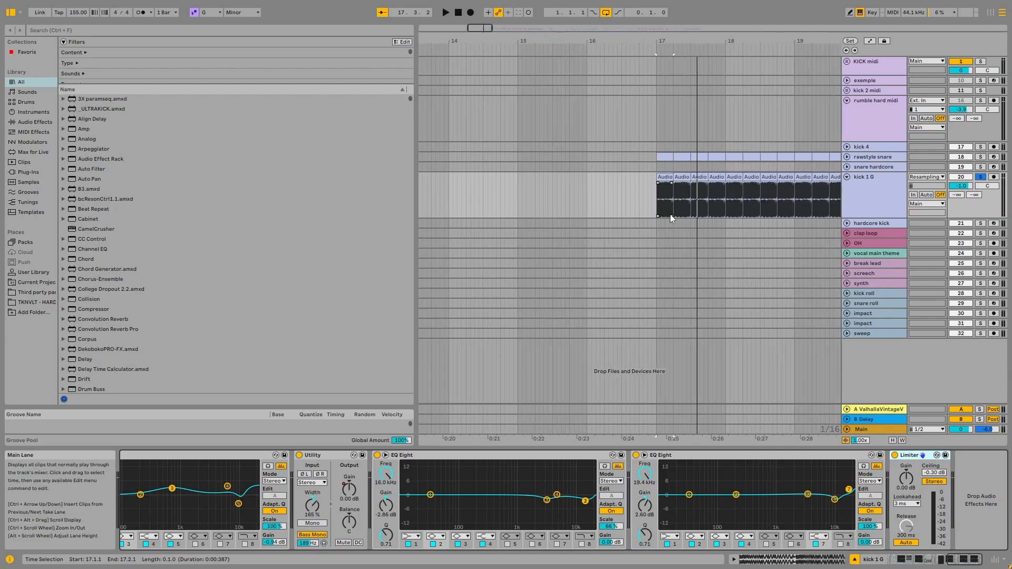
click(869, 207)
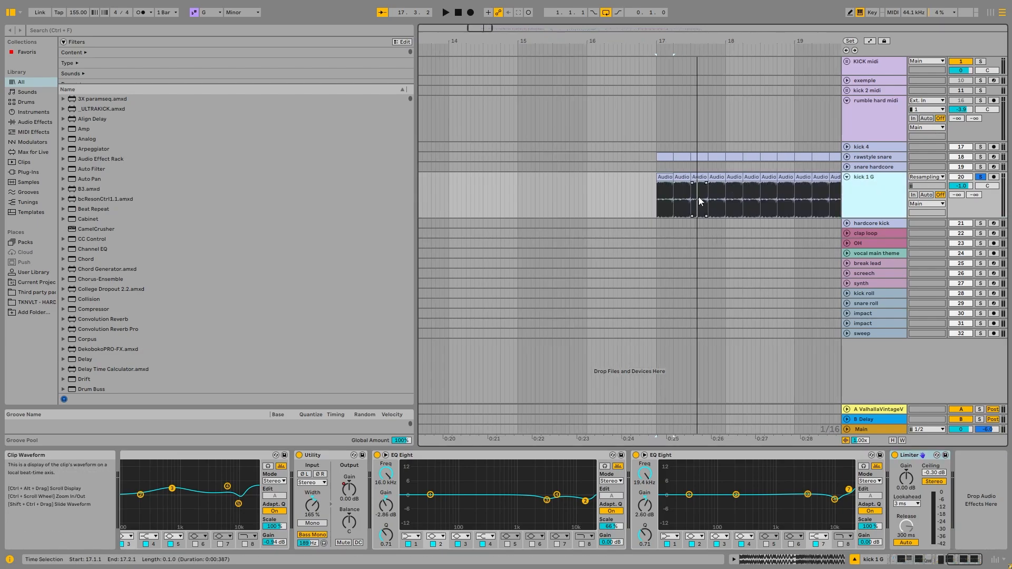
scroll(748, 197, down, 4)
scroll(419, 138, up, 8)
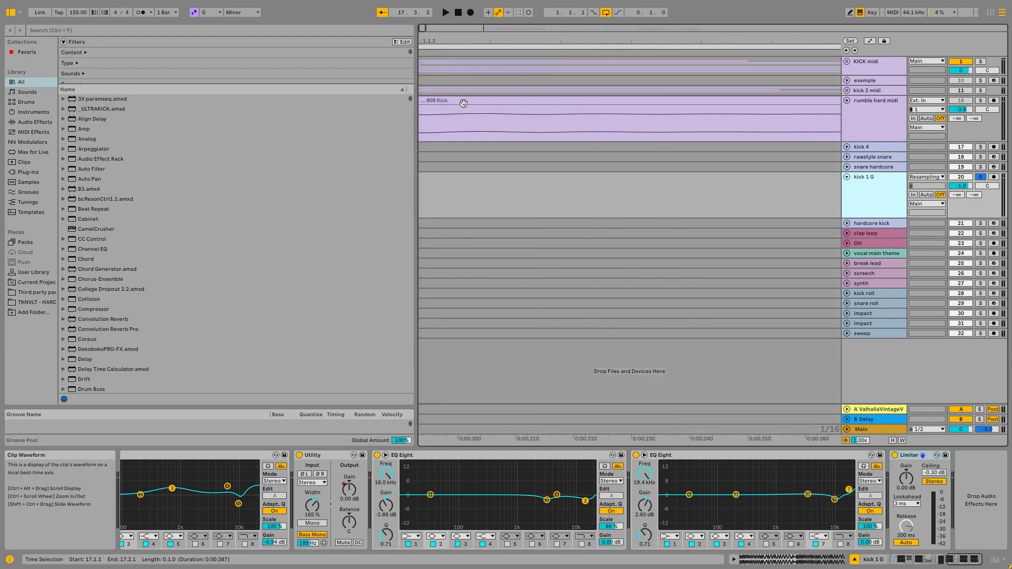
click(462, 101)
scroll(460, 119, down, 3)
click(846, 90)
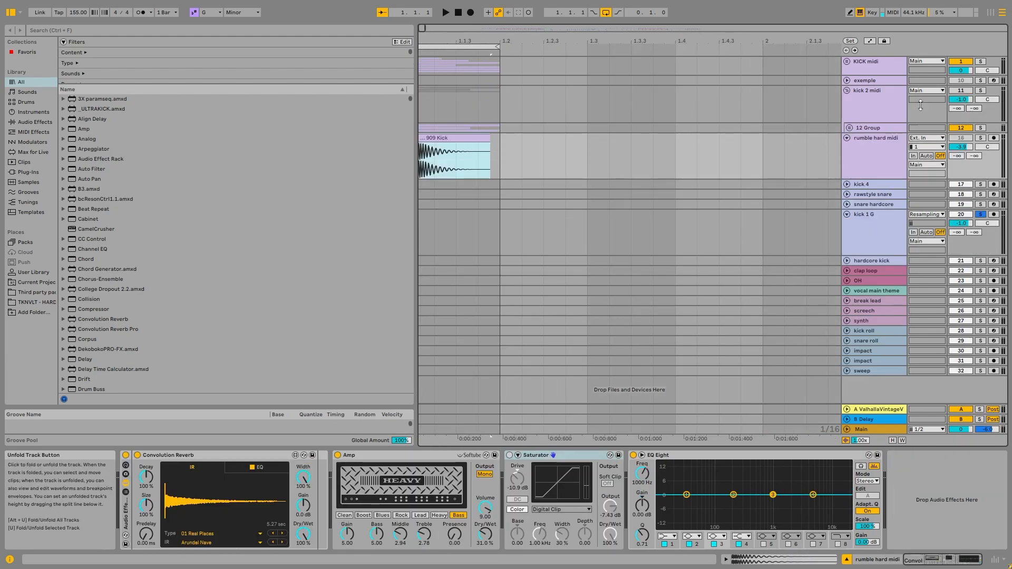
click(980, 90)
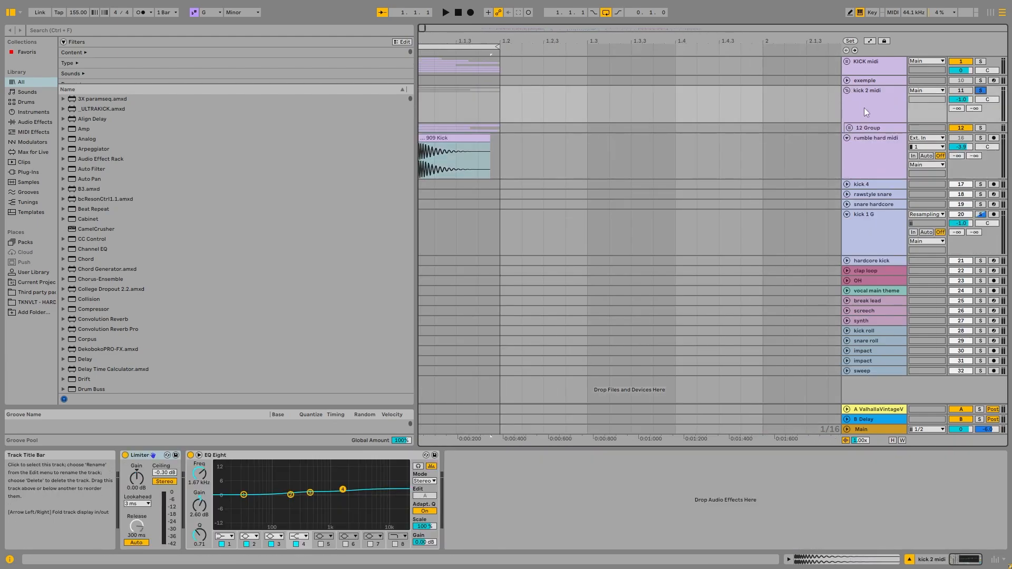
click(849, 128)
Audition the soloed kick 2 midi group from the beginning of the 13 Serum clip.
click(431, 166)
key(space)
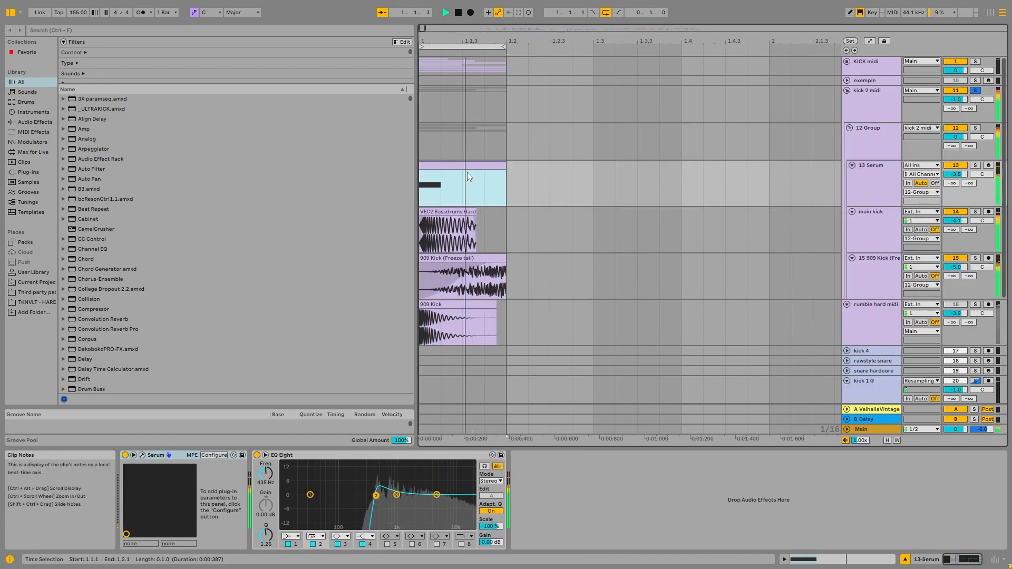
key(space)
Solo the main kick track and audition its Bassdrums clip with the EQ Eight and Audio Effect Rack bypassed.
click(975, 211)
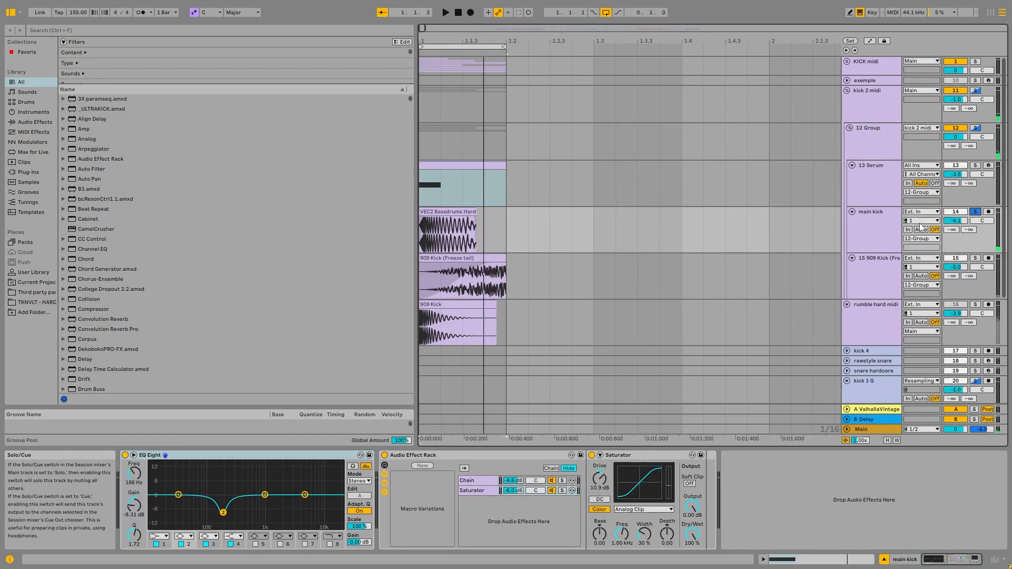
click(466, 240)
key(space)
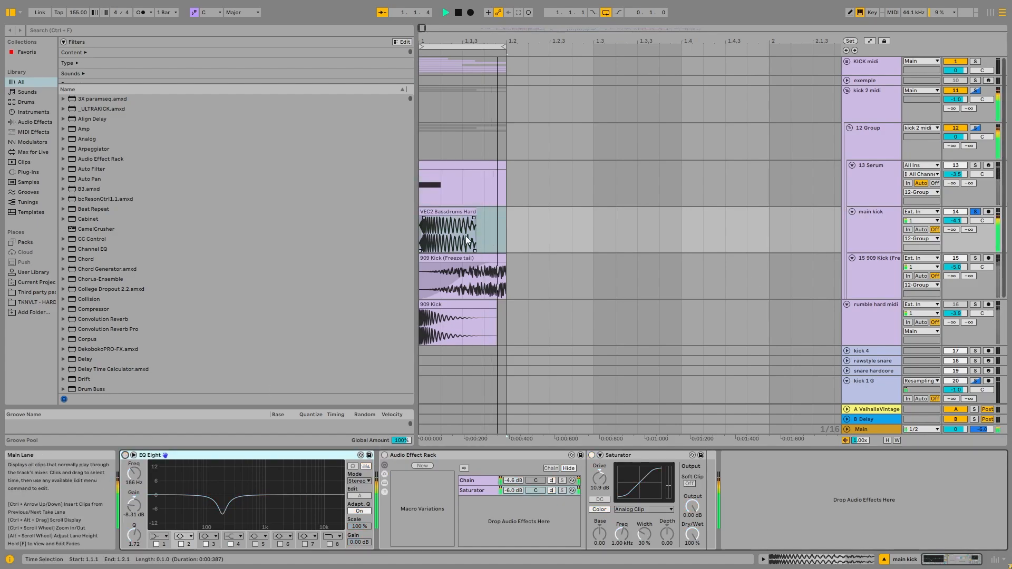
key(space)
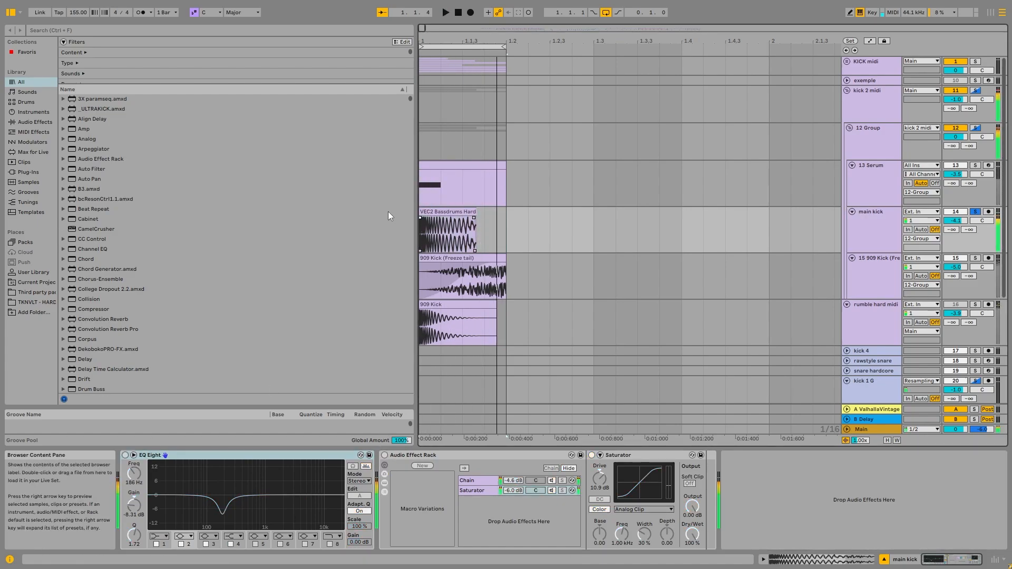
scroll(431, 215, up, 3)
click(471, 215)
key(space)
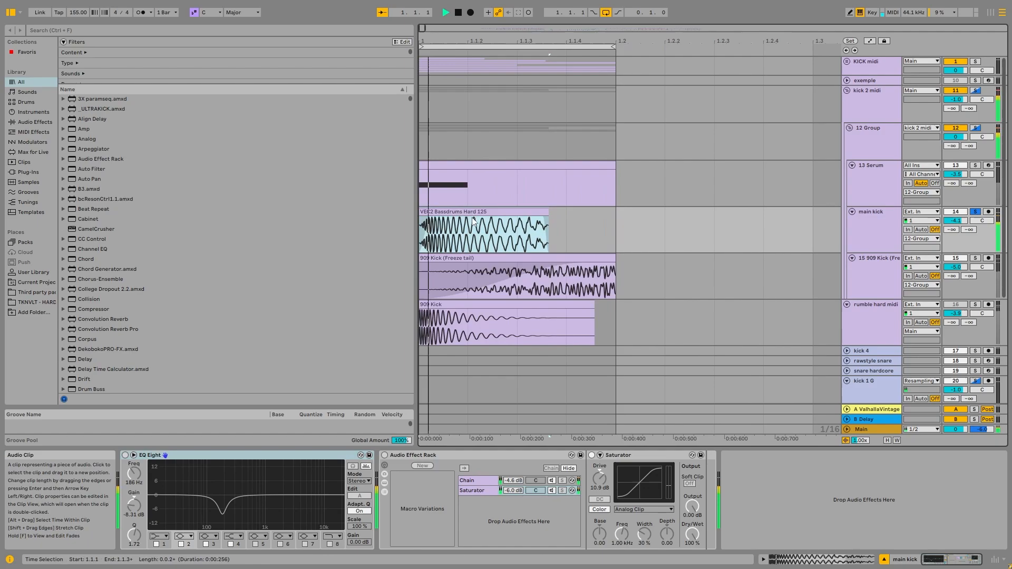
key(space)
Switch main kick's EQ Eight back on and audition the track while examining the enlarged frequency display.
click(874, 226)
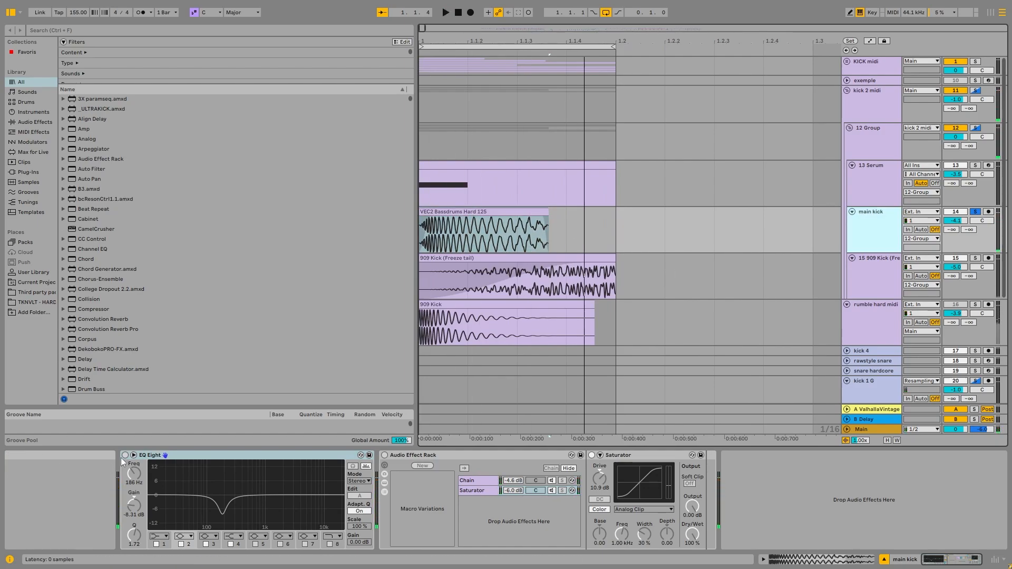
click(125, 456)
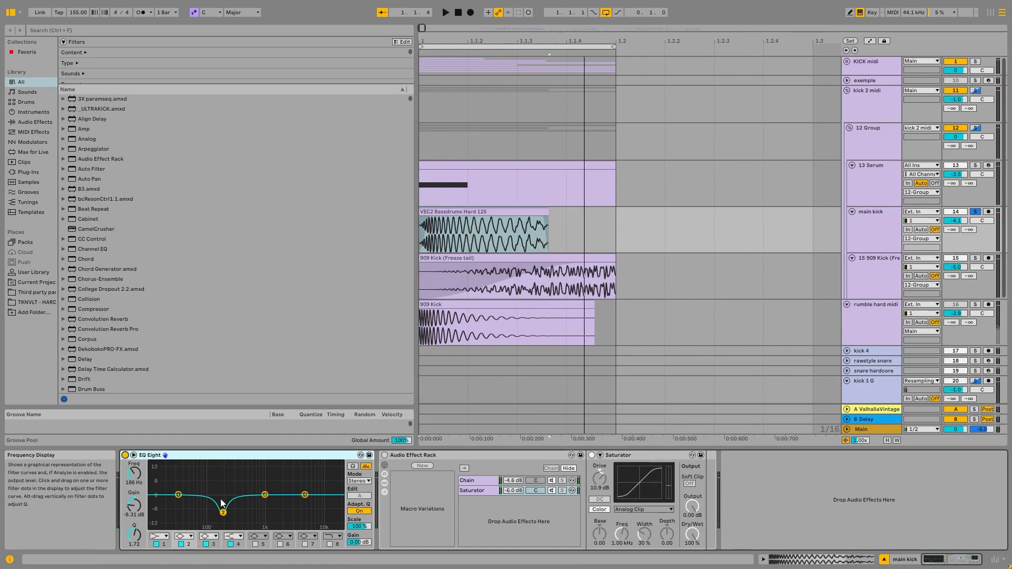
key(space)
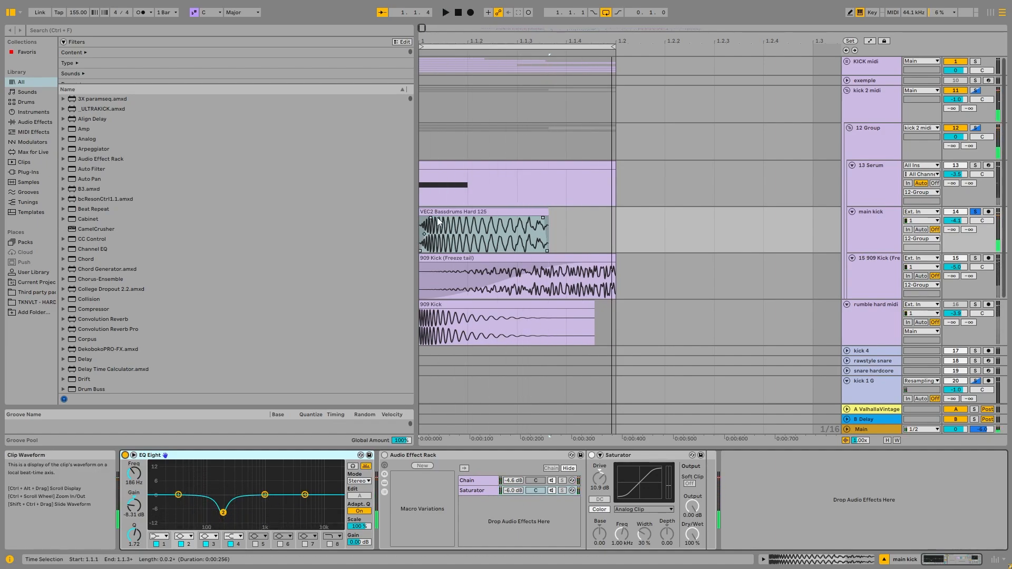
double_click(181, 480)
key(space)
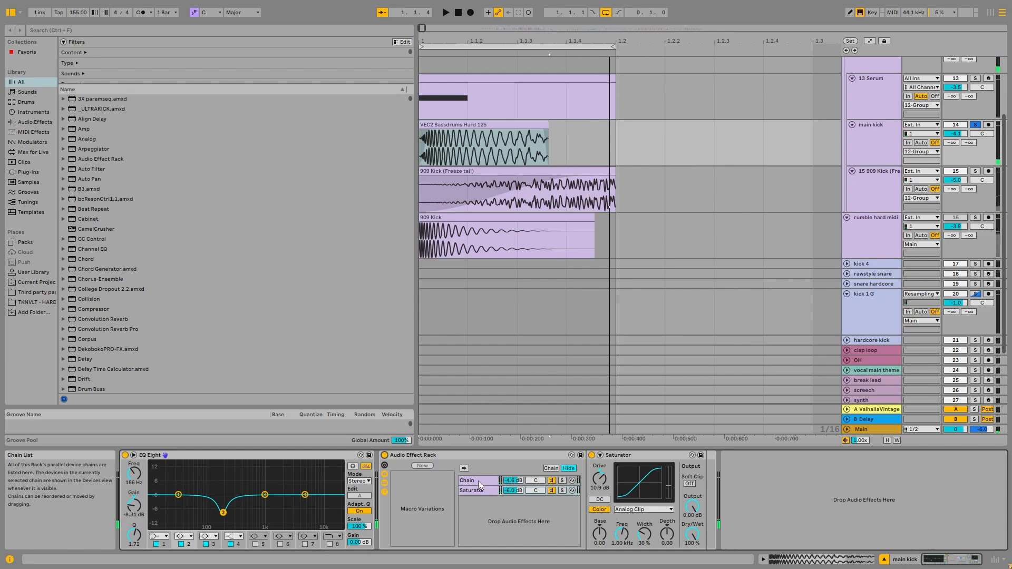
Switch main kick's Audio Effect Rack back on and audition the track, toggling the rack off and on.
click(479, 481)
click(479, 492)
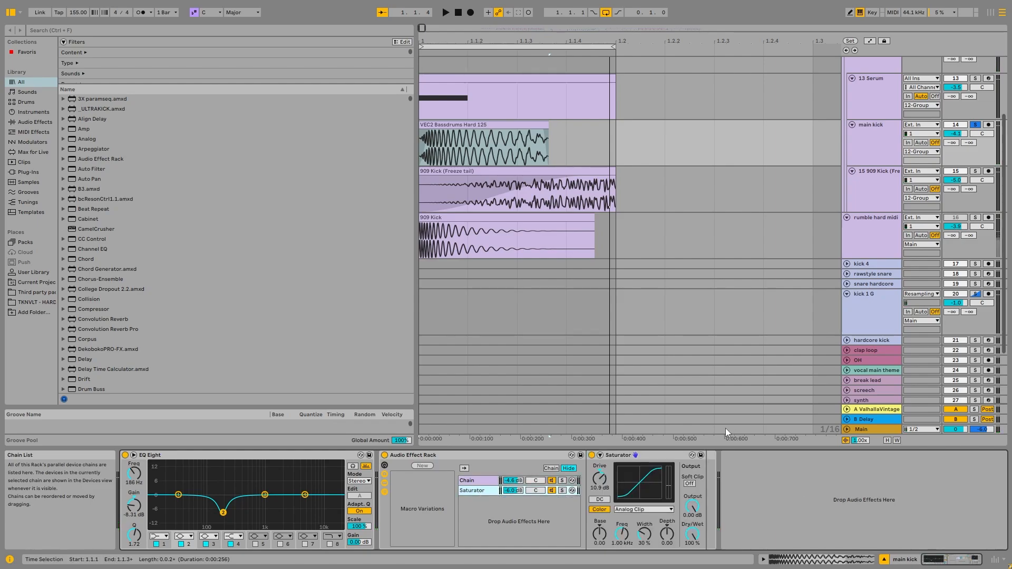
key(space)
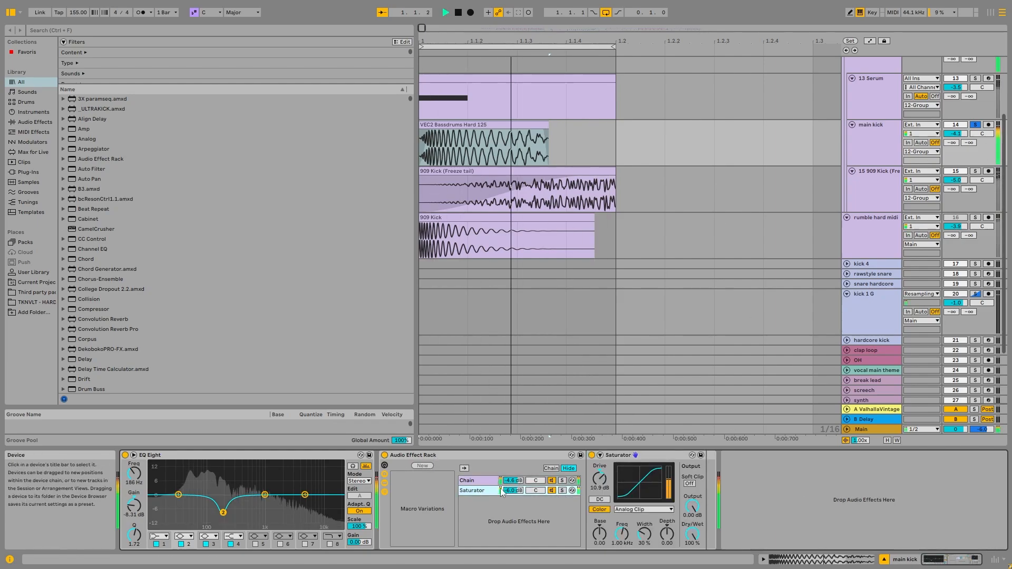
click(384, 455)
click(385, 455)
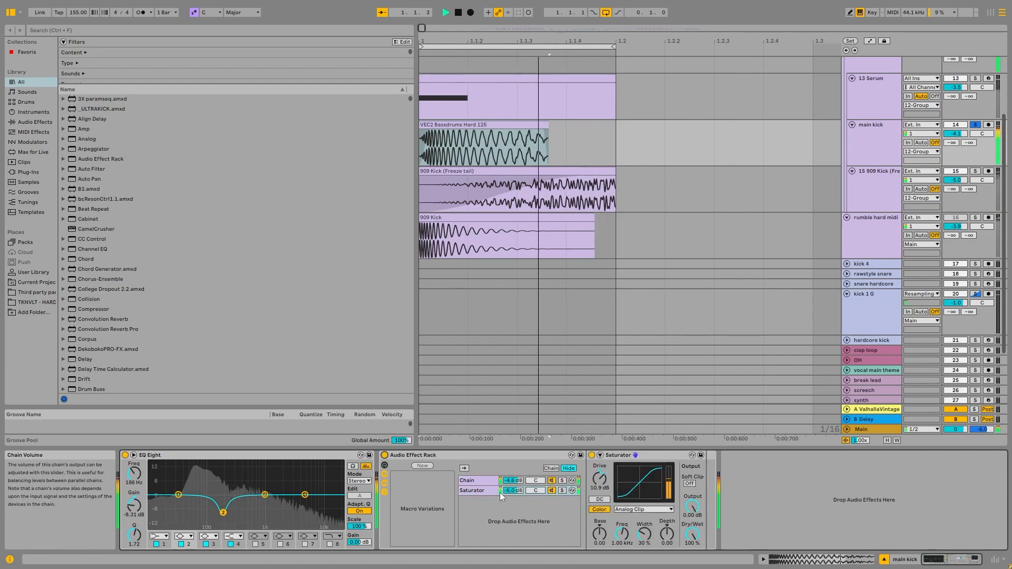
click(479, 481)
click(477, 491)
key(space)
Compare the contents of the rack's plain chain and Saturator chain while auditioning main kick.
click(477, 481)
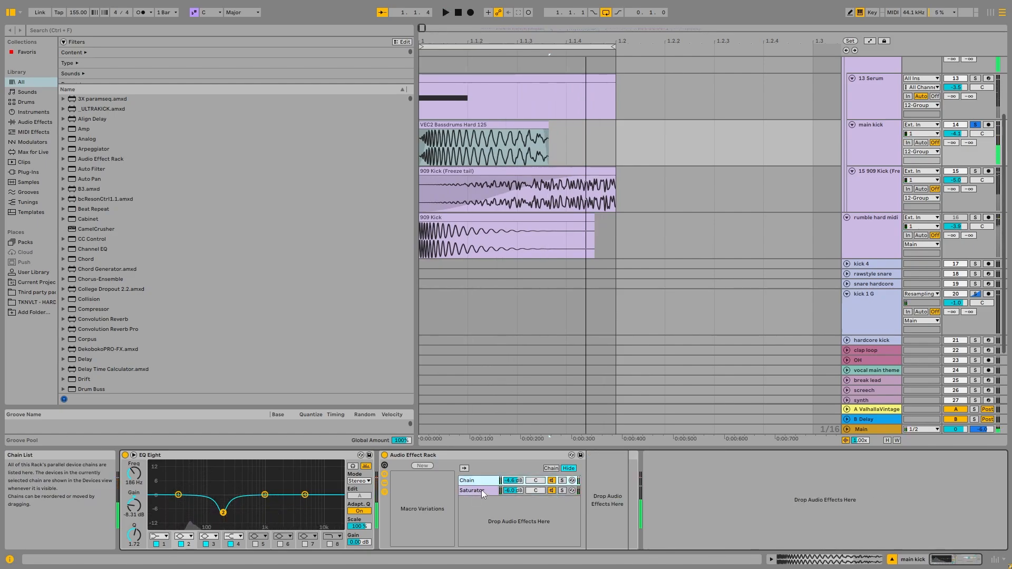
click(477, 490)
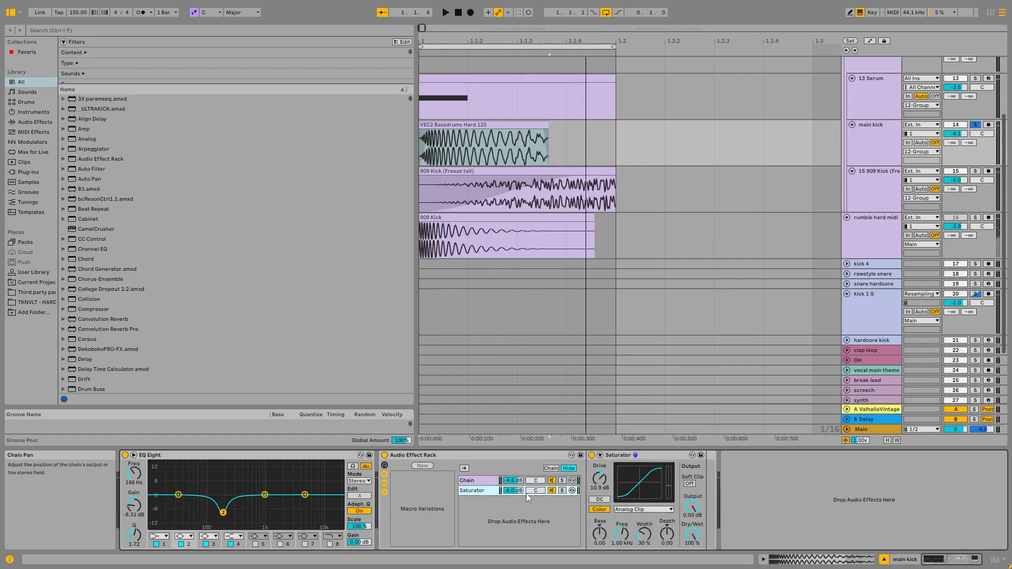
key(space)
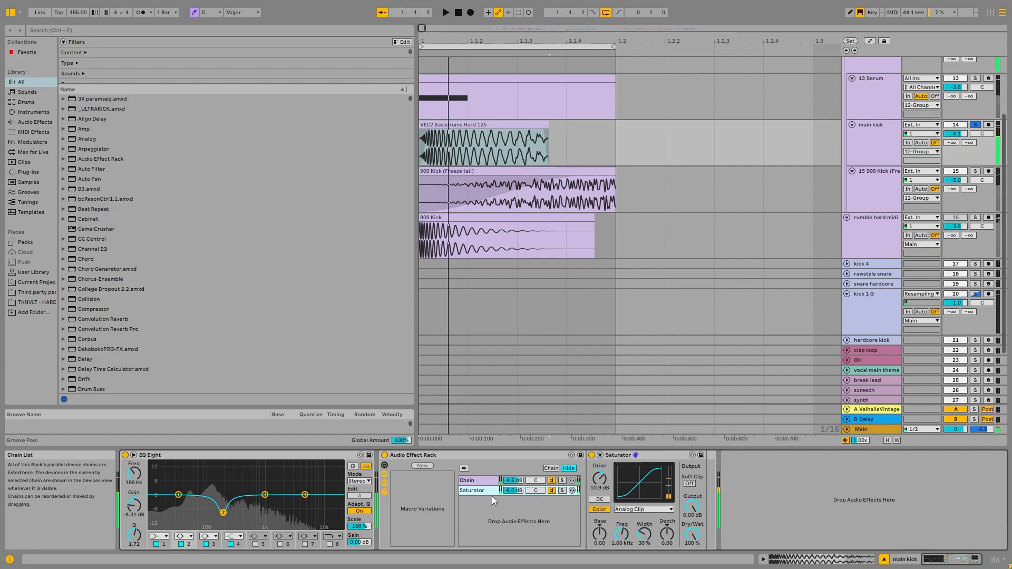
click(488, 481)
click(477, 491)
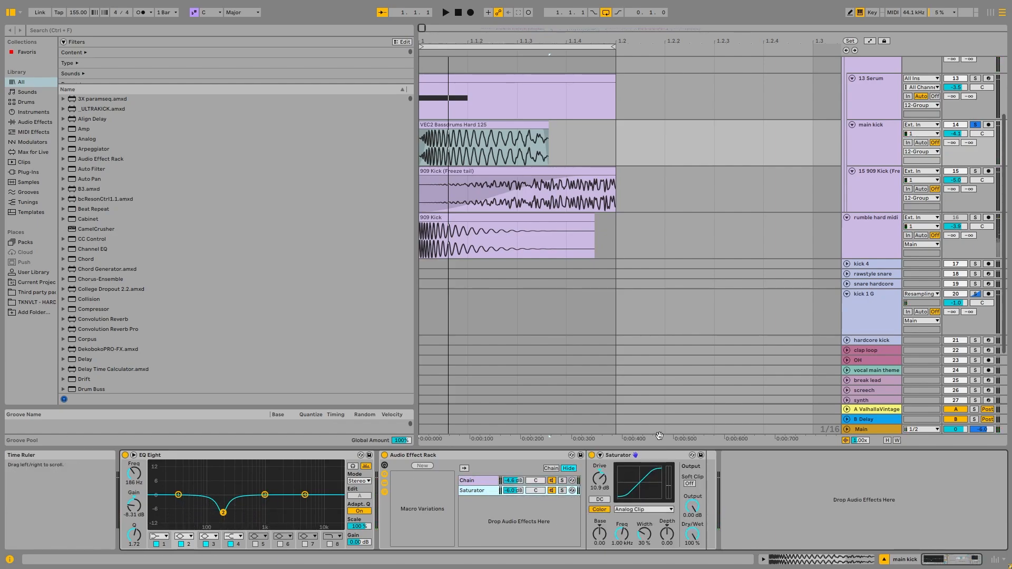
Solo the 15 909 Kick (Freeze tail) track and audition it through its three EQ Eights.
click(490, 125)
scroll(474, 145, down, 2)
scroll(436, 148, up, 1)
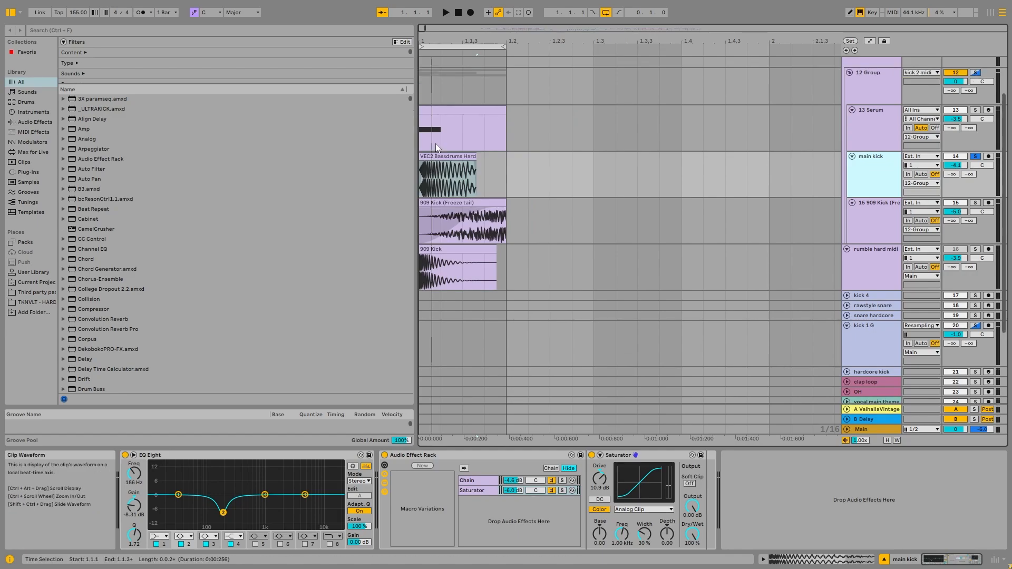
scroll(435, 143, up, 1)
click(906, 257)
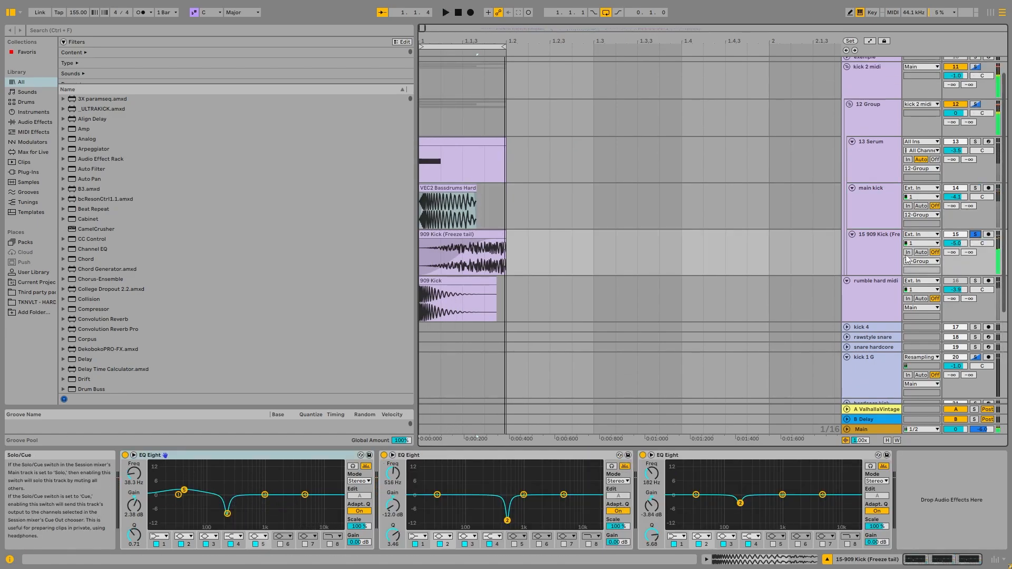
click(868, 262)
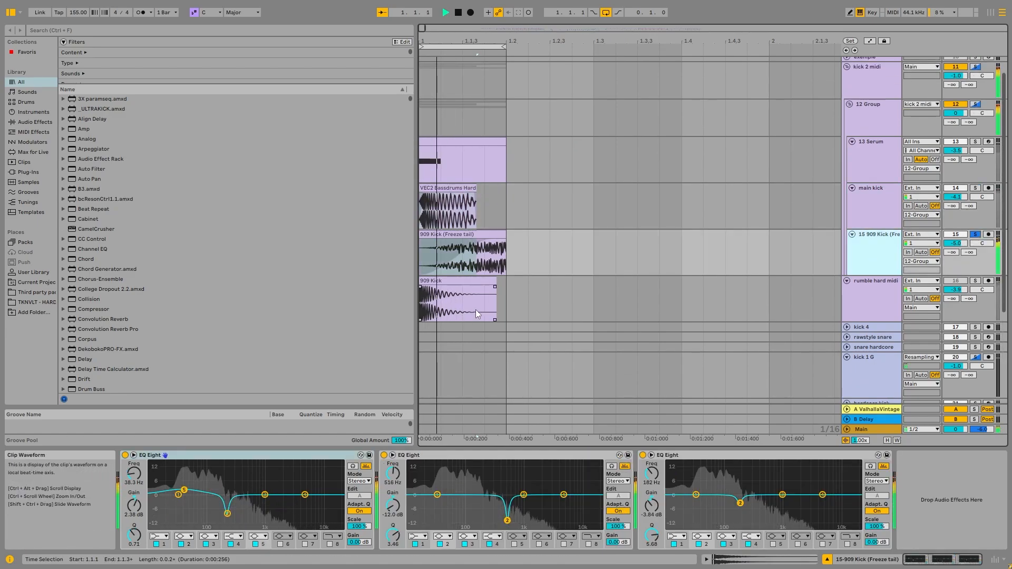
Audition the soloed rumble hard midi track and compare it with the soloed 15 909 Kick (Freeze tail) track.
click(856, 302)
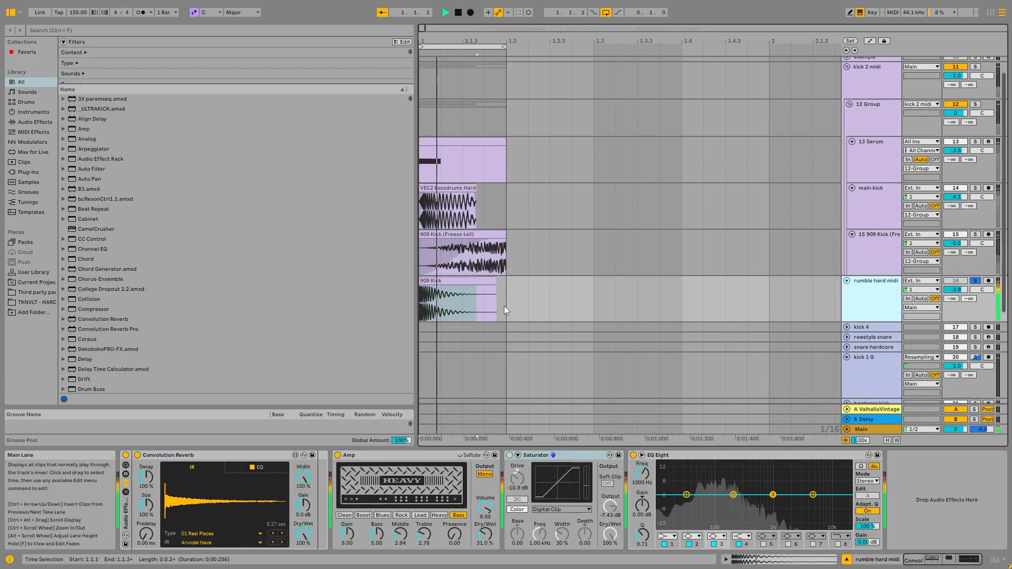
click(998, 237)
click(975, 234)
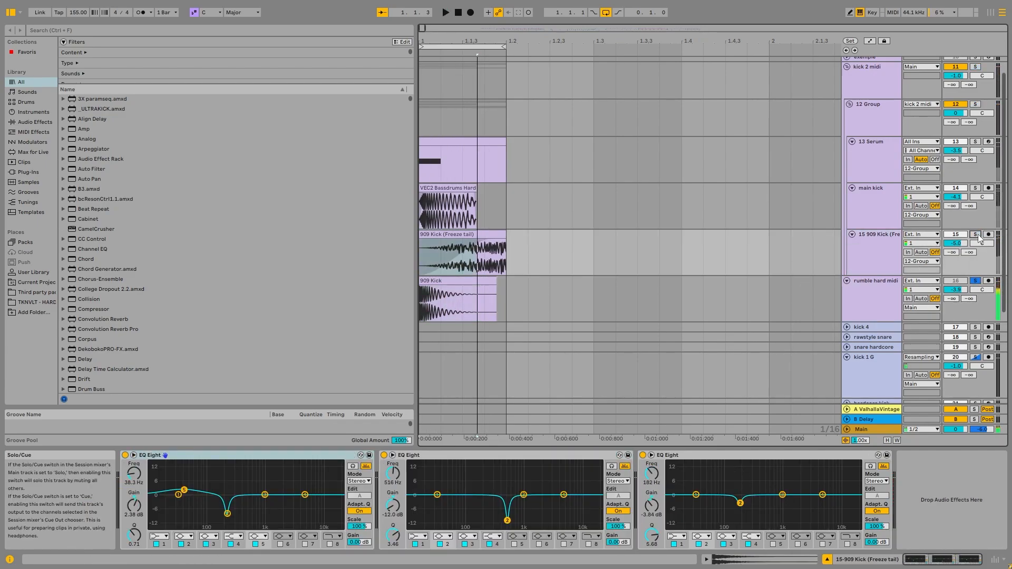
key(space)
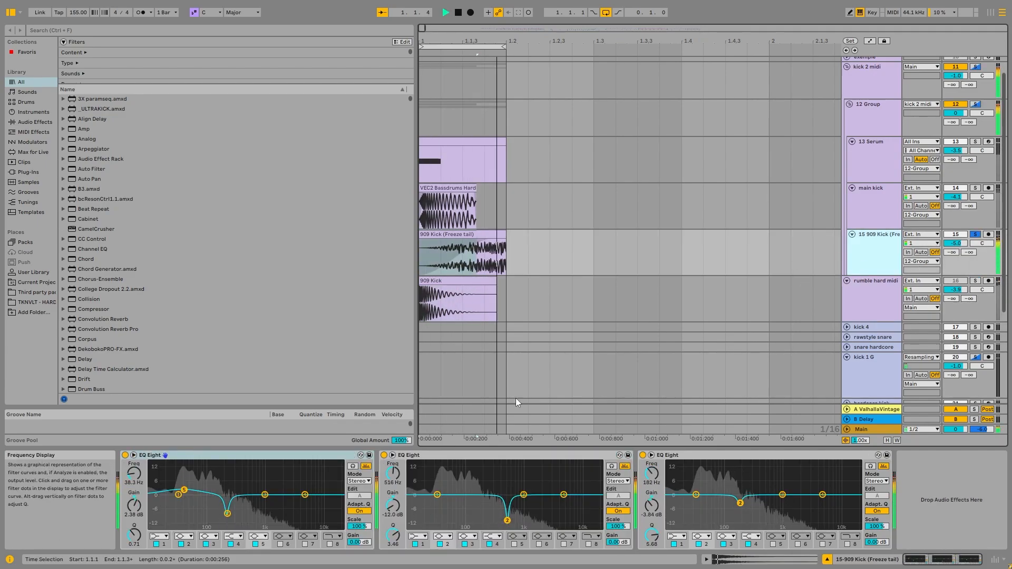
key(space)
Set band 3 of rumble hard midi's EQ Eight to high cut and audition the soloed track, toggling the band.
click(880, 289)
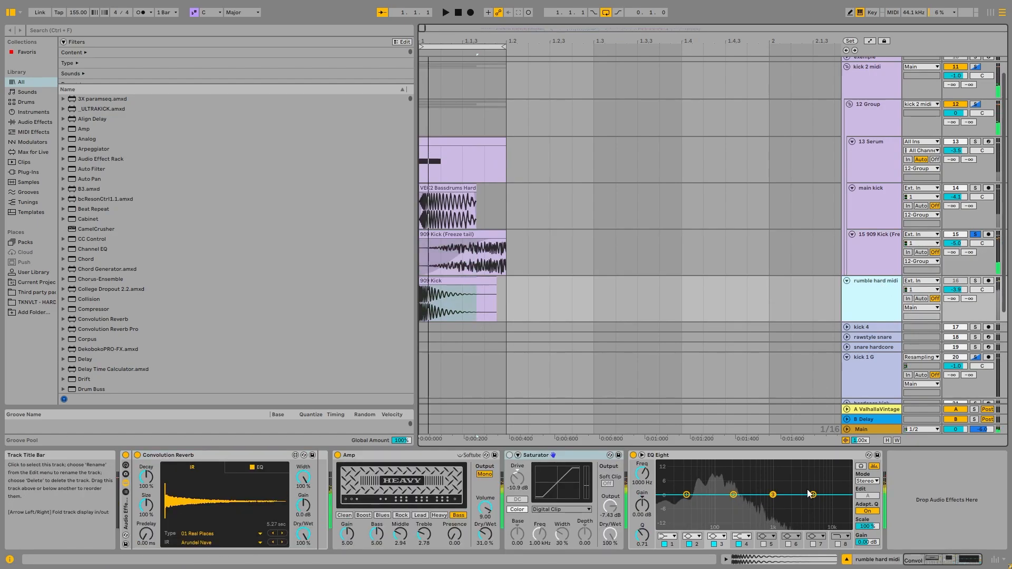
key(space)
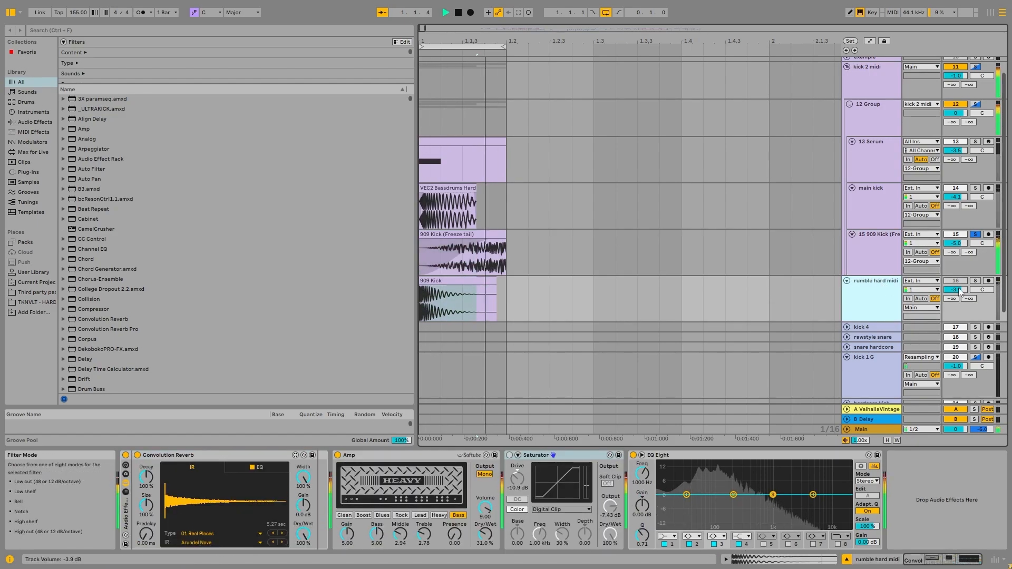
click(975, 280)
key(space)
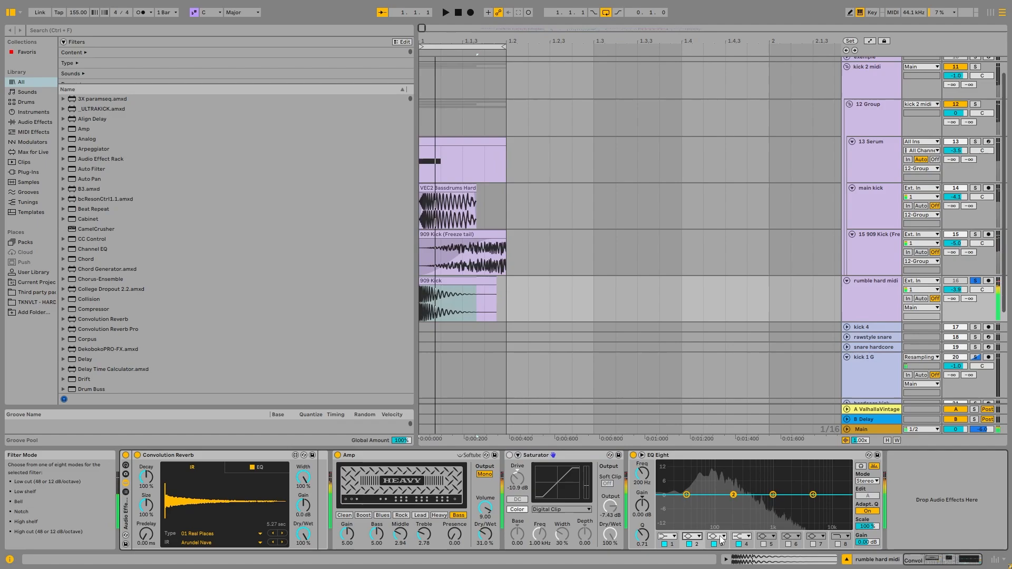
click(717, 536)
click(724, 523)
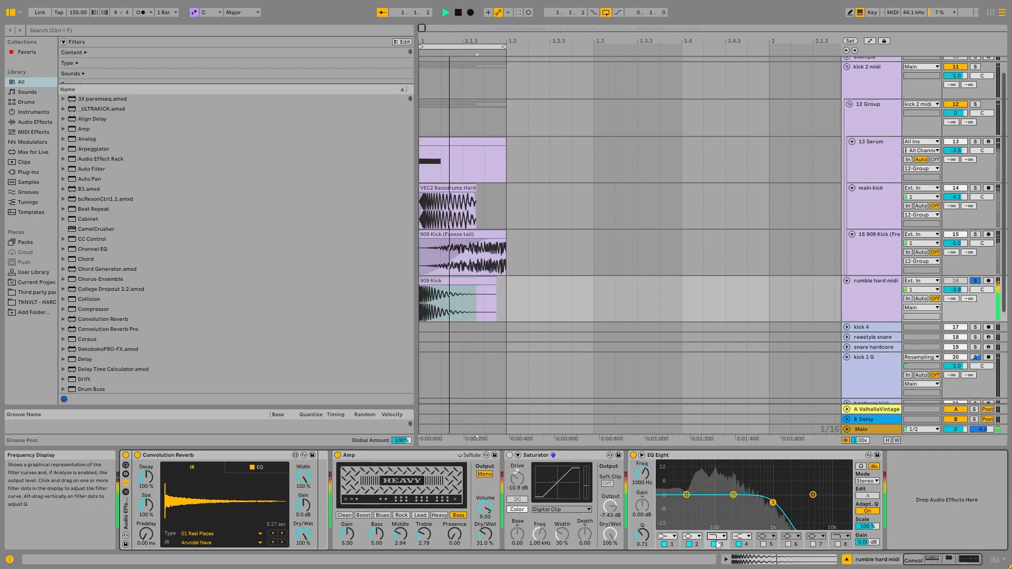
click(714, 544)
Solo the 15 909 Kick (Freeze tail) track and audition it through its first EQ Eight.
click(877, 256)
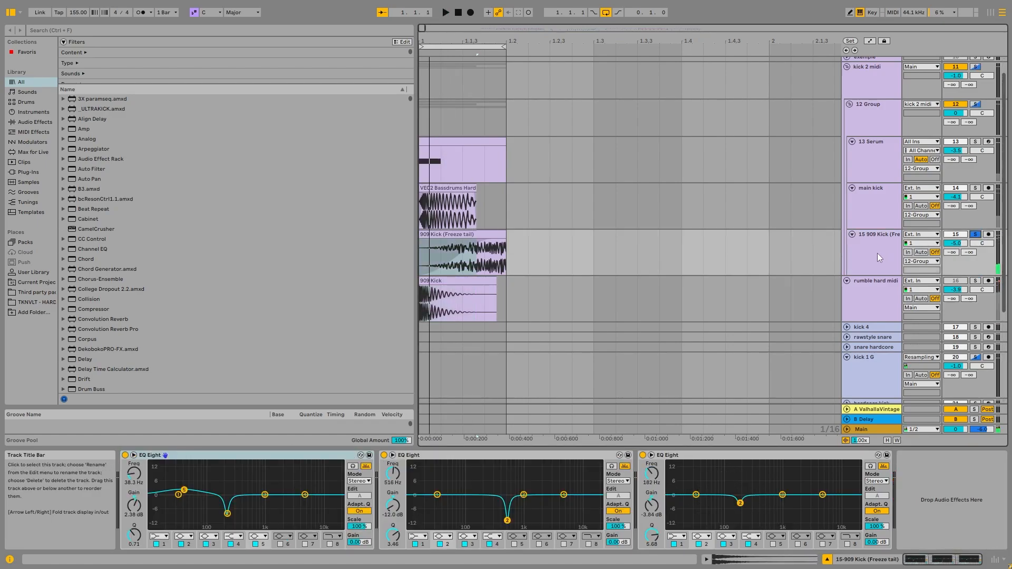
click(975, 234)
key(space)
key(space)
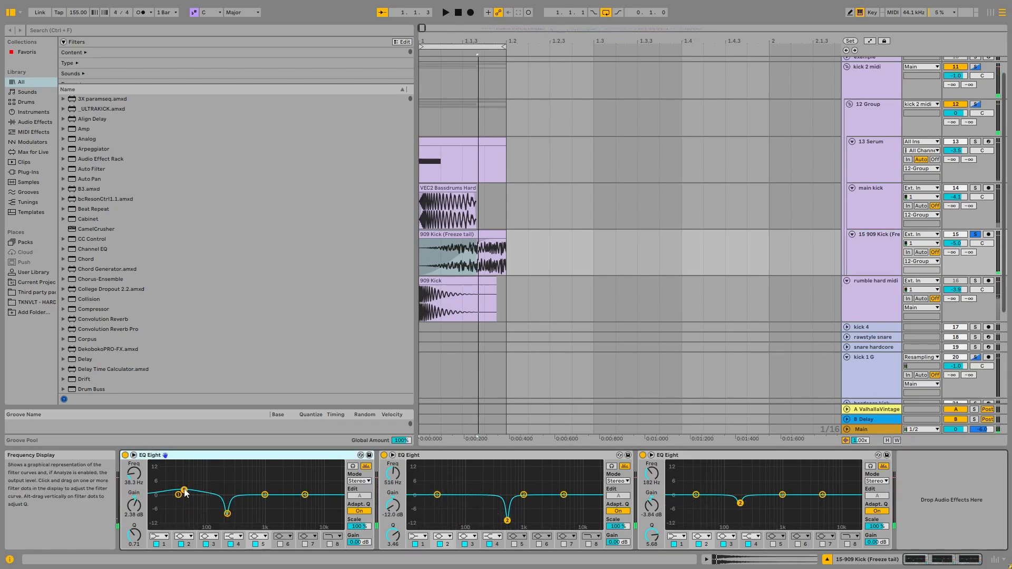
key(space)
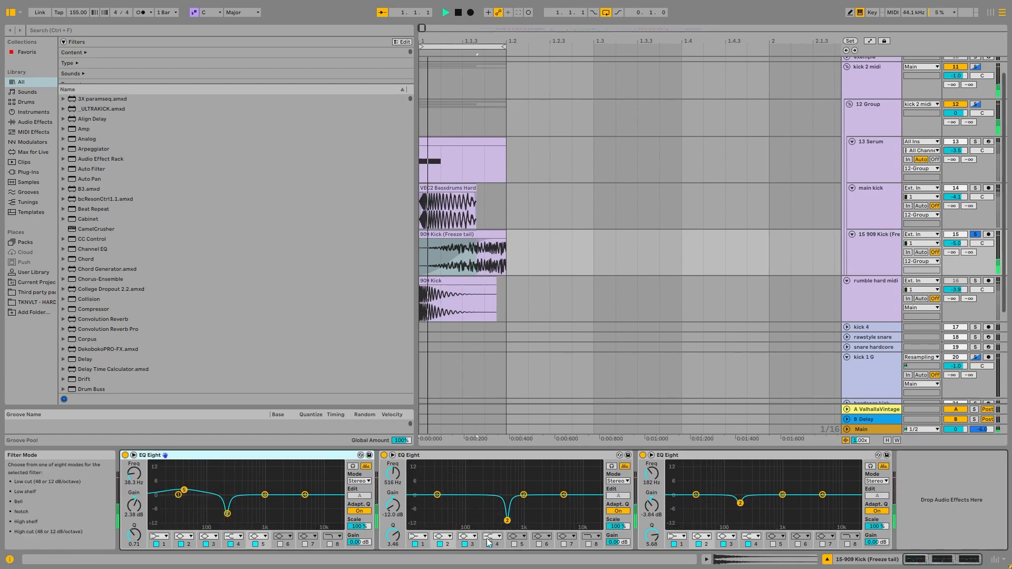
Toggle band 2 of the second and third EQ Eights while auditioning the soloed 15 909 Kick (Freeze tail) track.
click(441, 542)
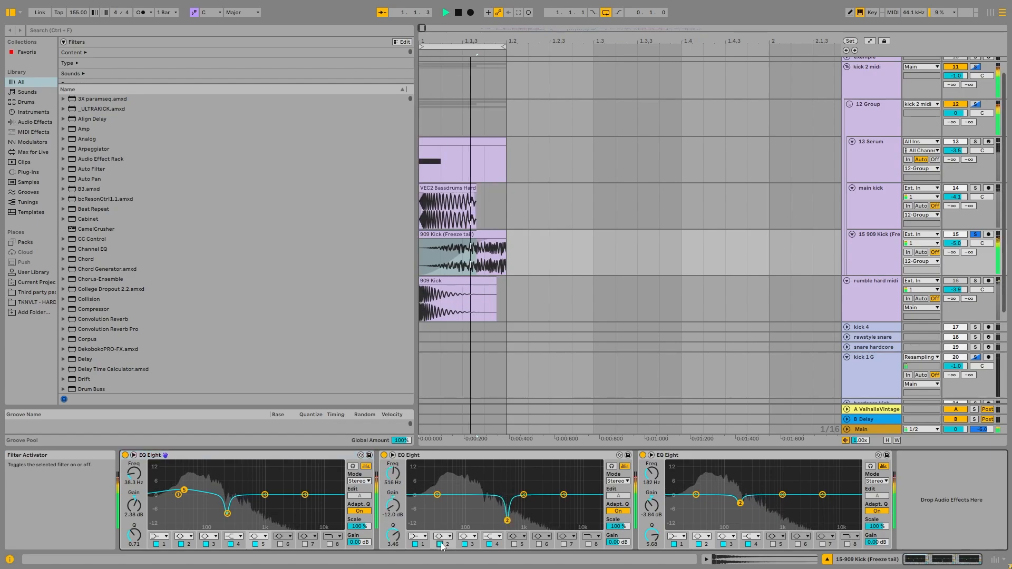
click(441, 543)
key(space)
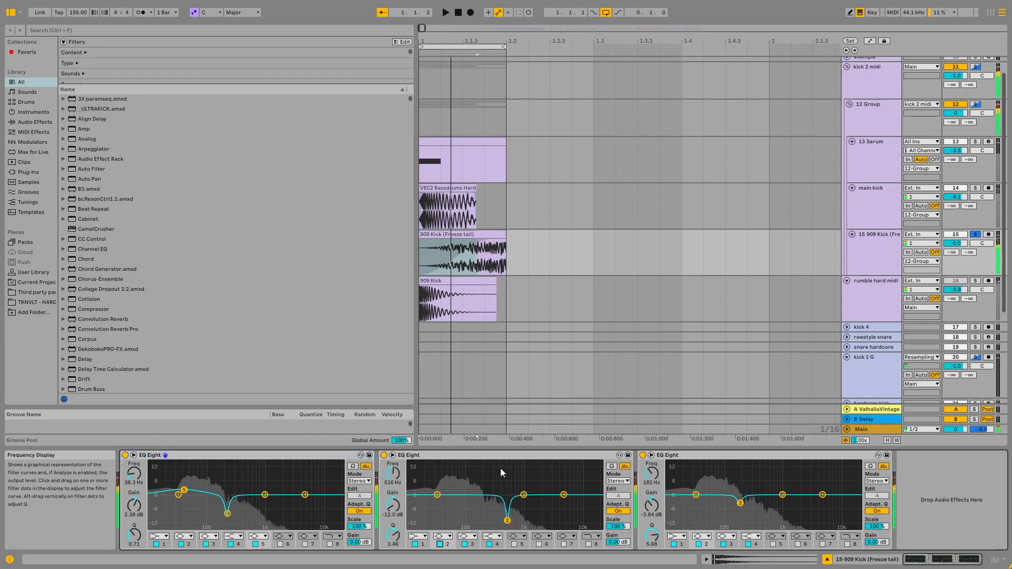
click(699, 544)
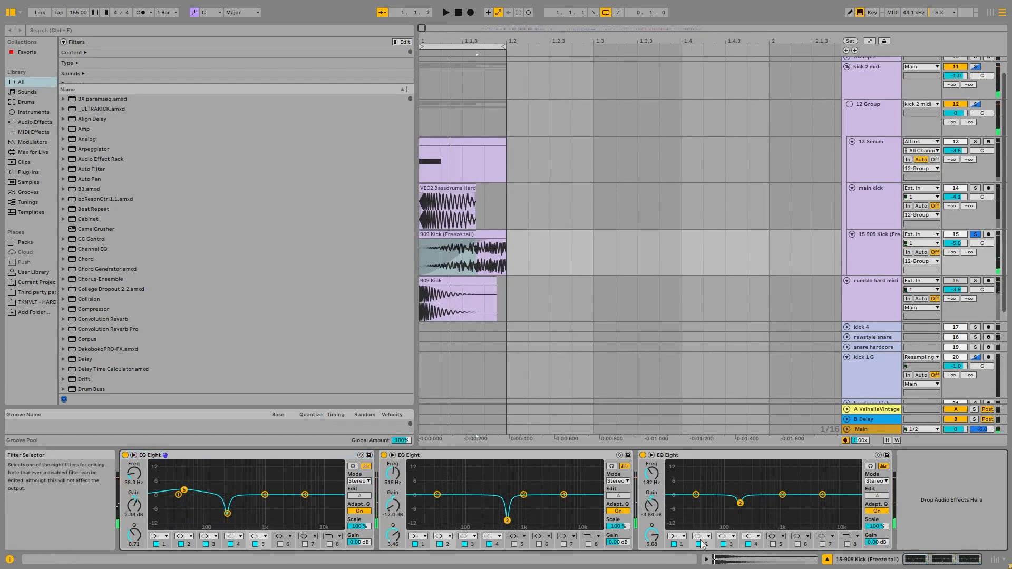
key(space)
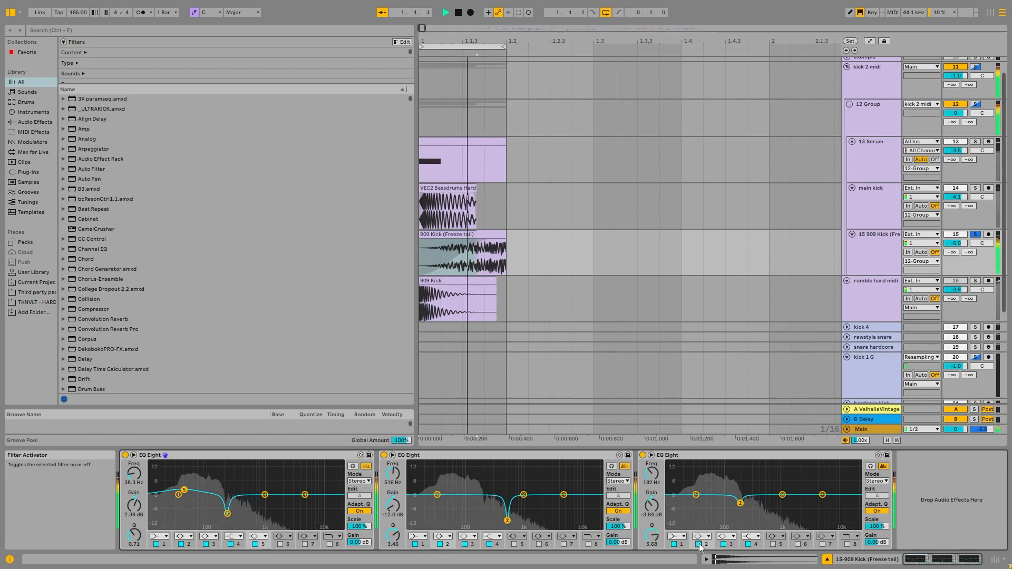
click(699, 544)
key(space)
Solo the 13 Serum track, select its MIDI clip and audition it.
click(883, 198)
scroll(883, 198, up, 1)
click(883, 201)
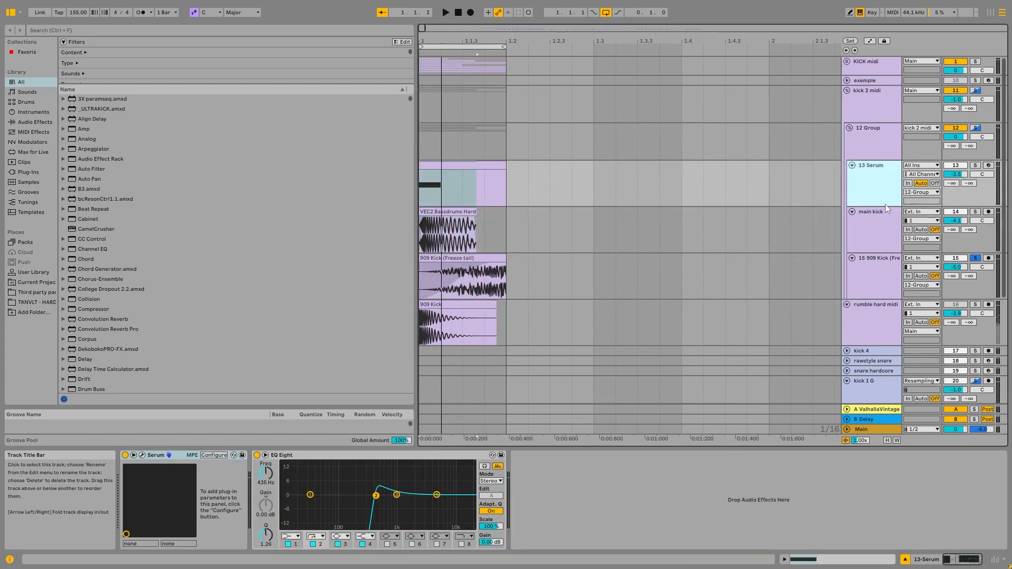
click(975, 165)
click(868, 204)
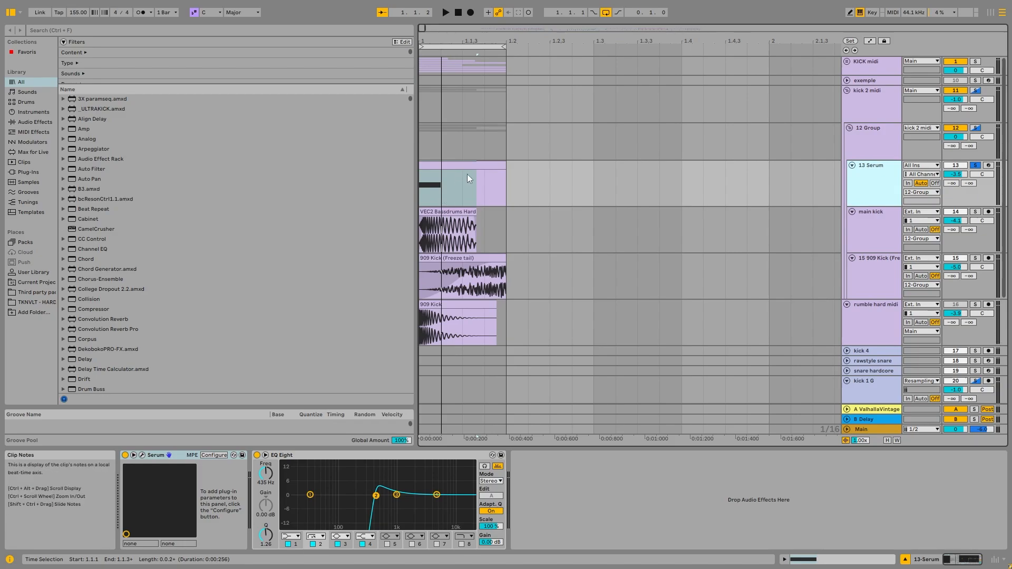
click(485, 179)
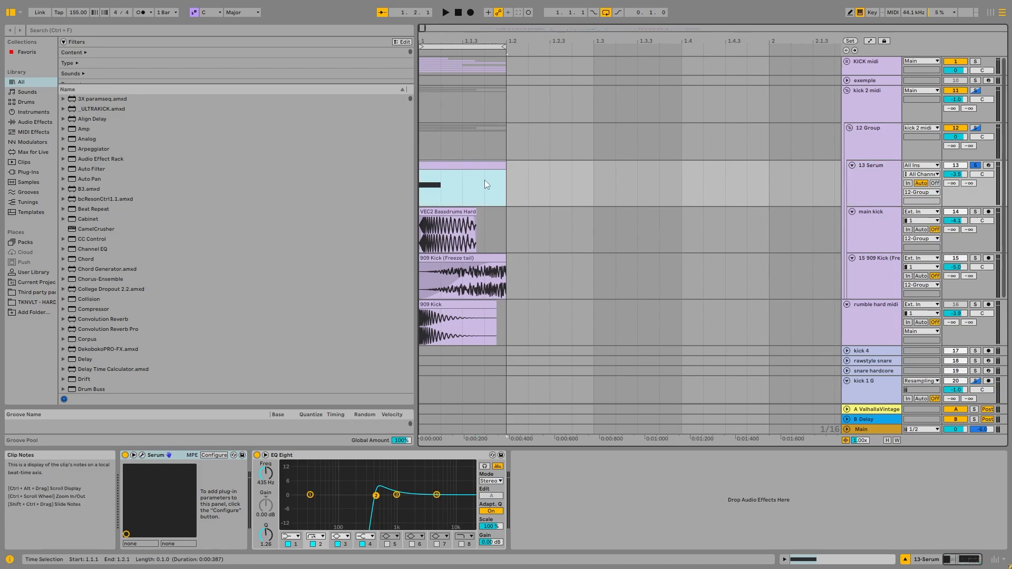
key(space)
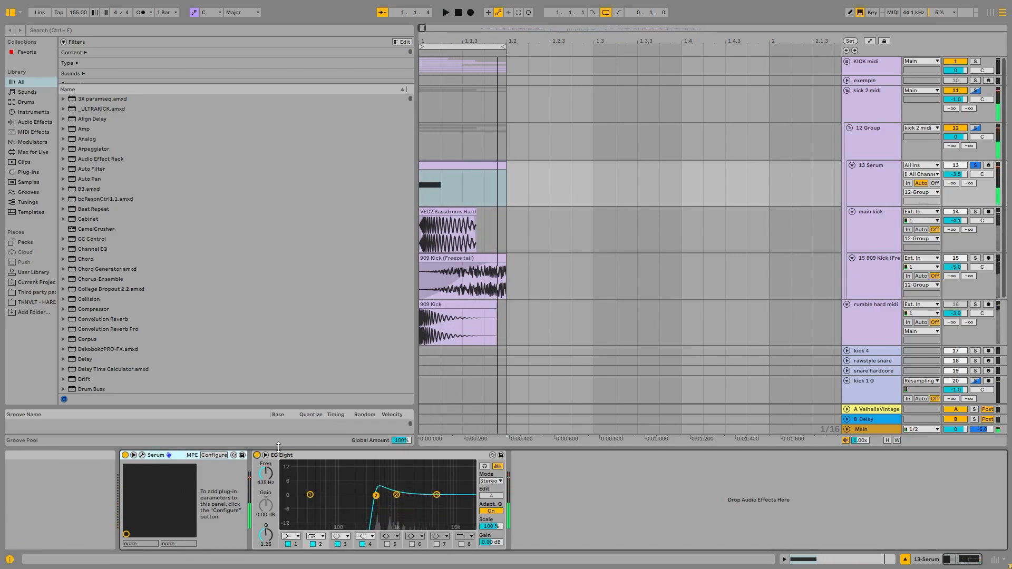
Open the Serum window of 13 Serum, move it clear of the device chain and display LFO 2.
click(143, 455)
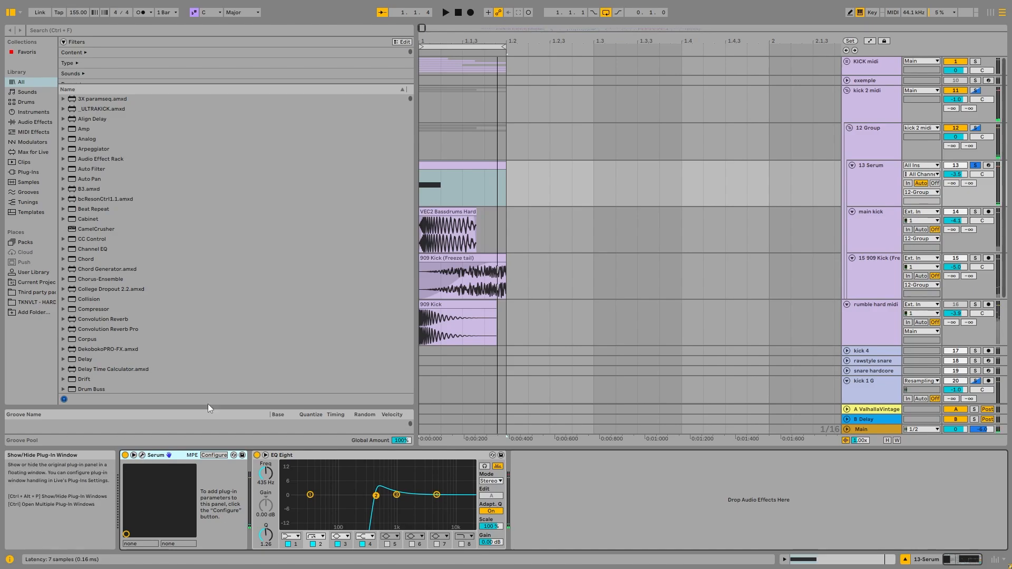
drag(445, 18, 591, 68)
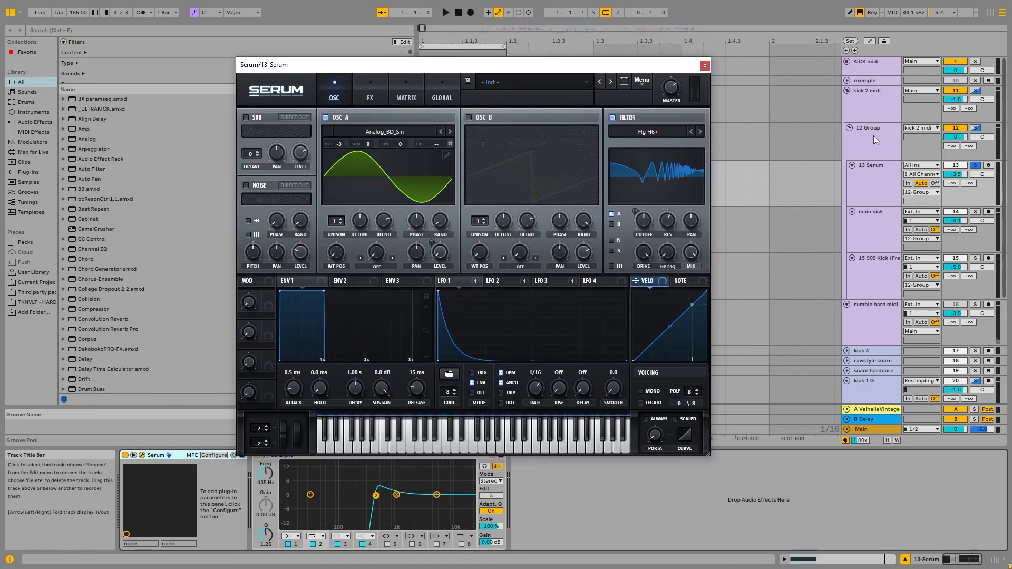
click(869, 188)
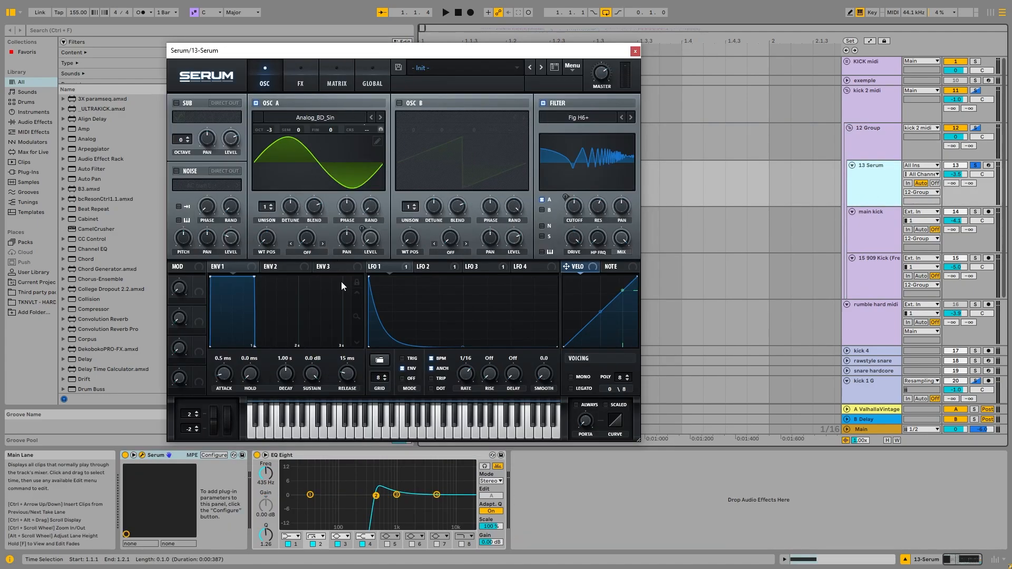
click(427, 268)
click(889, 199)
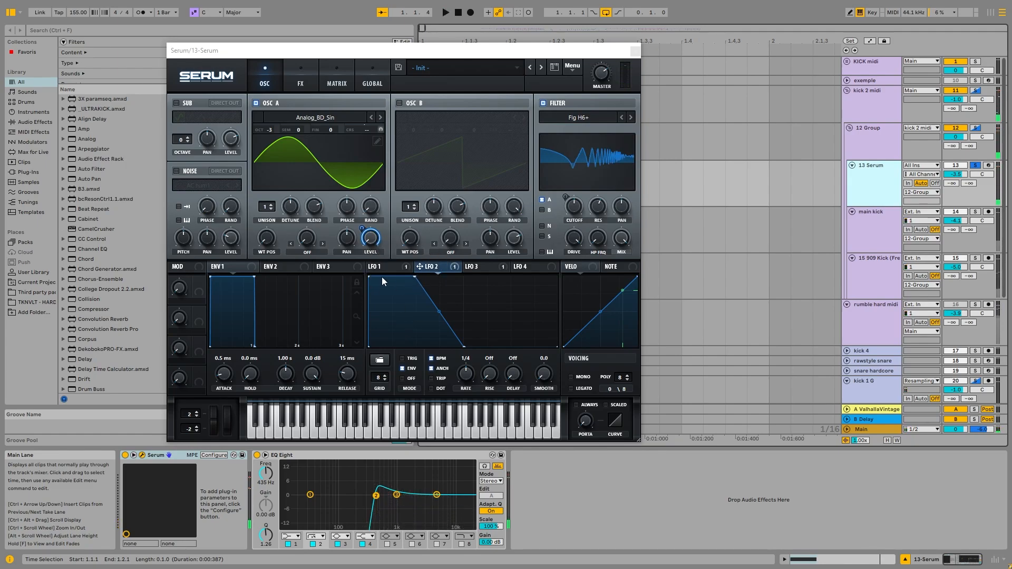
Examine LFO 2's curve for oscillator A's level while auditioning Serum, and display LFO 1.
click(434, 270)
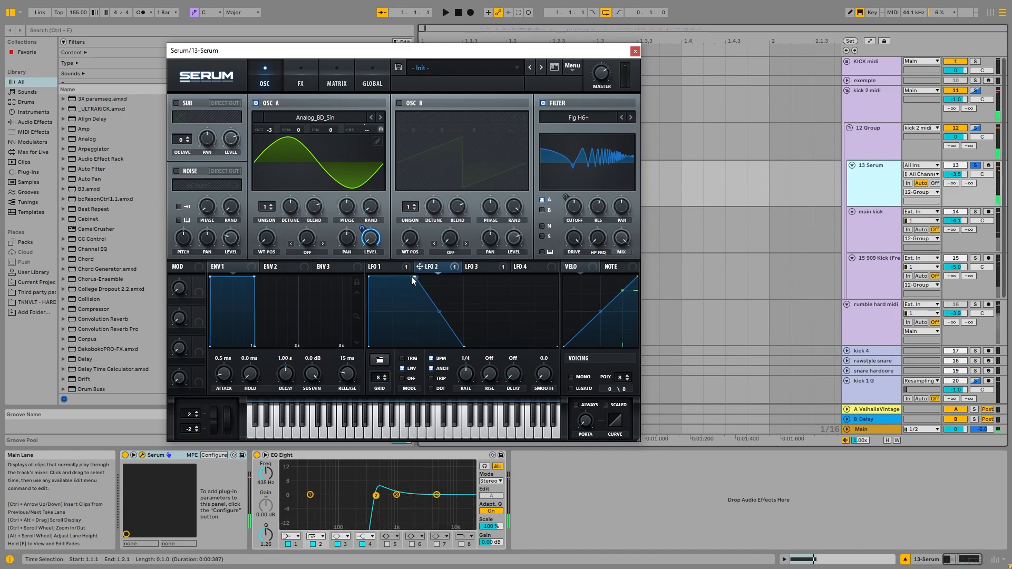
key(space)
mouse_move(412, 281)
mouse_down()
mouse_move(374, 274)
mouse_move(417, 275)
mouse_up()
key(space)
click(394, 270)
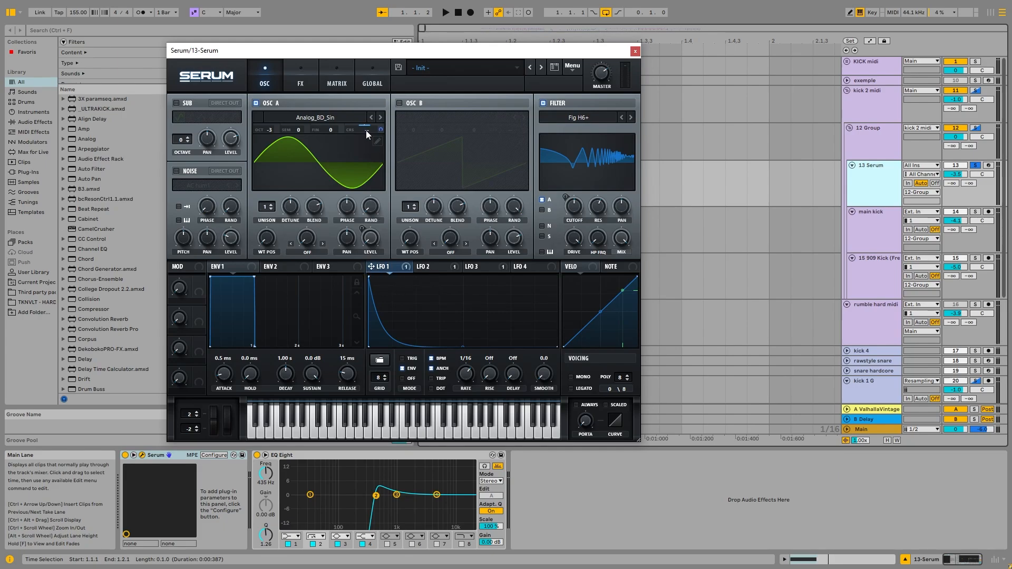
Audition oscillator A's pitch modulation with EQ Eight bypassed and Serum's filter off, checking LFO 1's timing options.
mouse_move(367, 131)
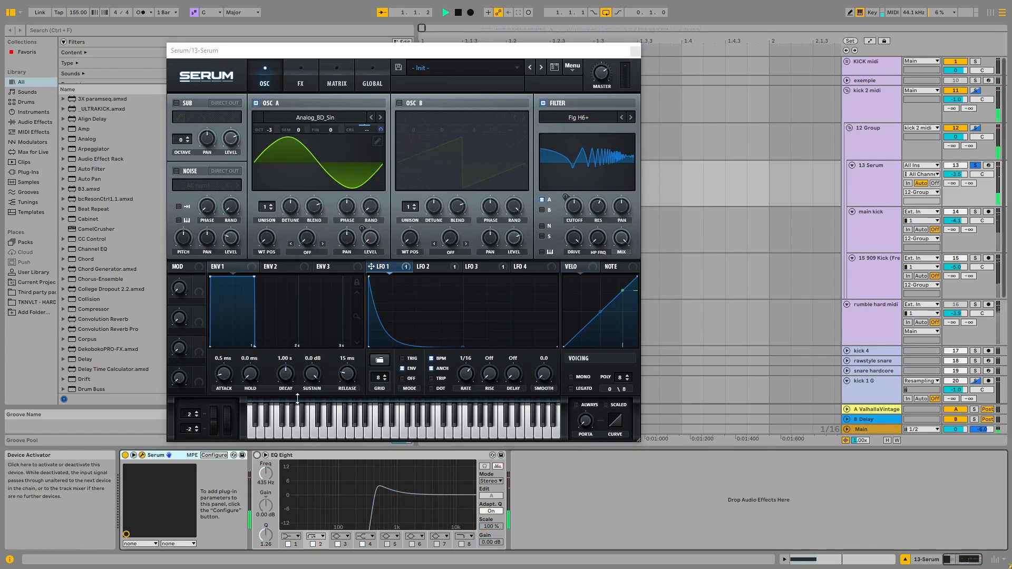
mouse_move(269, 131)
mouse_down()
mouse_move(277, 156)
mouse_move(282, 142)
mouse_up()
key(space)
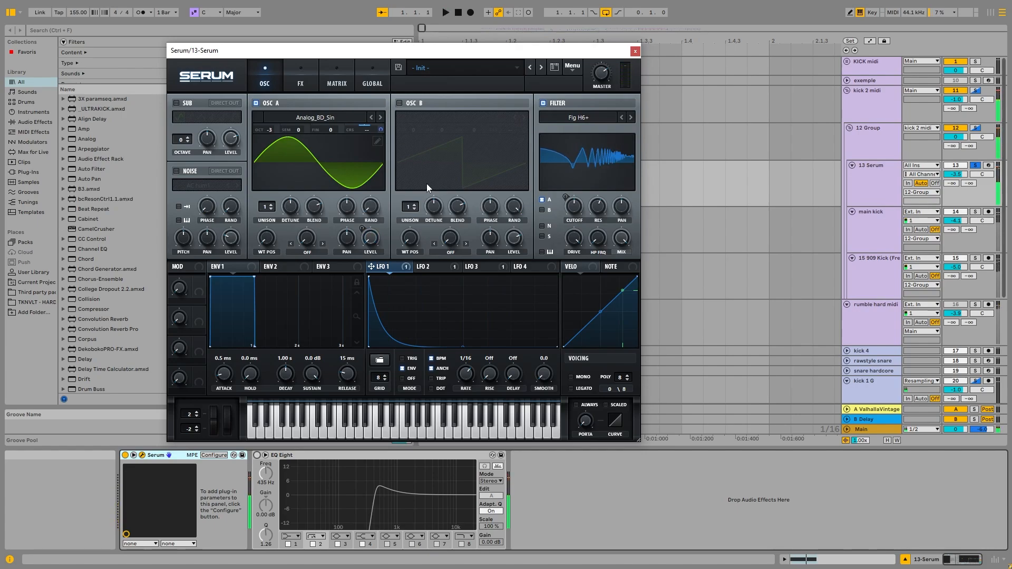
click(543, 103)
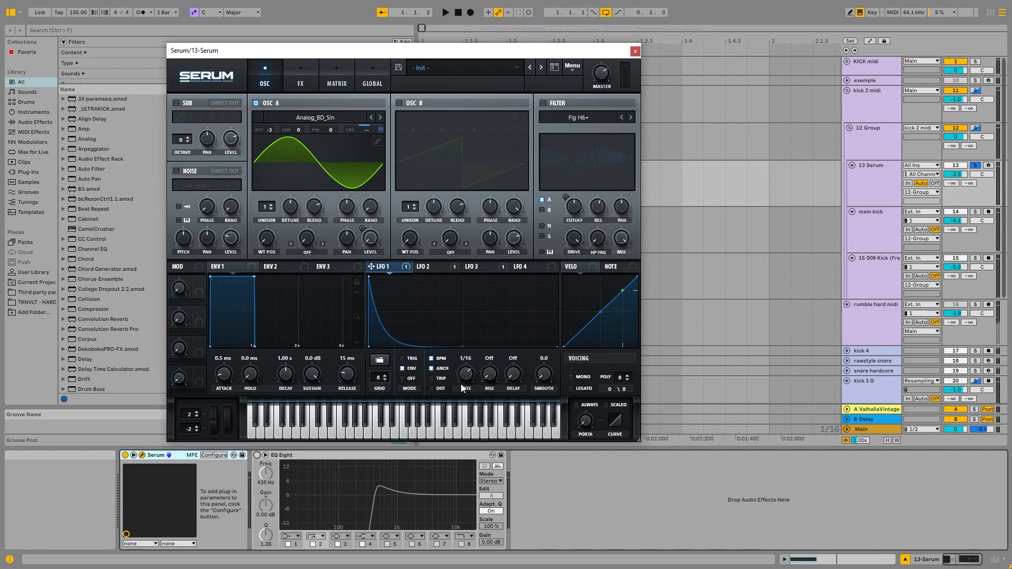
click(438, 365)
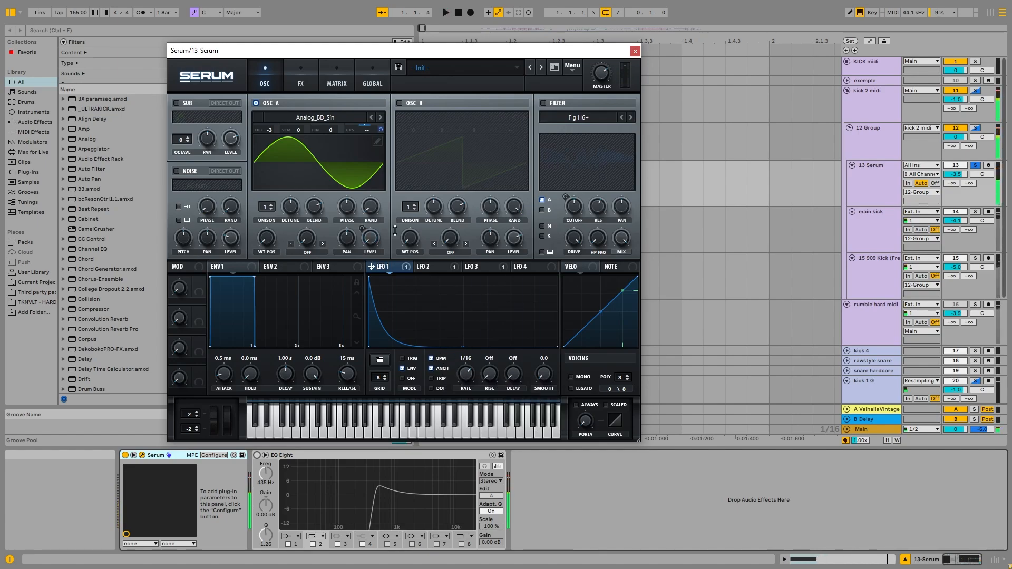
click(544, 104)
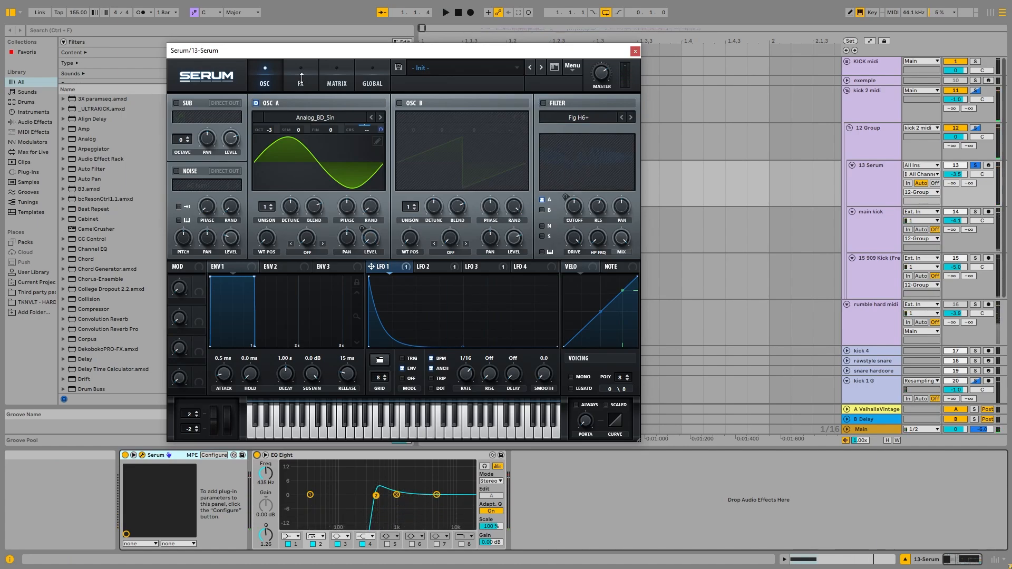
Compare Serum with its Diode 1 distortion on and off, and bypass the track's EQ Eight.
click(309, 82)
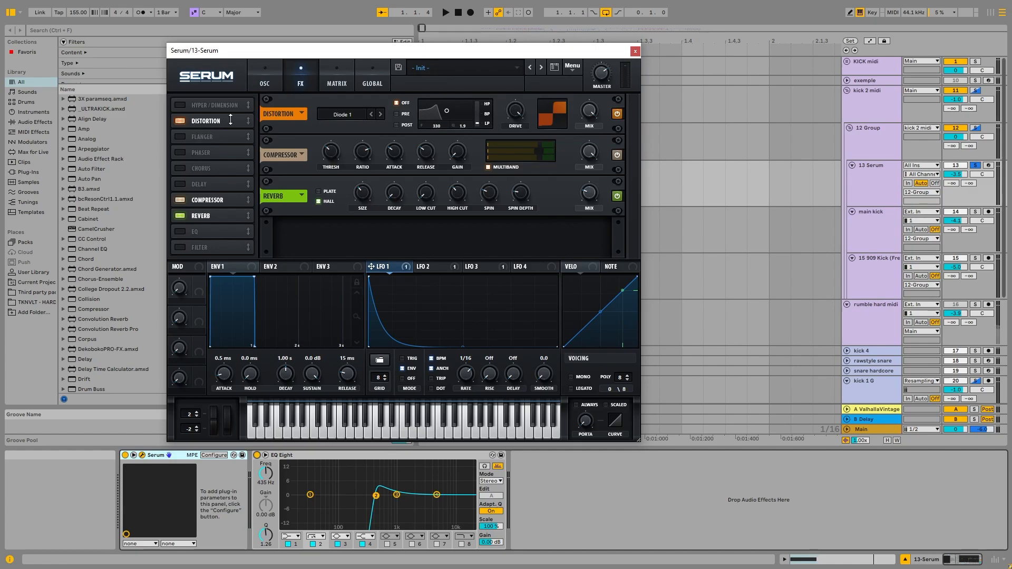
key(space)
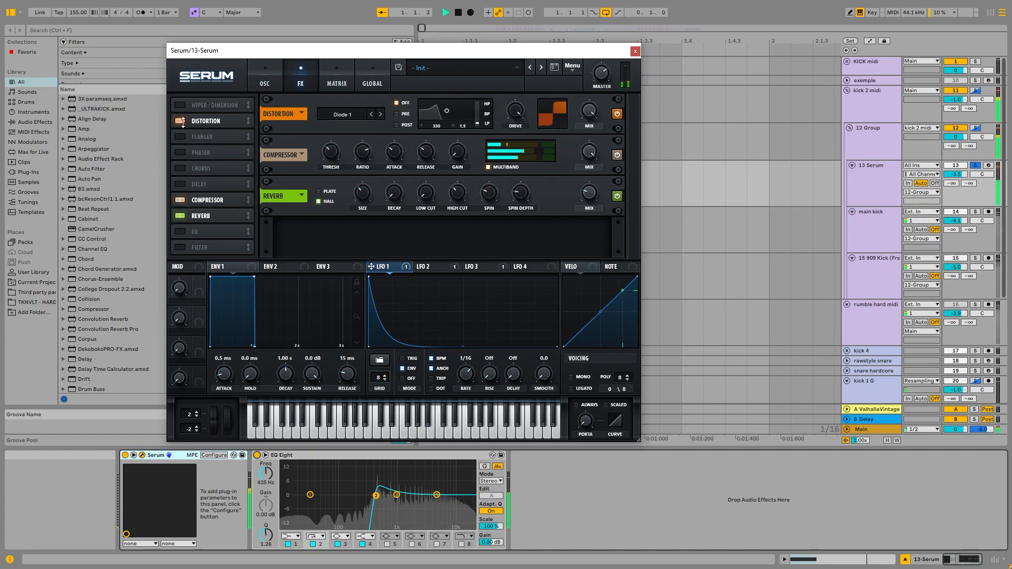
click(180, 121)
key(space)
click(270, 79)
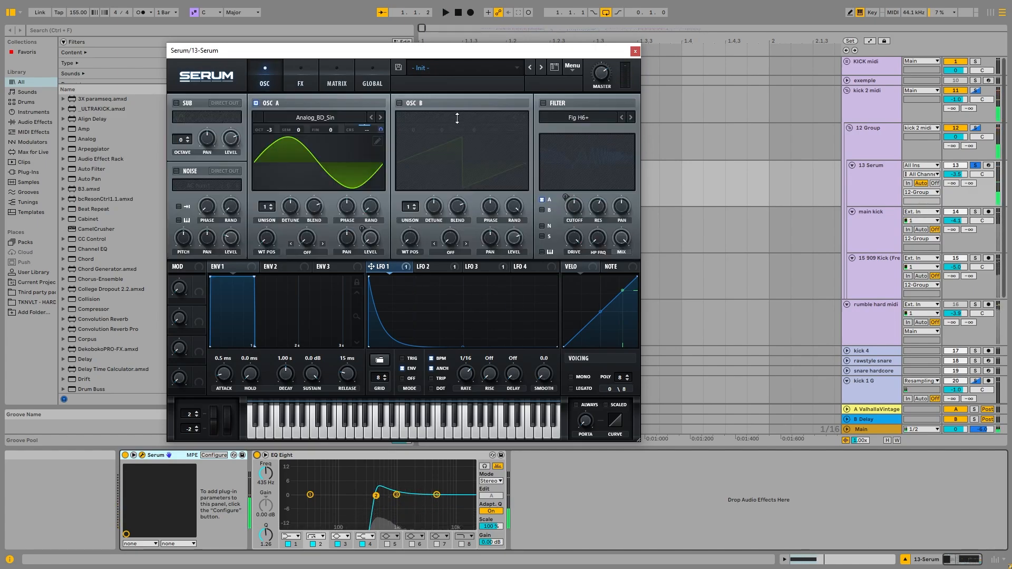
click(256, 455)
click(300, 79)
key(space)
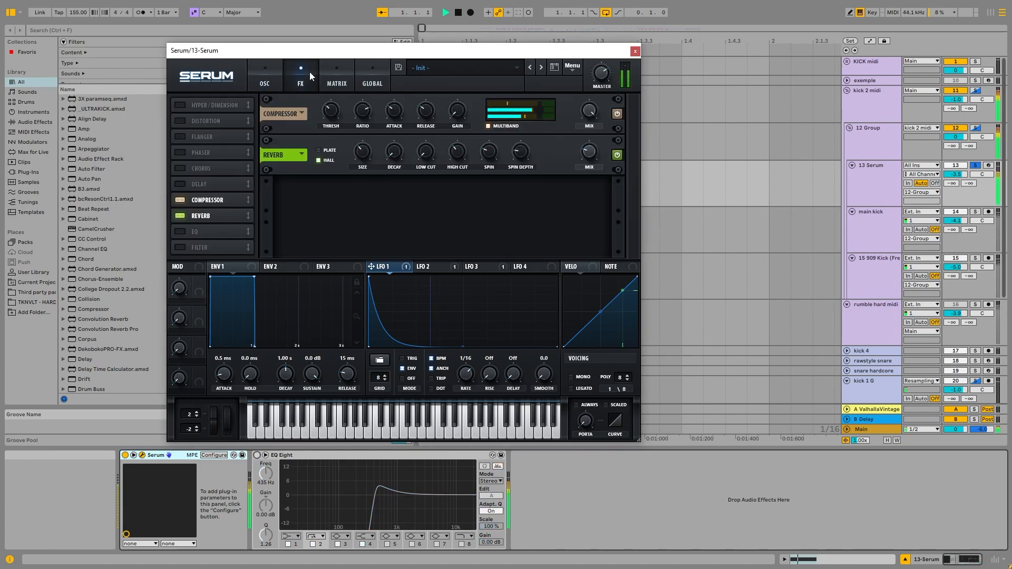
click(179, 121)
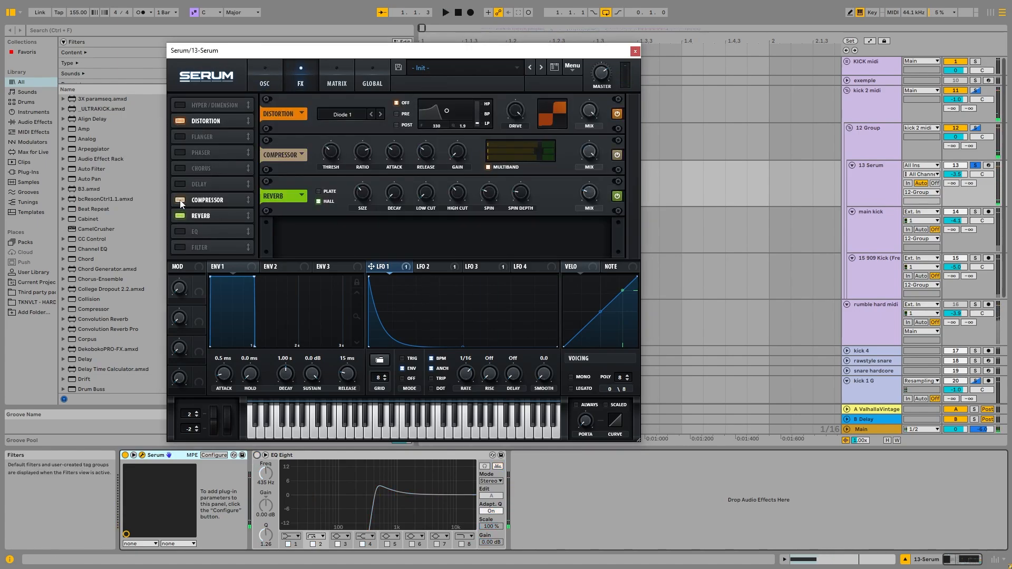
Audition Serum's compressor by toggling its multiband mode and switching the effect off and on.
key(space)
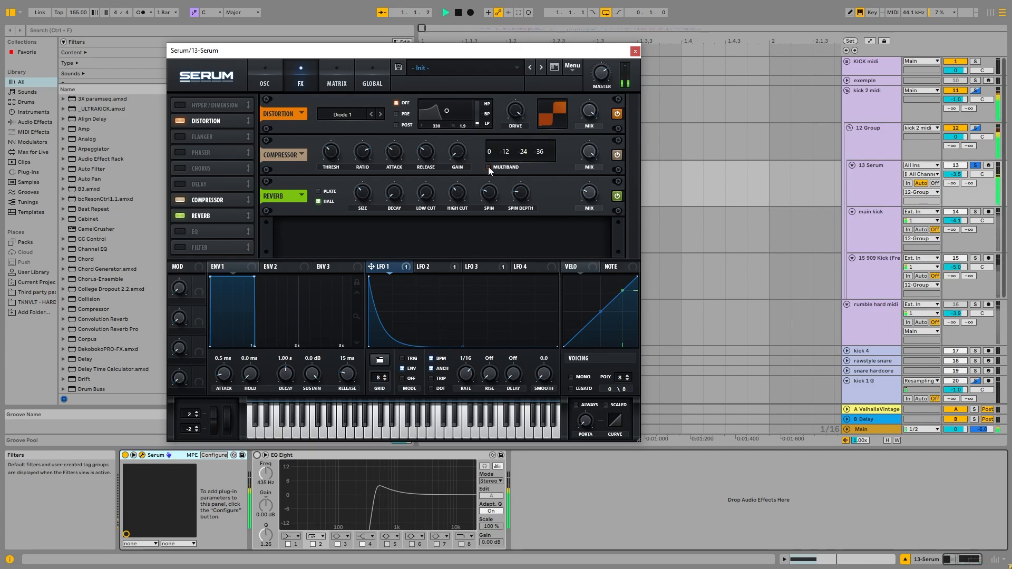
click(180, 199)
click(182, 201)
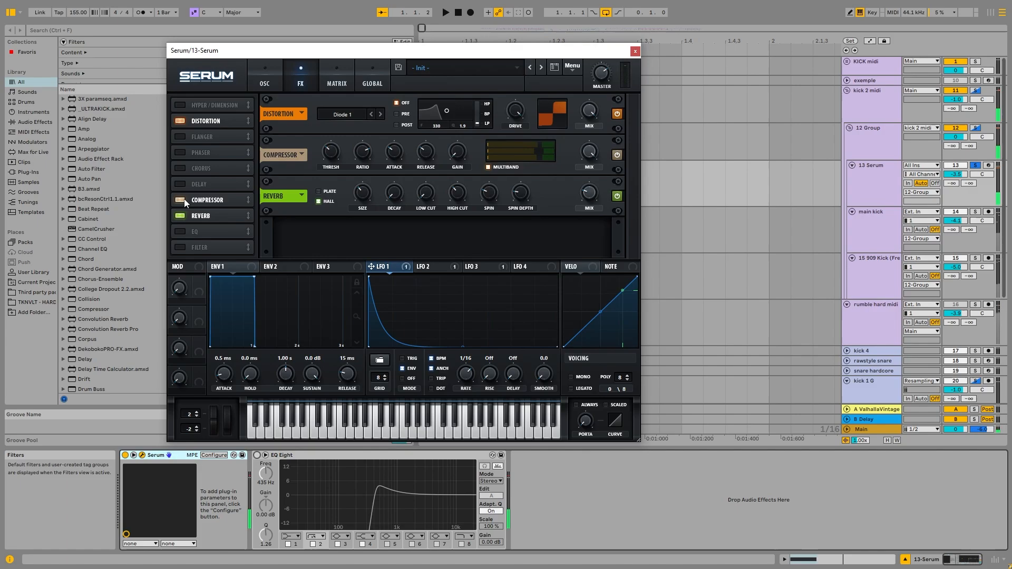
Turn on Serum's Flg H6+ filter and audition the sound.
click(264, 79)
click(542, 103)
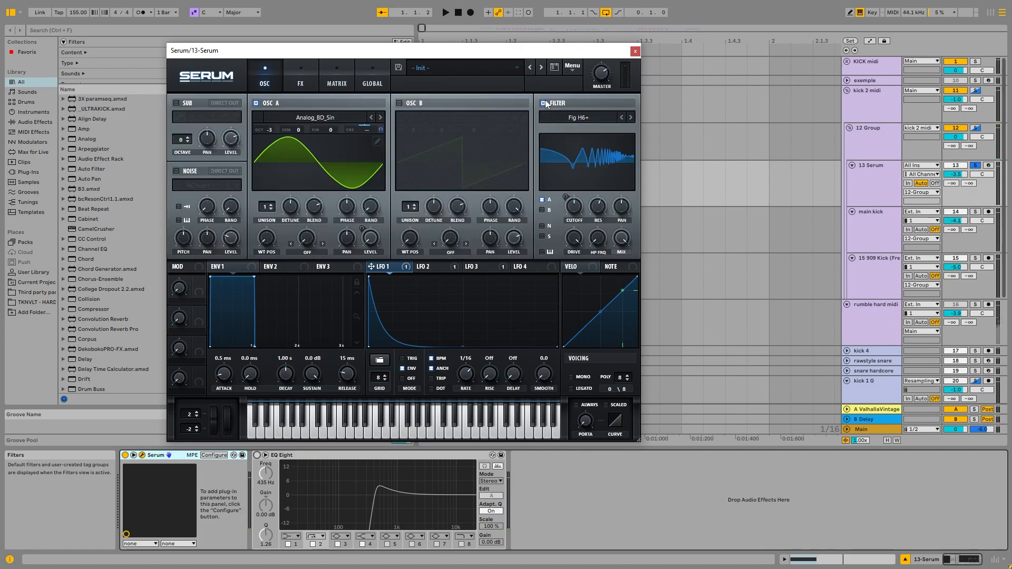
key(space)
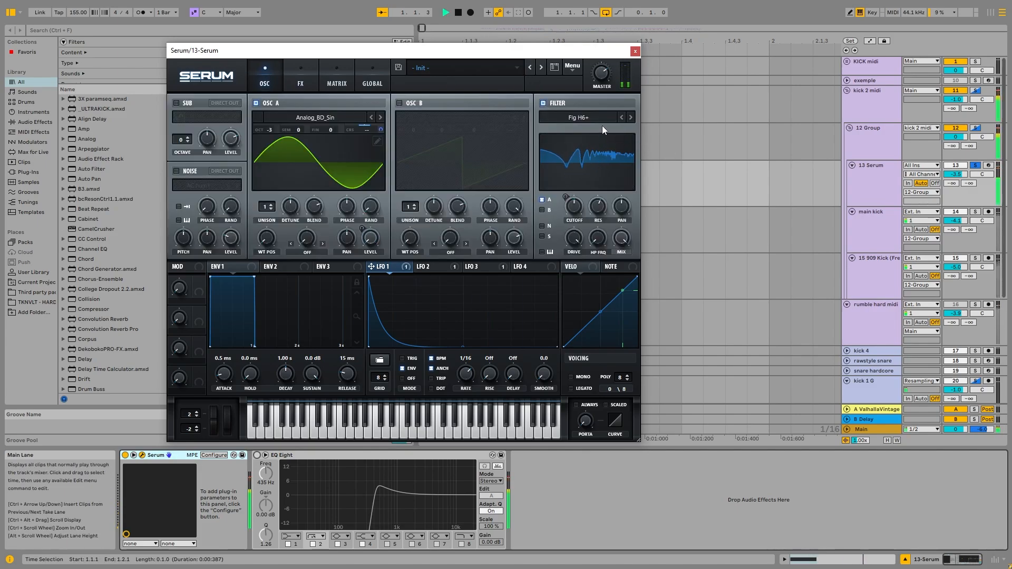
key(space)
Check the filter type categories and raise Serum's filter cutoff to about 2093 Hz during playback.
click(587, 116)
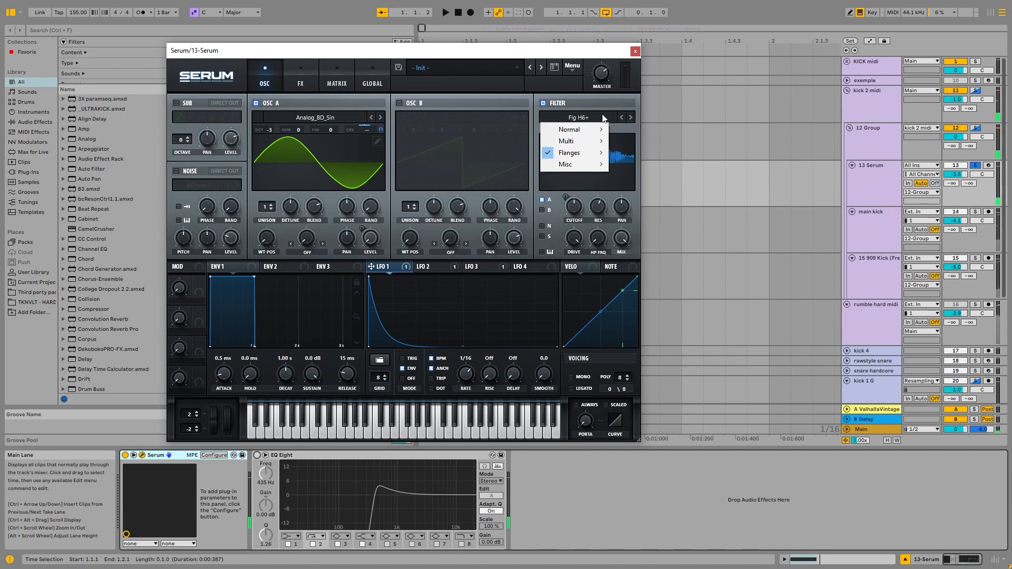
click(603, 115)
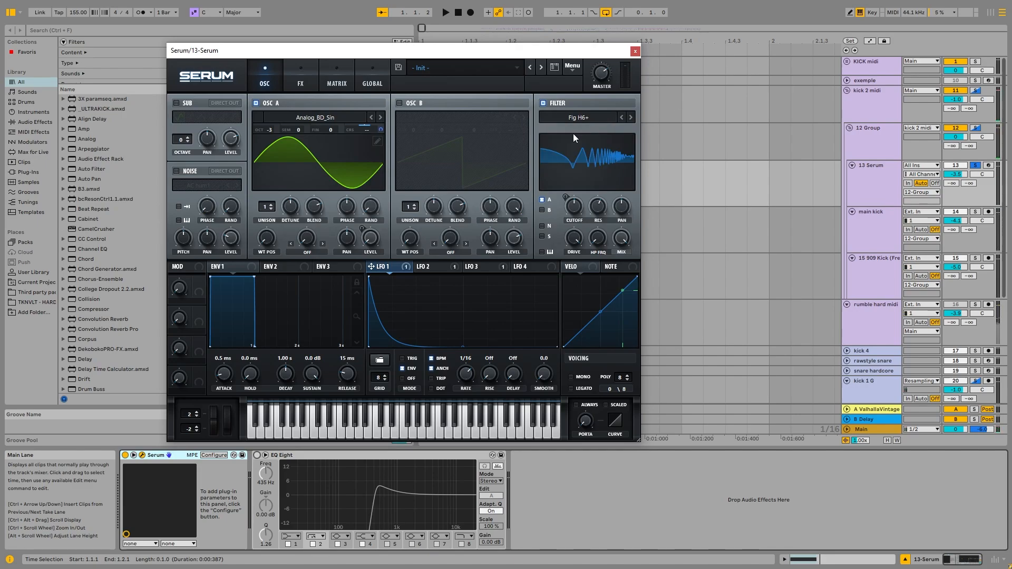
click(574, 211)
key(space)
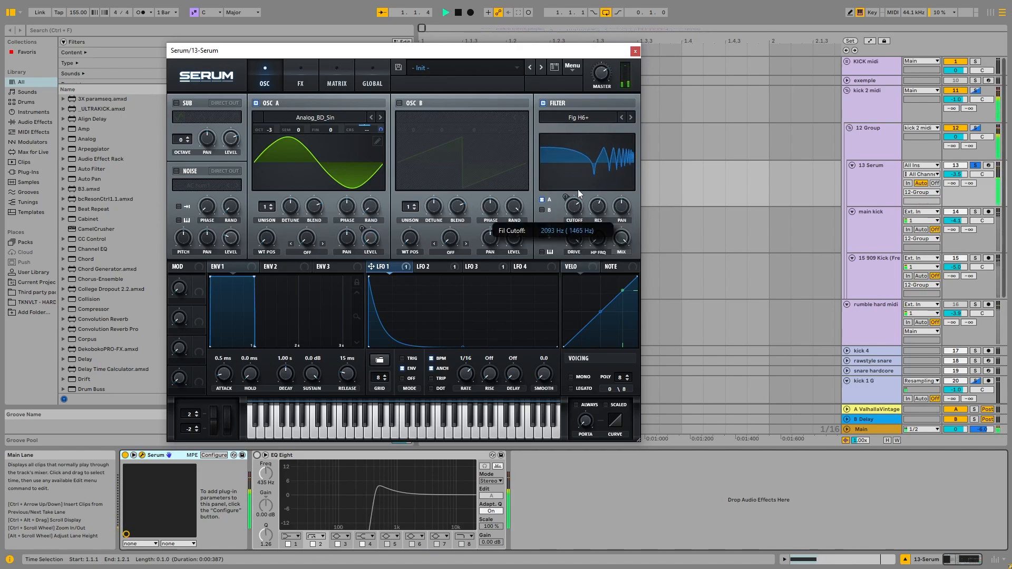
drag(572, 213, 585, 182)
Switch Serum's filter type to the flanger Cmb + and audition the sound.
click(578, 117)
click(656, 152)
key(space)
key(space)
Switch Serum's filter type to Phs 24- and sweep the cutoff during playback.
click(578, 117)
mouse_move(585, 151)
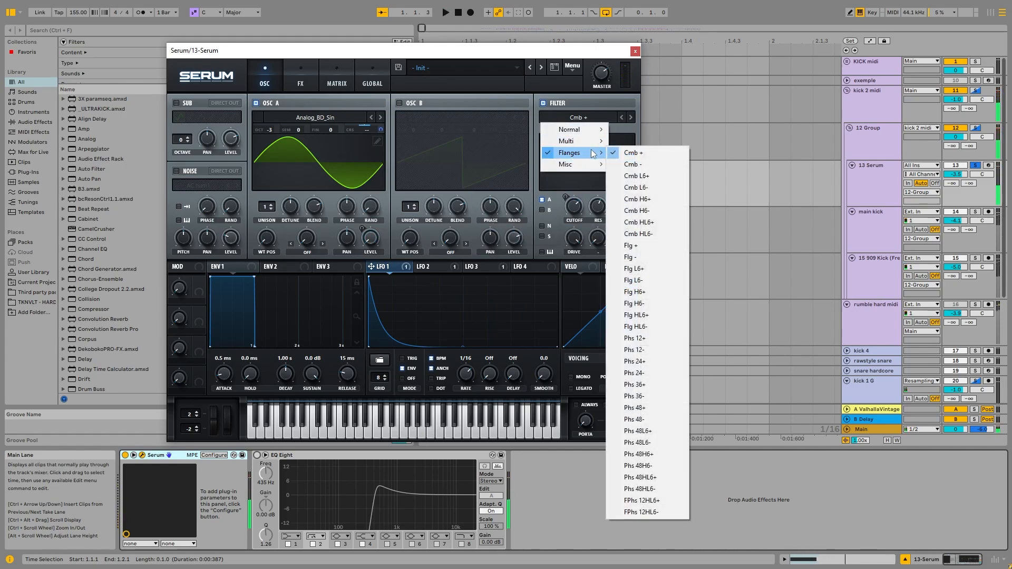
click(627, 374)
key(space)
drag(576, 208, 579, 189)
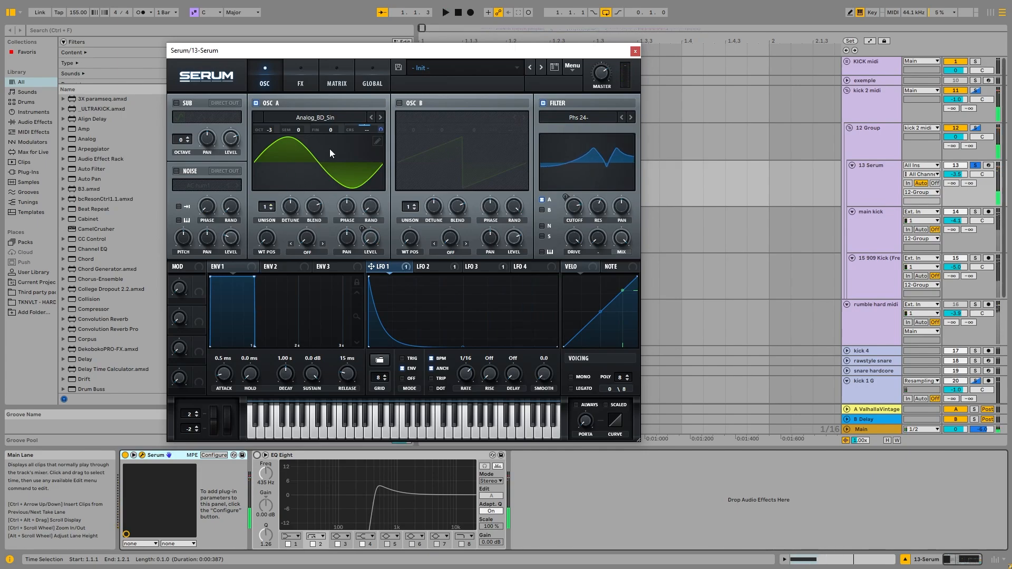
Set Serum's filter type to Band 12 and sweep the cutoff during playback.
click(606, 121)
mouse_move(589, 144)
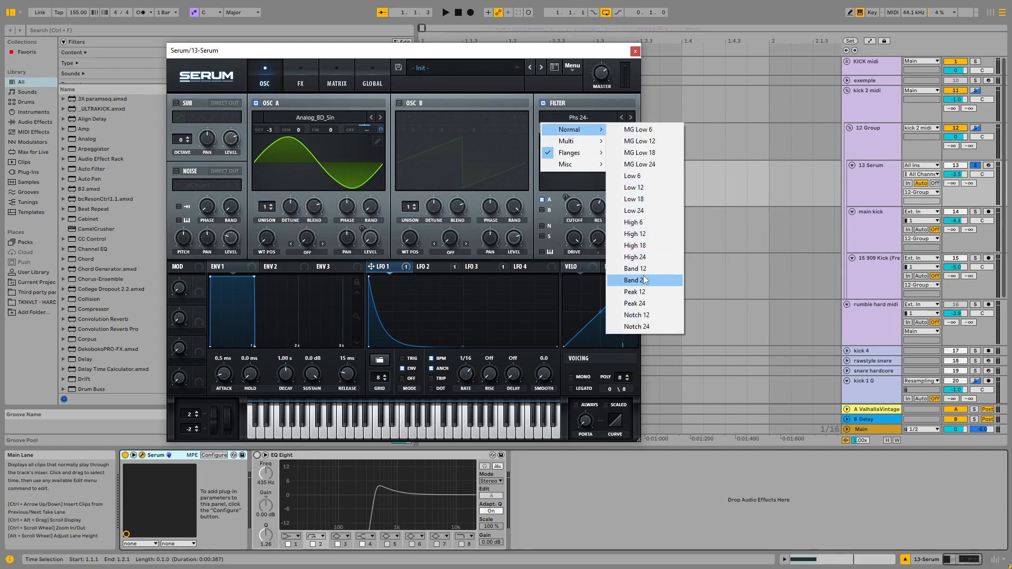
click(640, 269)
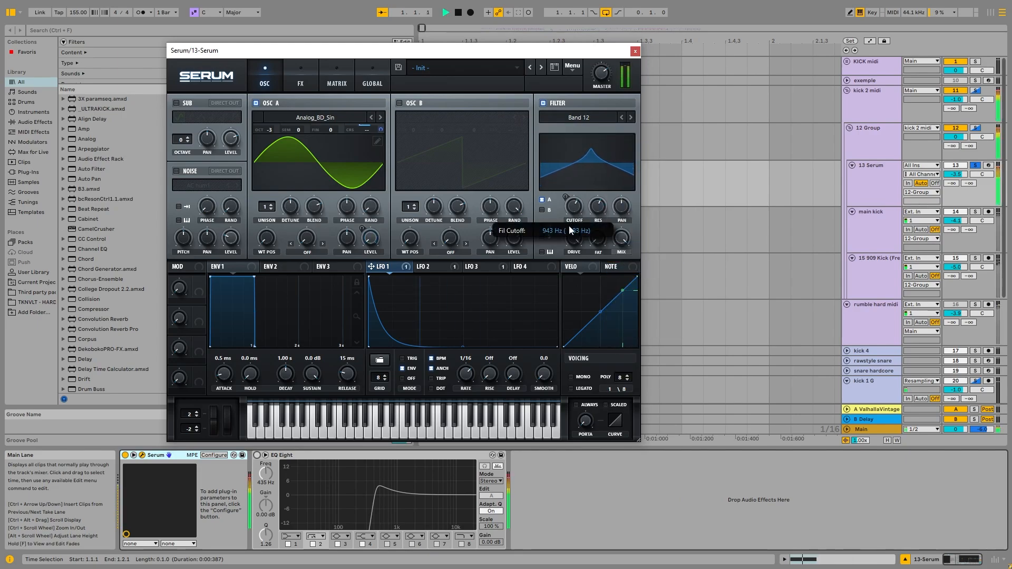
drag(569, 226, 573, 248)
drag(574, 207, 577, 209)
Load the Antimatter - Vespers wavetable into oscillator A and raise the filter cutoff during playback.
click(337, 117)
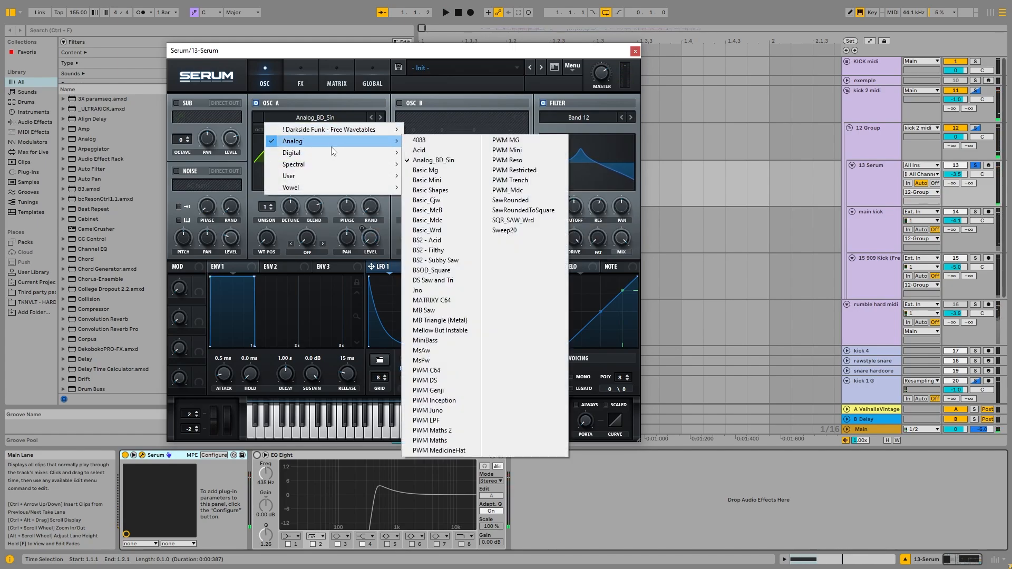
mouse_move(308, 134)
click(440, 143)
key(space)
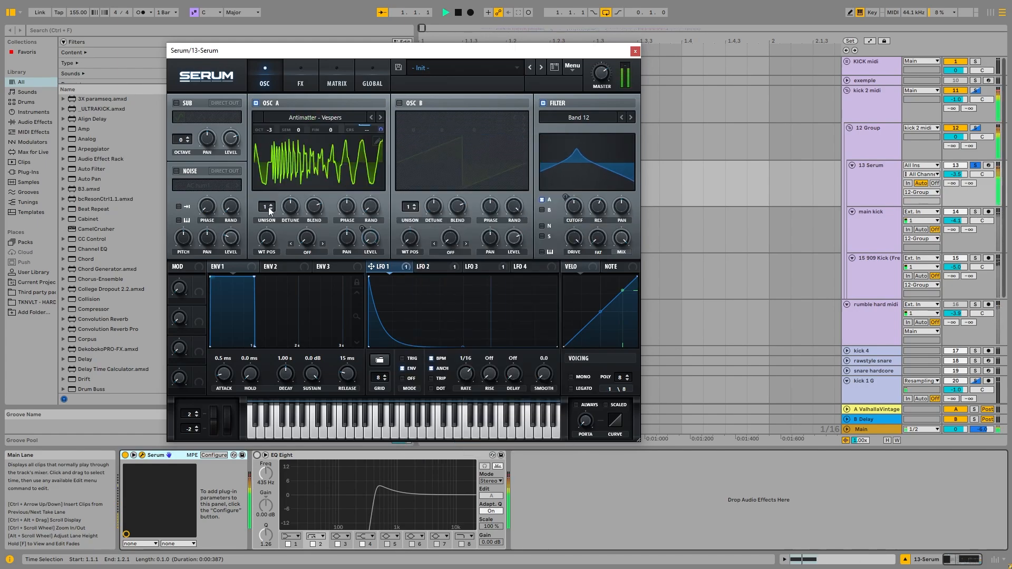
drag(567, 204, 583, 186)
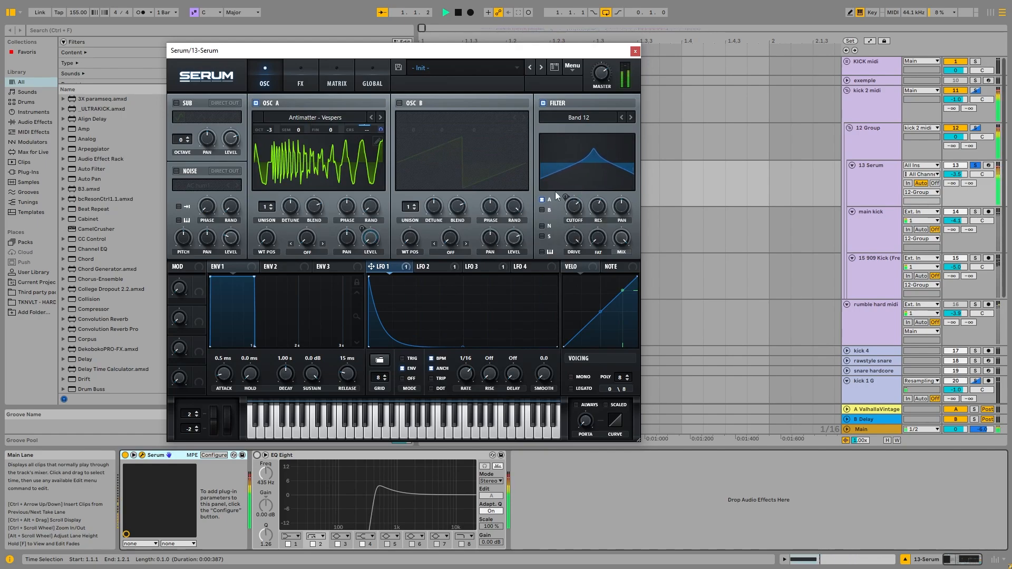
Set oscillator A's octave to -4 and LFO 1's rate to bar.
drag(281, 130, 282, 140)
mouse_move(465, 373)
mouse_down()
mouse_move(457, 391)
mouse_move(474, 387)
mouse_up()
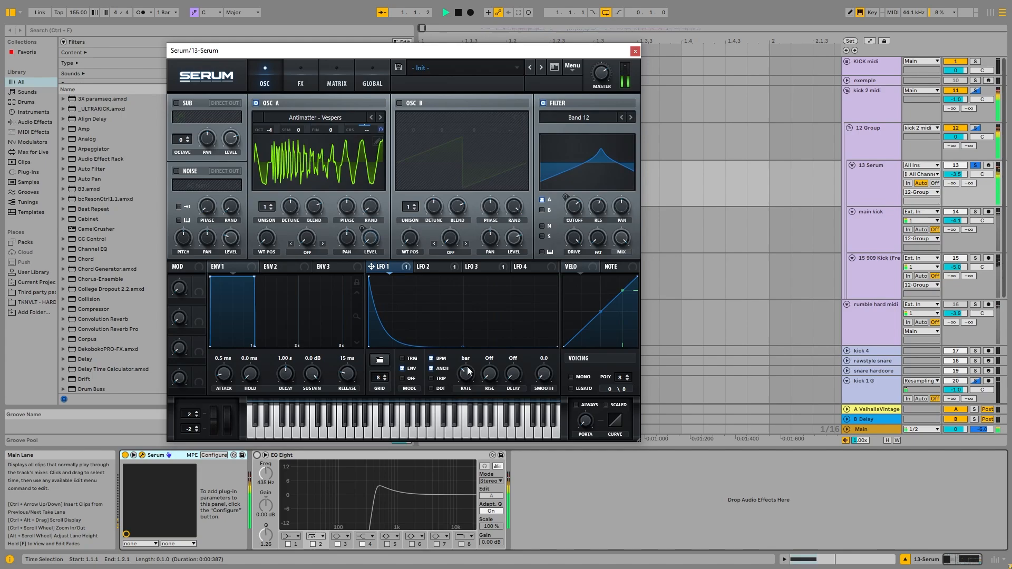
Audition the kick 2 midi group soloed, close the Serum window and fold the group.
click(975, 90)
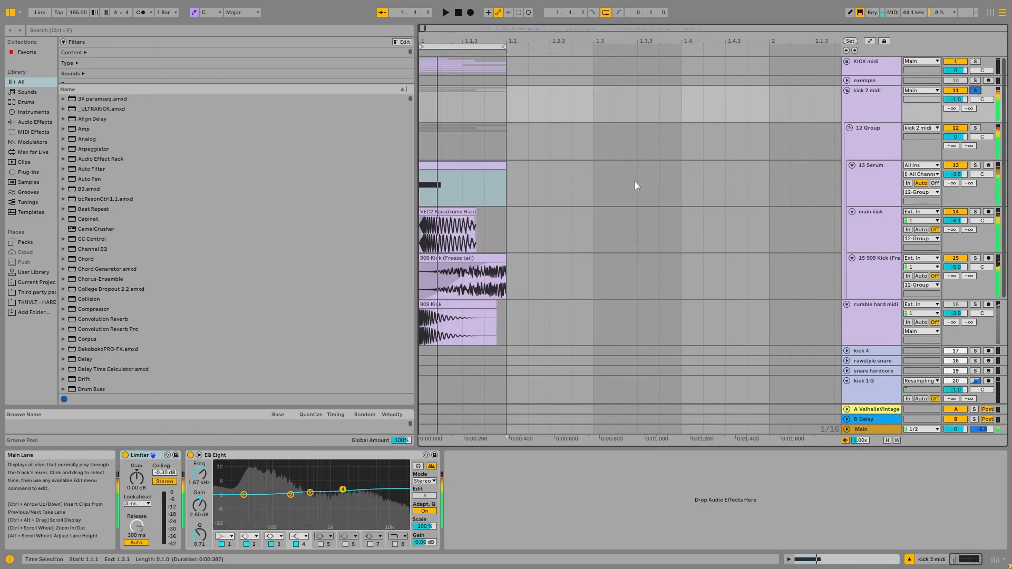
key(space)
click(662, 167)
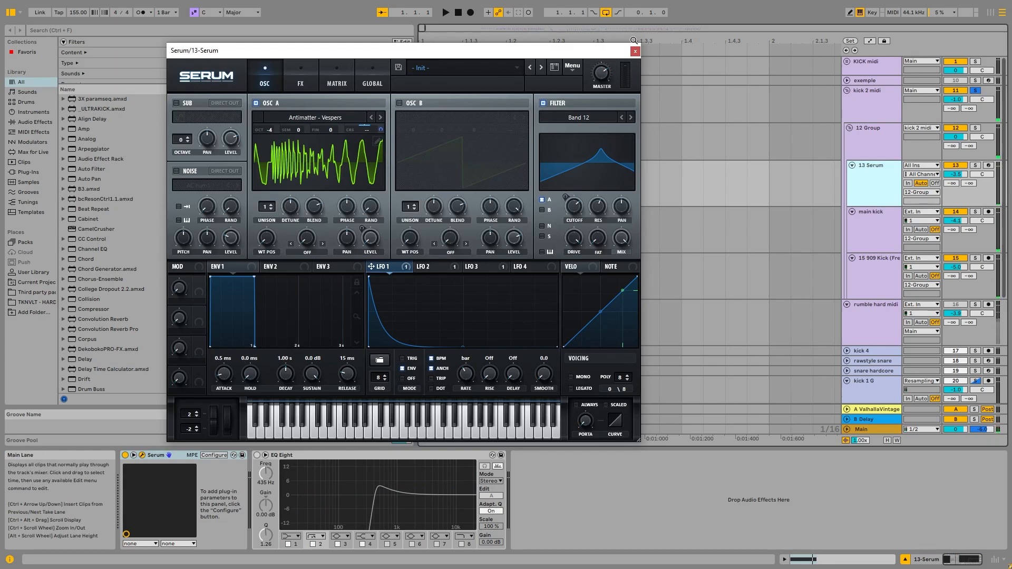
click(639, 46)
click(850, 104)
click(848, 90)
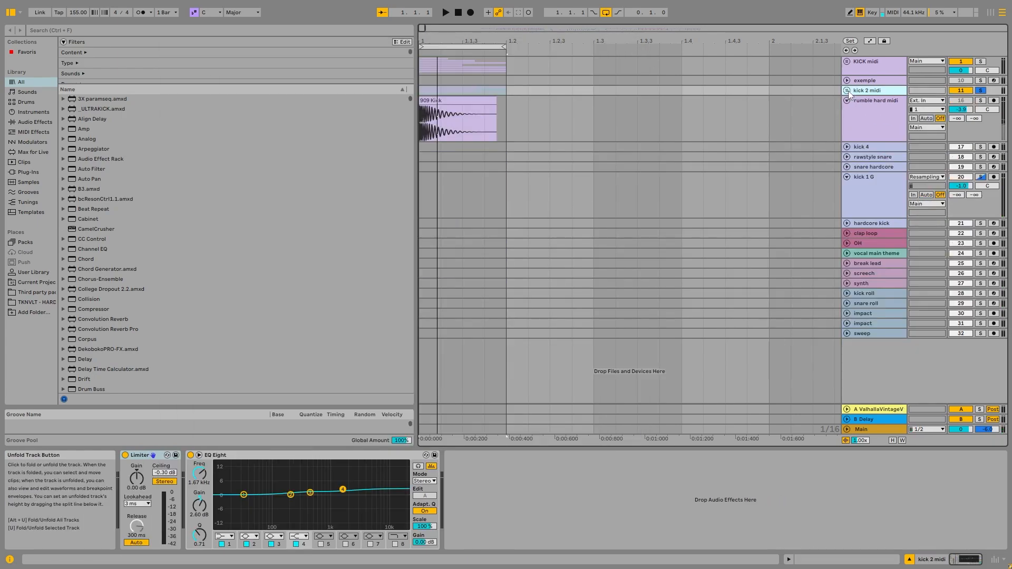
Solo the kick 4 track and audition it from bar 50 of the arrangement.
scroll(433, 104, down, 6)
scroll(429, 119, down, 10)
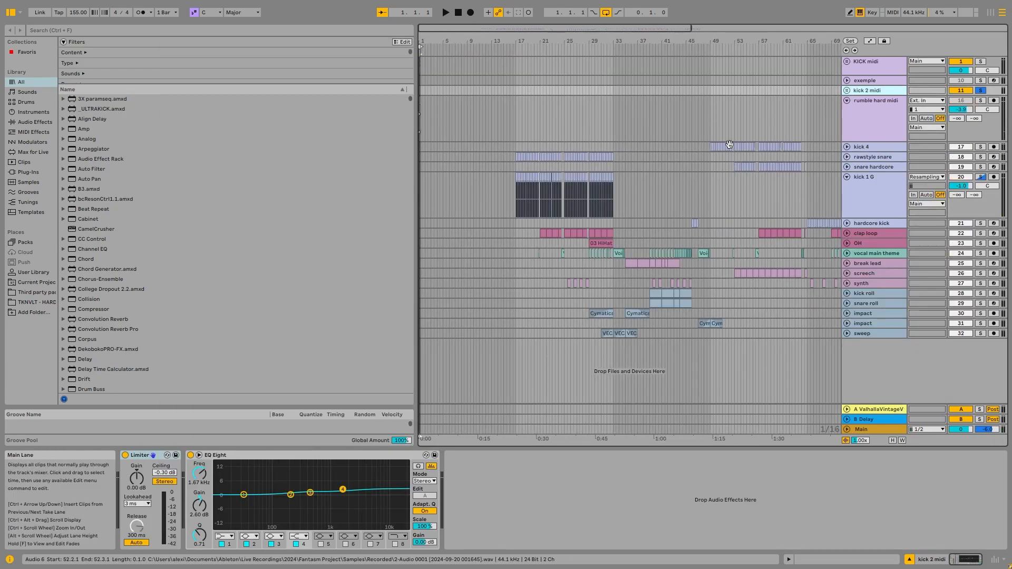
click(717, 119)
click(881, 148)
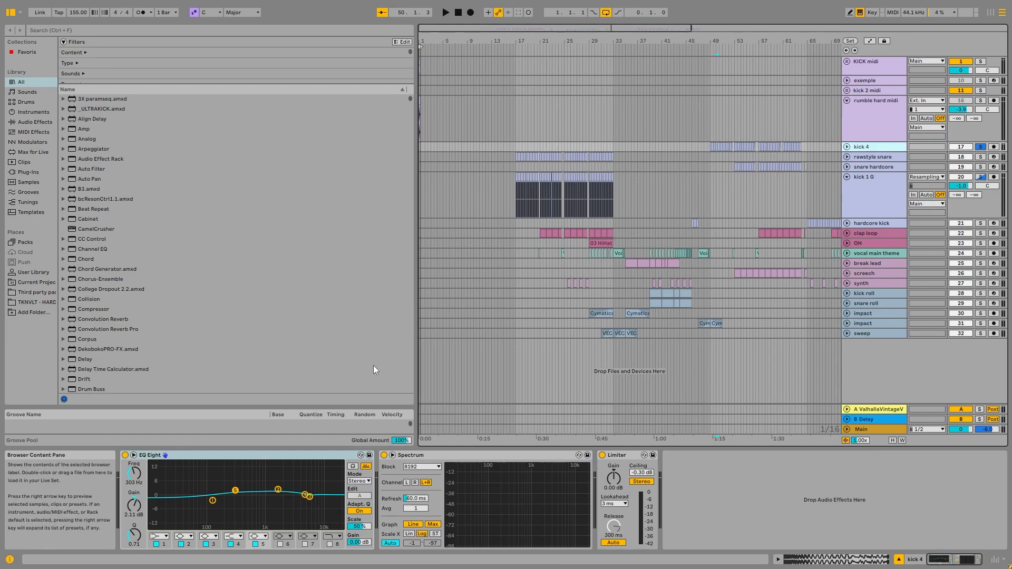
key(space)
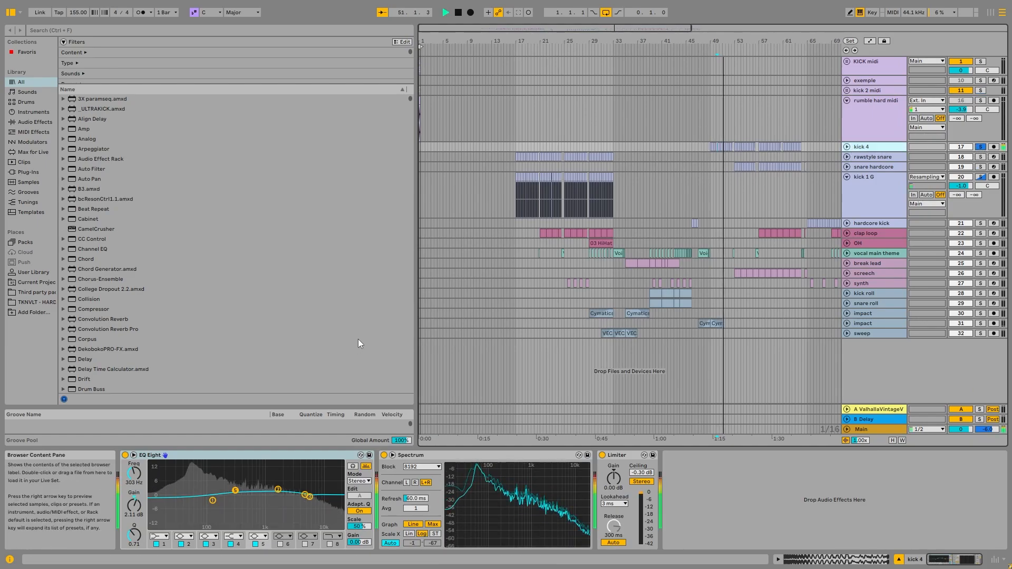
key(space)
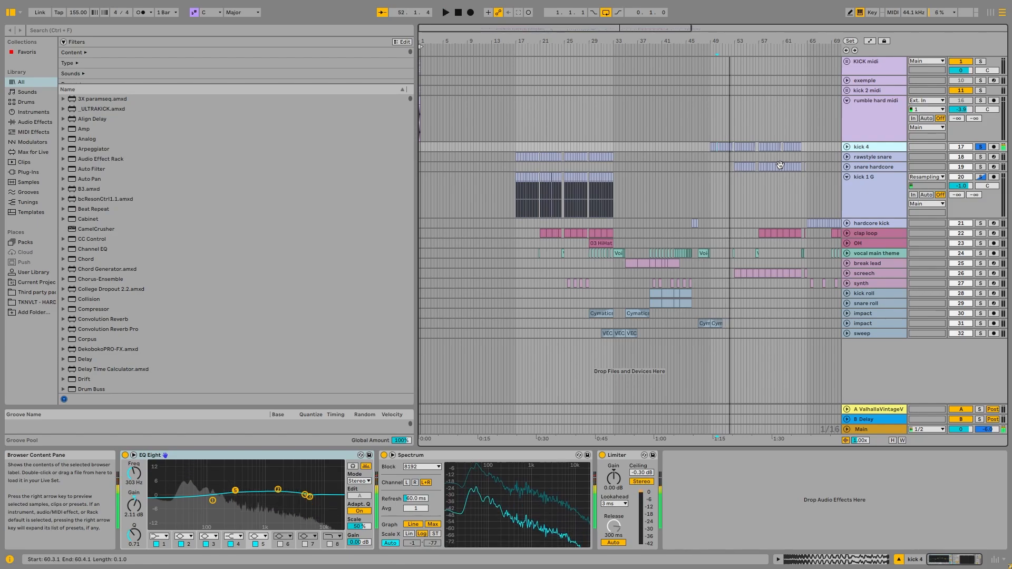
Fold the kick 1 G track and unfold the hardcore kick track around bar 65.
scroll(594, 181, down, 3)
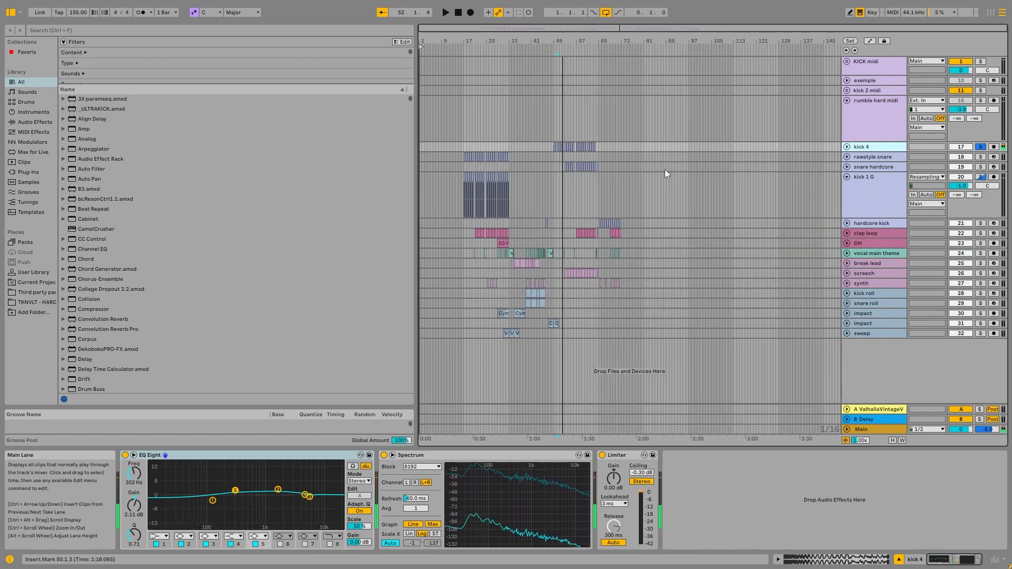
click(847, 176)
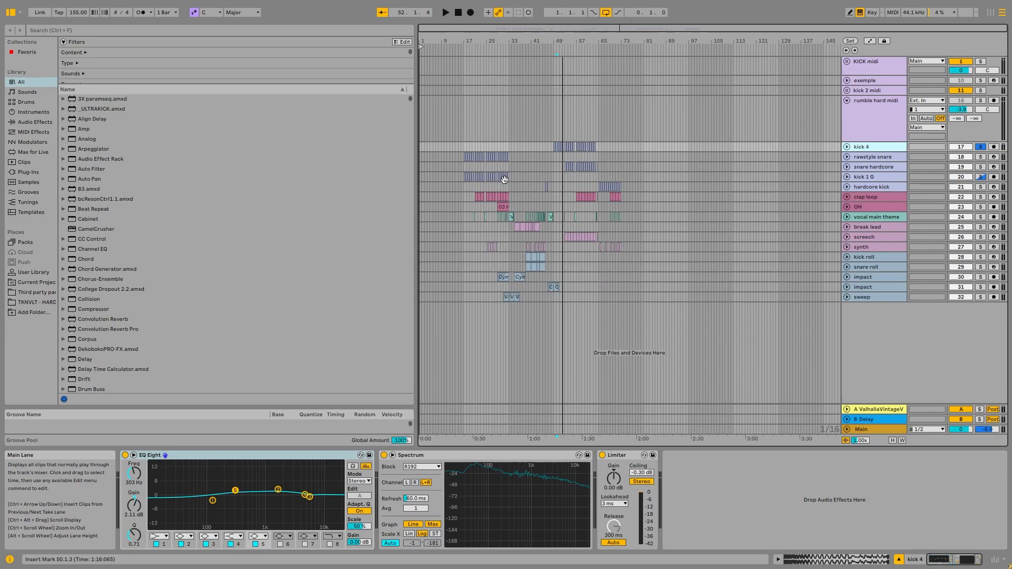
scroll(606, 181, up, 6)
scroll(606, 181, up, 3)
click(525, 184)
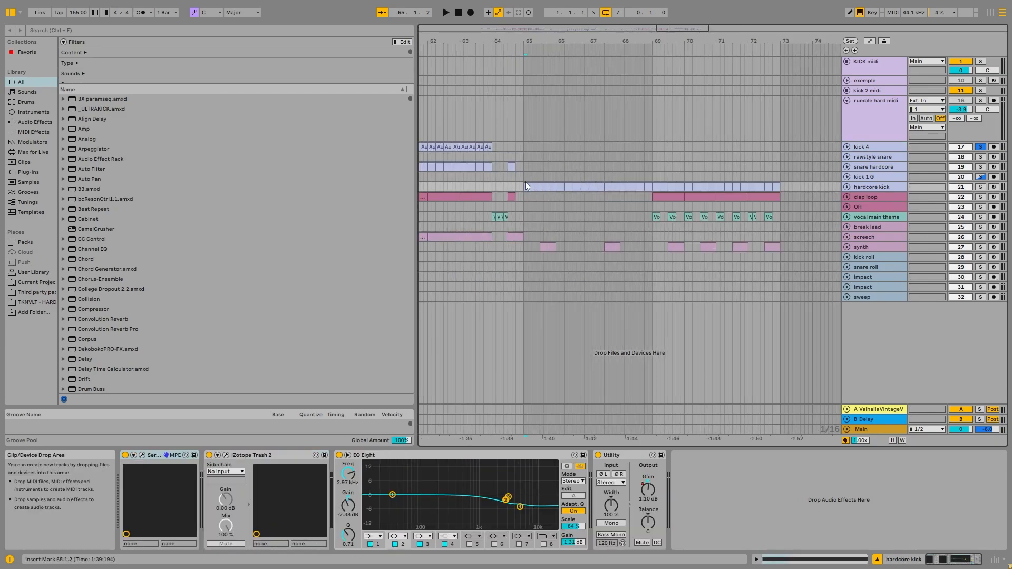
key(u)
Solo the hardcore kick track and audition it from its first clip at bar 65.
click(532, 188)
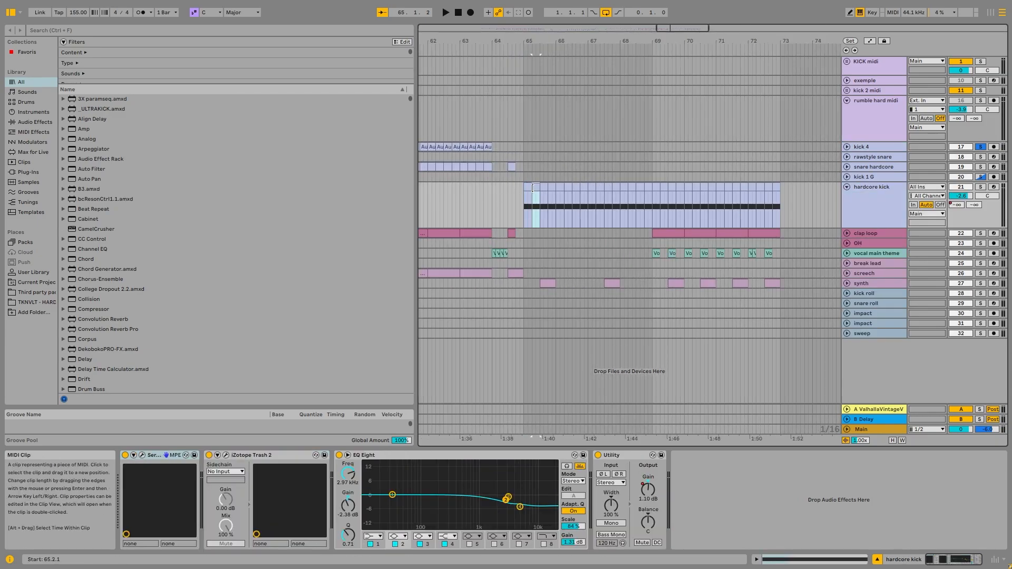
click(980, 186)
key(space)
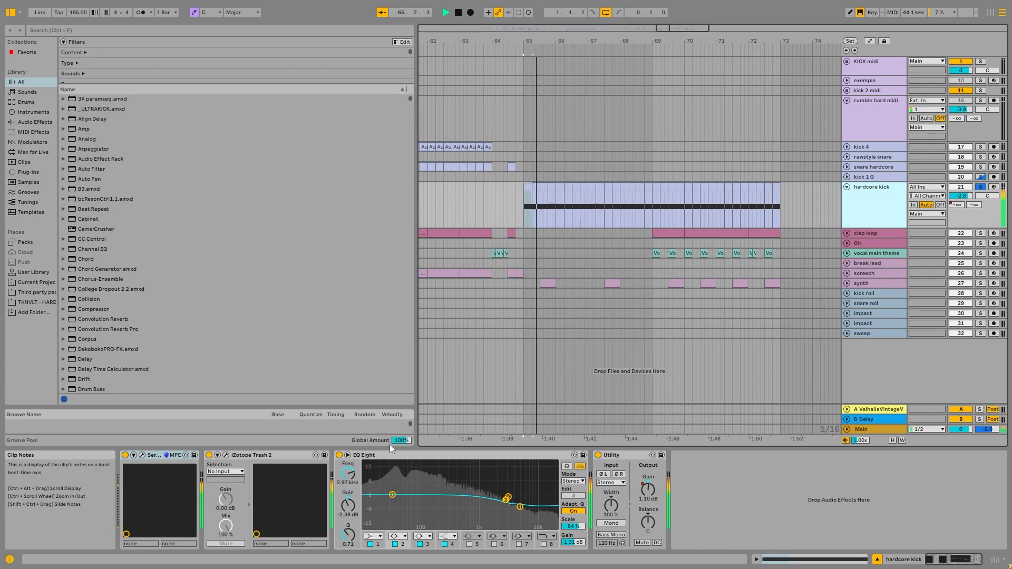
key(space)
Open the hardcore kick track's Serum window and move it clear of the device chain.
click(142, 455)
drag(338, 54, 504, 31)
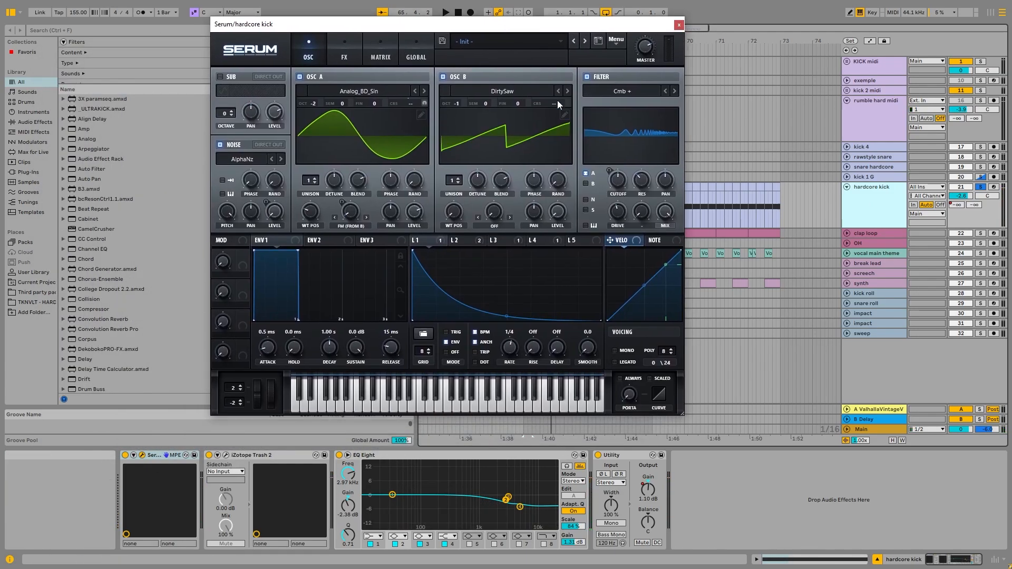
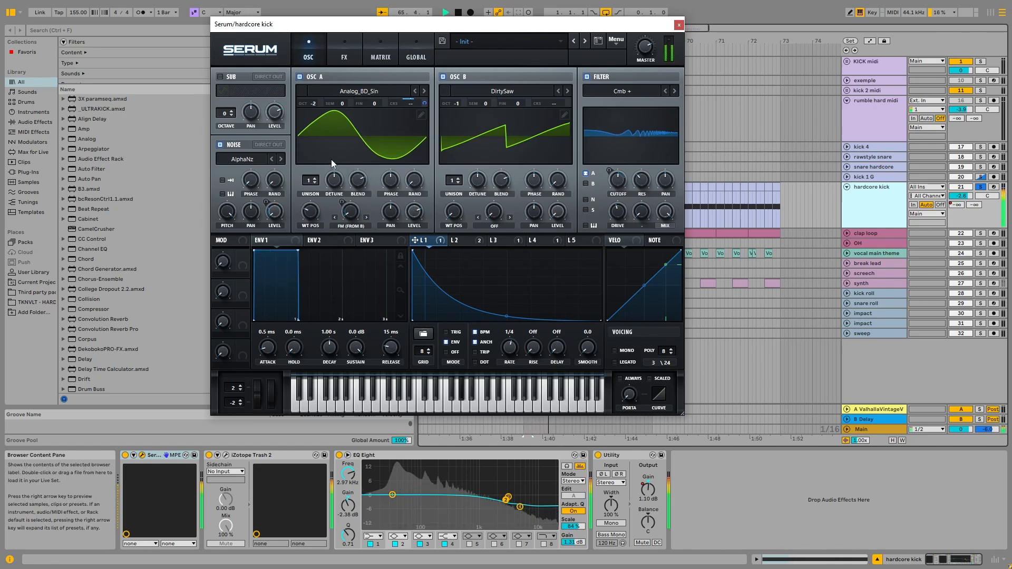
Audition the hardcore kick with Serum's oscillator B switched off, and switch the oscillator back on.
click(443, 77)
key(space)
click(444, 77)
key(space)
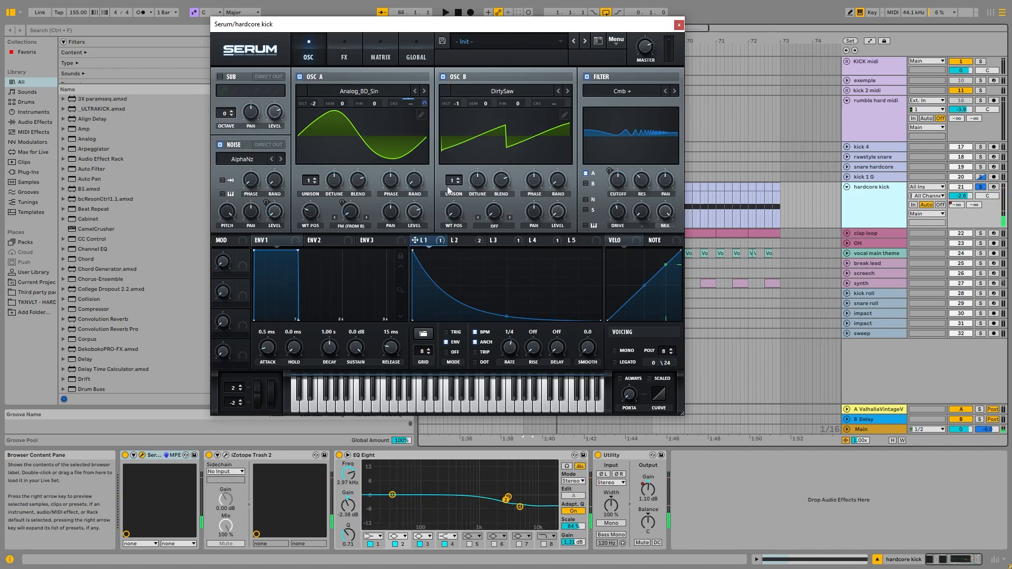
Examine the curves and targets of LFO 3, LFO 2, LFO 1 and LFO 4 while auditioning the hardcore kick.
click(503, 243)
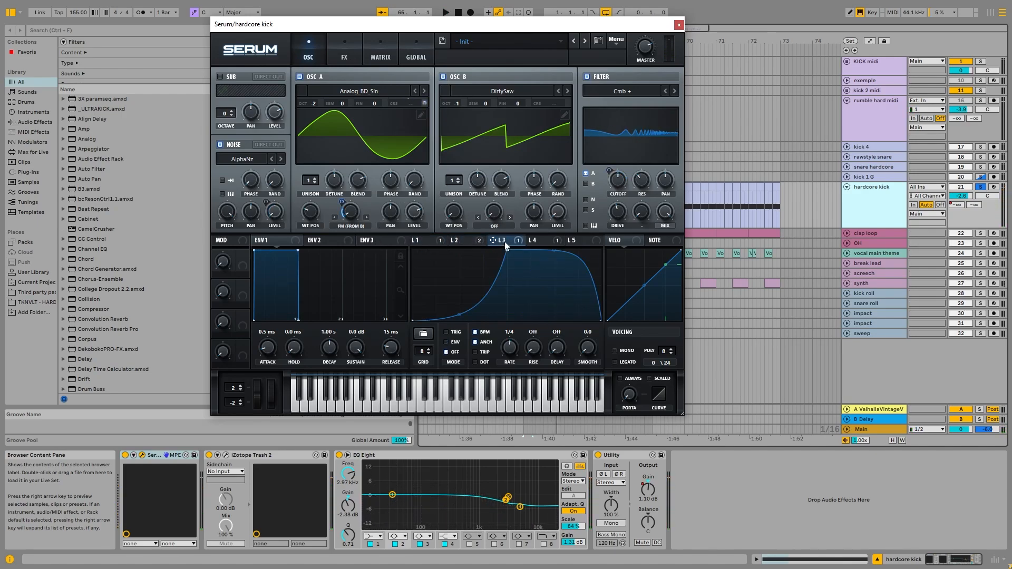
key(space)
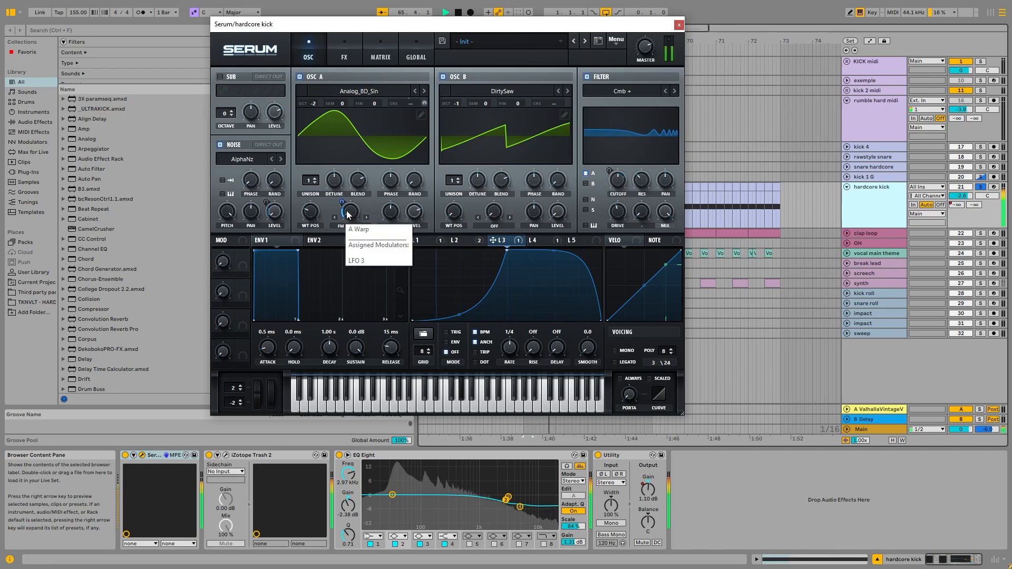
click(469, 240)
key(space)
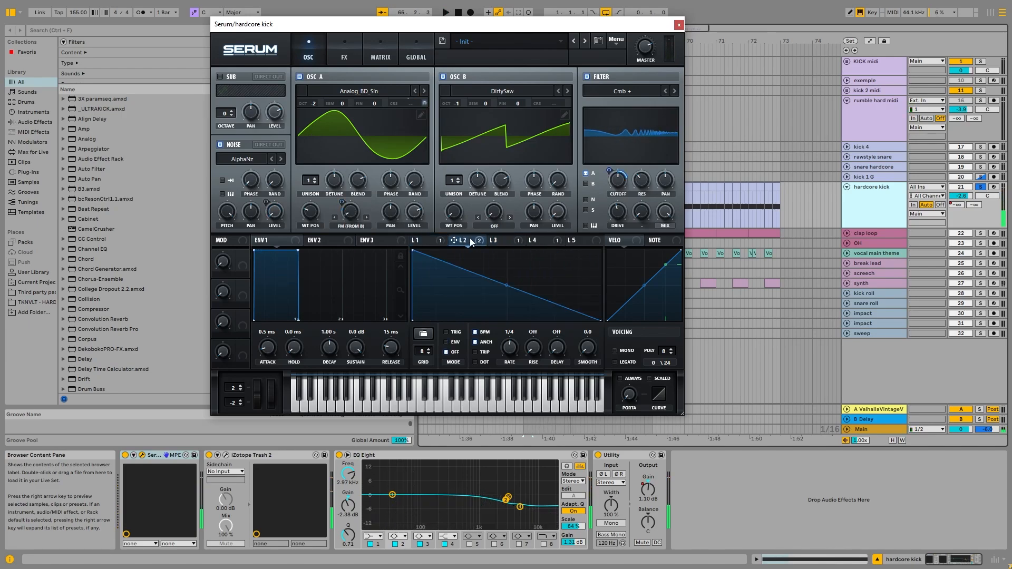
click(415, 240)
key(space)
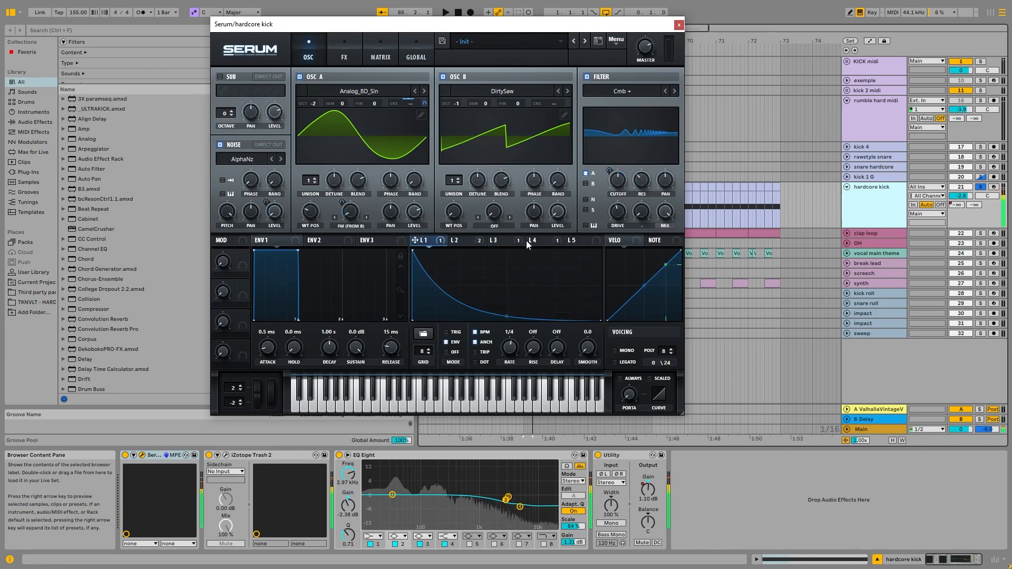
click(525, 241)
click(539, 240)
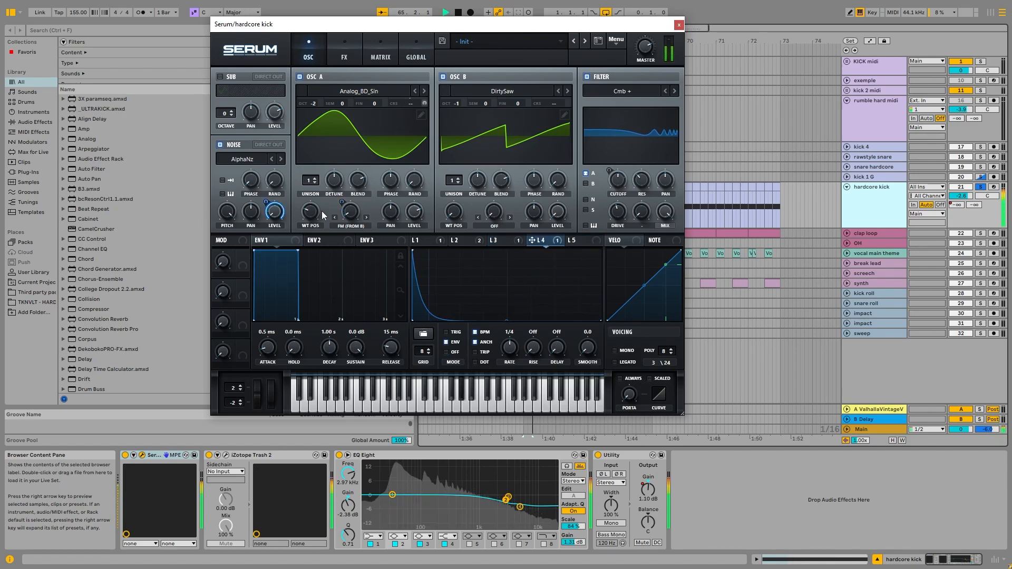
Audition the kick without the noise, and audition the noise alone with oscillators A and B switched off.
key(space)
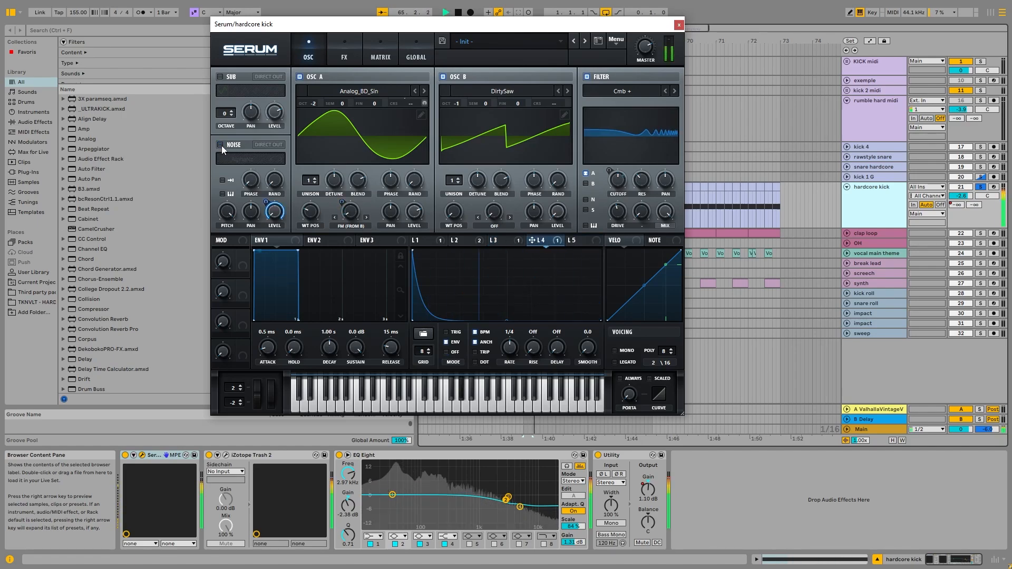
click(300, 77)
click(441, 76)
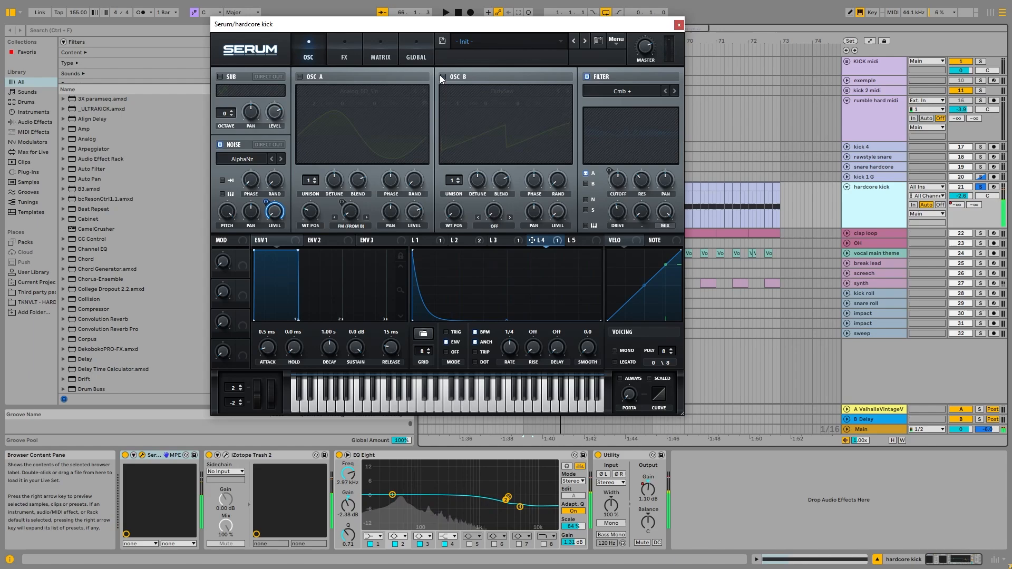
key(space)
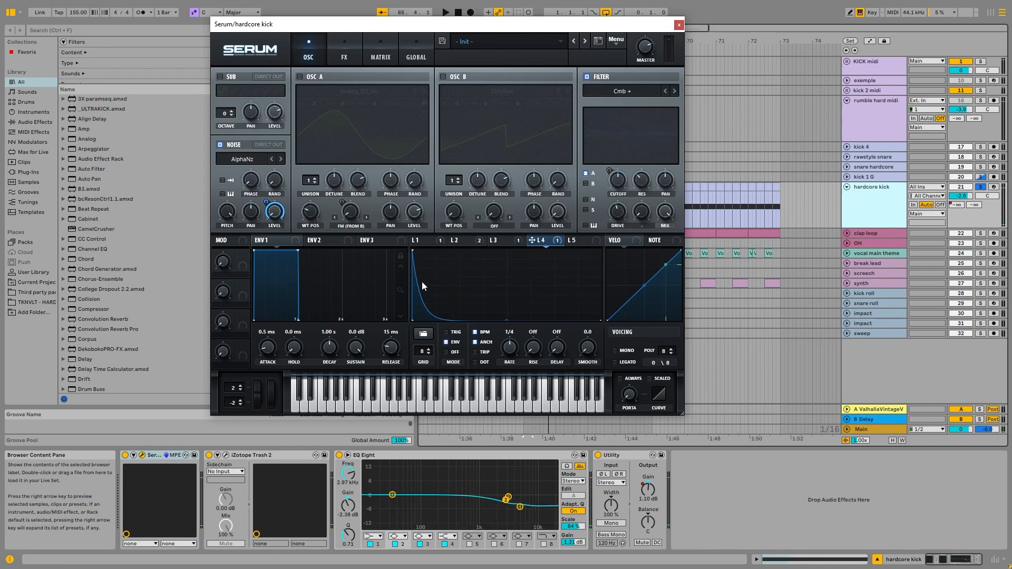
Switch oscillators A and B back on and audition the kick with Serum's filter bypassed.
click(443, 77)
click(300, 77)
key(space)
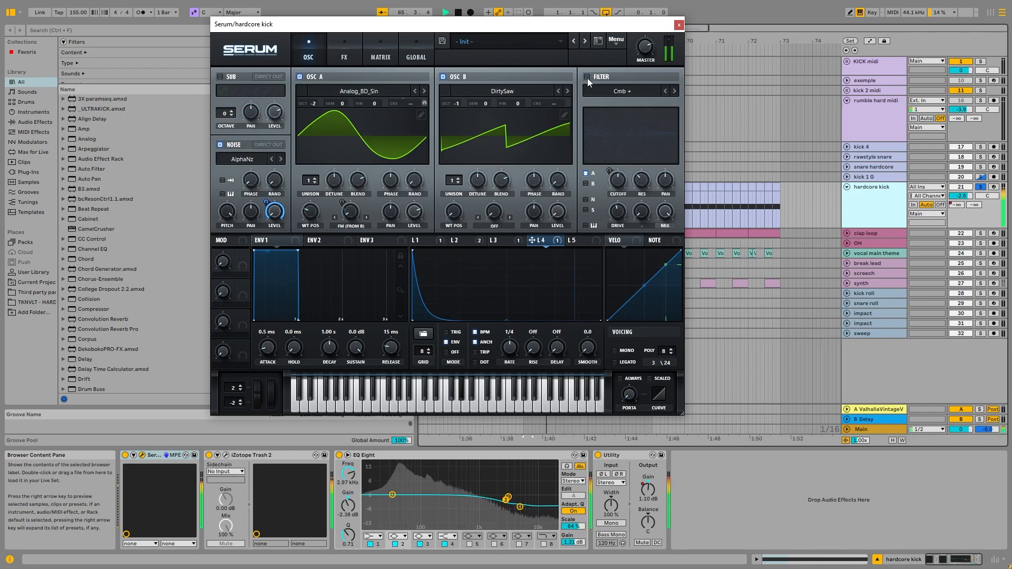
key(space)
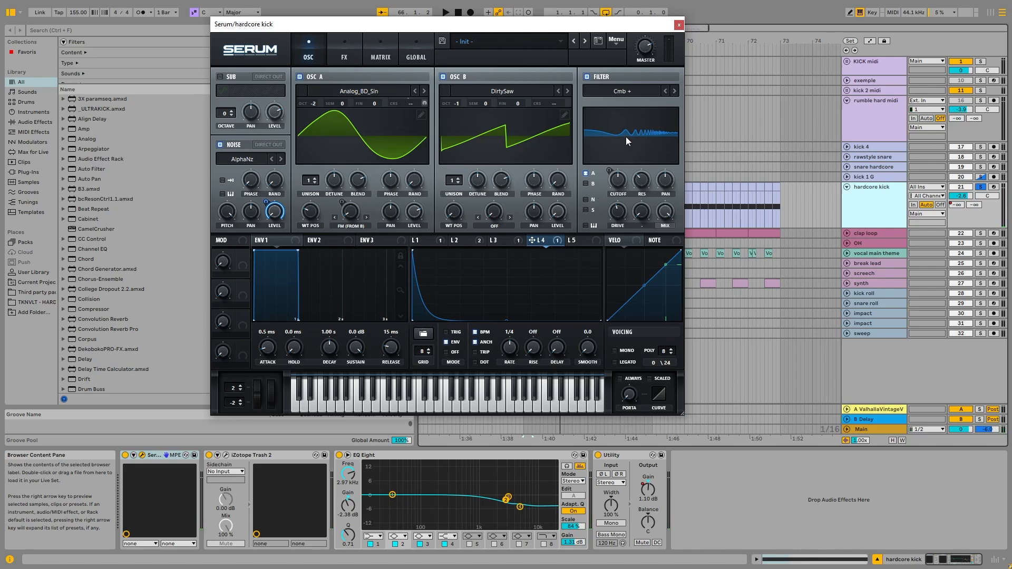
Open Serum's effects page and audition the kick with the distortion switched off and on again.
click(344, 50)
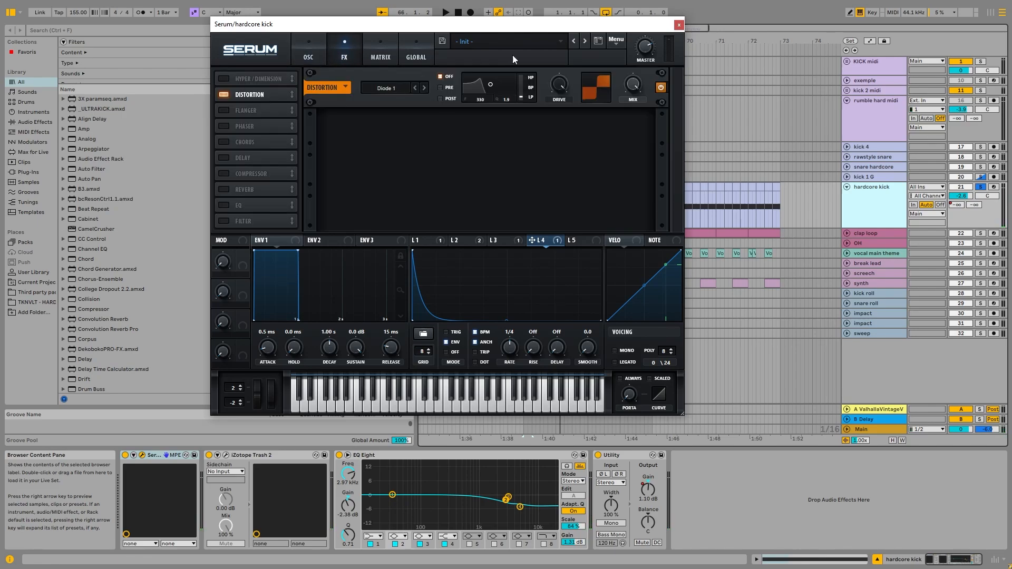
click(225, 95)
key(space)
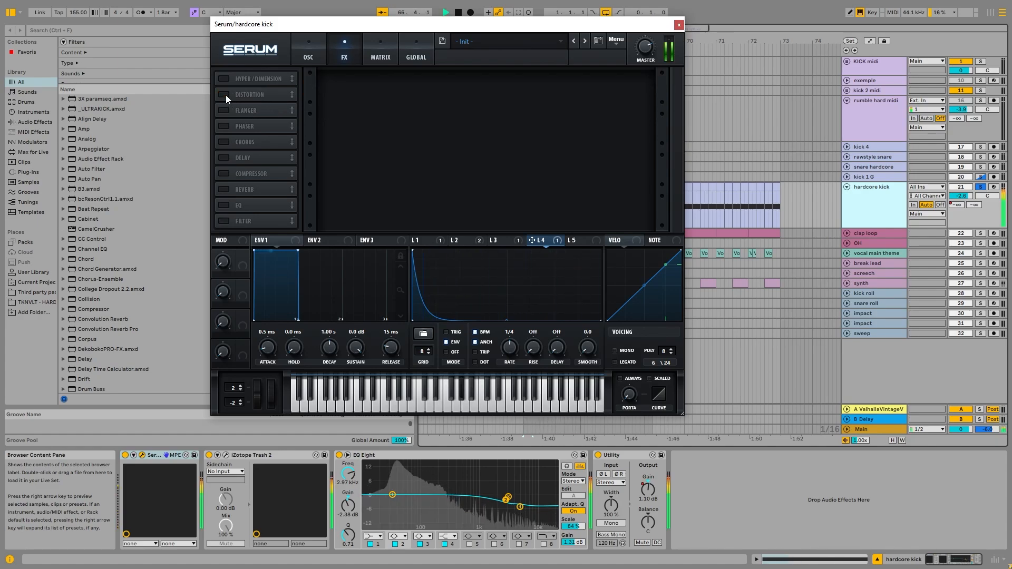
click(225, 95)
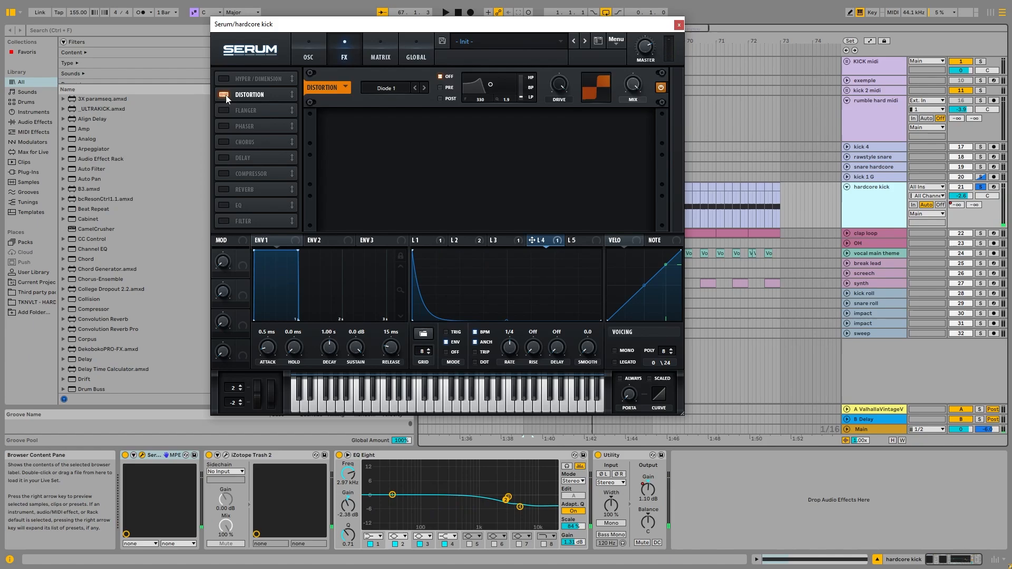
key(space)
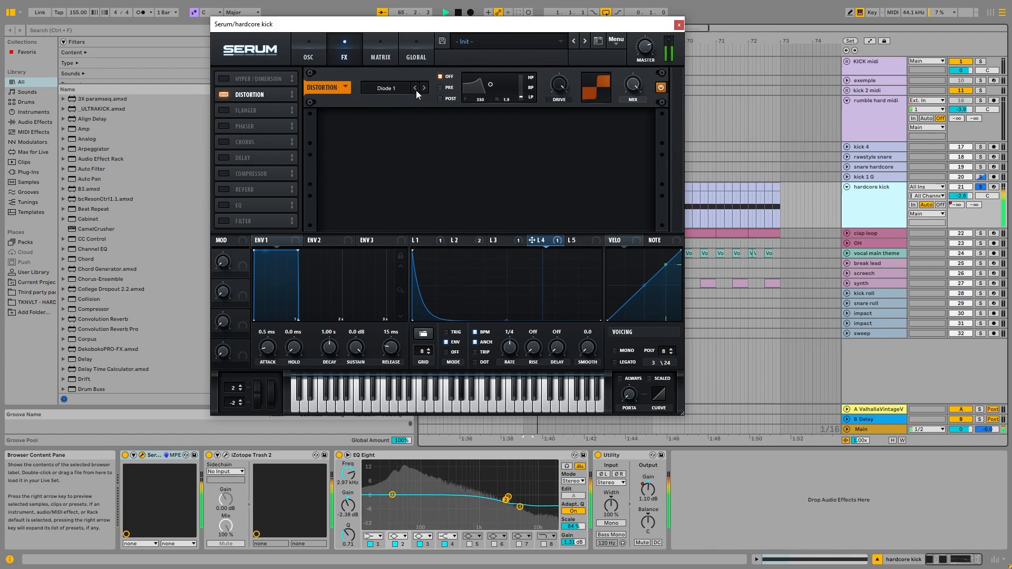
Compare the HardClip, Diode 1 and Diode 2 distortion modes on the playing kick, and show Serum's modulation matrix.
click(416, 88)
key(space)
key(space)
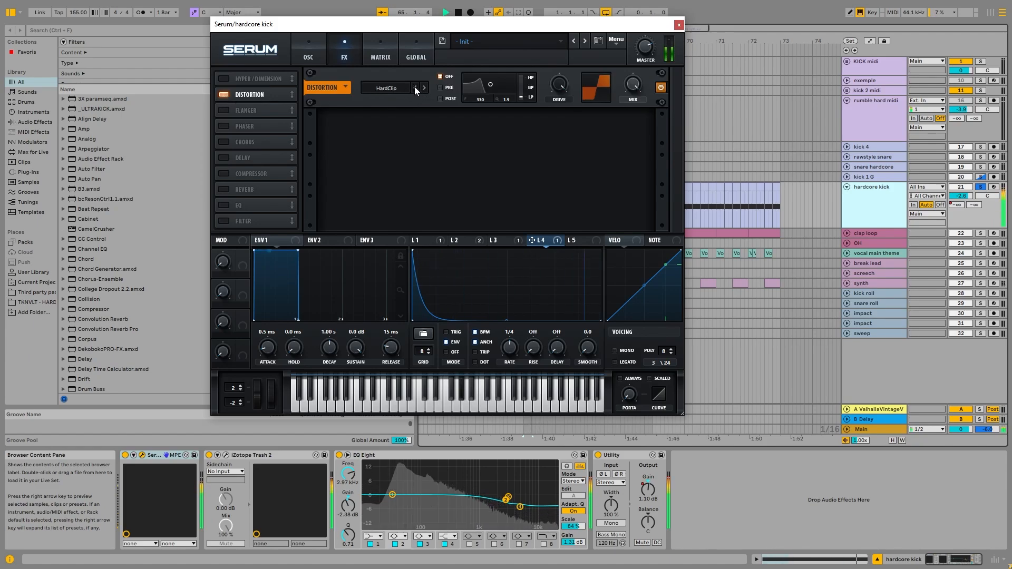
click(425, 87)
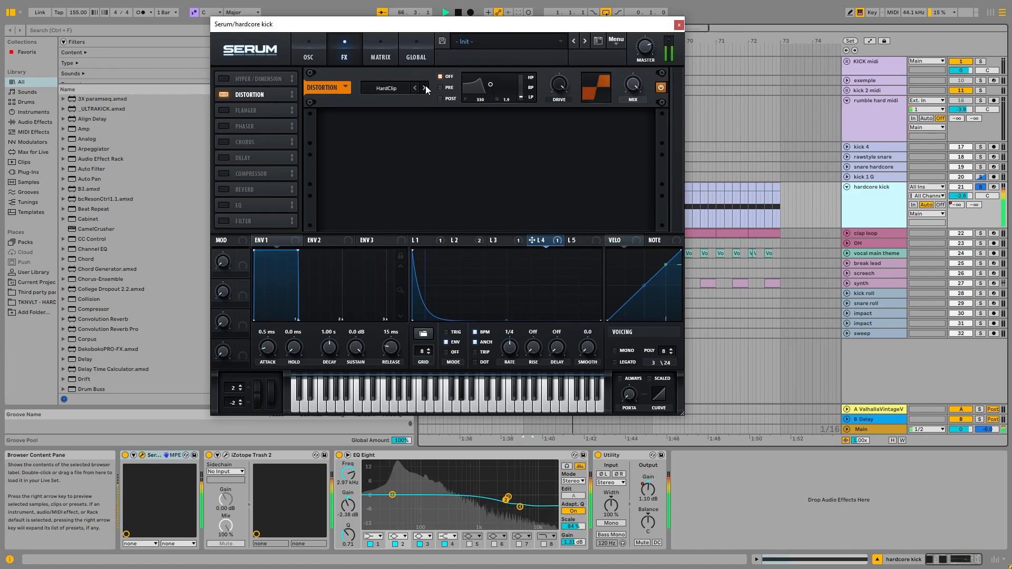
click(424, 87)
click(415, 87)
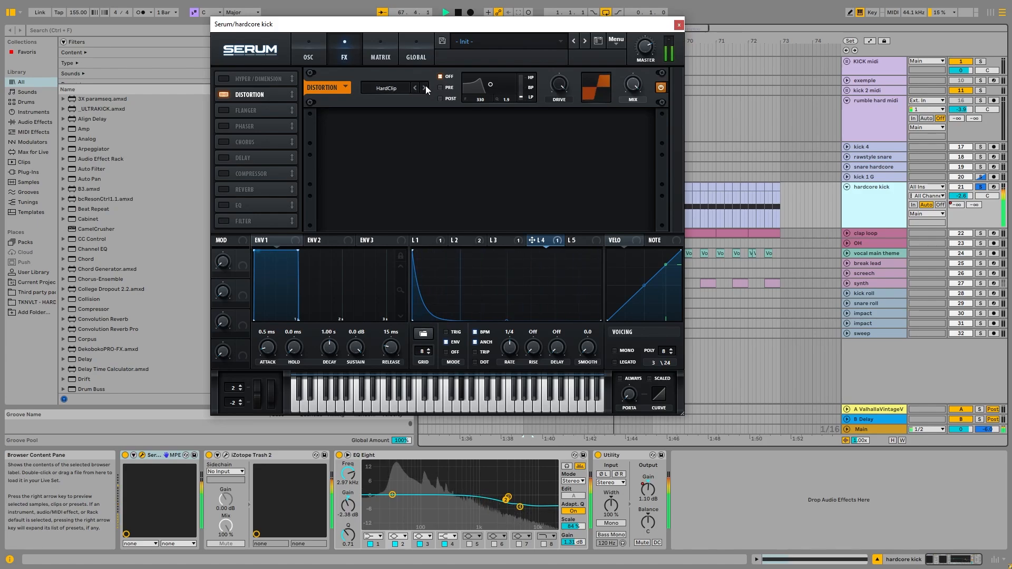
click(425, 87)
click(425, 87)
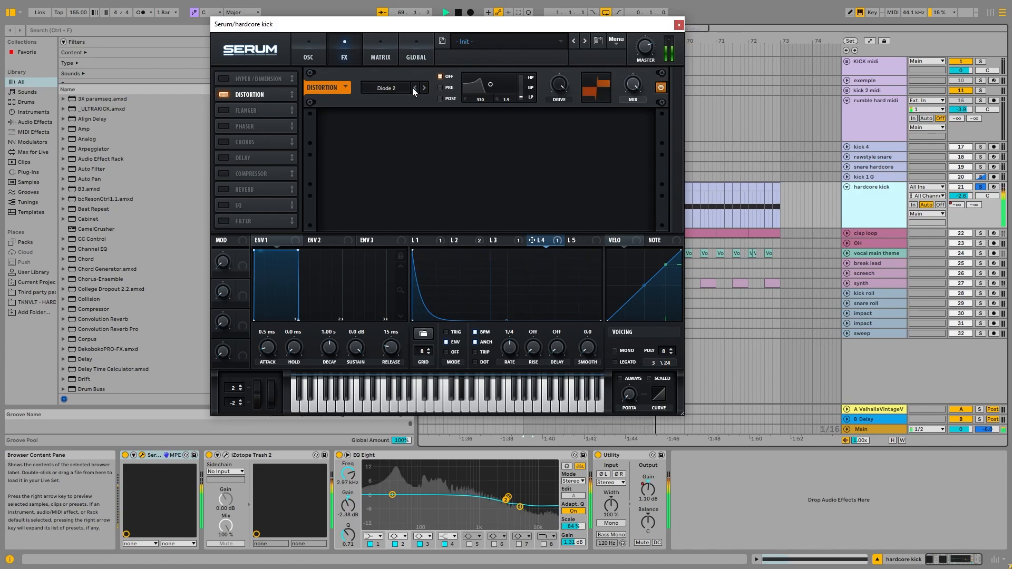
click(391, 58)
key(space)
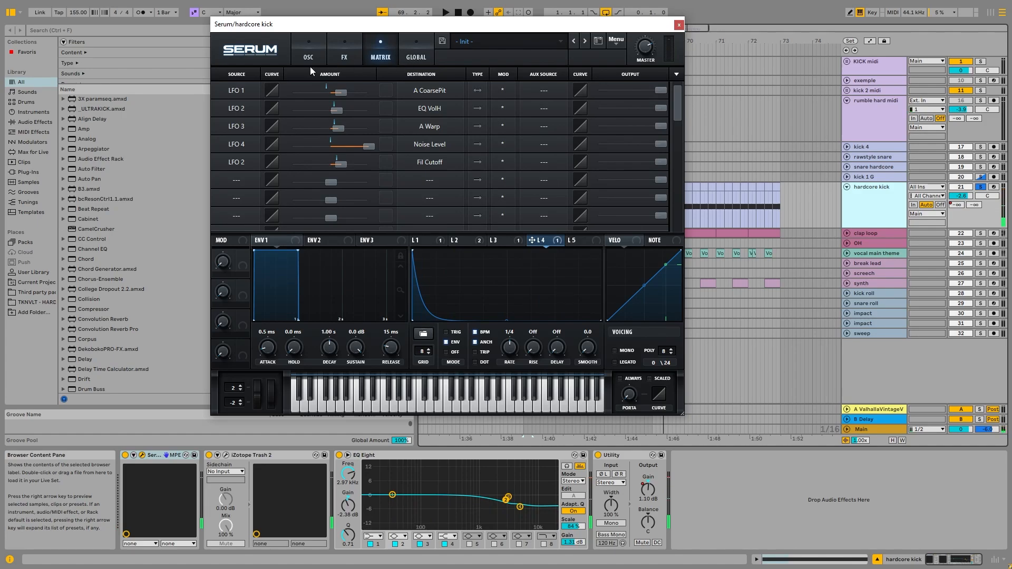
Open the hardcore kick's iZotope Trash 2 window and audition the kick with the device deactivated and active.
click(225, 454)
drag(729, 81, 508, 26)
key(space)
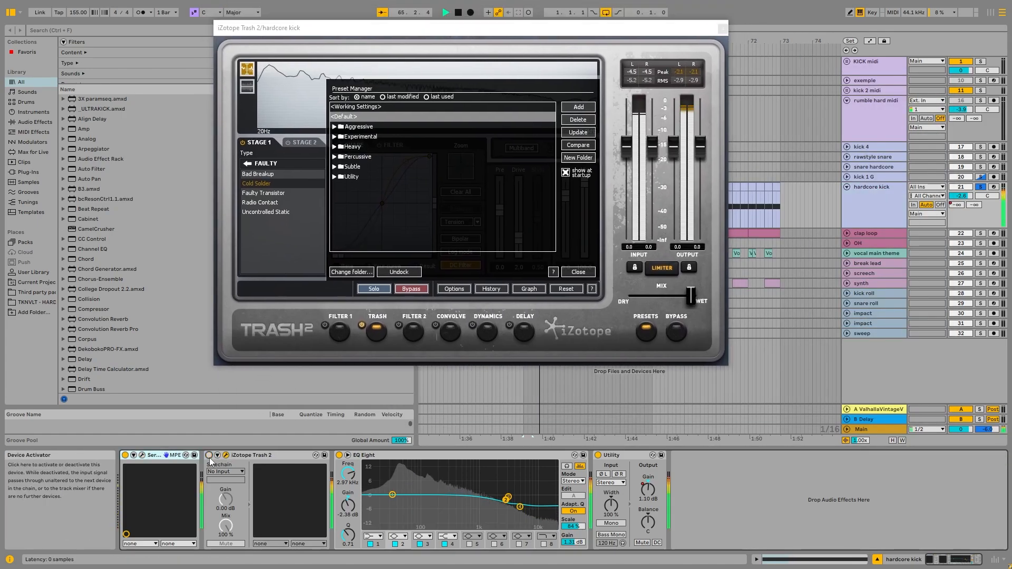
click(209, 456)
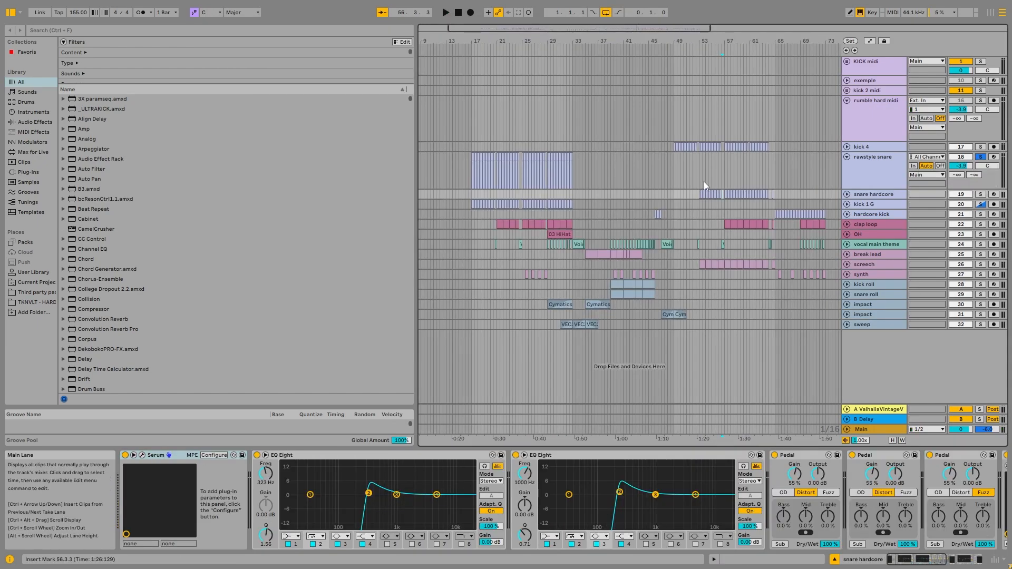
Select the snare hardcore track's first clip at bar 53 and solo the track.
click(704, 181)
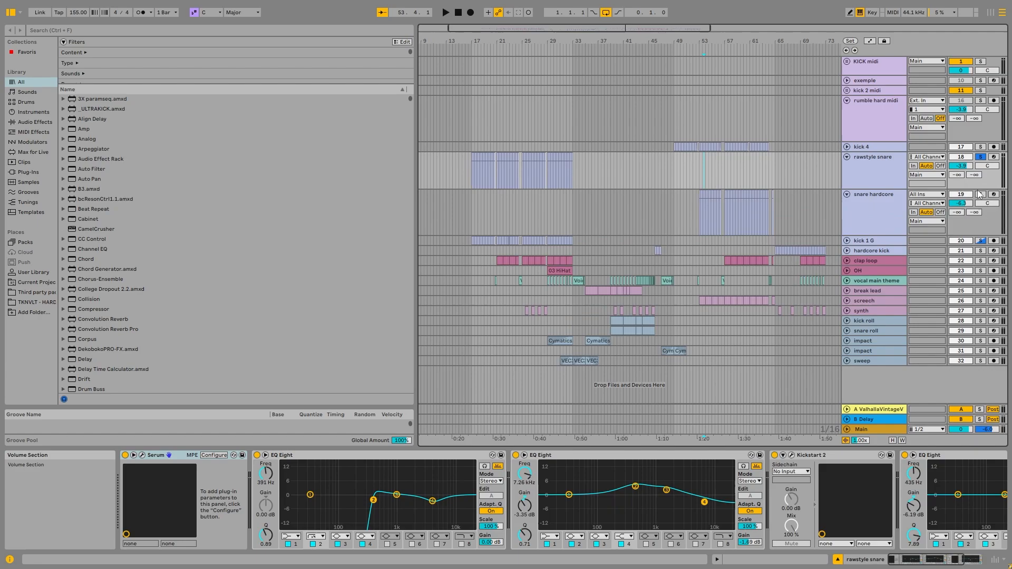
scroll(717, 189, up, 5)
click(517, 194)
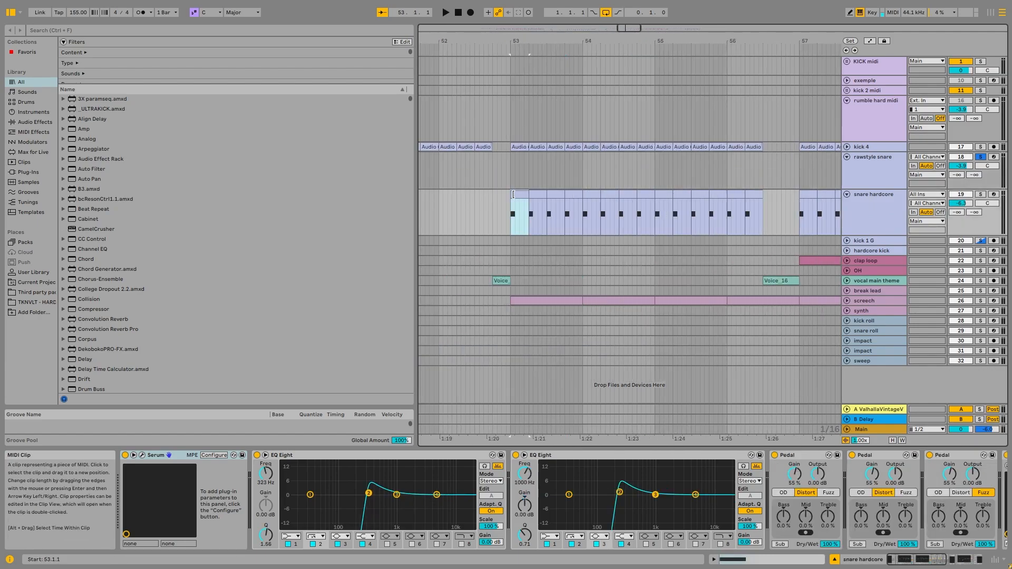
click(980, 194)
Boost band 3 of the snare hardcore's second EQ Eight by 3.35 dB at 861 Hz during playback.
key(space)
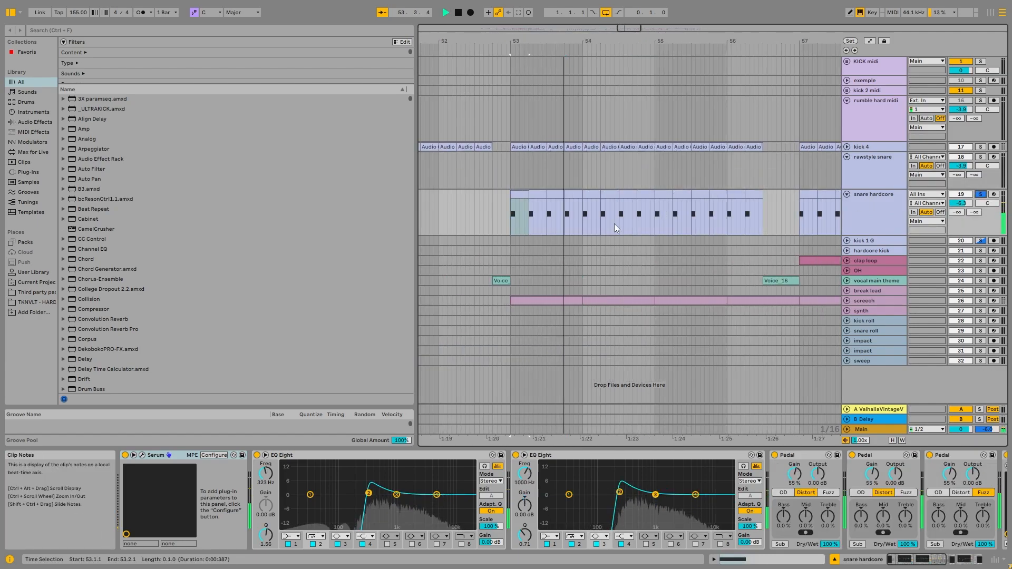
drag(655, 494, 651, 488)
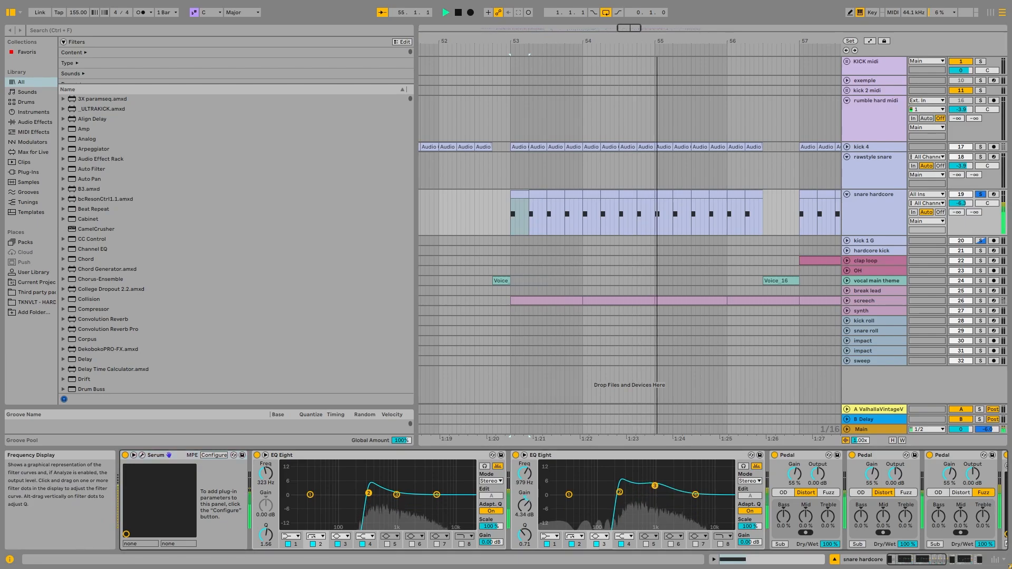
key(space)
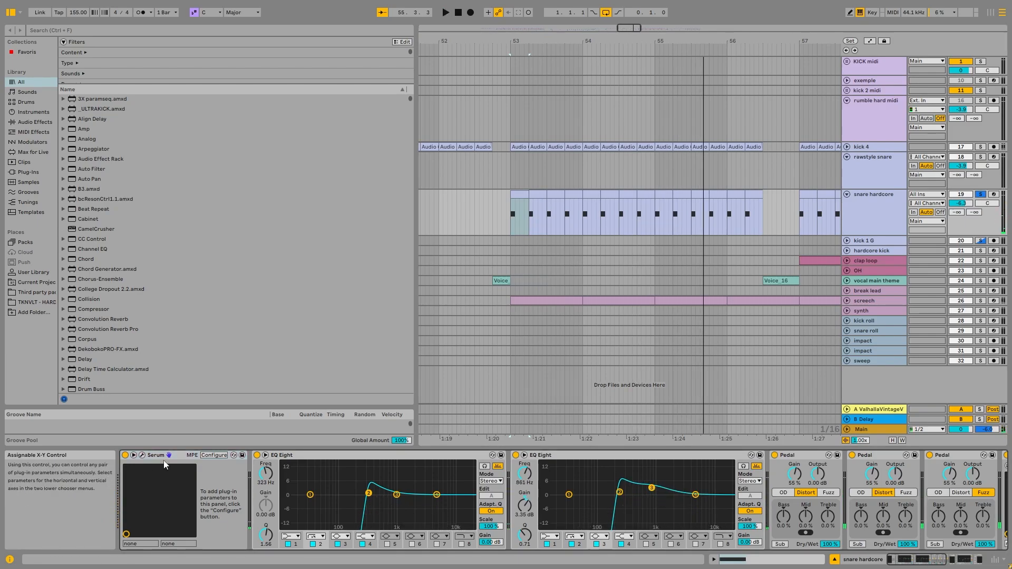
Inspect the snare hardcore's Serum and device chain, and group the effects following Serum into a deactivated rack.
click(143, 457)
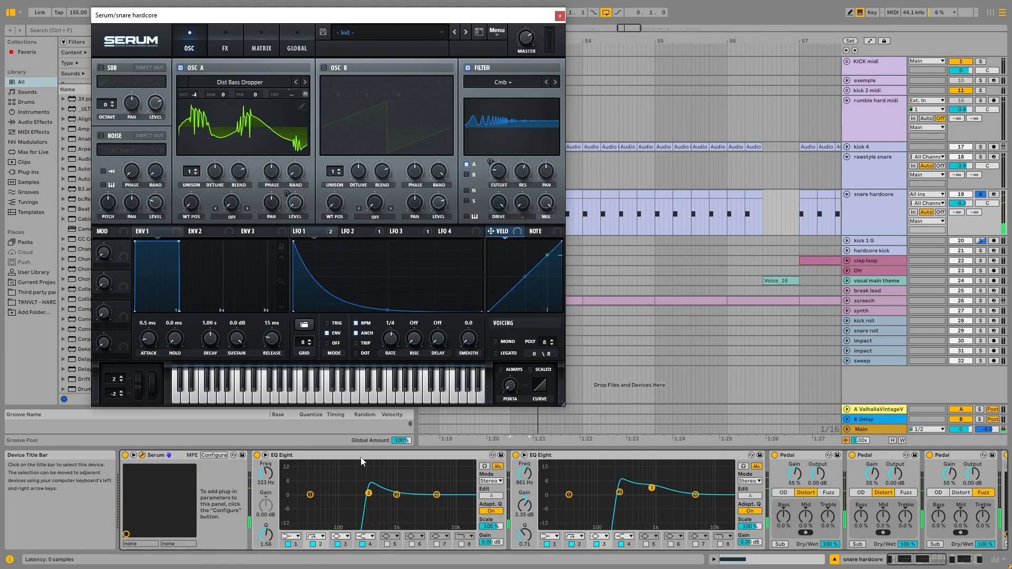
drag(936, 560, 972, 558)
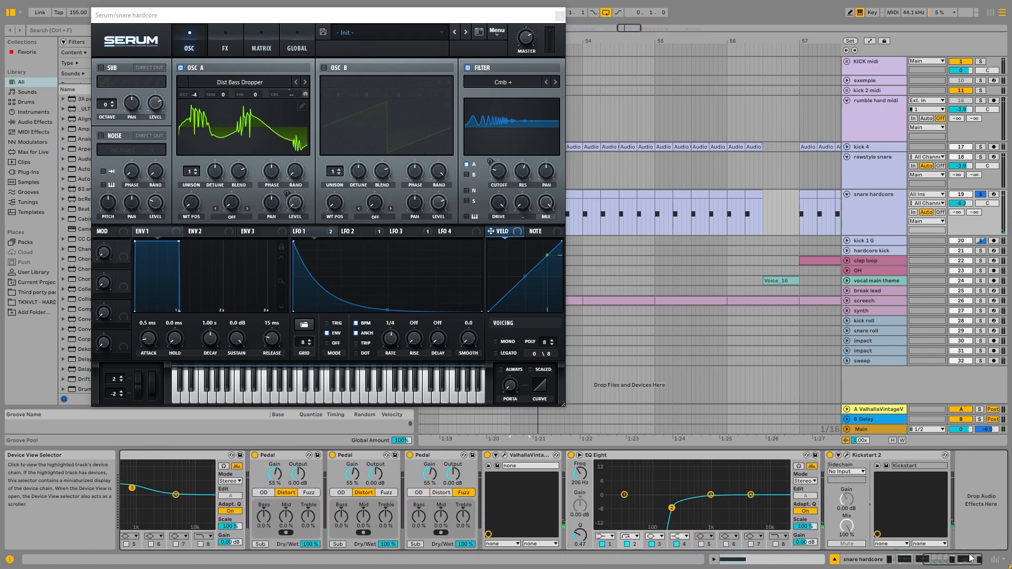
scroll(899, 461, up, 10)
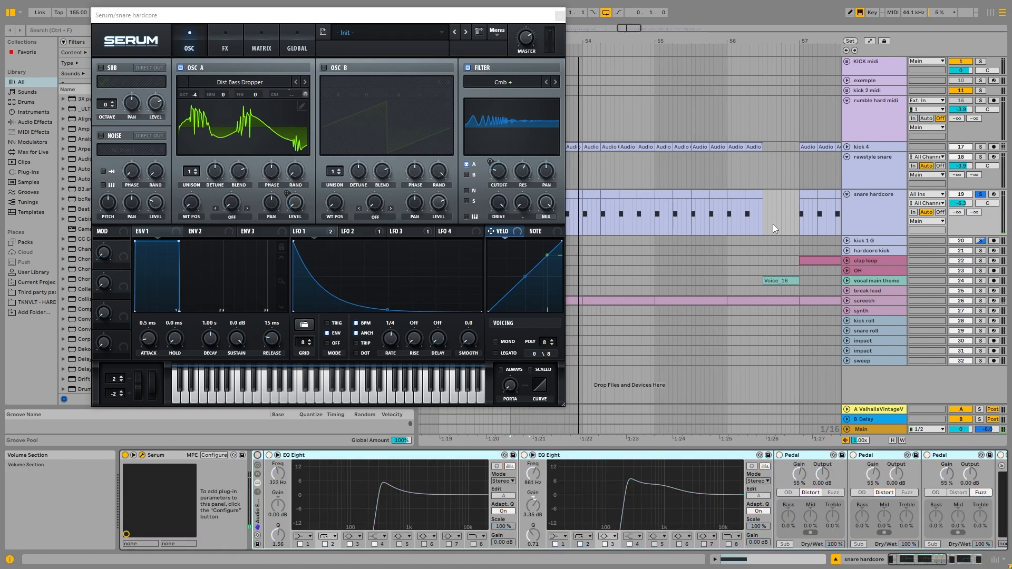
click(560, 16)
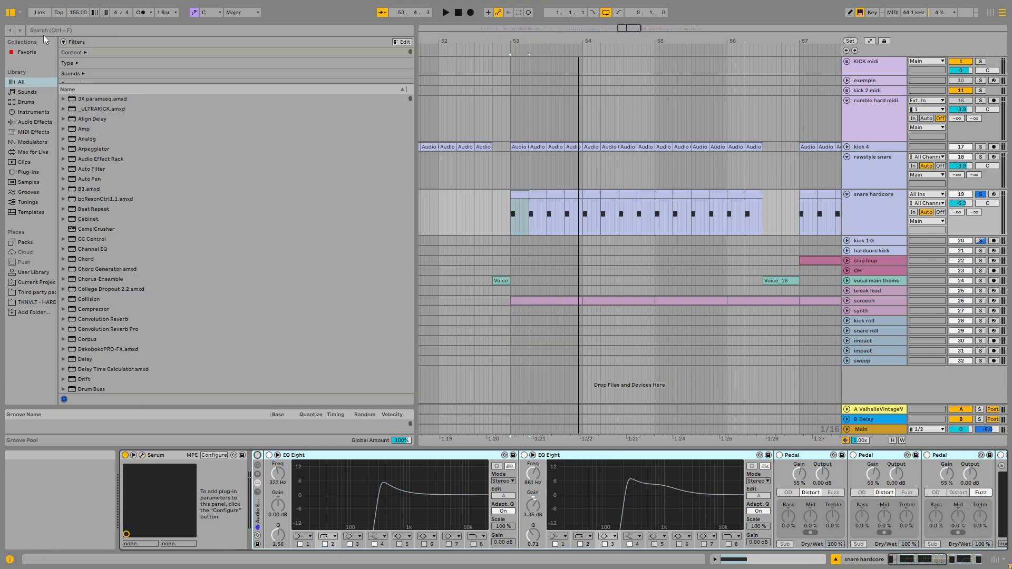
Search the browser for "eq" and insert an EQ Eight between Serum and the effect rack.
click(30, 84)
click(72, 30)
text(eq)
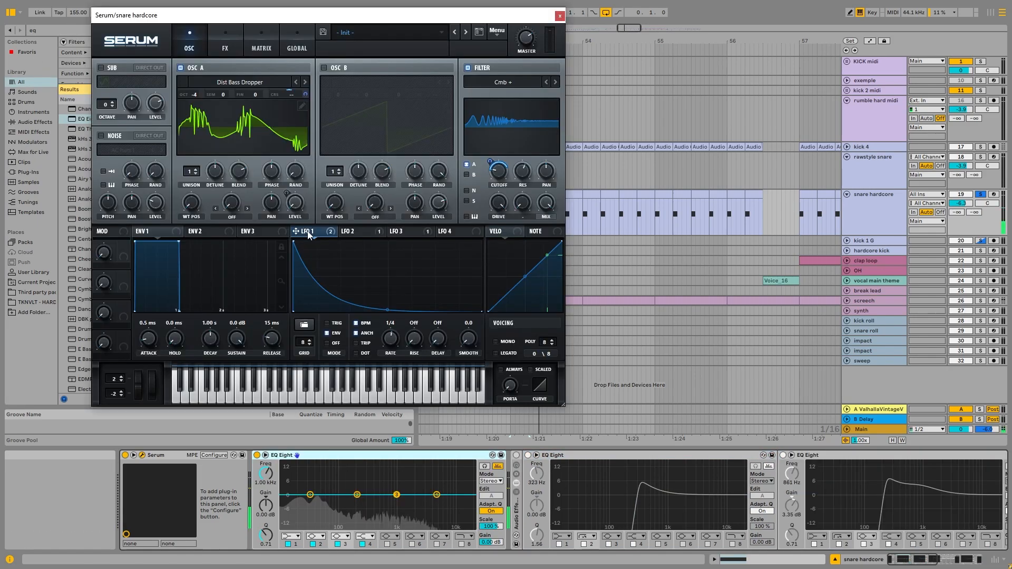
Show Serum's LFO 2 and set oscillator A's octave to -3 while auditioning the snare.
click(356, 232)
key(space)
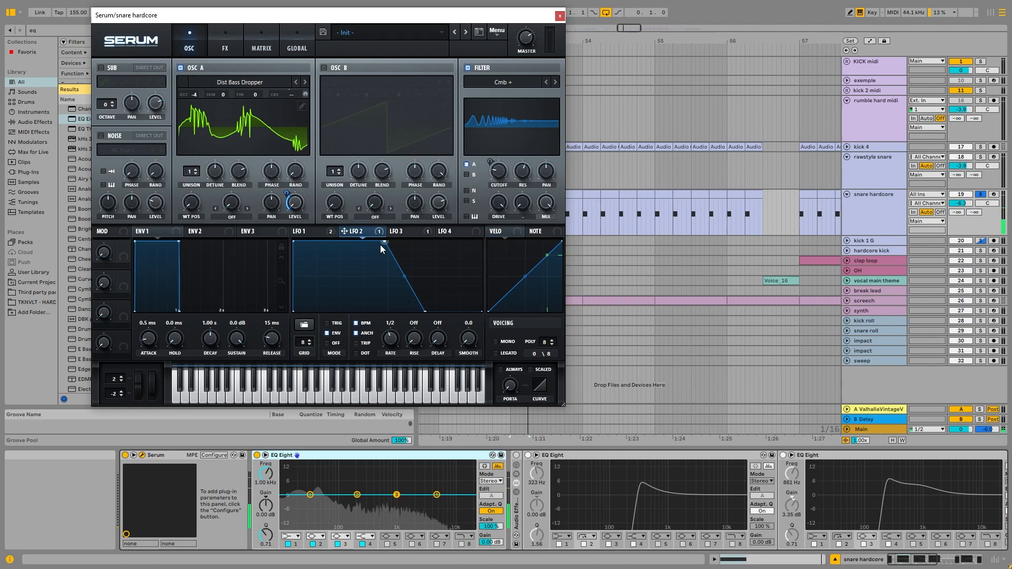
drag(194, 95, 200, 84)
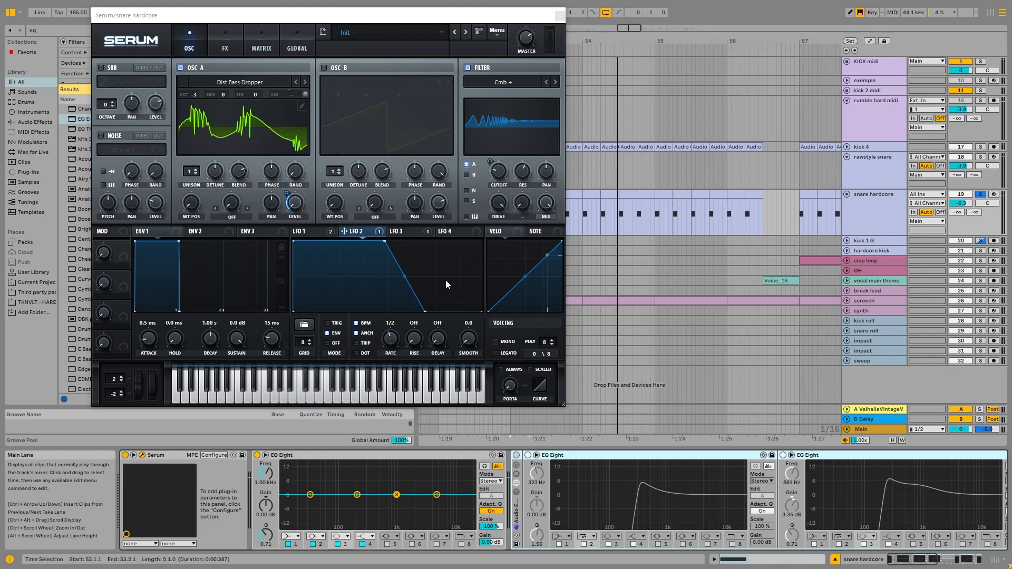
key(space)
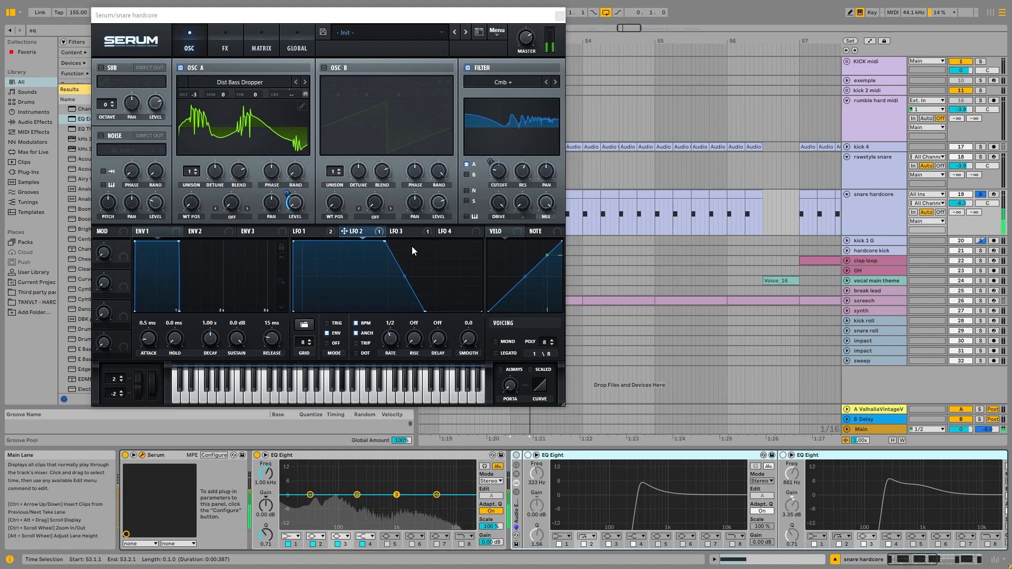
Reactivate the effect rack on snare hardcore and review its device chain while auditioning the snare.
key(space)
click(516, 455)
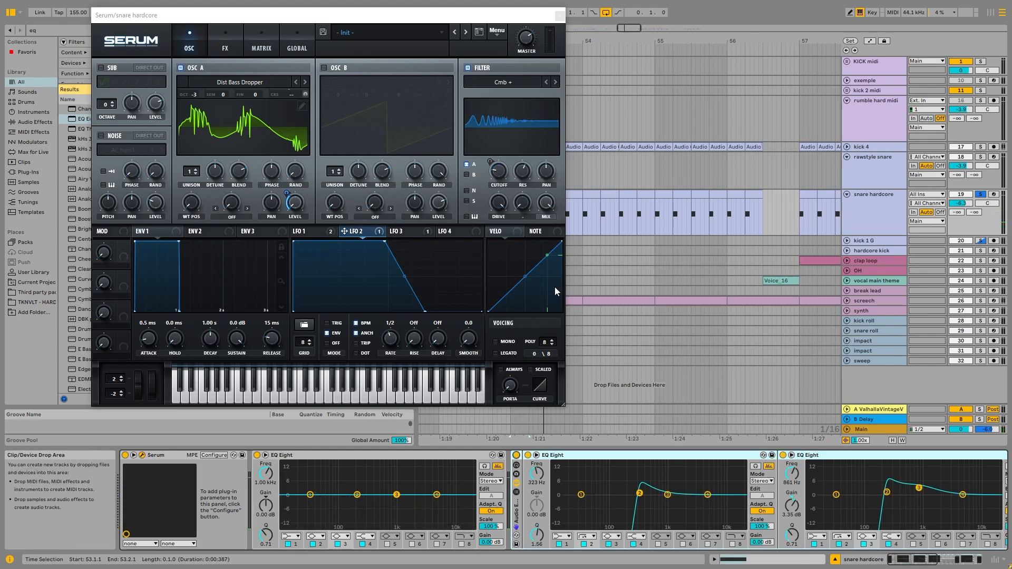
click(903, 560)
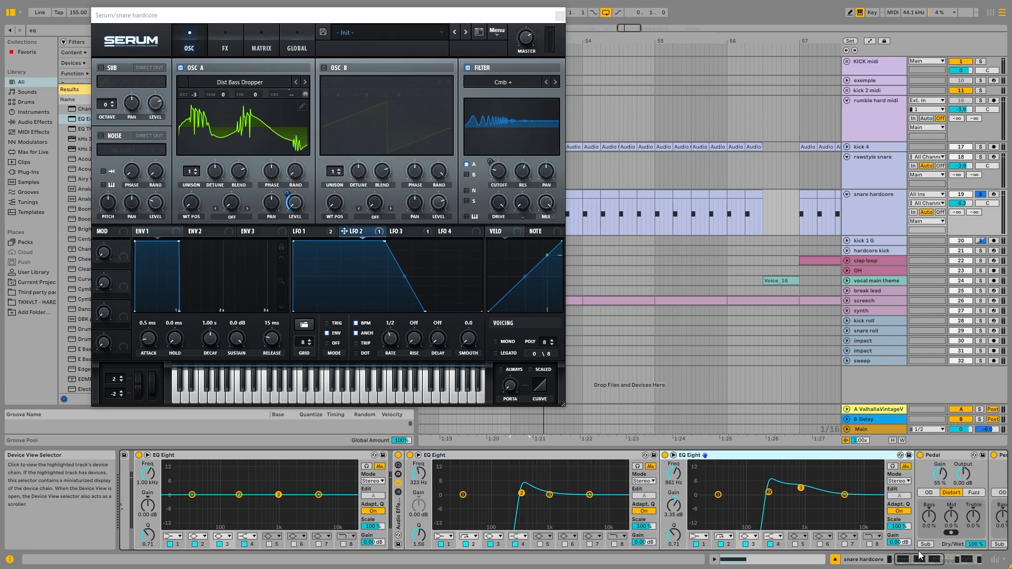
click(939, 559)
click(933, 558)
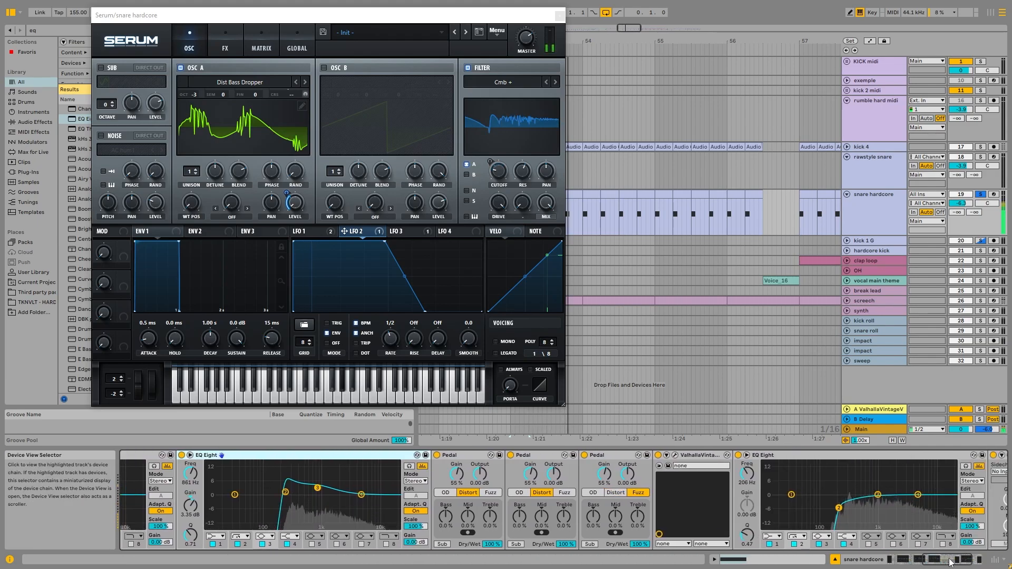
click(932, 557)
Set oscillator A's octave to -4, check Serum's effects page, and close the plug-in window.
drag(194, 95, 203, 110)
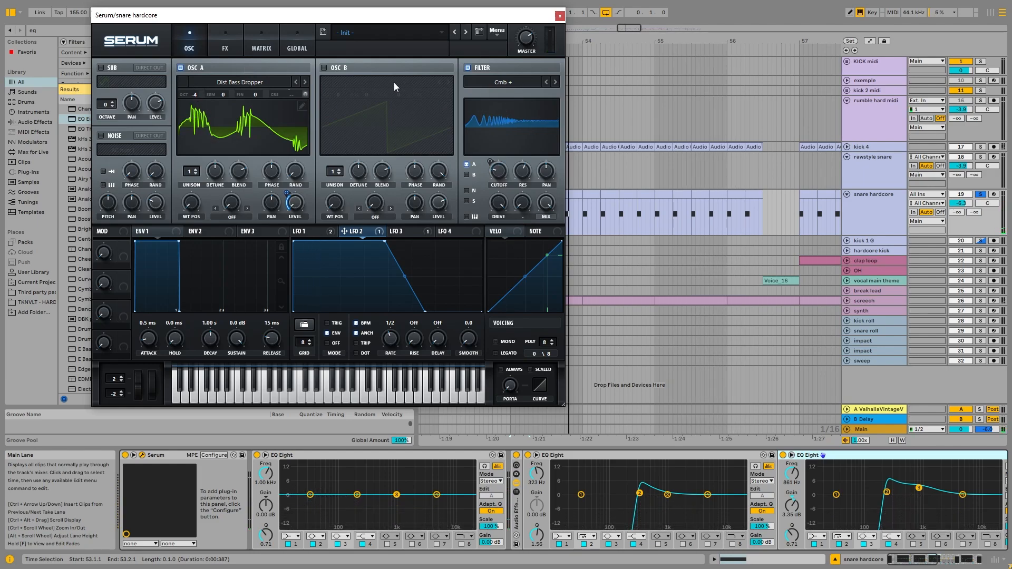
click(228, 47)
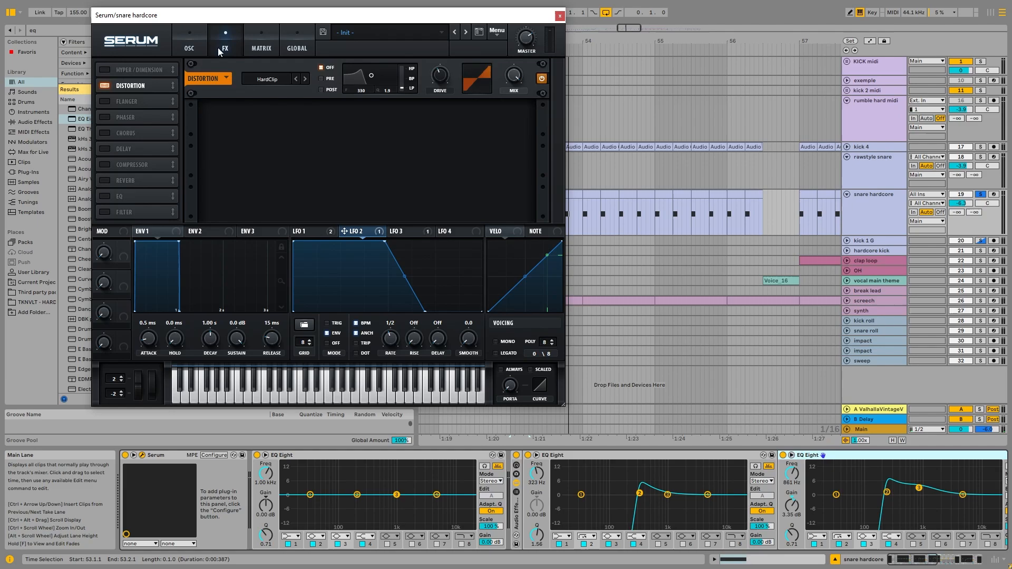
click(190, 45)
click(560, 17)
key(space)
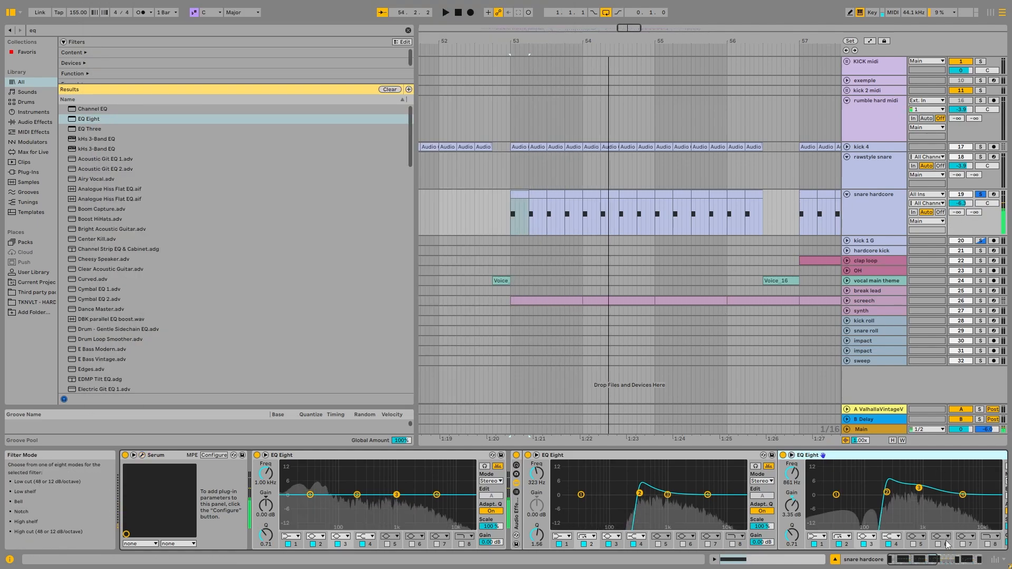
Search the browser for "amp" and insert an Amp set to Rock between ValhallaVintageVerb and EQ Eight on snare hardcore.
click(969, 563)
click(969, 562)
click(32, 28)
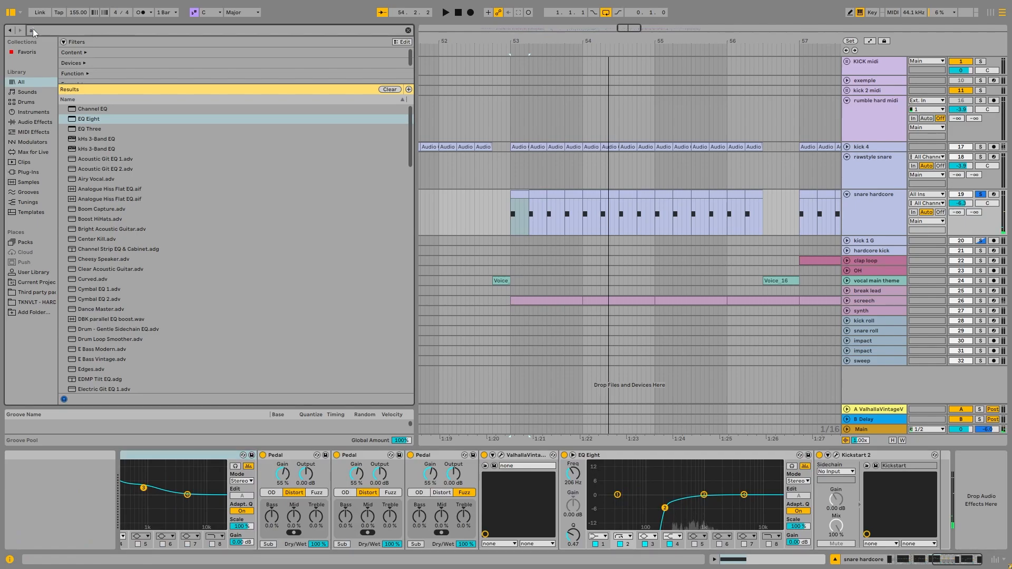
text(amp)
drag(96, 109, 989, 564)
key(space)
click(904, 516)
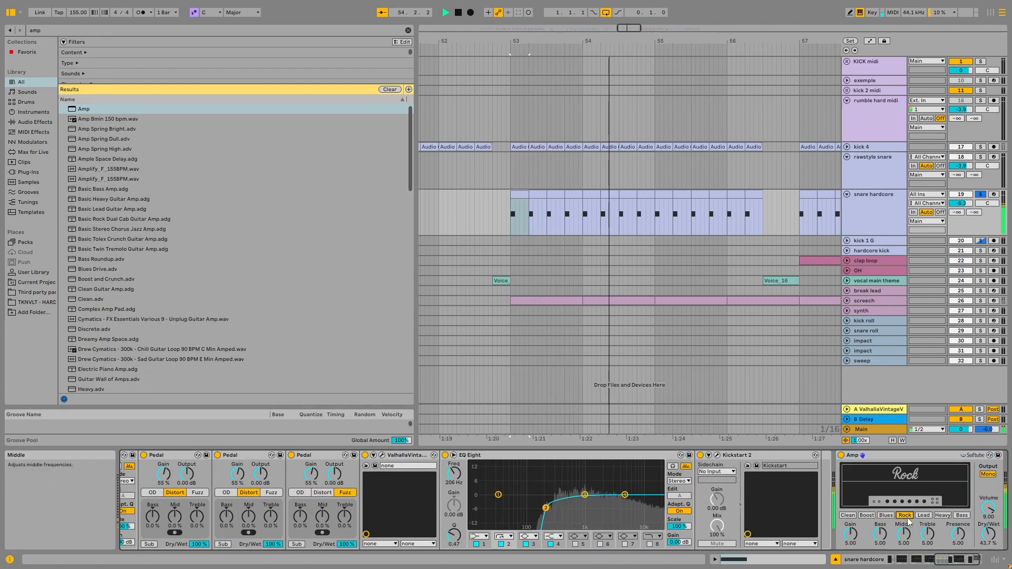
drag(867, 454, 458, 501)
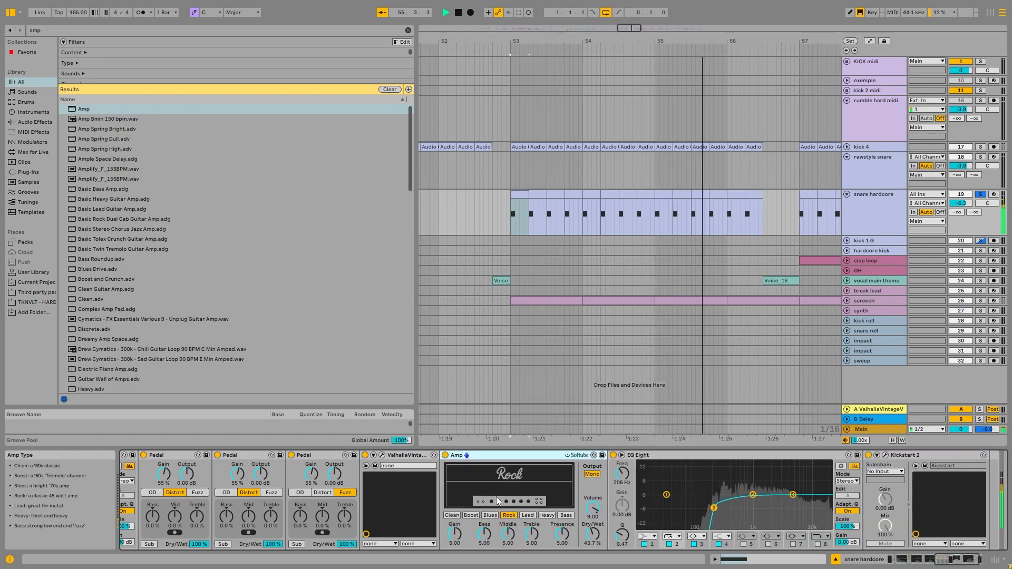
Audition the full mix with snare hardcore unsoloed, comparing the Amp bypassed and active, and fold the track.
key(space)
key(space)
click(981, 195)
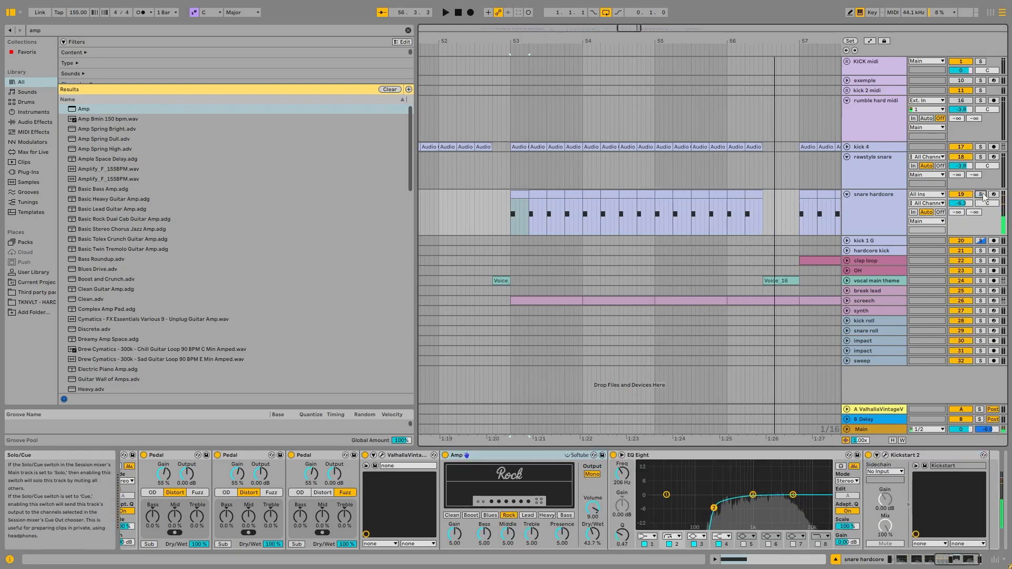
click(445, 456)
click(445, 455)
key(space)
key(w)
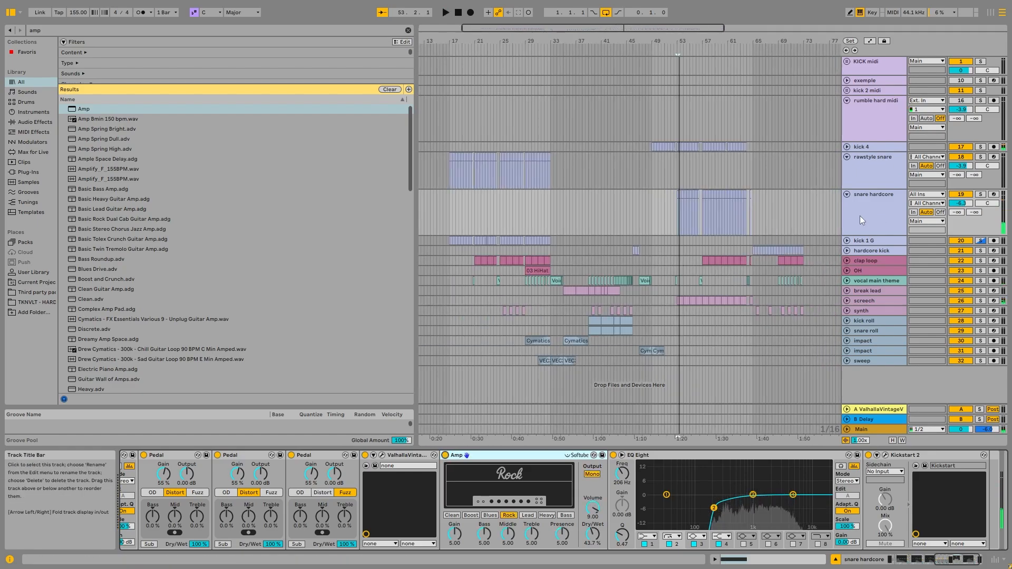
click(848, 195)
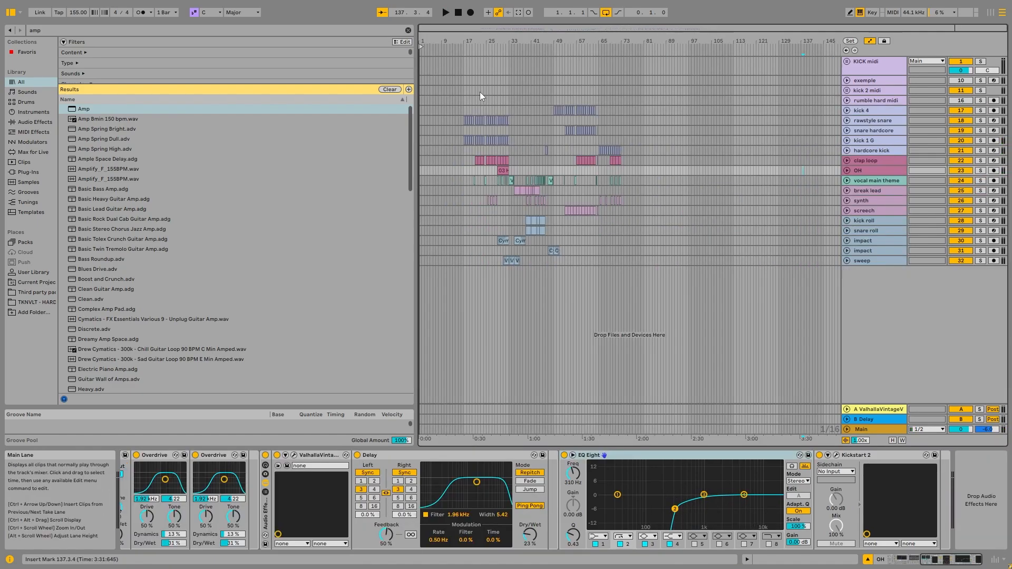
Solo and unfold the rawstyle snare track and play it from about bar 17.
click(483, 101)
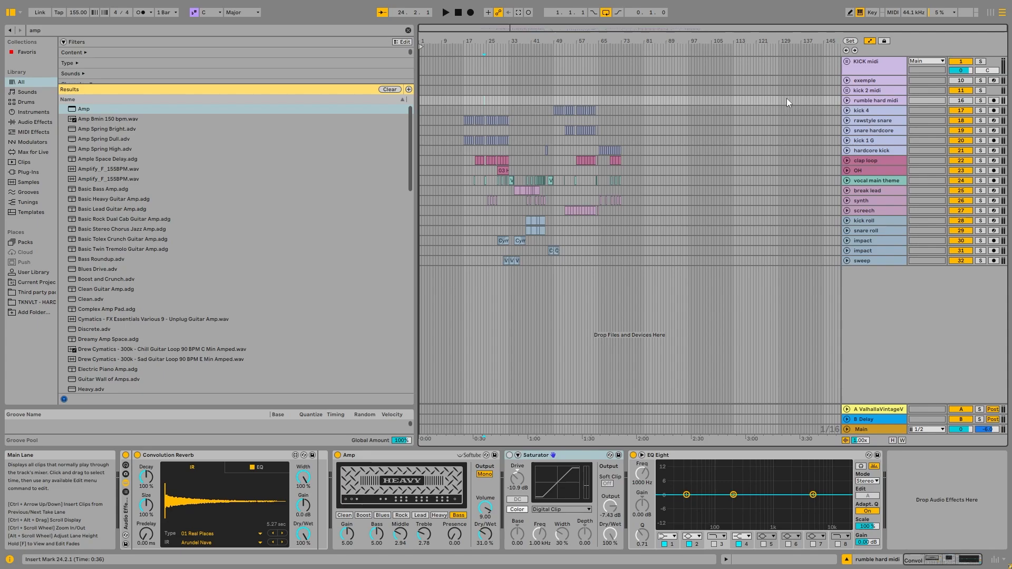
click(981, 121)
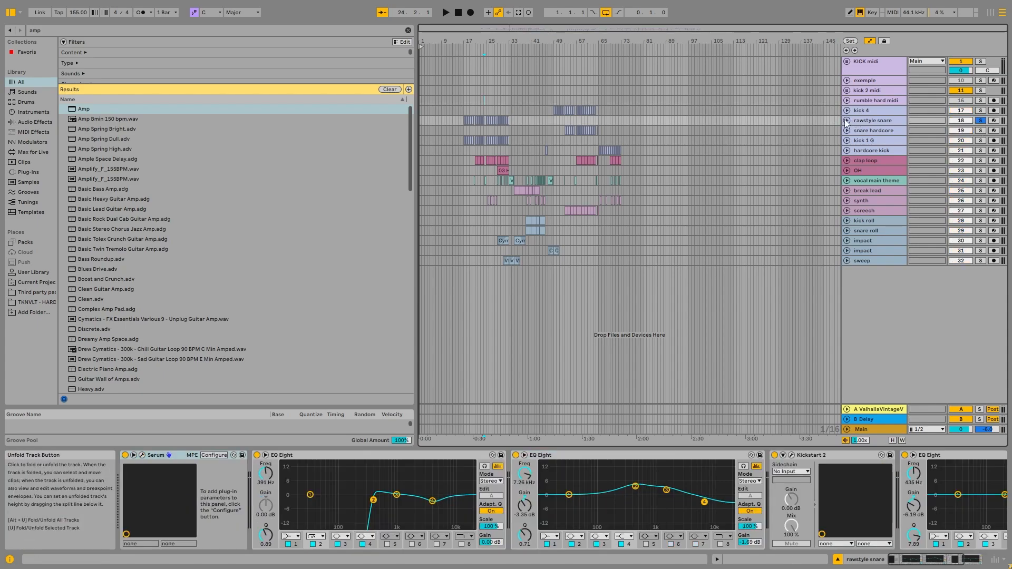
click(846, 121)
click(465, 107)
click(465, 107)
key(space)
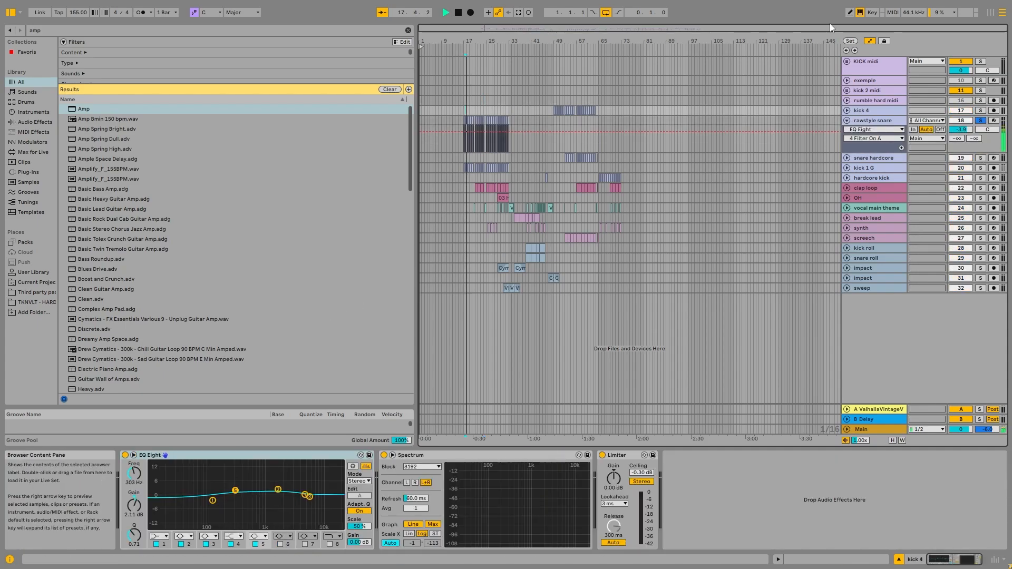
Inspect the oscillator and effects pages of rawstyle snare's Serum and its device chain, and fold the track.
click(873, 120)
click(141, 455)
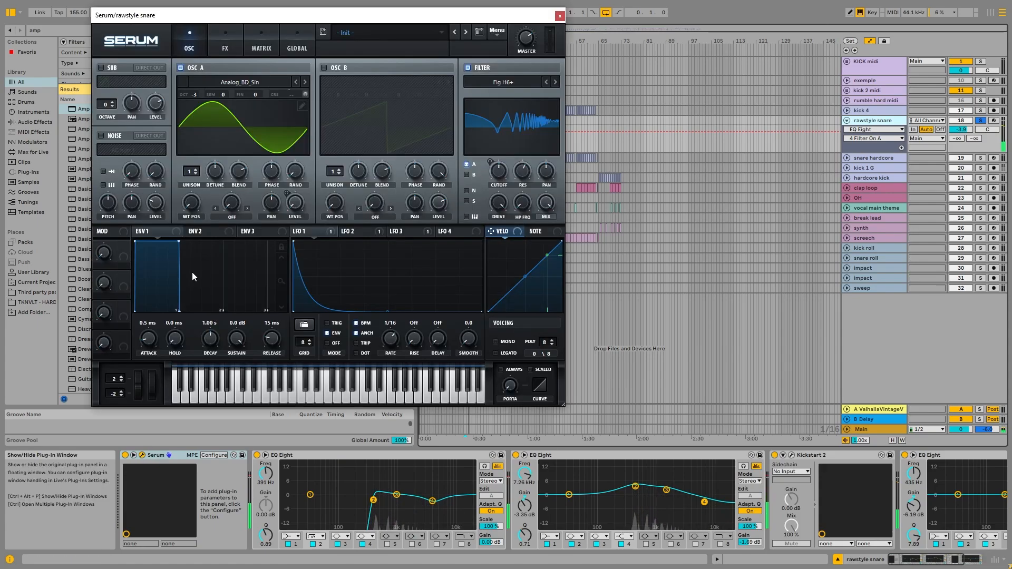
drag(370, 19, 439, 38)
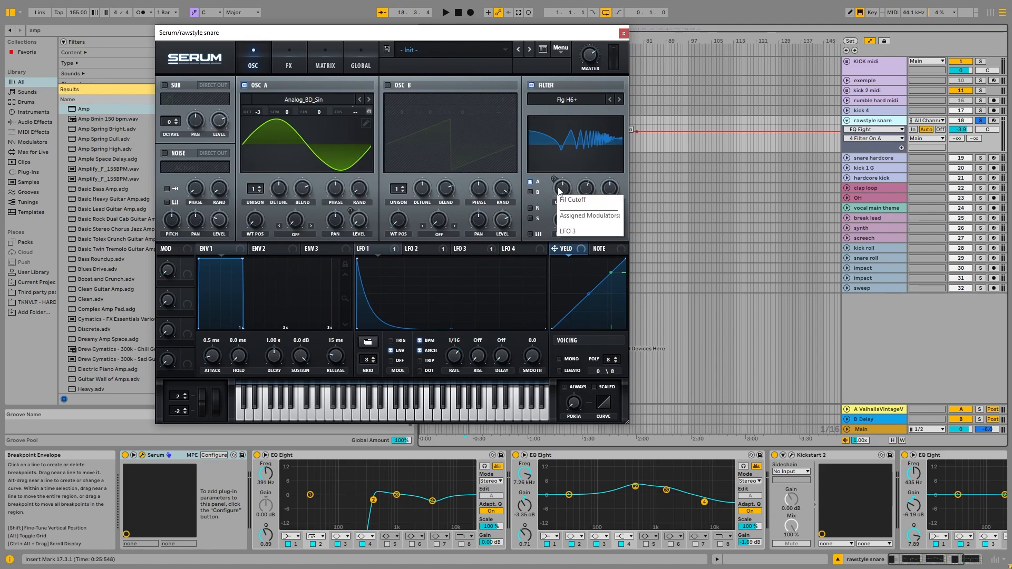
click(288, 64)
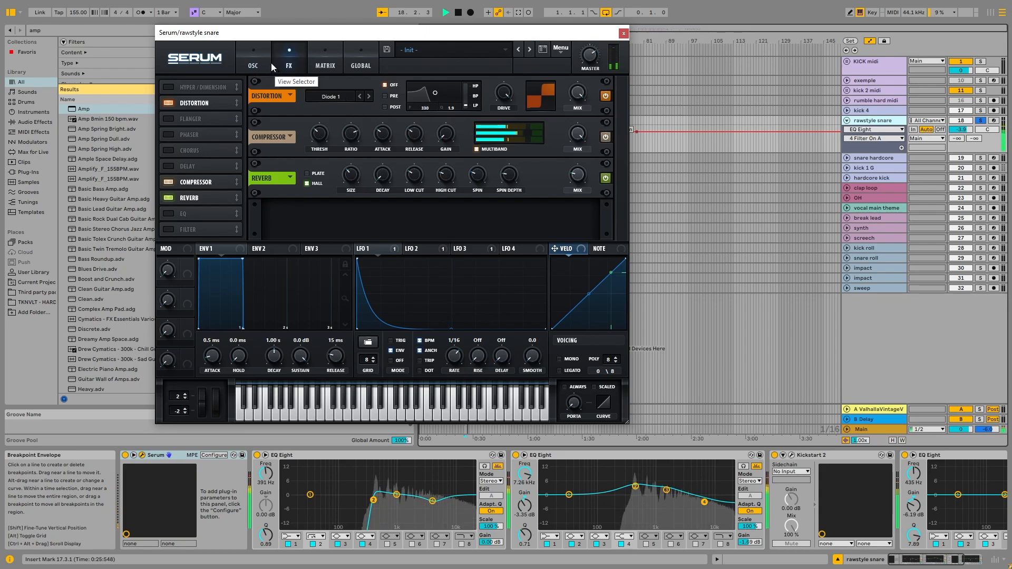
click(256, 63)
click(624, 34)
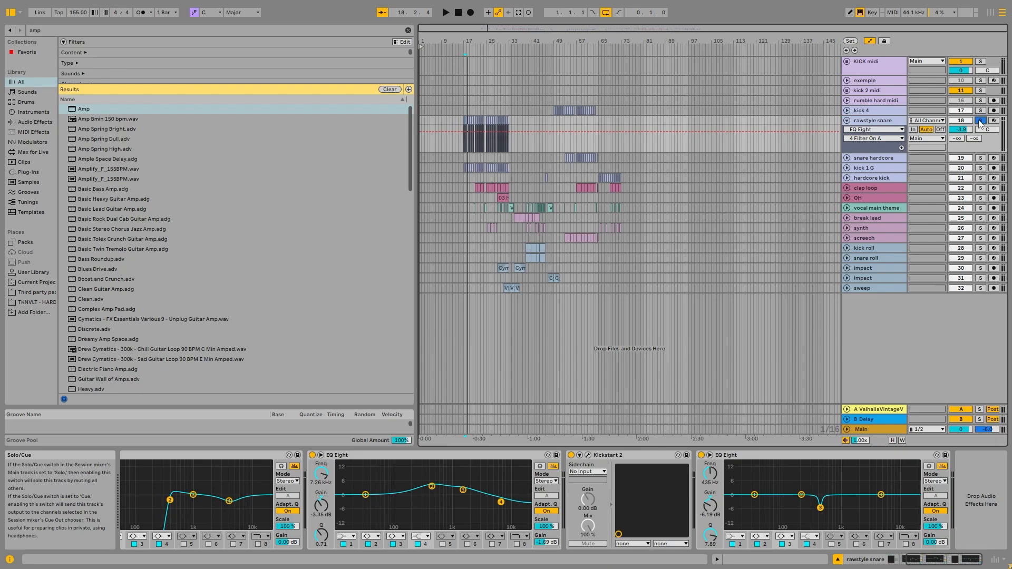
click(849, 121)
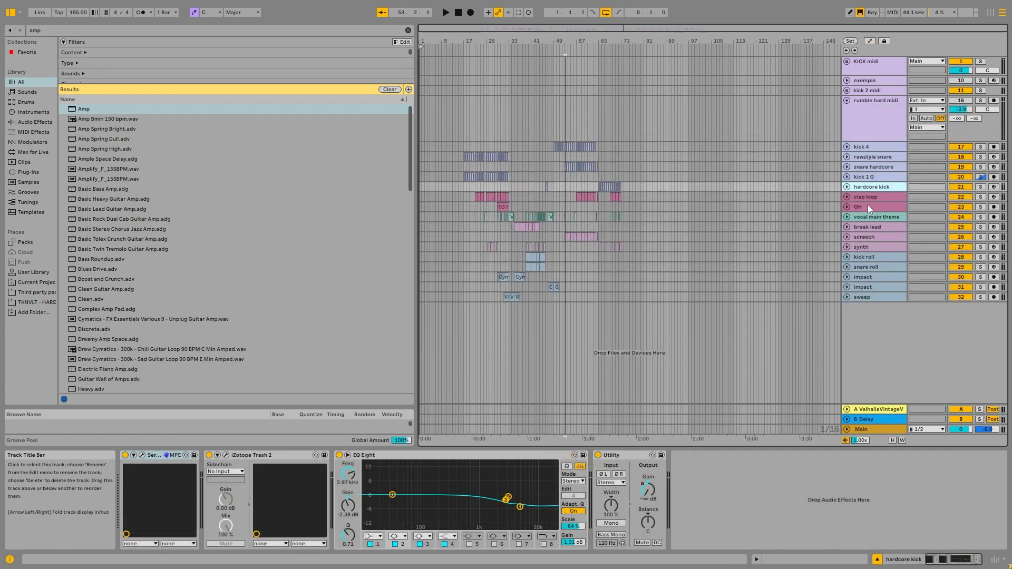
Unfold and solo the clap loop track and audition it together with kick 1 G from bar 21.
click(867, 198)
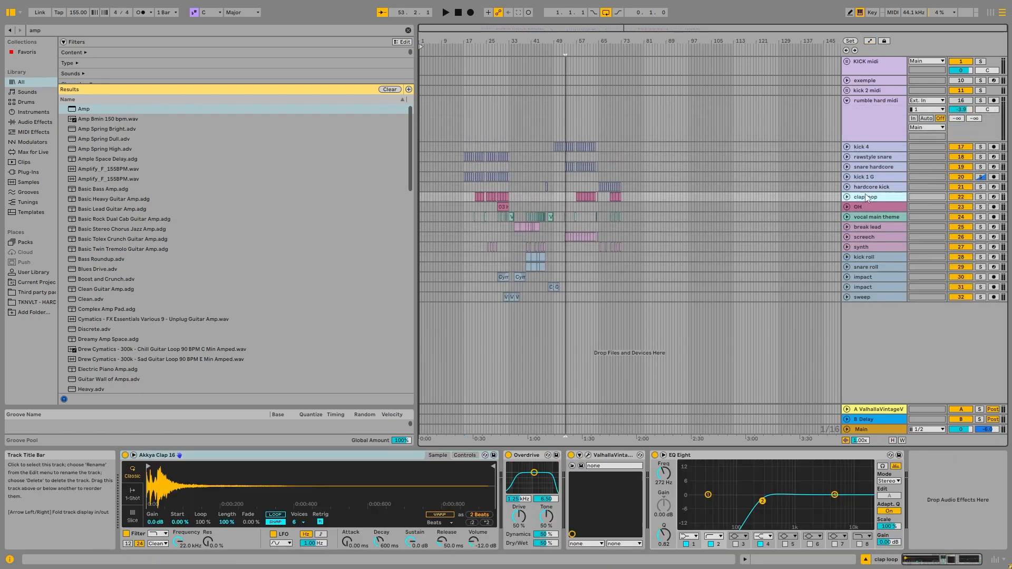
click(847, 198)
scroll(479, 201, up, 5)
scroll(479, 200, down, 5)
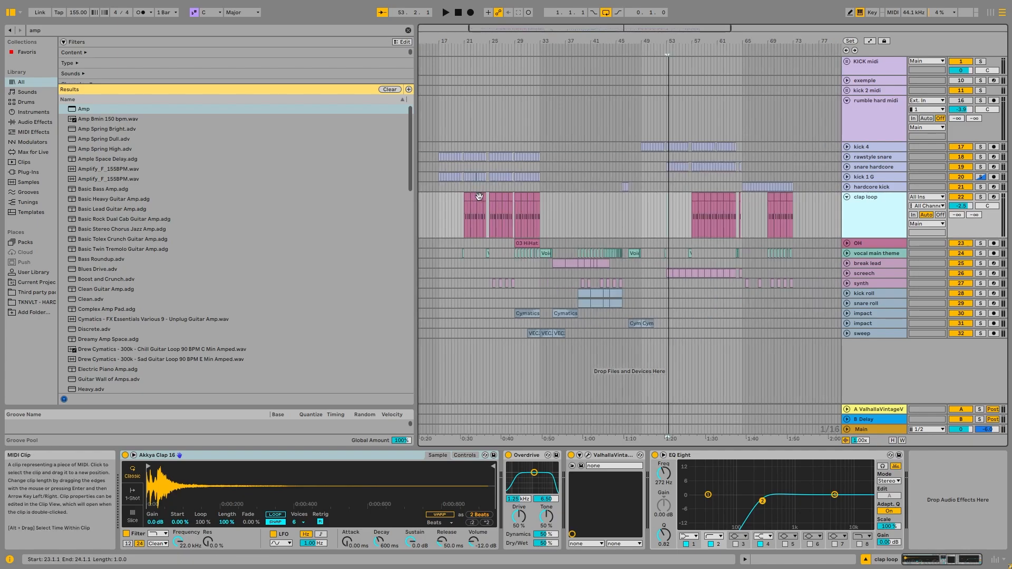
click(468, 197)
click(980, 197)
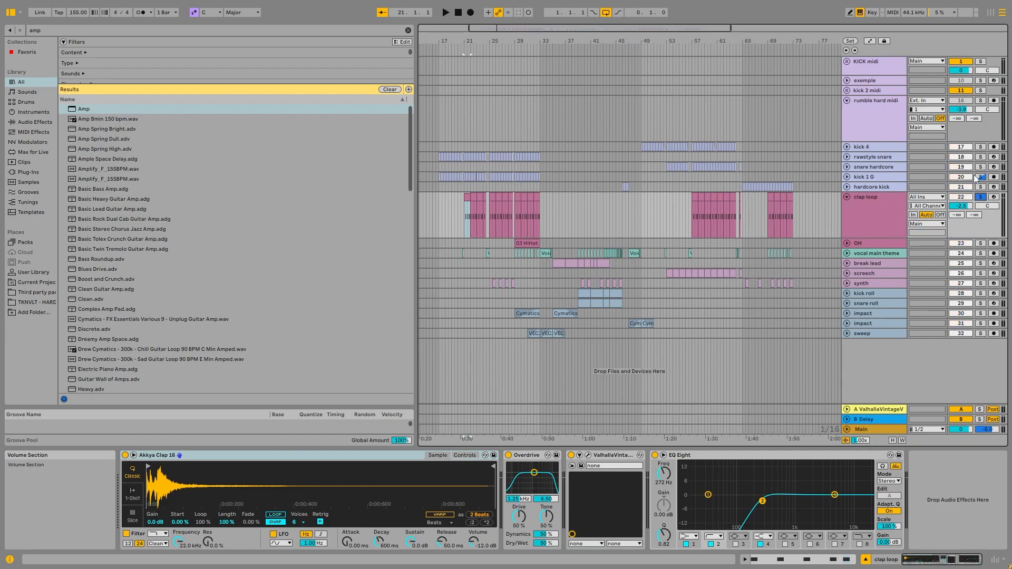
click(980, 176)
key(space)
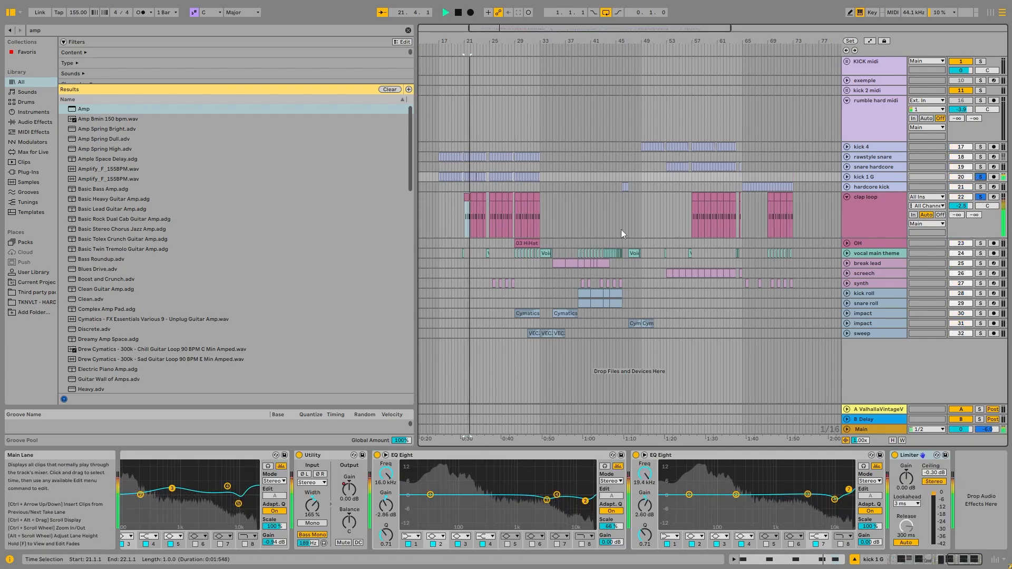
click(900, 219)
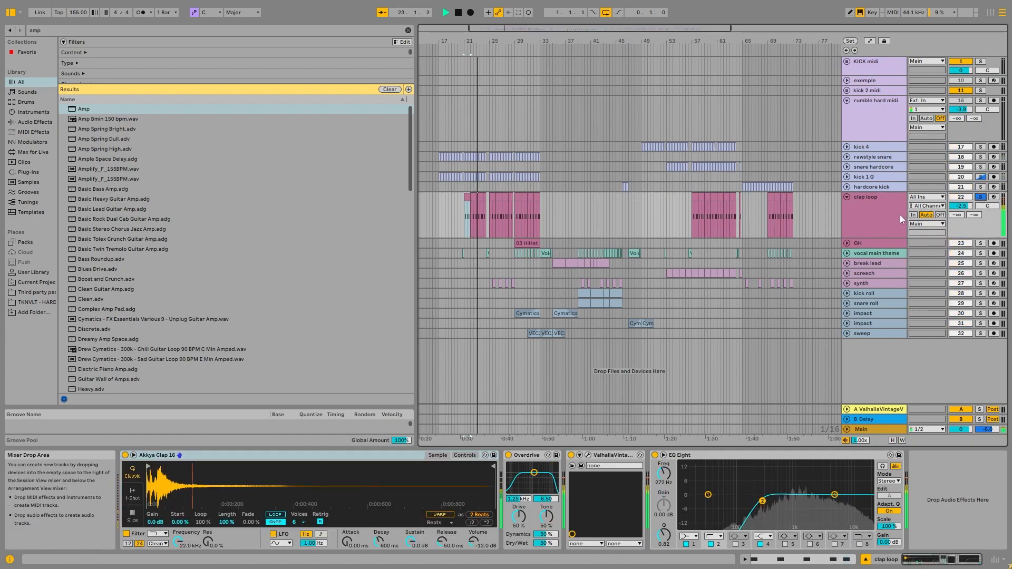
key(space)
Open the clap loop's first MIDI clip at bar 21 and examine its C3 note pattern.
click(467, 200)
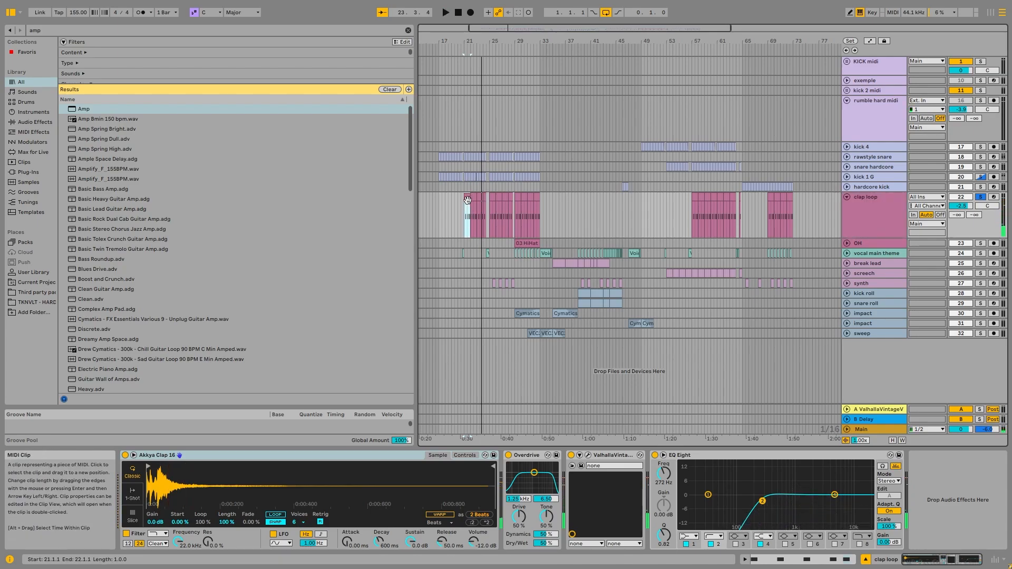
double_click(467, 200)
scroll(477, 435, down, 4)
click(472, 456)
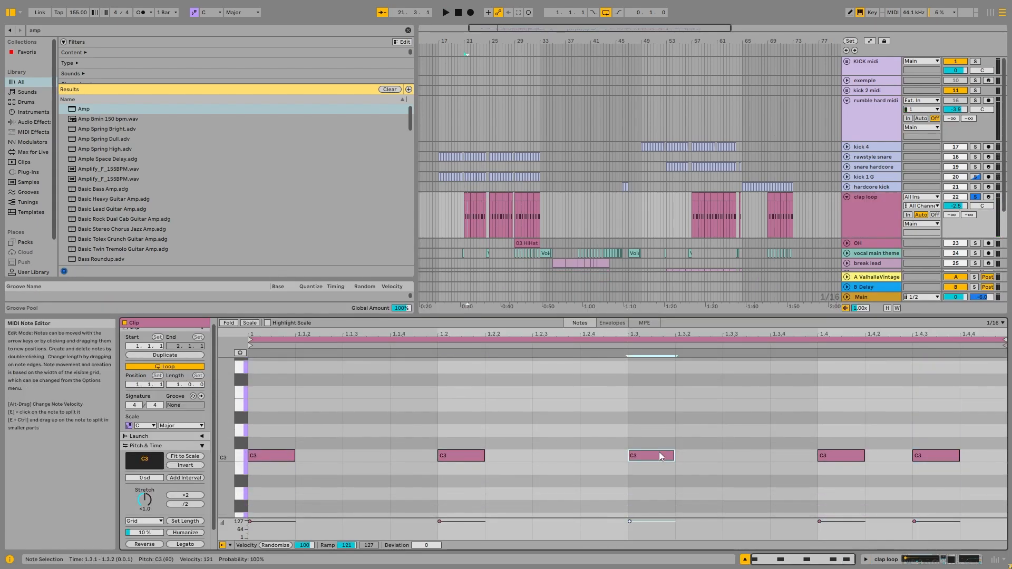
click(843, 456)
click(943, 457)
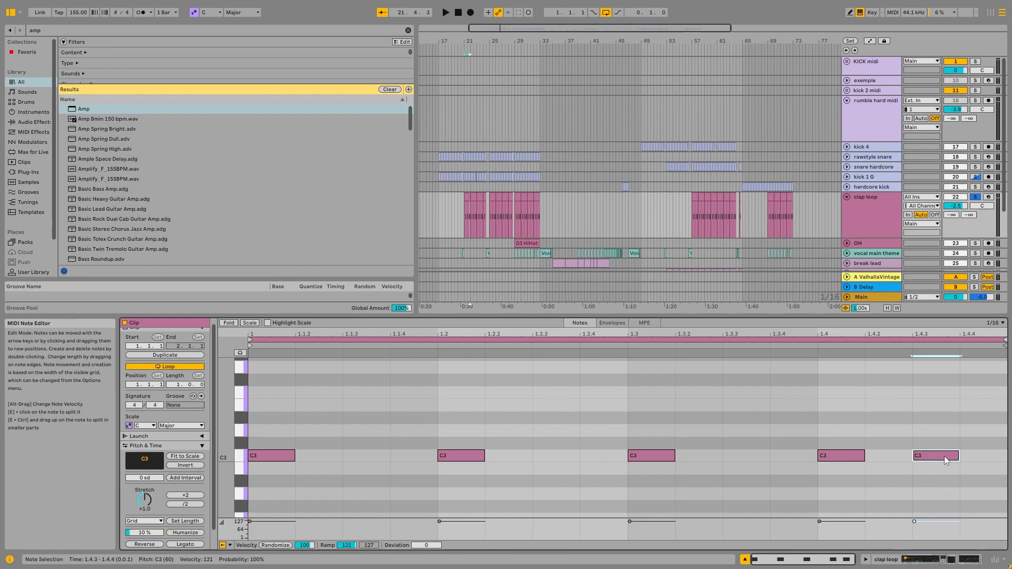
Bypass the clap loop's Overdrive, ValhallaVintageVerb and EQ Eight and play the dry clap from bar 21.
ctrl+scroll(468, 196, up, 5)
drag(463, 198, 606, 198)
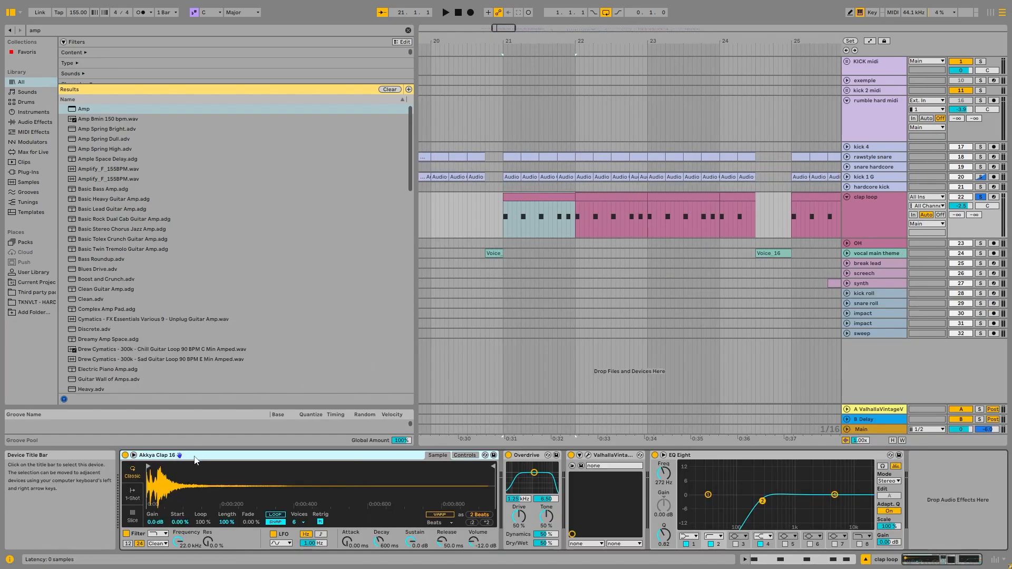
click(508, 455)
click(653, 457)
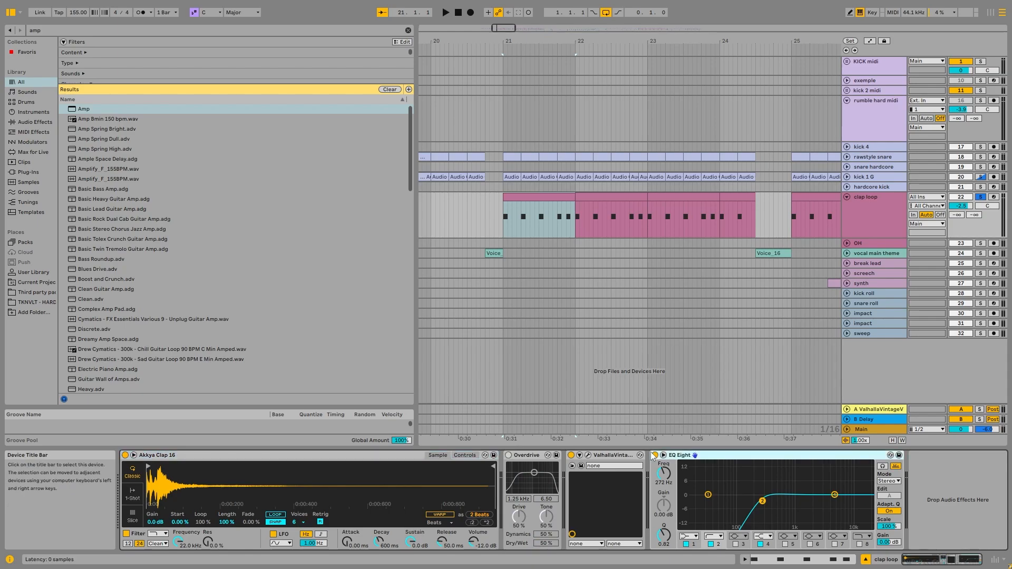
click(655, 455)
key(space)
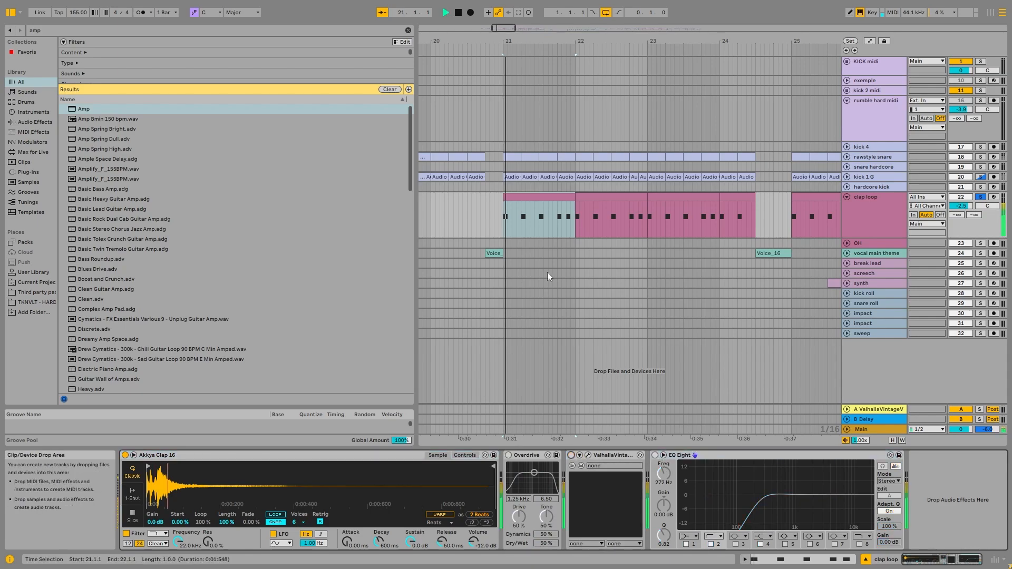
Reactivate the clap loop's Overdrive, ValhallaVintageVerb and EQ Eight one by one while auditioning, and view the reverb's settings.
click(508, 455)
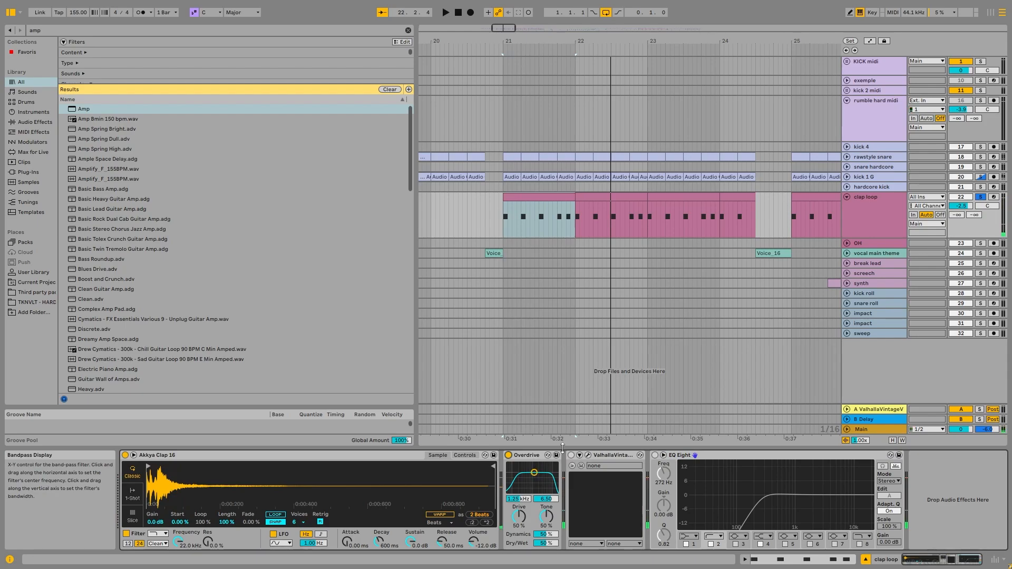
click(572, 455)
key(space)
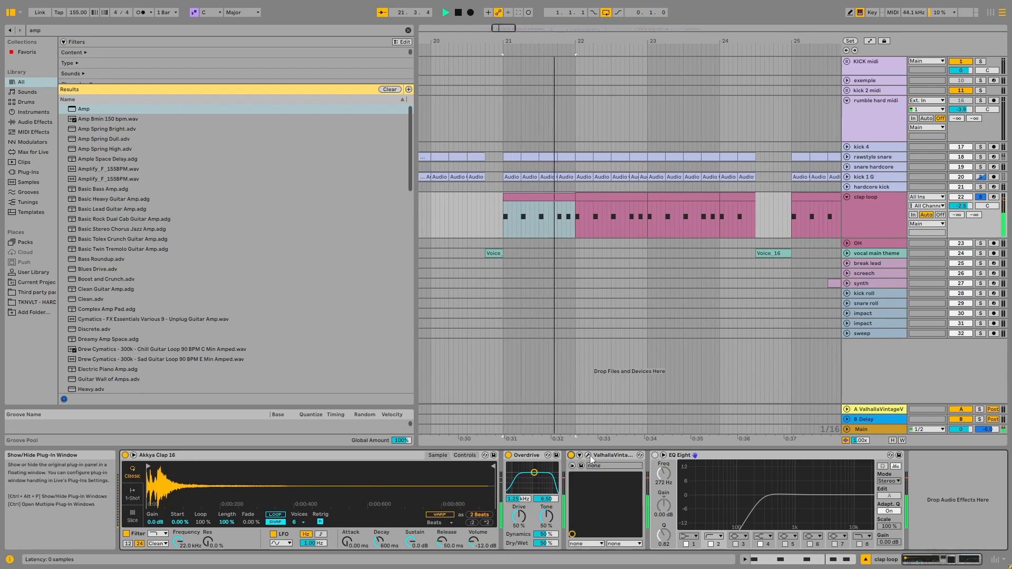
key(space)
click(588, 455)
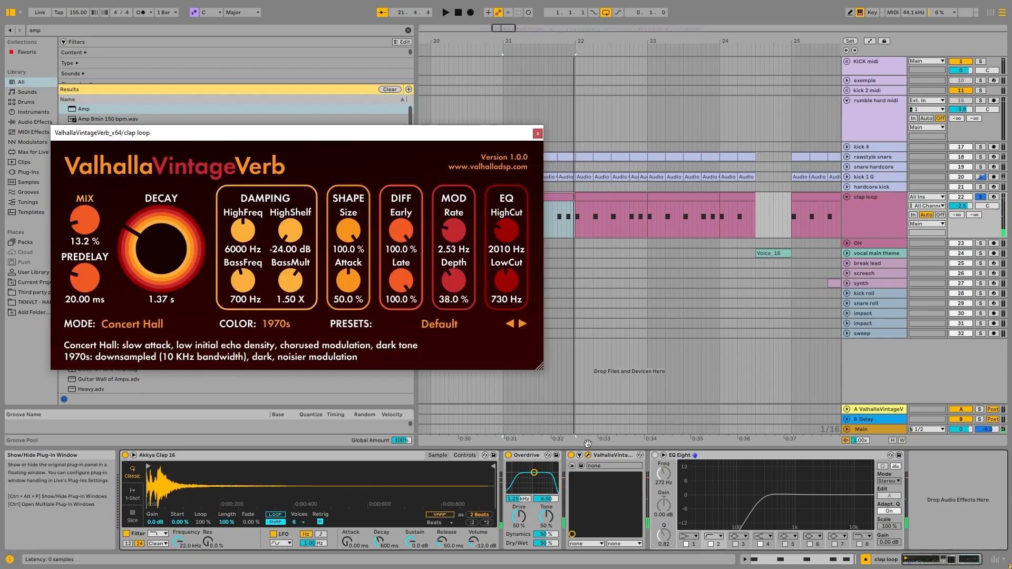
click(588, 454)
click(654, 455)
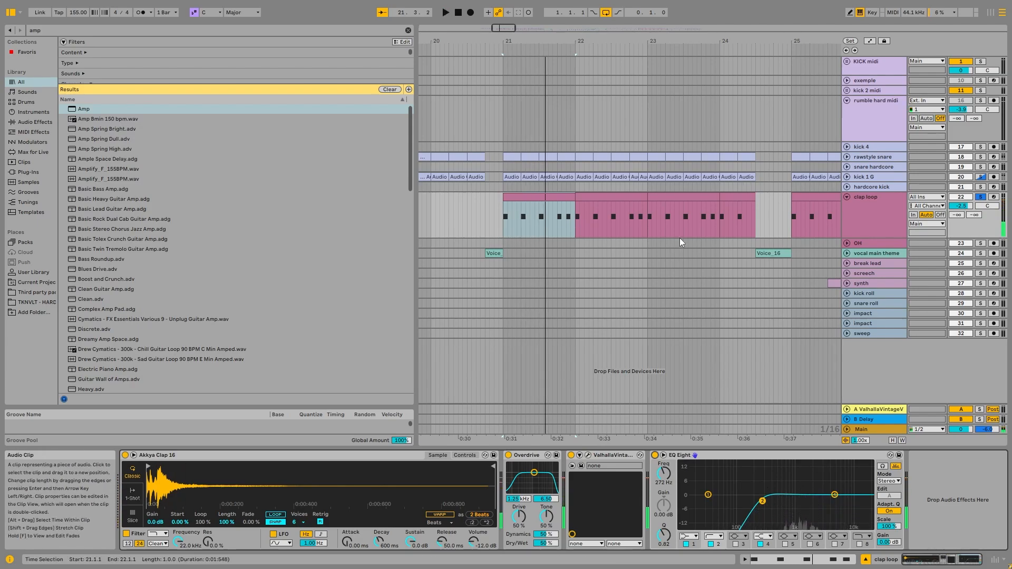
Fold the clap loop track, select its clip at bar 29 and view the start of kick 1 G's device chain.
scroll(679, 238, down, 5)
click(847, 198)
scroll(581, 215, down, 4)
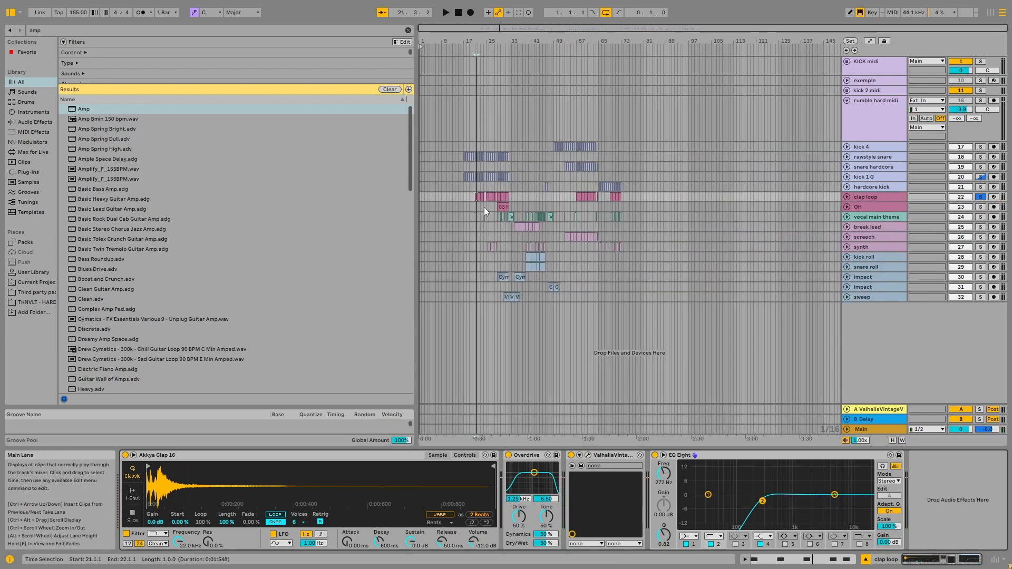
scroll(484, 207, up, 6)
click(543, 198)
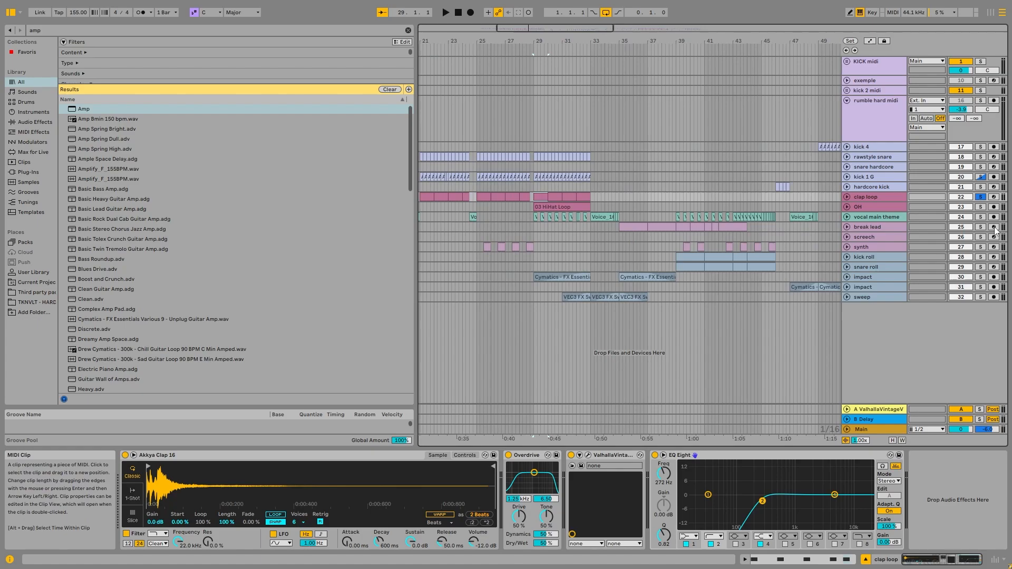
click(873, 178)
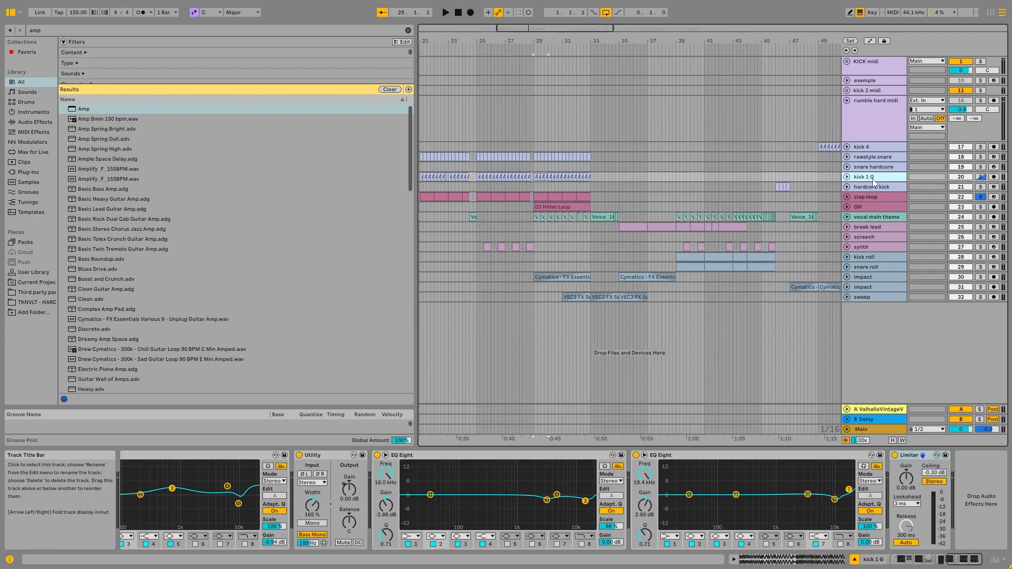
drag(968, 559, 896, 559)
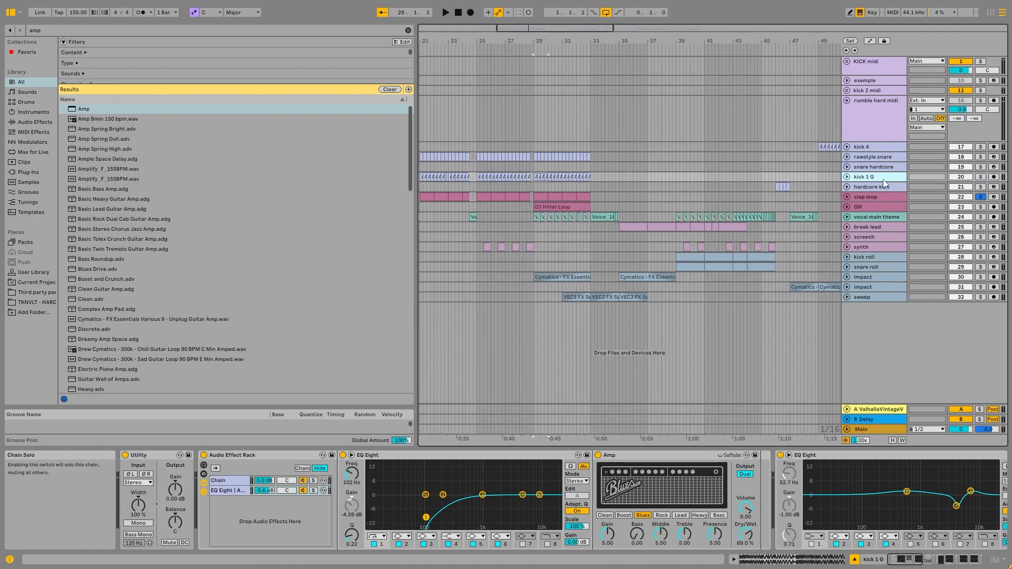
Unfold and solo the OH track and play its 03 HiHat Loop clip from bar 29.
click(871, 196)
click(847, 207)
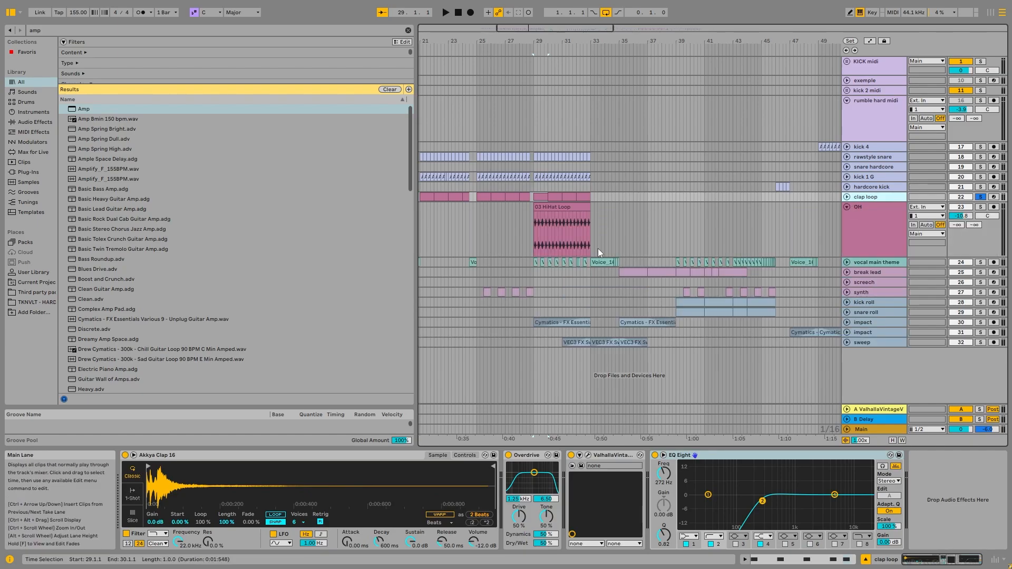
click(598, 248)
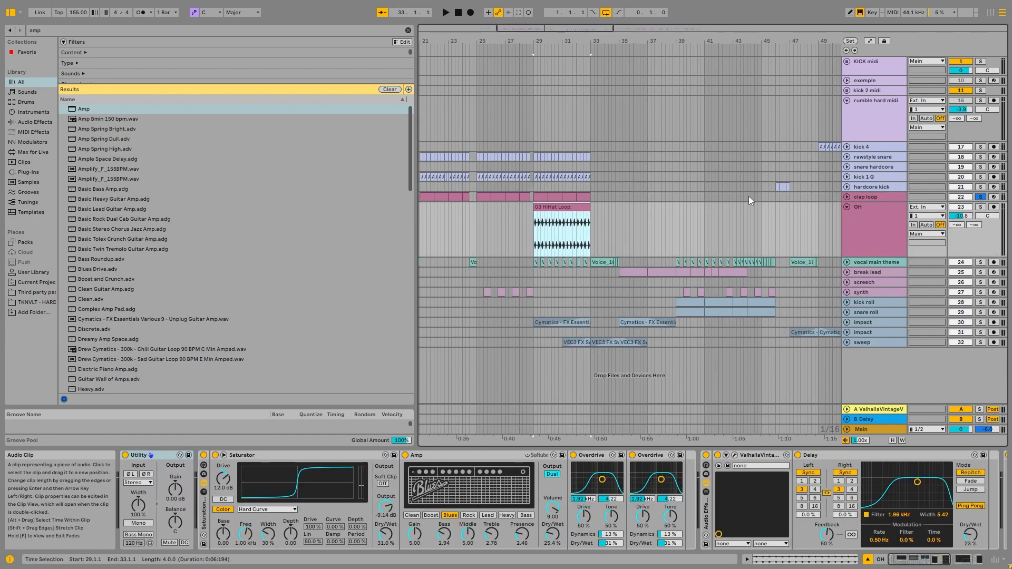
click(980, 207)
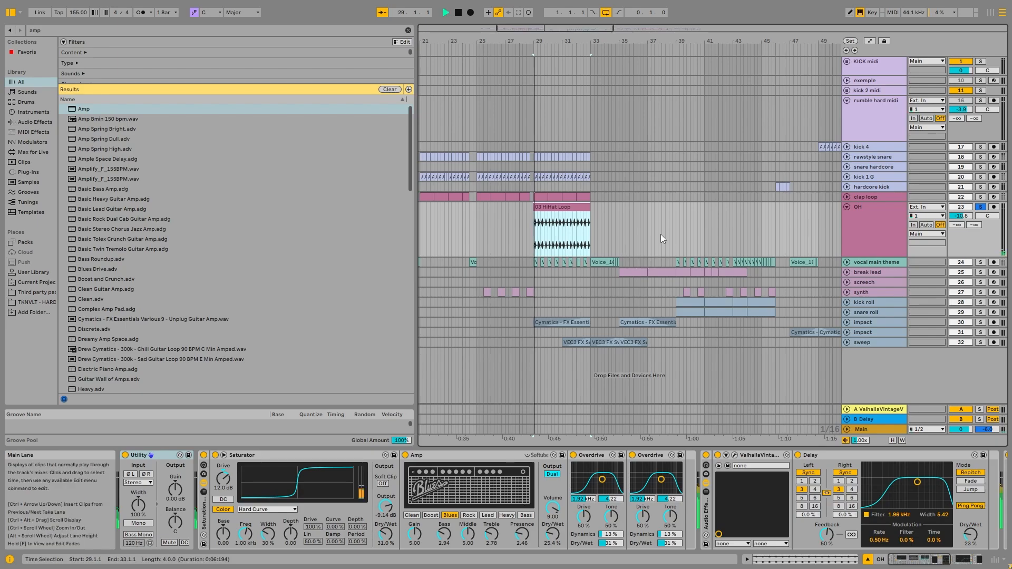
Audition the OH hi-hat loop while examining its device chain and the enlarged EQ Eight frequency curve.
click(928, 559)
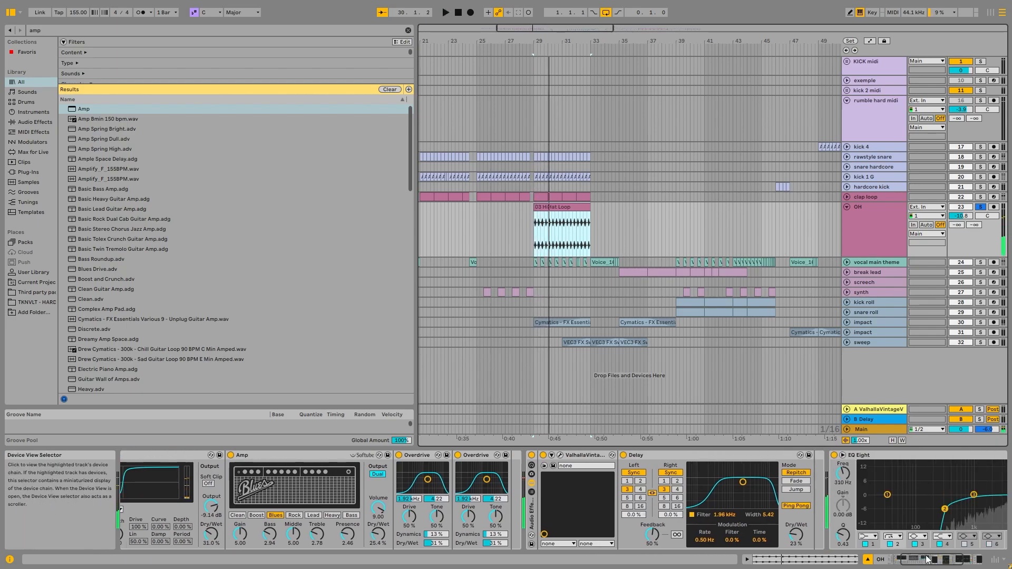
drag(928, 559, 949, 557)
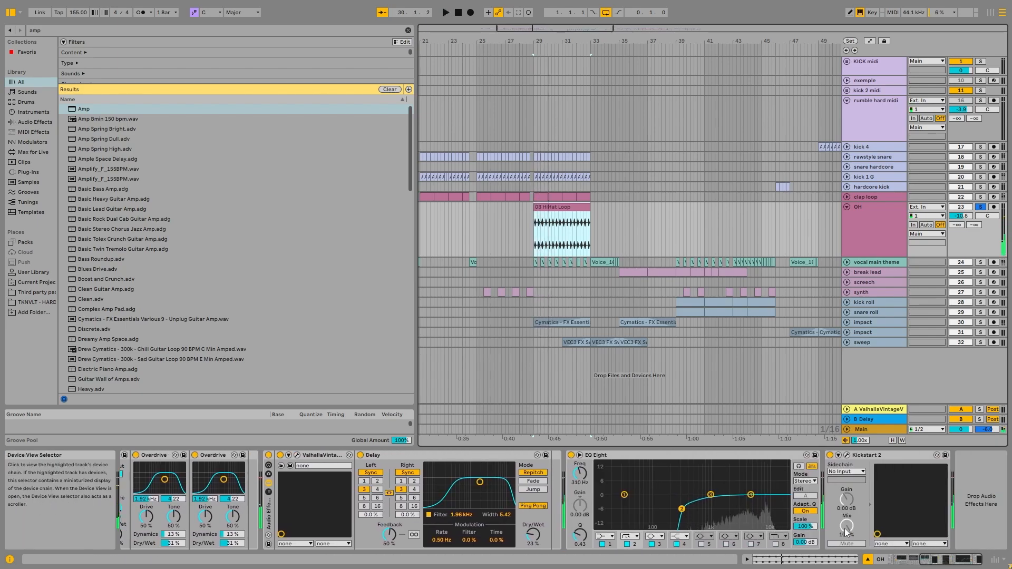
double_click(768, 480)
key(space)
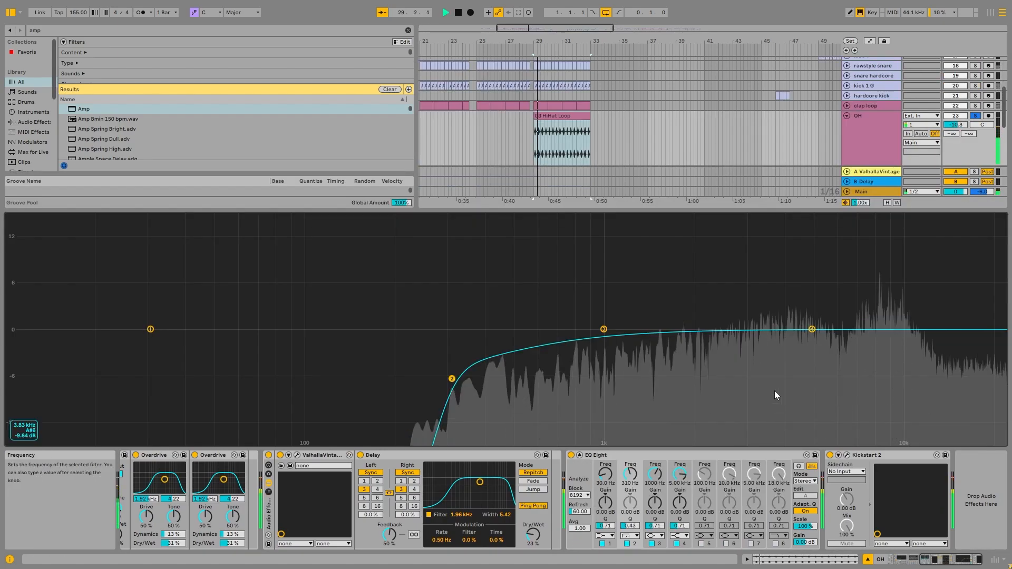
key(space)
key(space)
double_click(648, 288)
key(space)
drag(935, 559, 839, 559)
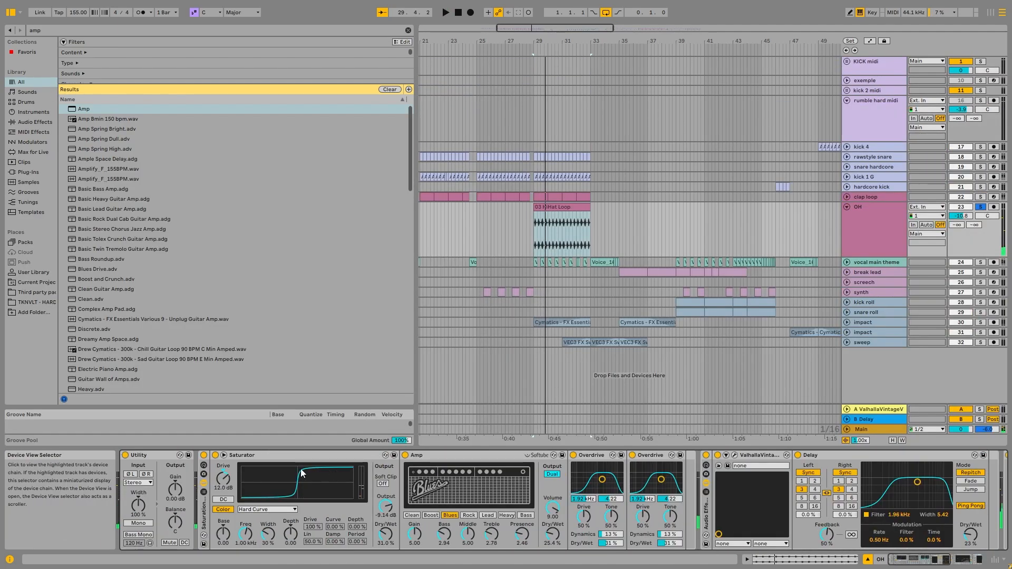
Group all of the OH track's devices into an Audio Effect Rack and compare the loop with the rack bypassed and active.
key(ctrl+a)
key(ctrl+g)
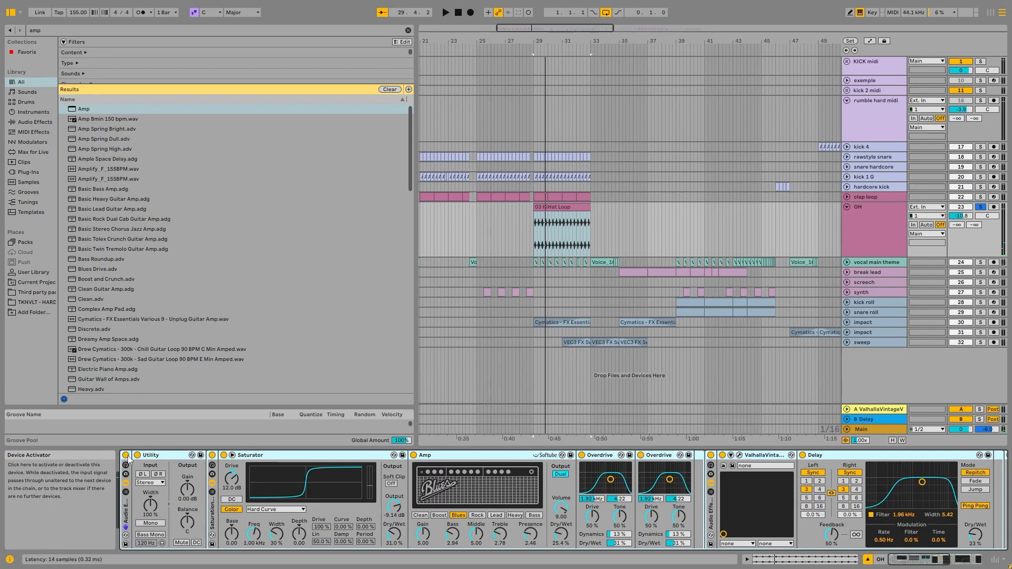
click(126, 455)
key(space)
click(126, 456)
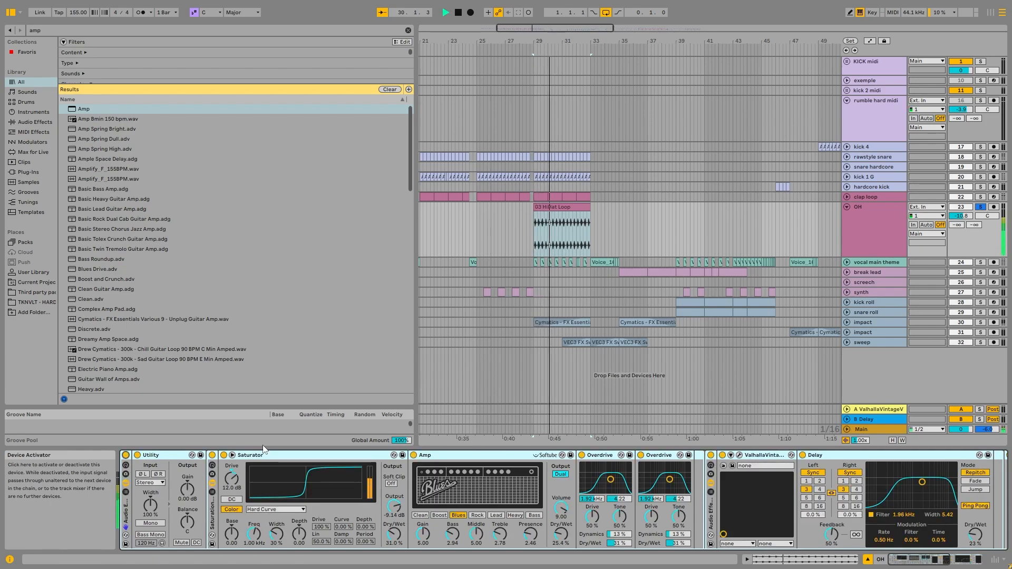
Examine the OH chain's Saturator, Amp, Overdrives, ValhallaVintageVerb, Delay and EQ Eight settings.
click(339, 454)
click(480, 465)
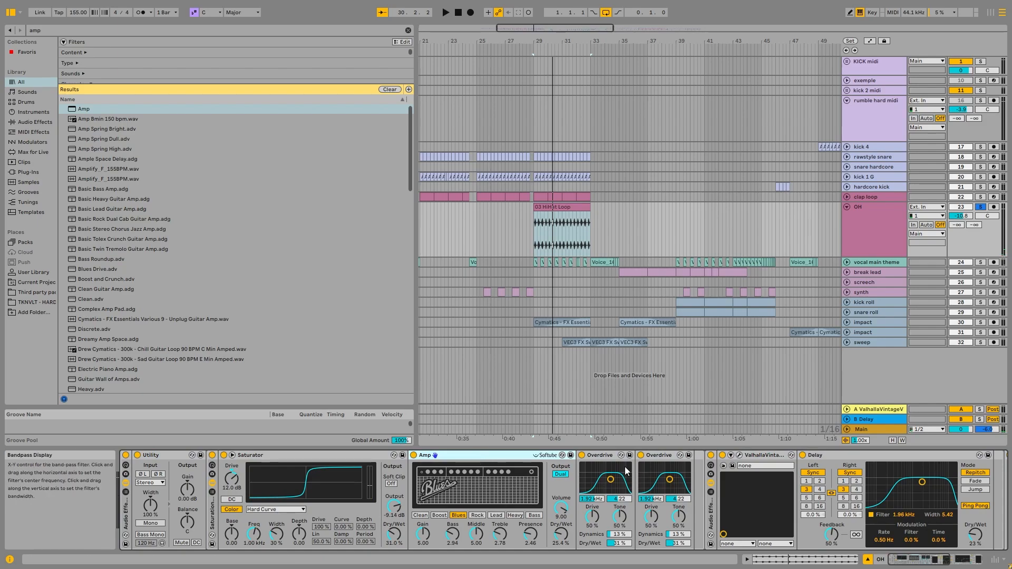
scroll(632, 500, right, 5)
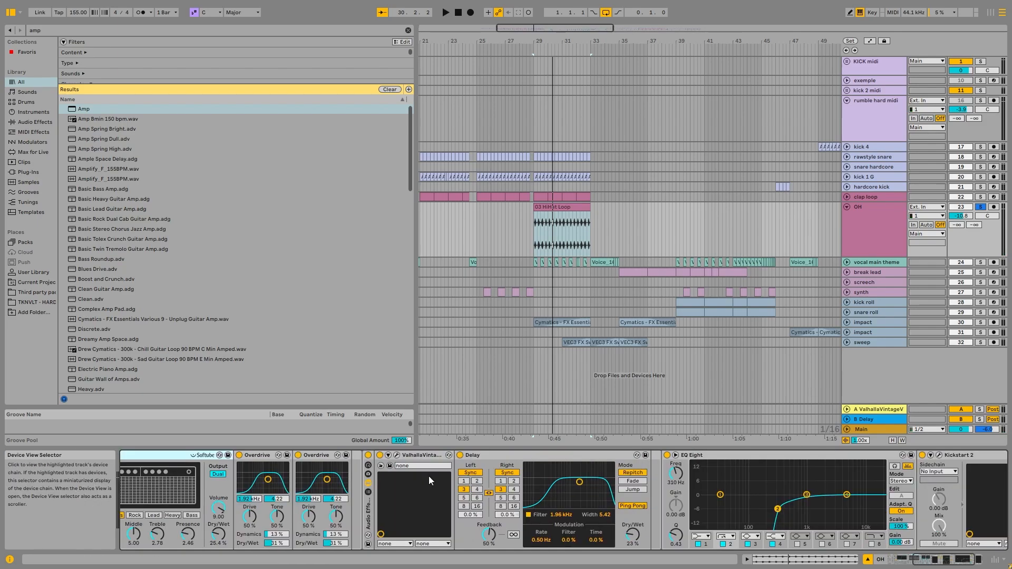
click(501, 453)
click(977, 562)
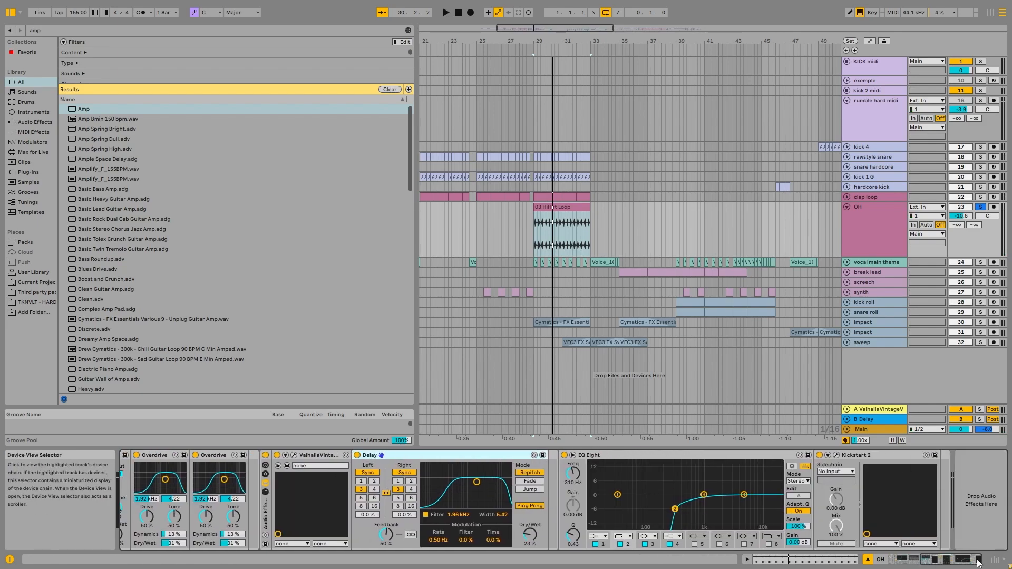
click(631, 477)
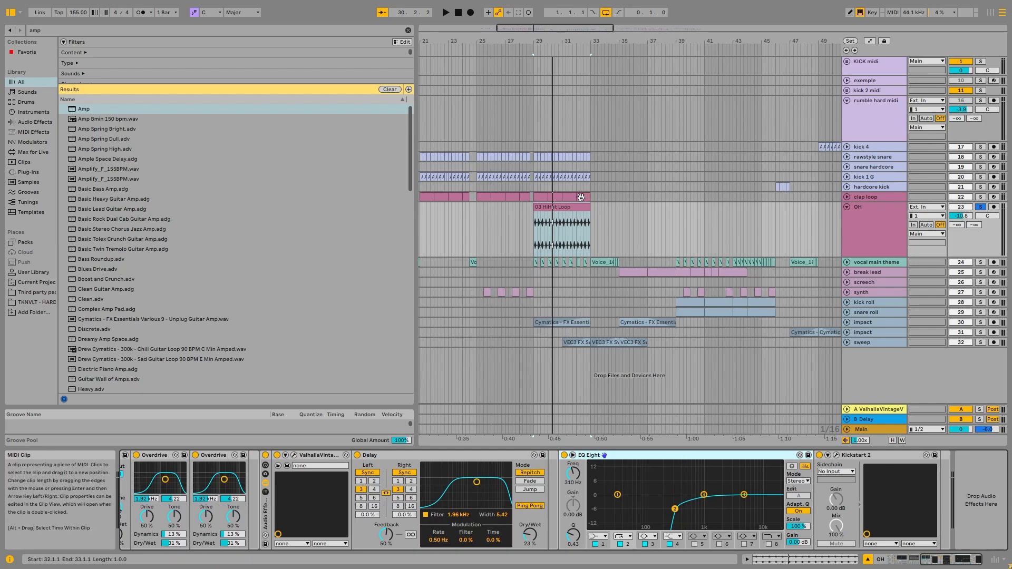
Zoom the arrangement to the 03 HiHat Loop clip and play it from bar 29.
click(538, 195)
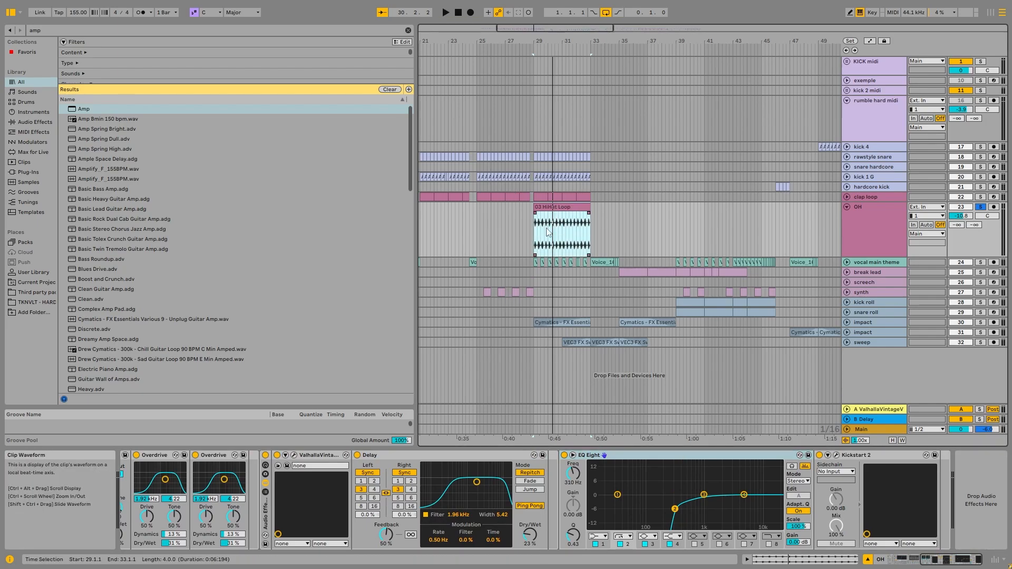
key(z)
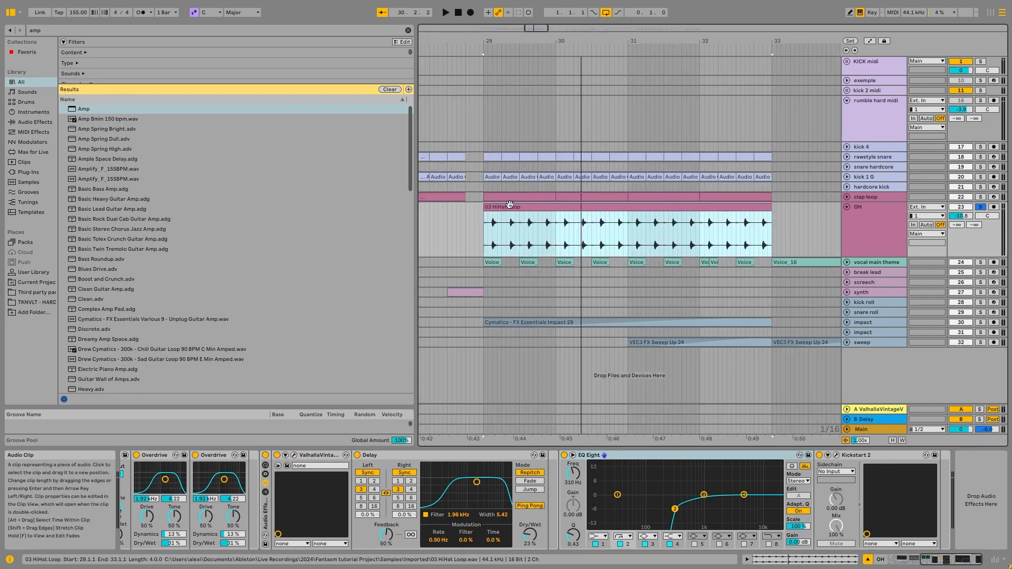
key(space)
key(space)
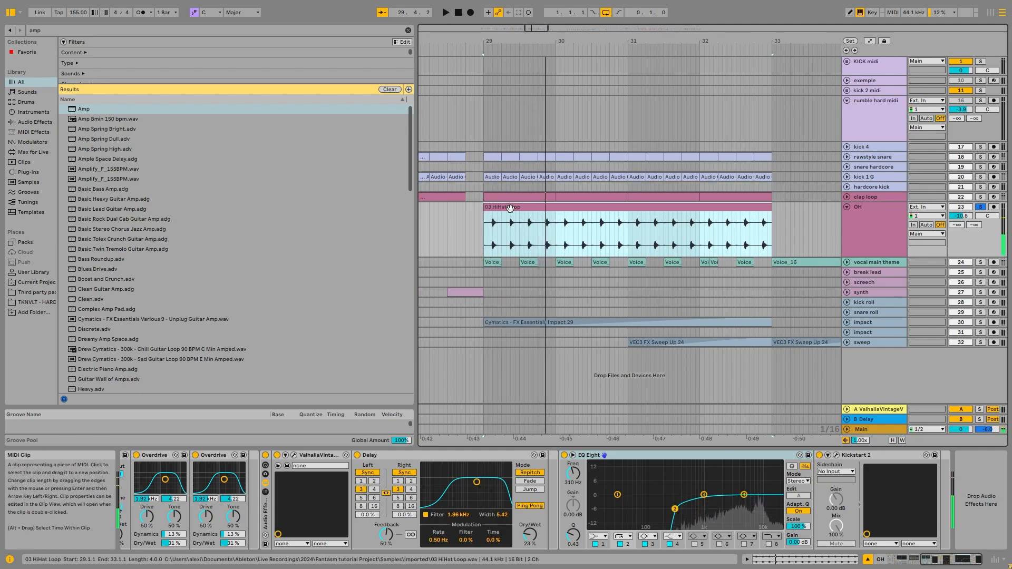
Solo kick 1 G alongside the OH track and audition both from bar 29.
click(980, 177)
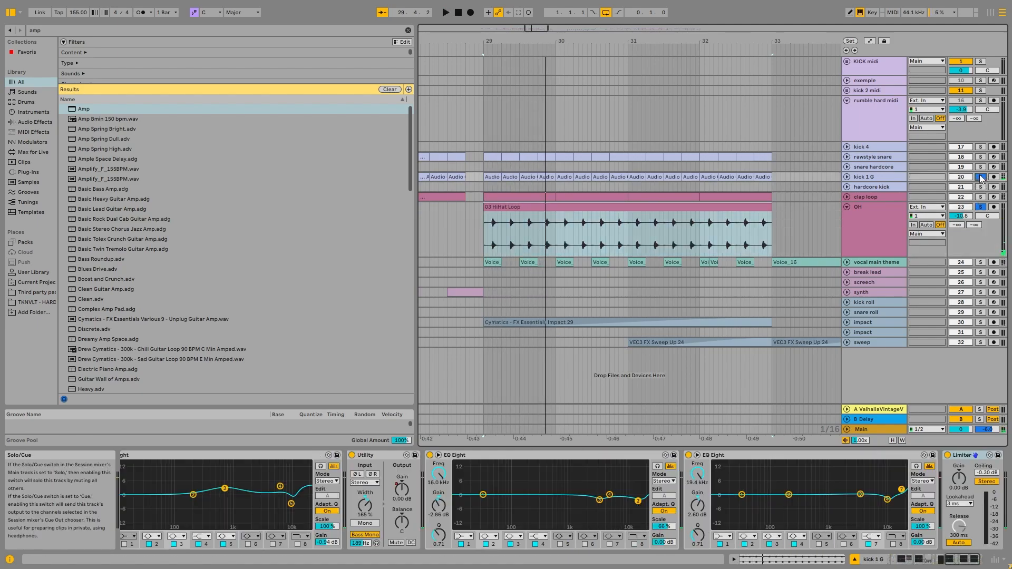
key(space)
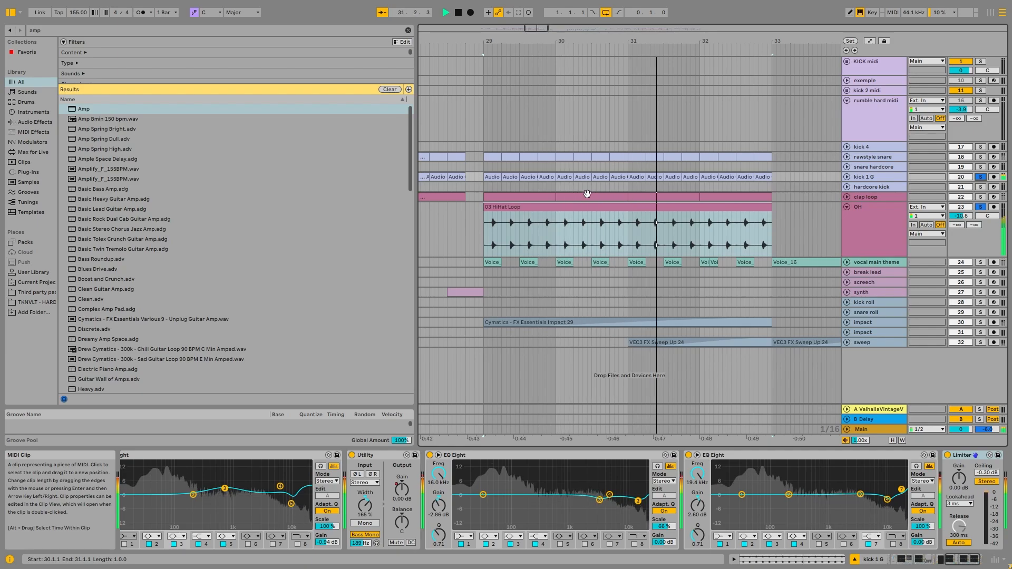
key(space)
Unfold and solo the vocal main theme track with the Voice_16 clip at bar 33 selected.
scroll(797, 231, down, 5)
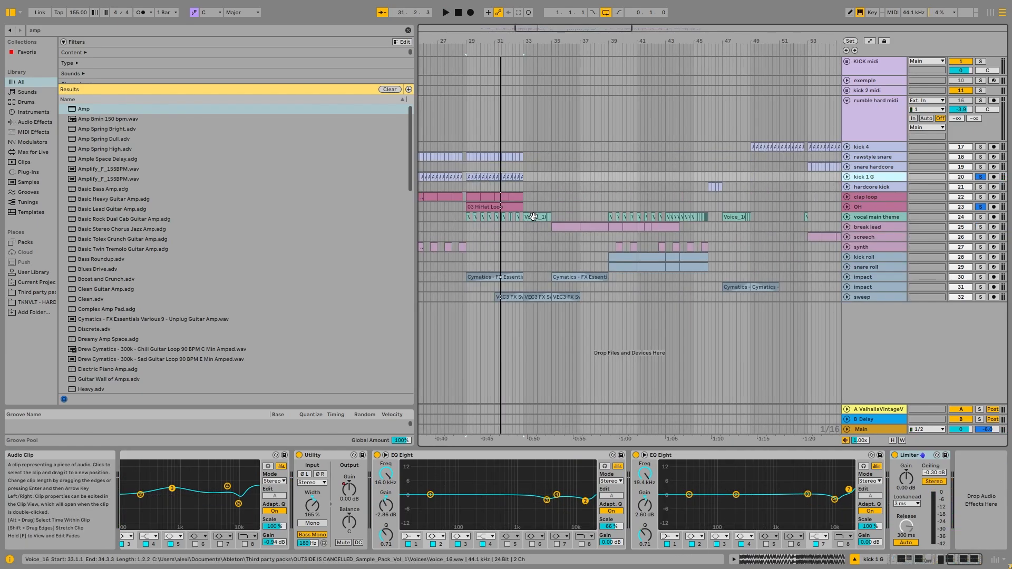
click(534, 217)
click(849, 219)
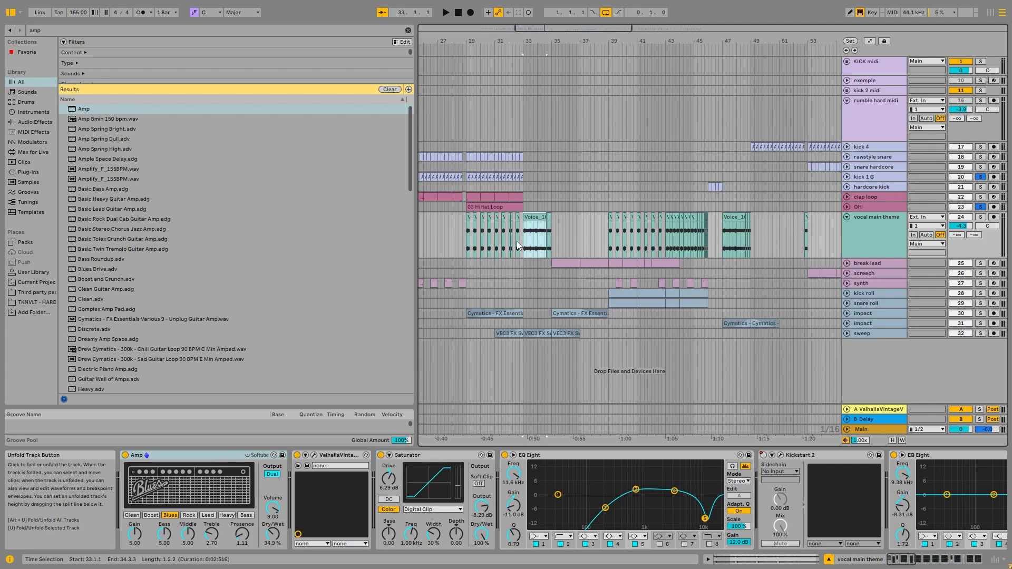
scroll(523, 234, down, 4)
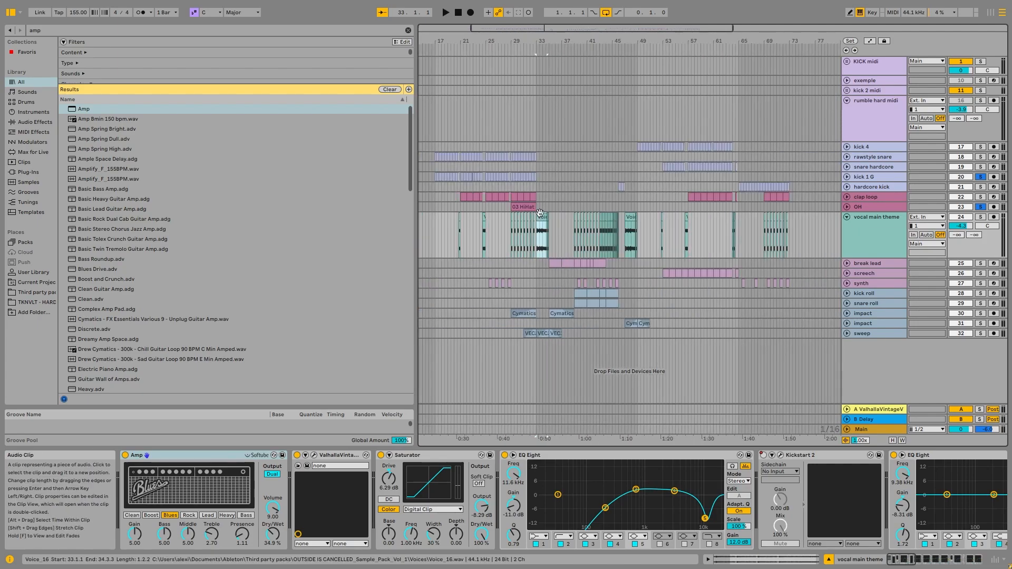
scroll(545, 201, up, 6)
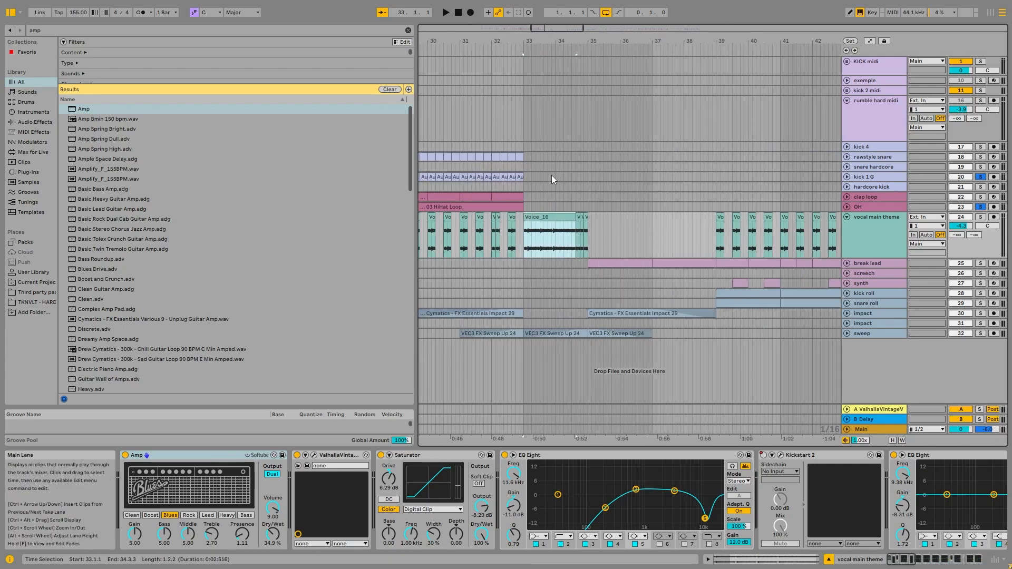
click(981, 217)
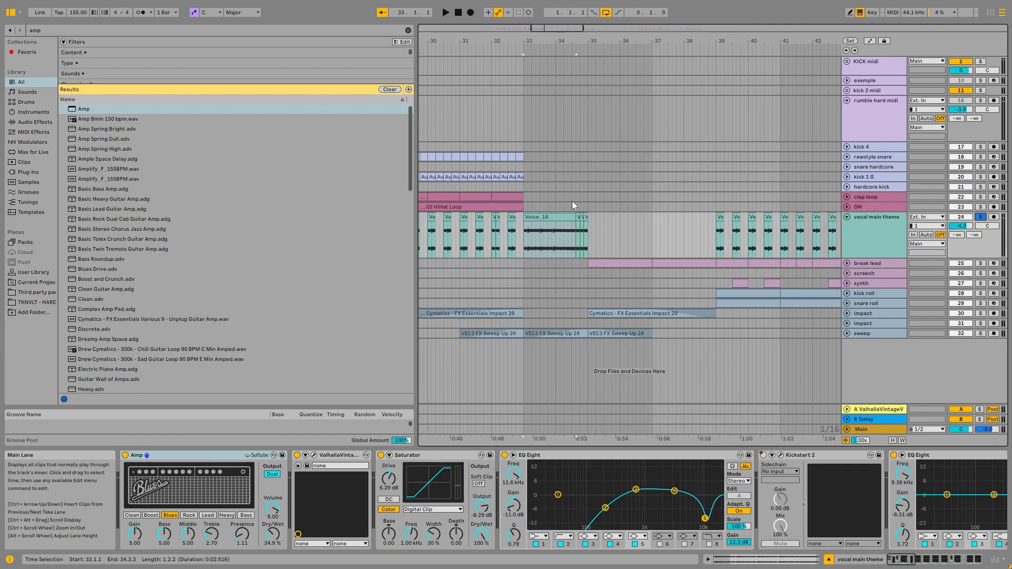
Group the vocal main theme's devices into an Audio Effect Rack, bypass it and play the dry vocal from bar 33.
click(872, 239)
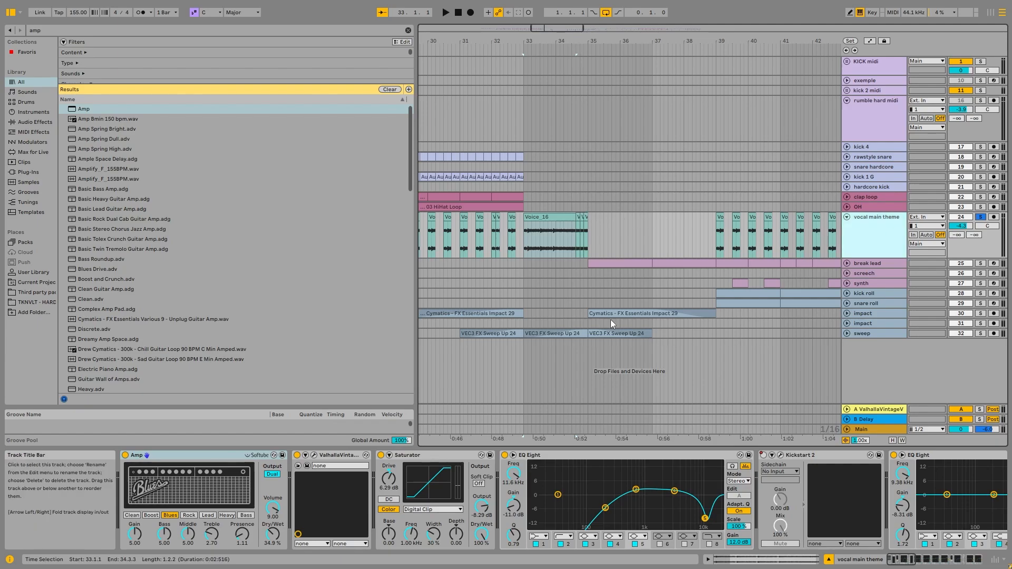
click(383, 448)
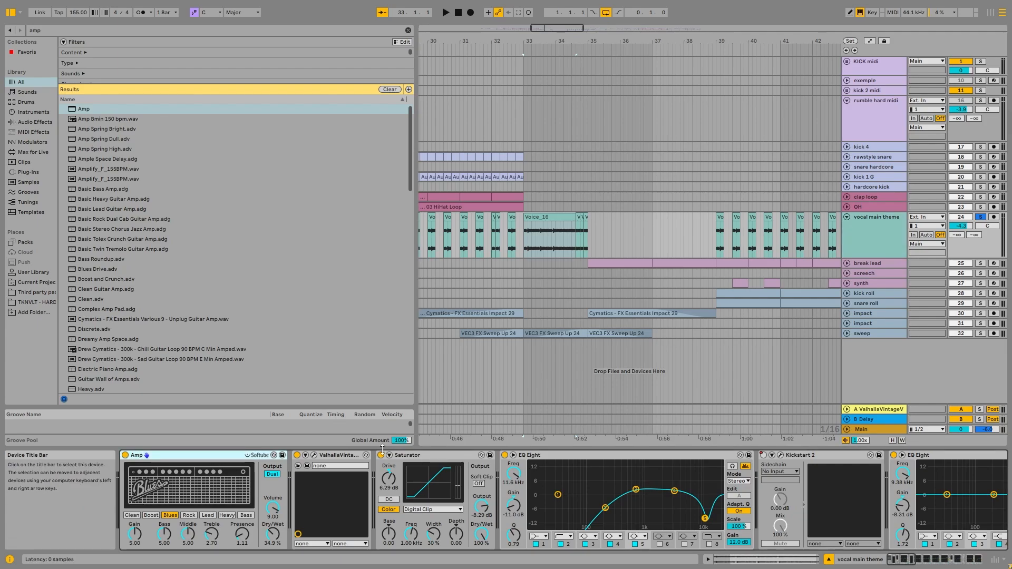
mouse_move(902, 560)
mouse_down()
mouse_move(971, 561)
mouse_move(899, 559)
mouse_up()
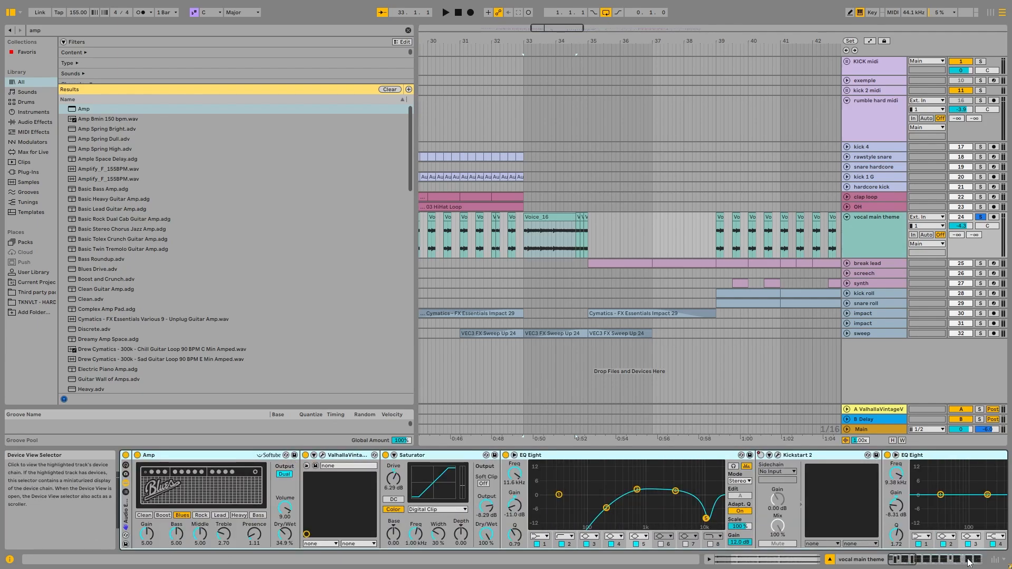
click(126, 455)
key(space)
click(865, 227)
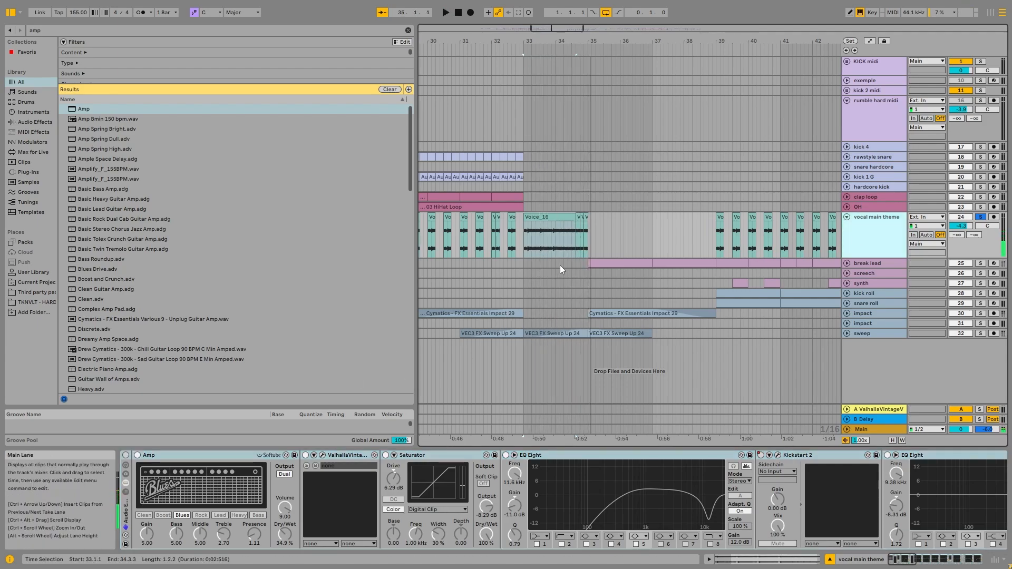
click(548, 216)
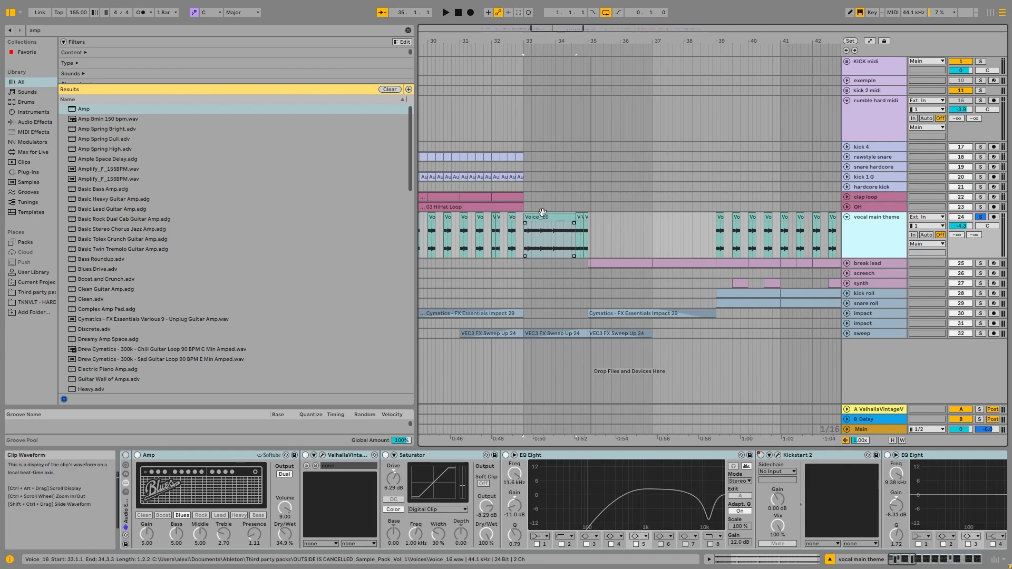
Reactivate the vocal's effect rack and examine the settings of its Amp, ValhallaVintageVerb and Saturator.
click(137, 455)
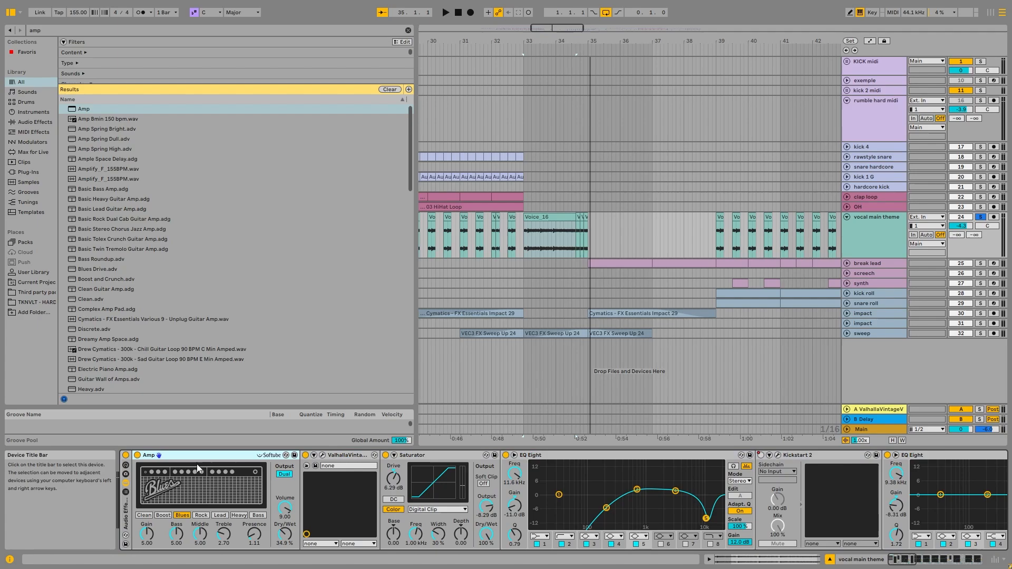
click(322, 455)
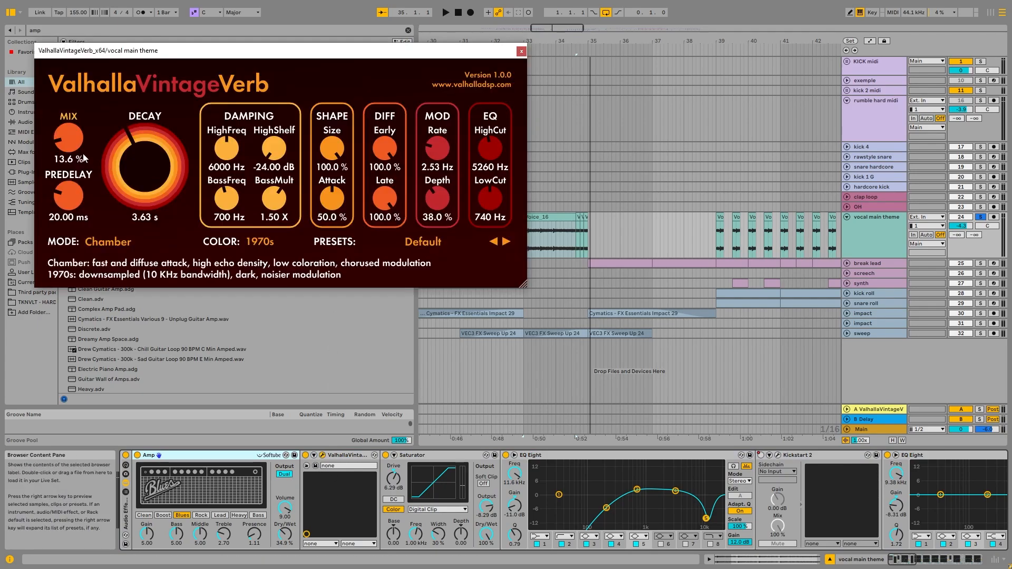
click(322, 455)
click(388, 455)
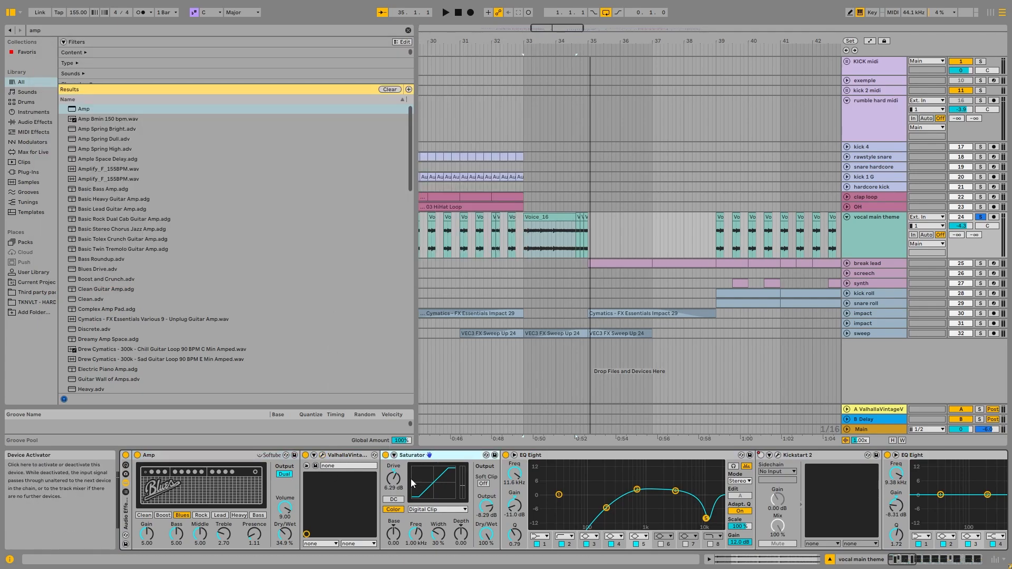
Examine the vocal Saturator's curve types and the EQ Eight and Kickstart 2 devices that follow it in the chain.
click(427, 509)
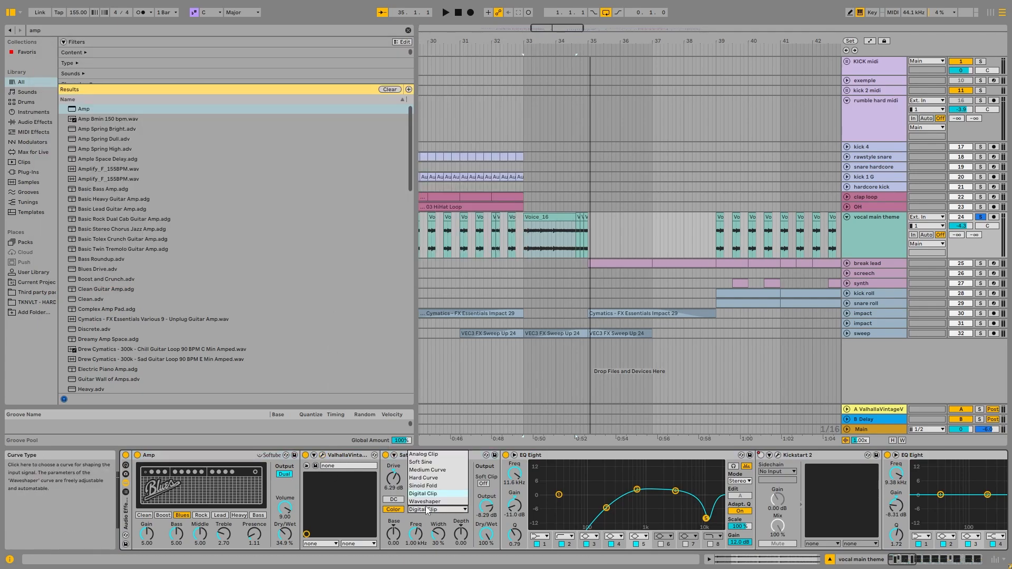
click(558, 459)
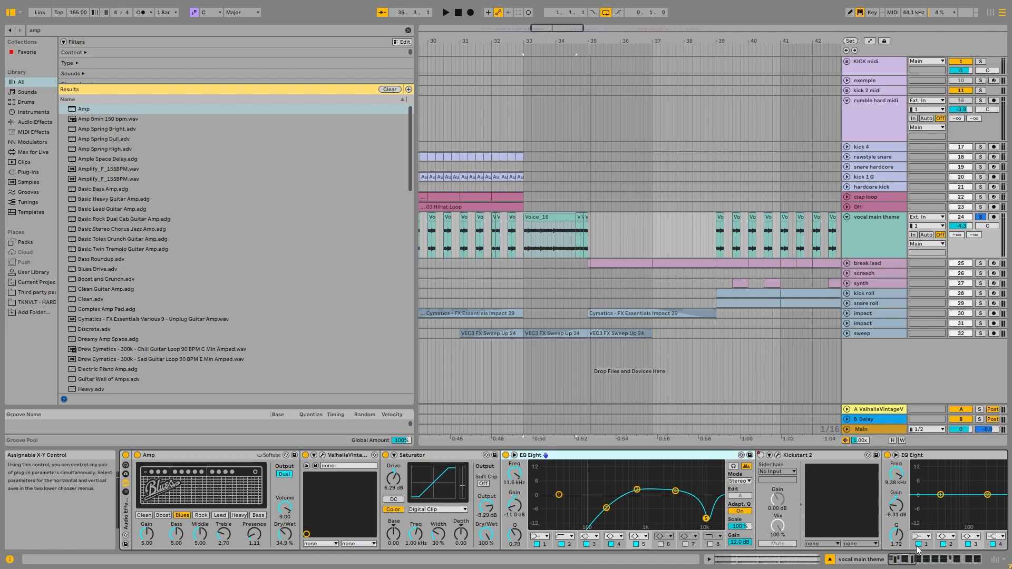
click(909, 561)
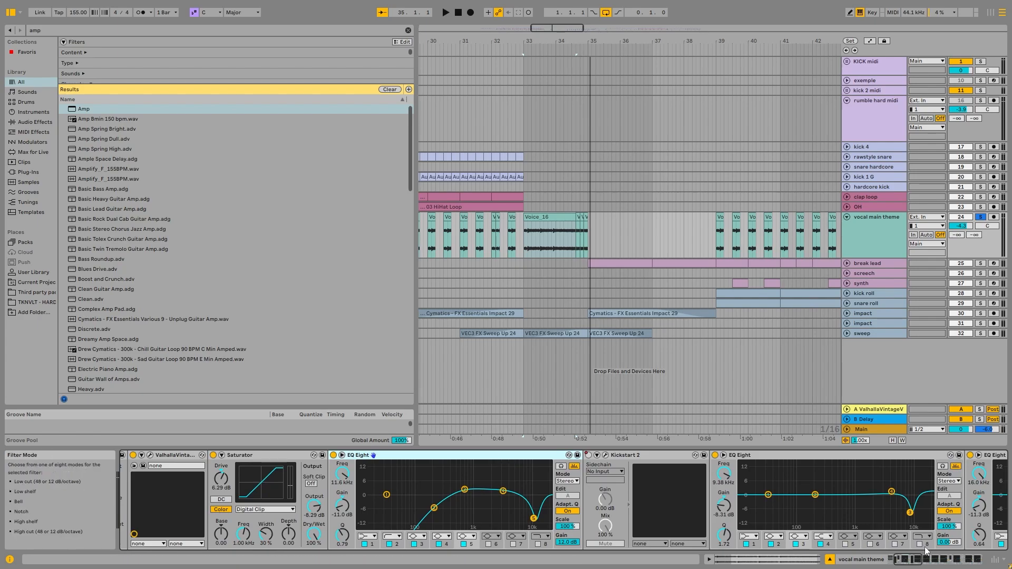
drag(917, 562, 943, 557)
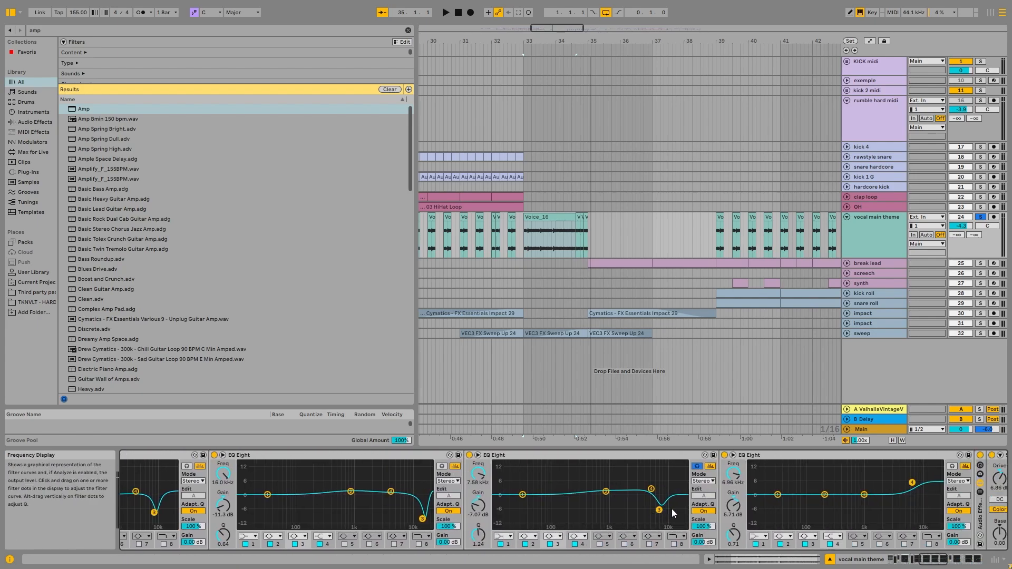
mouse_move(933, 561)
mouse_down()
mouse_move(901, 567)
mouse_move(918, 565)
mouse_up()
Play the vocal from bar 33 and compare its sound with the EQ Eight right after Kickstart 2 bypassed and reactivated.
key(space)
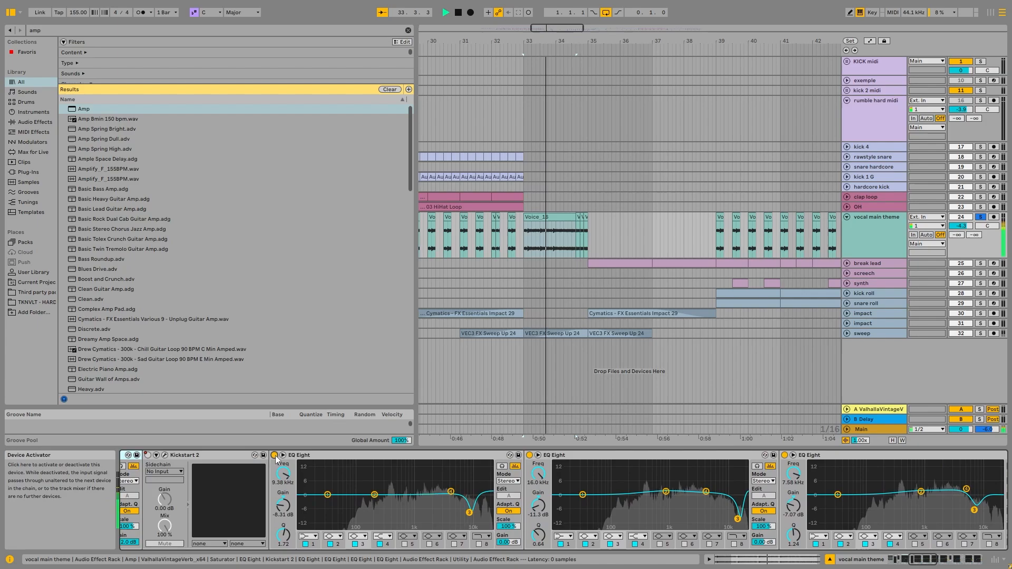
click(274, 456)
click(275, 455)
key(space)
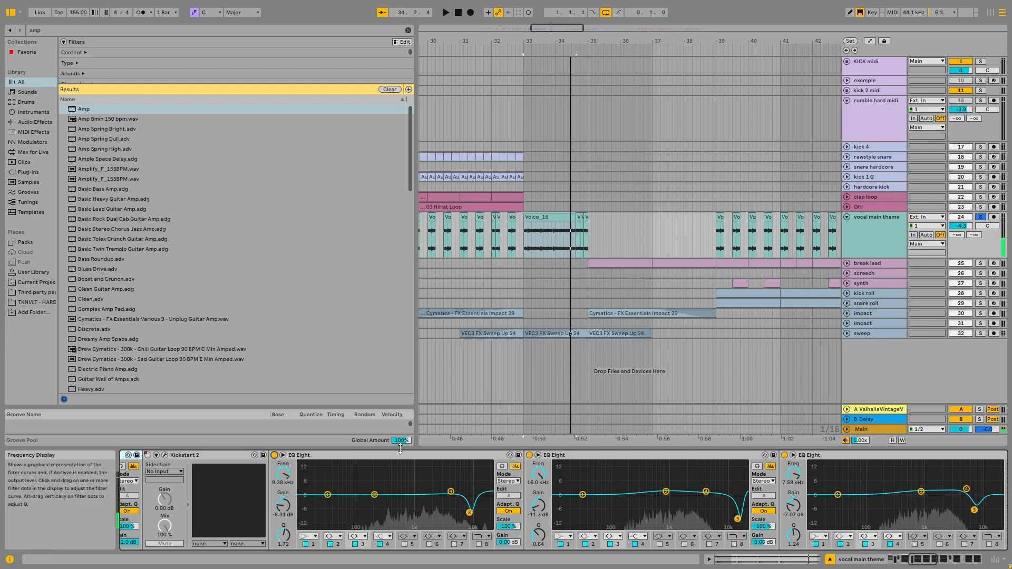
Play the vocal again, bypassing and reactivating the high-shelf EQ Eight placed just before the second Saturator's rack.
click(935, 561)
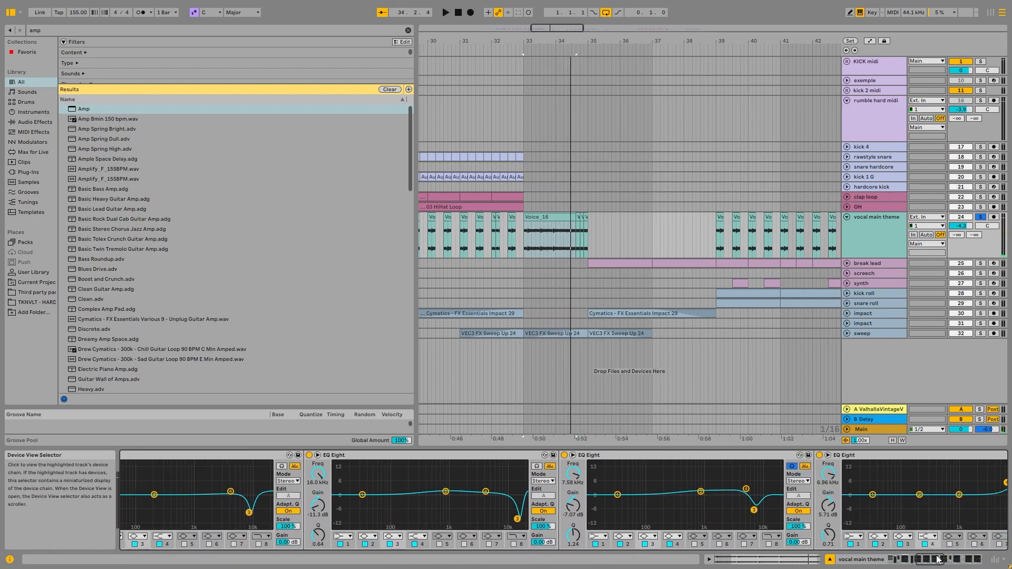
click(920, 557)
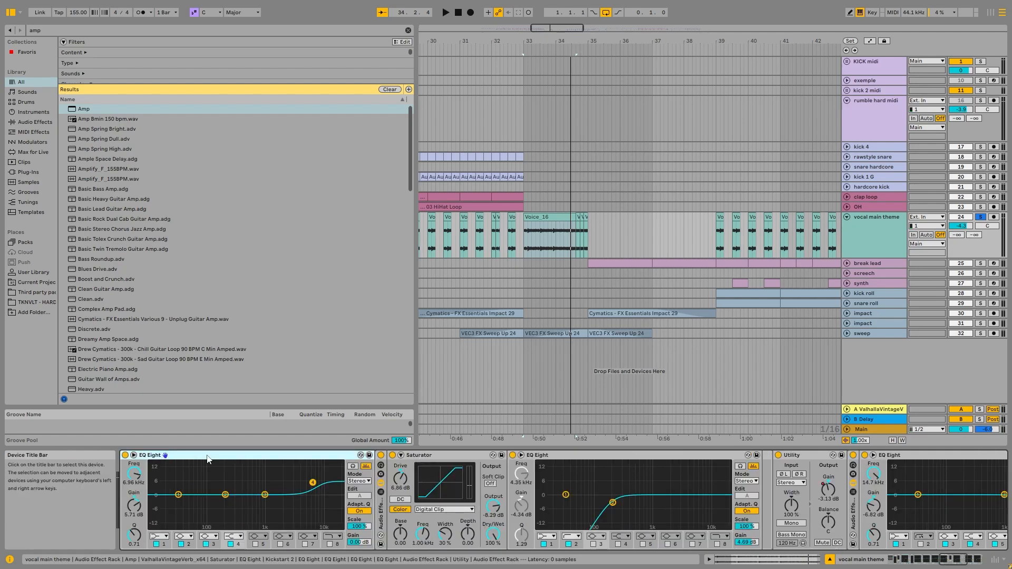
key(space)
click(125, 455)
click(125, 456)
key(space)
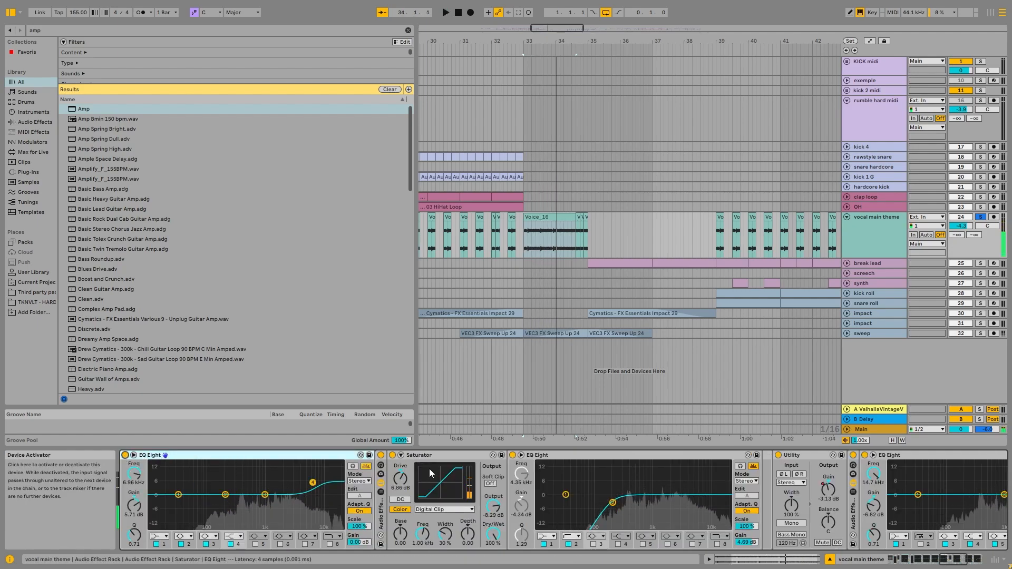
Examine the second Saturator, the low-cut EQ Eight, the Utility and the remaining EQs, and return to the start of the vocal chain.
click(945, 562)
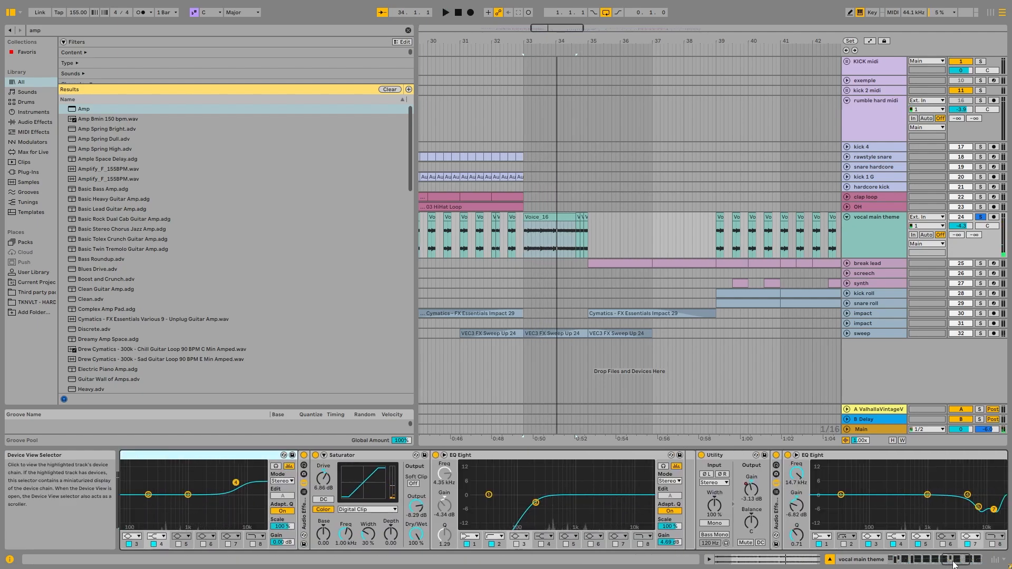
click(947, 559)
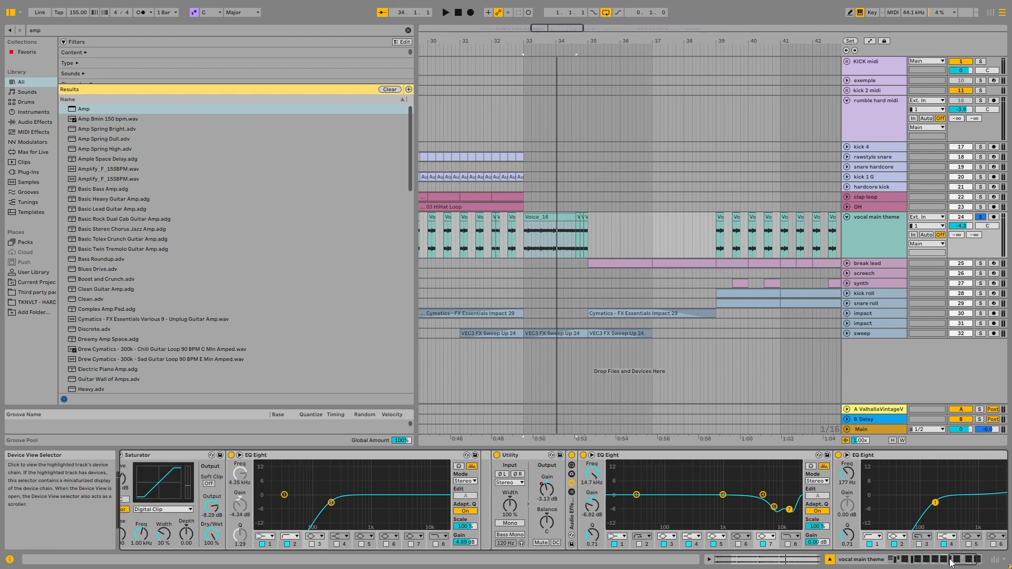
click(475, 456)
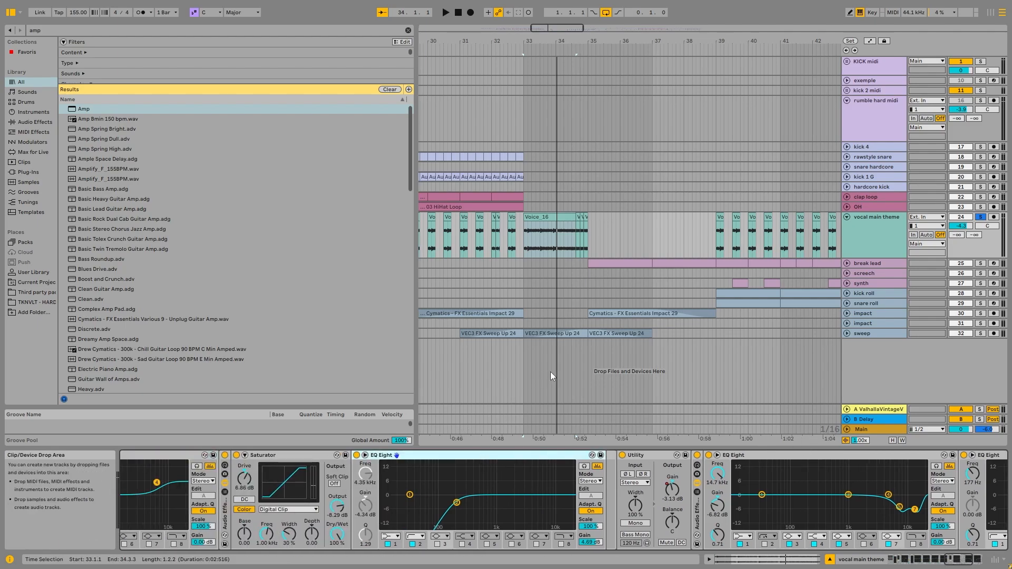
drag(957, 560, 909, 560)
click(899, 564)
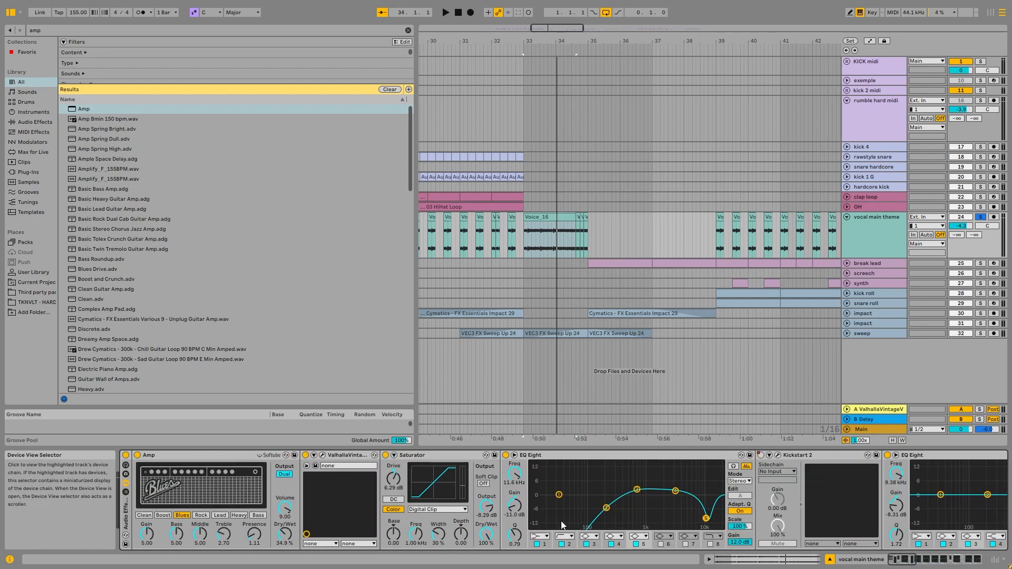
Audition the short vocal main theme clips leading into bars 21 and 25.
double_click(868, 249)
scroll(585, 231, down, 3)
scroll(450, 231, down, 6)
scroll(451, 227, up, 8)
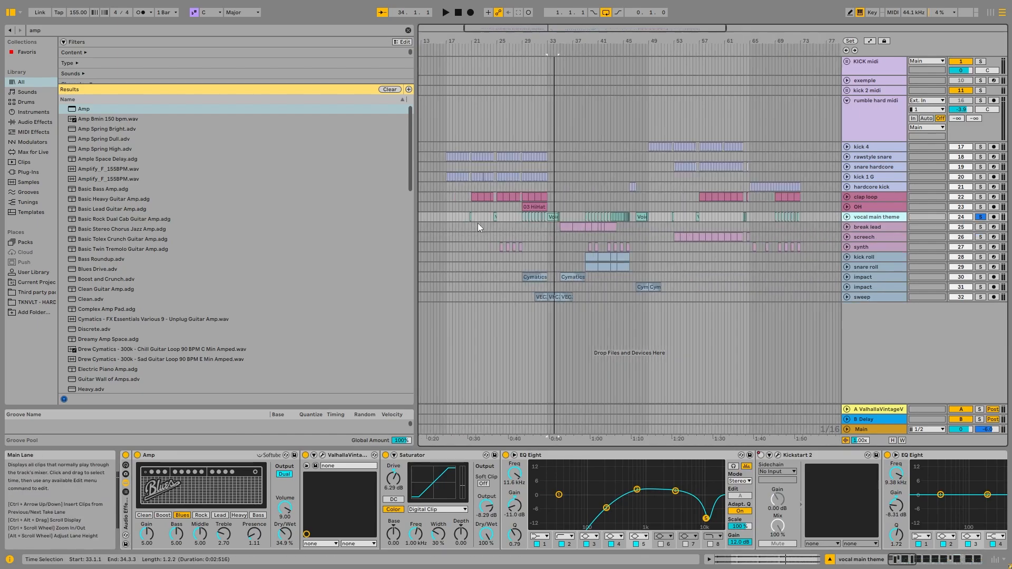
click(849, 217)
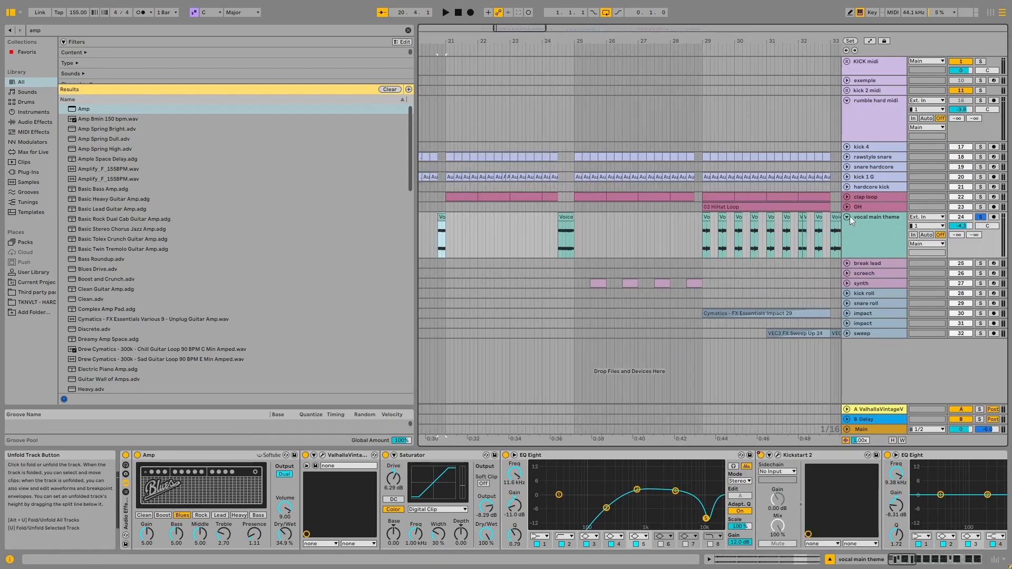
key(space)
click(565, 228)
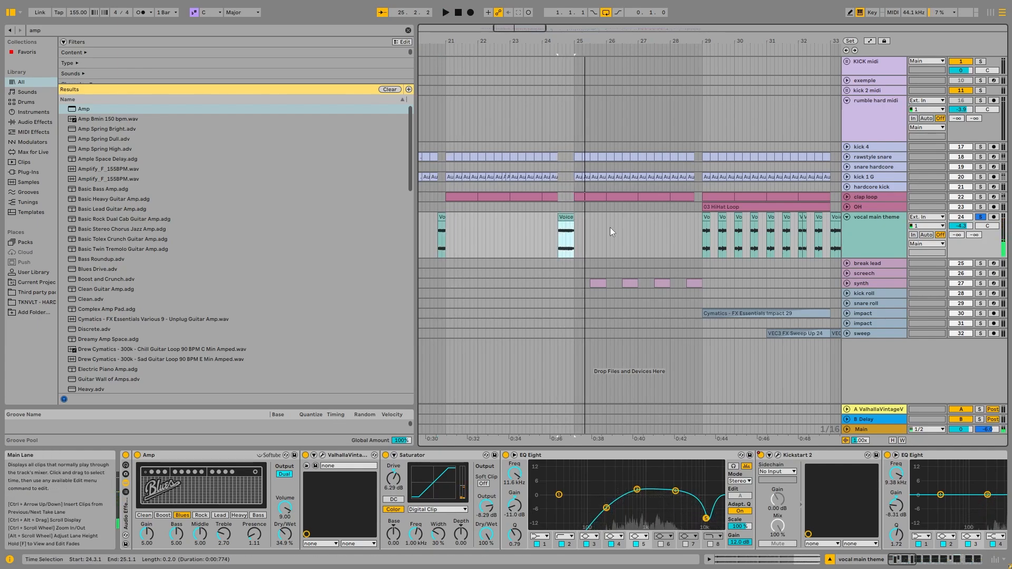
click(441, 217)
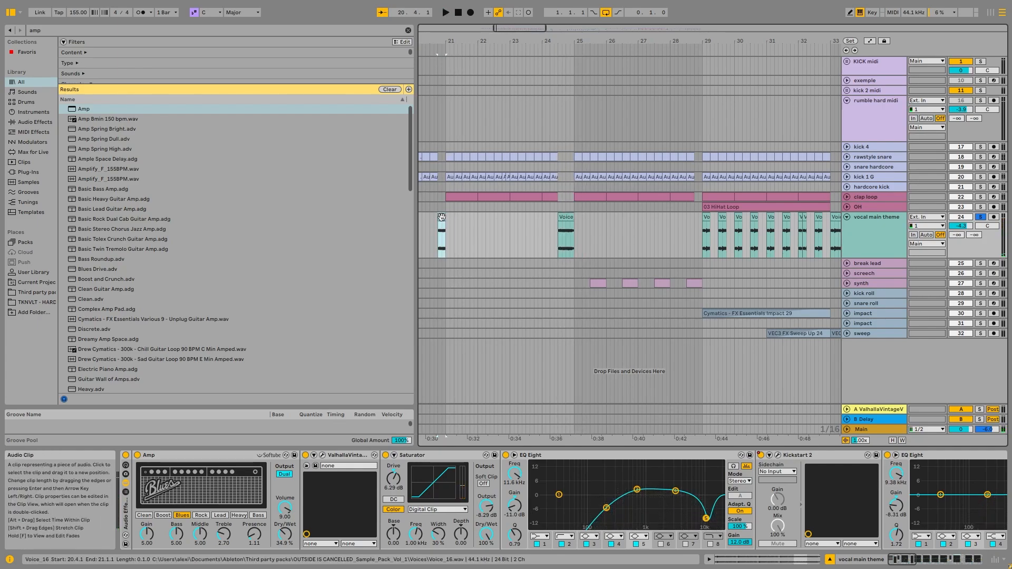
click(569, 227)
Play the repeated vocal chops from bar 29 and select the first Voice_16 chop there.
scroll(668, 228, up, 6)
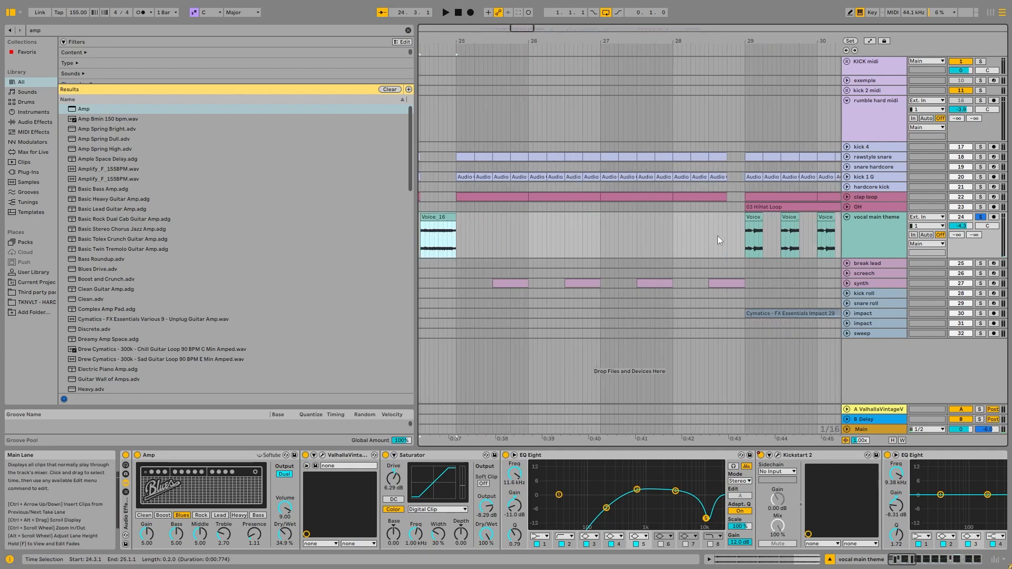
scroll(527, 236, down, 8)
click(555, 217)
key(space)
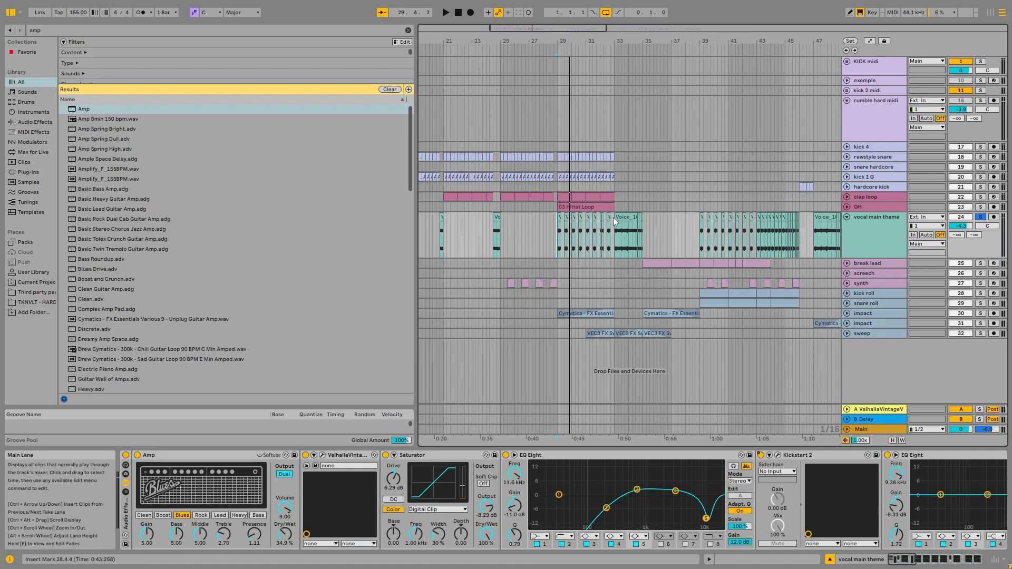
scroll(569, 221, up, 5)
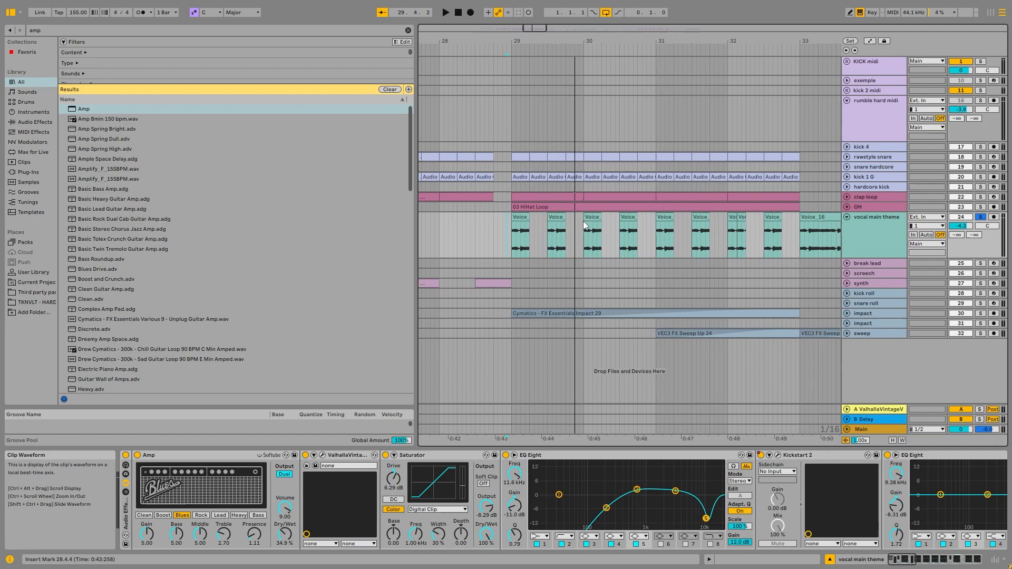
click(520, 219)
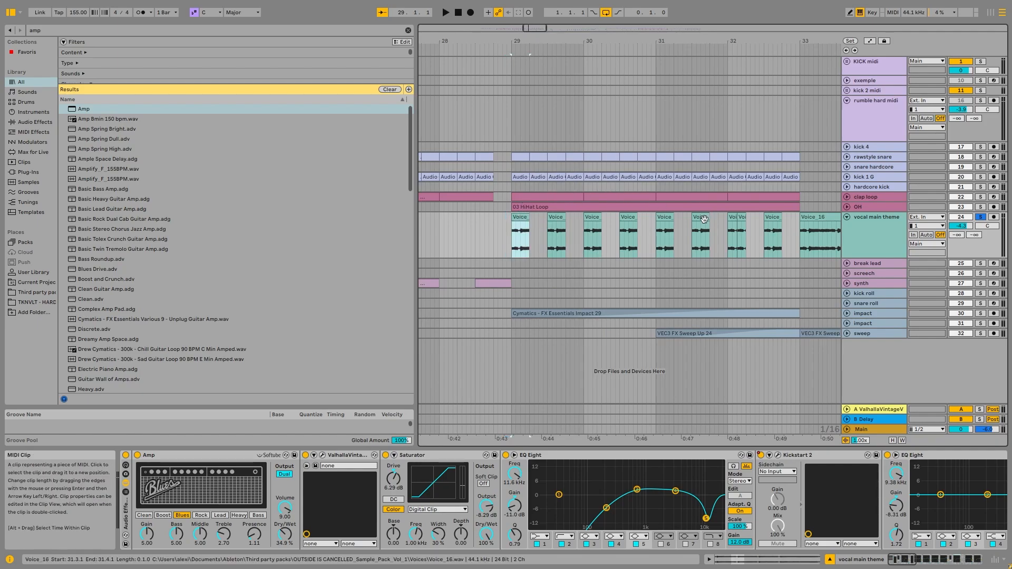
Fold the vocal main theme track, survey the vocal placements across the arrangement, and place the insertion point around bar 49.
scroll(657, 232, down, 5)
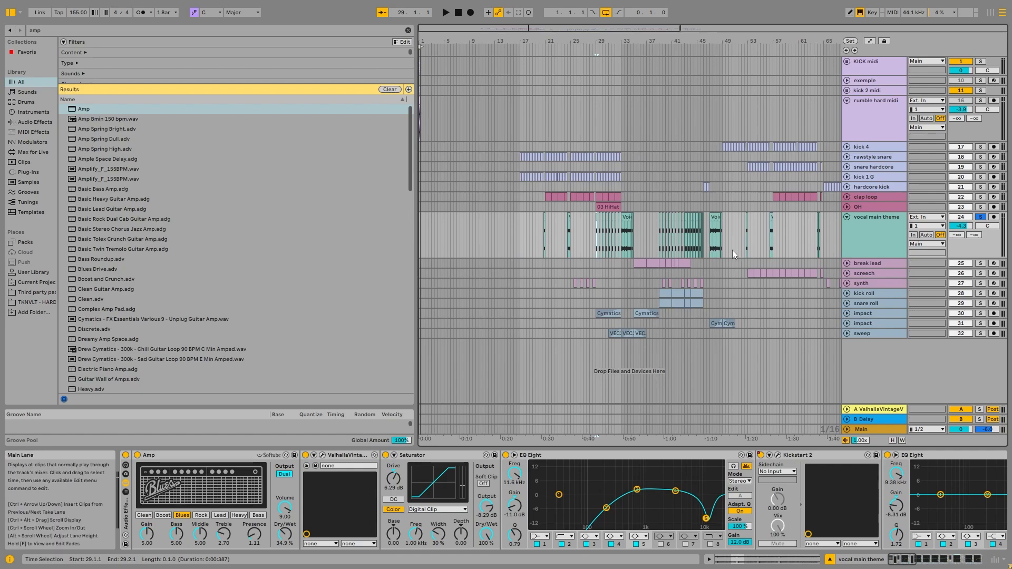
scroll(732, 250, up, 3)
click(847, 217)
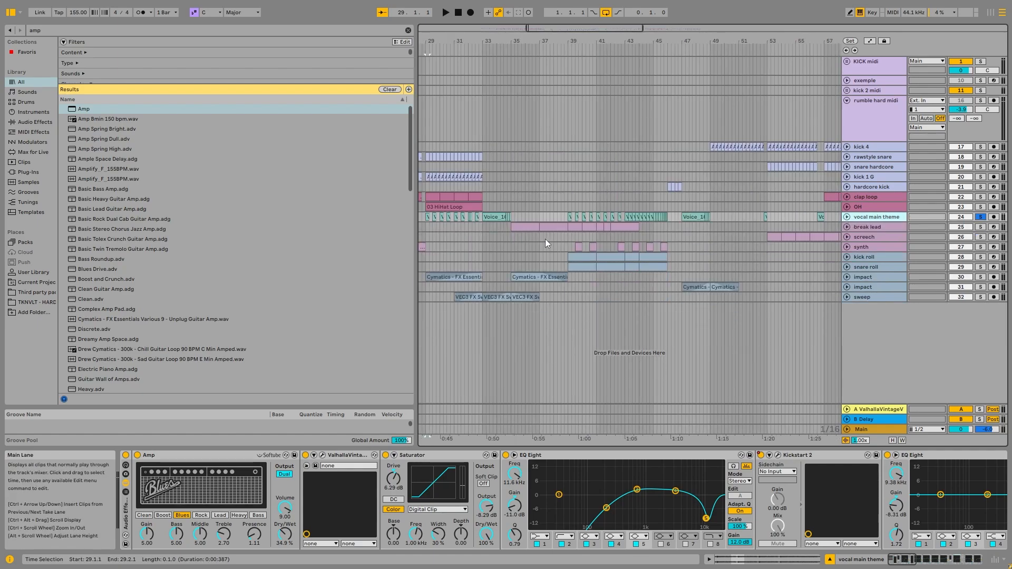
scroll(545, 239, down, 2)
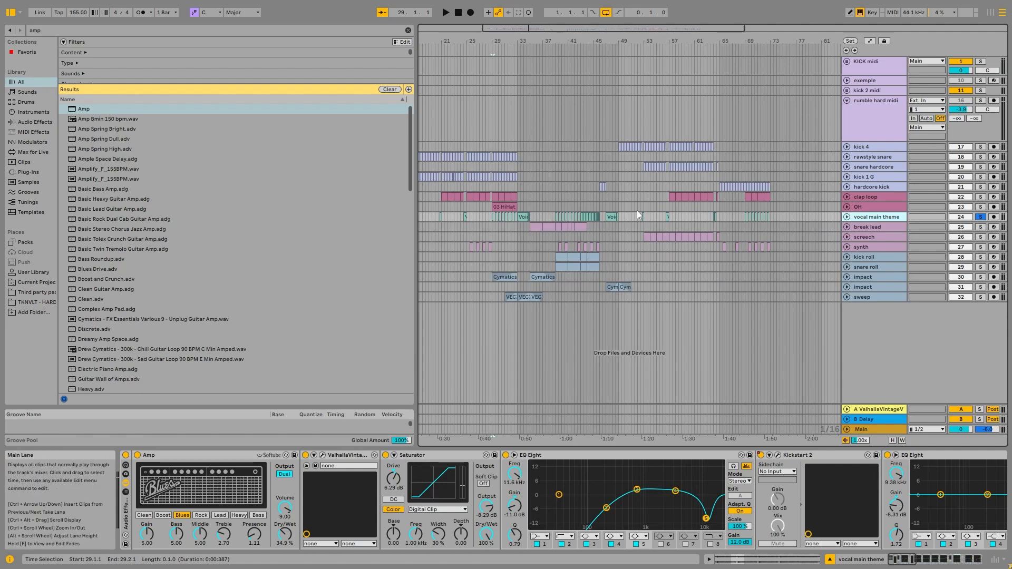
scroll(638, 211, up, 6)
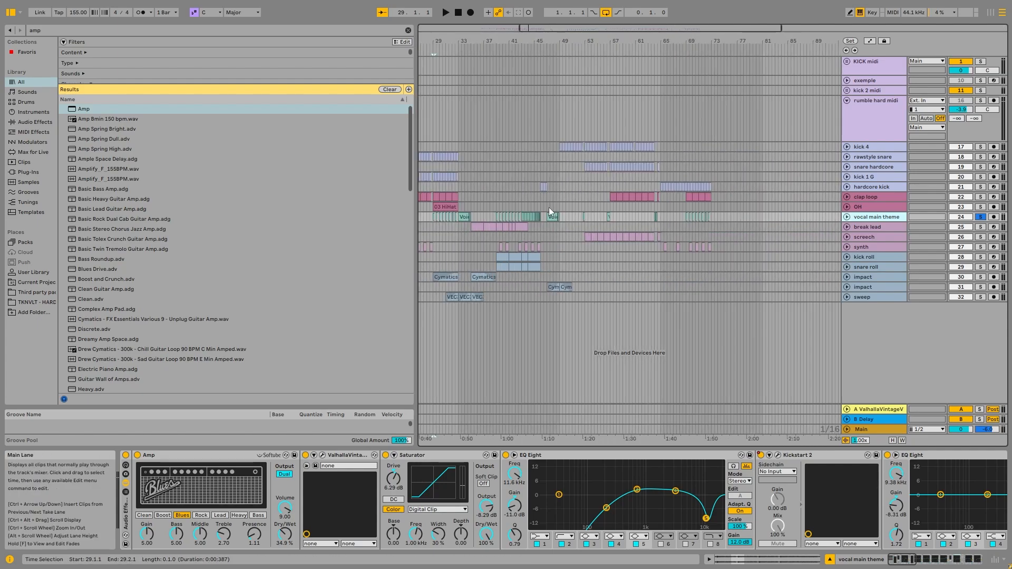
click(611, 209)
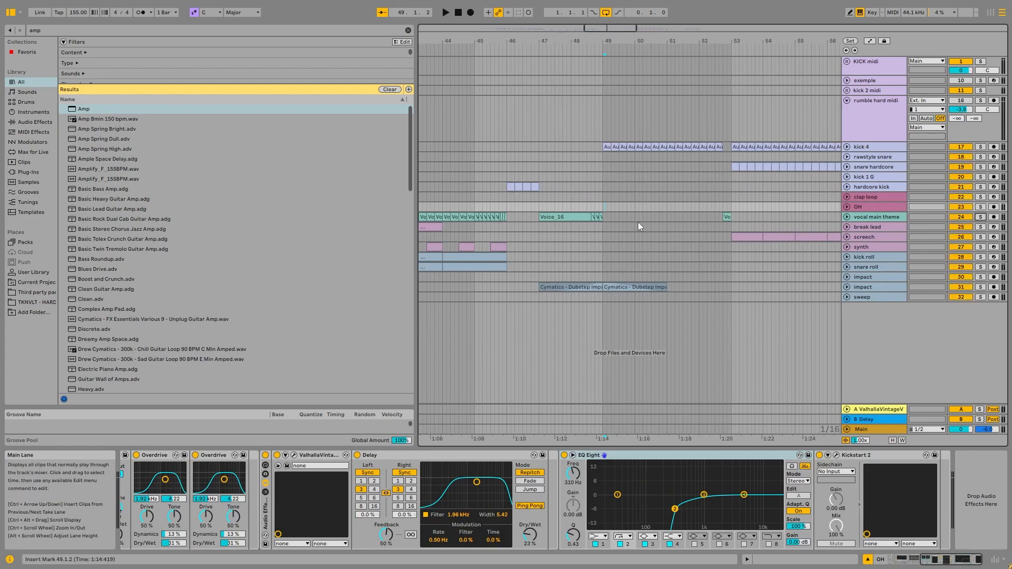
Play the soloed vocal build-up from bar 39, skipping ahead to the denser chops at bars 43 and 45.
scroll(606, 219, down, 3)
click(452, 214)
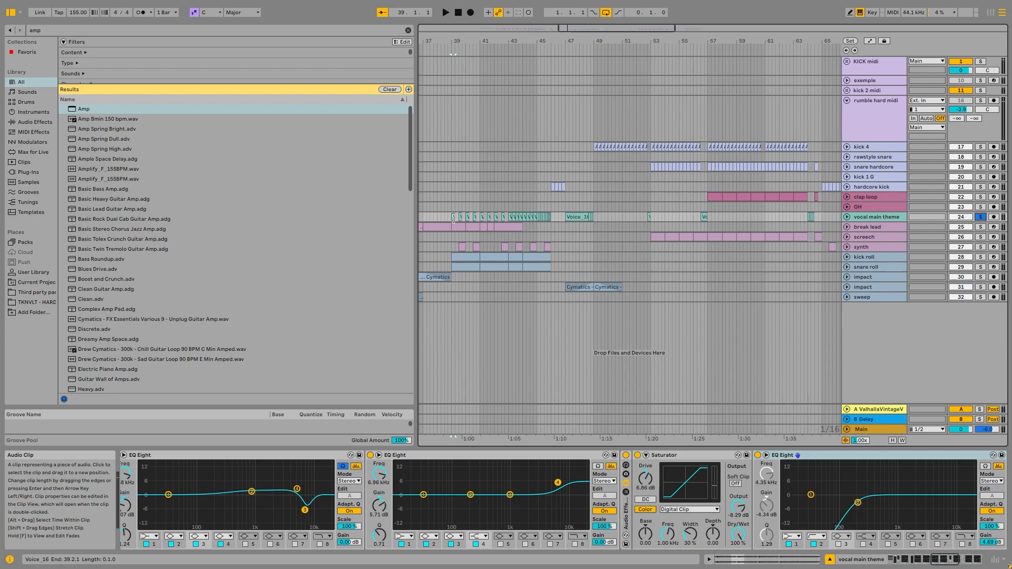
key(space)
click(513, 214)
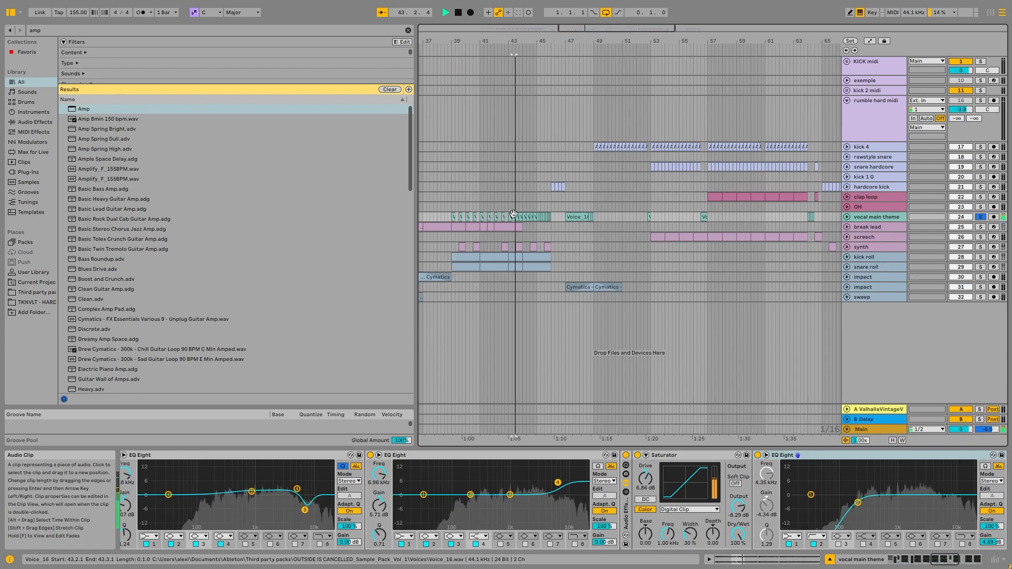
click(540, 187)
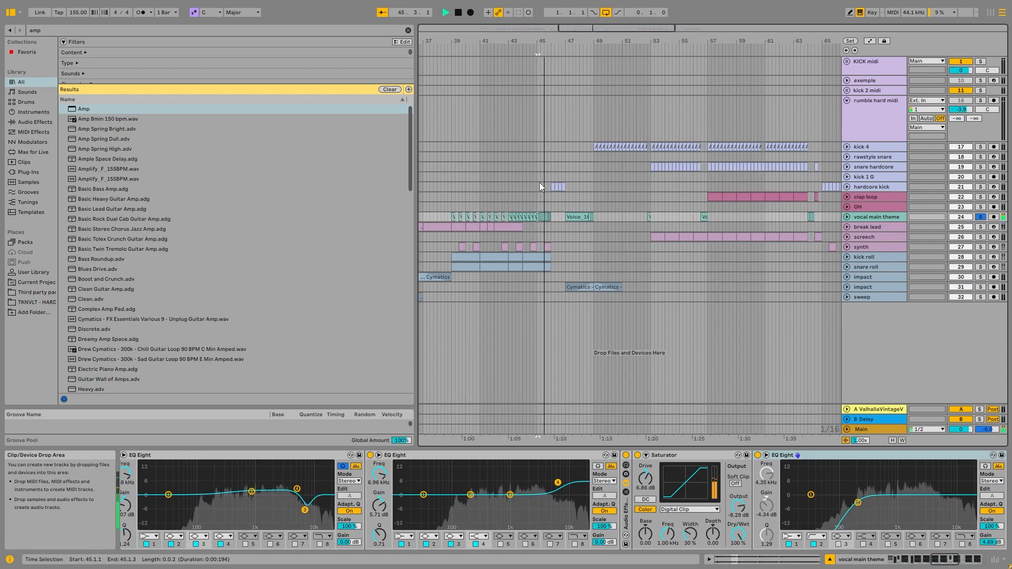
key(space)
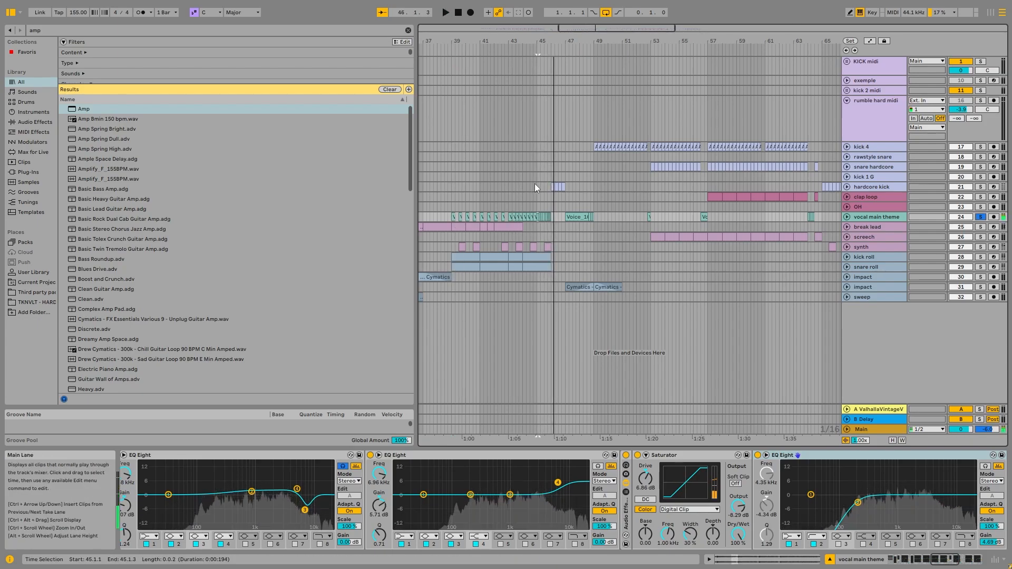
Unfold the vocal main theme track and play the Voice_16 clip from bar 47.
click(572, 215)
click(846, 217)
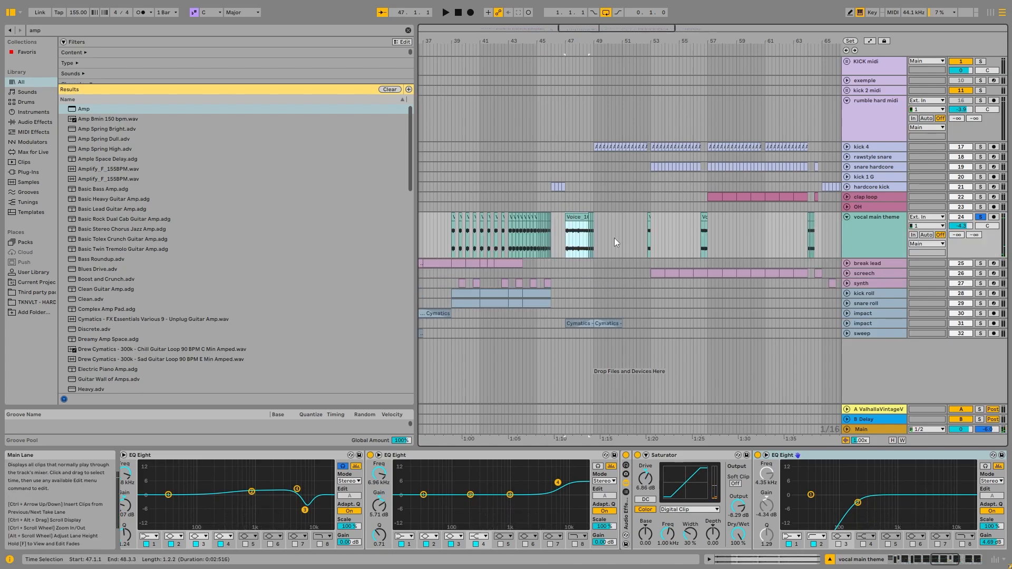
scroll(614, 239, up, 8)
scroll(576, 217, down, 6)
key(space)
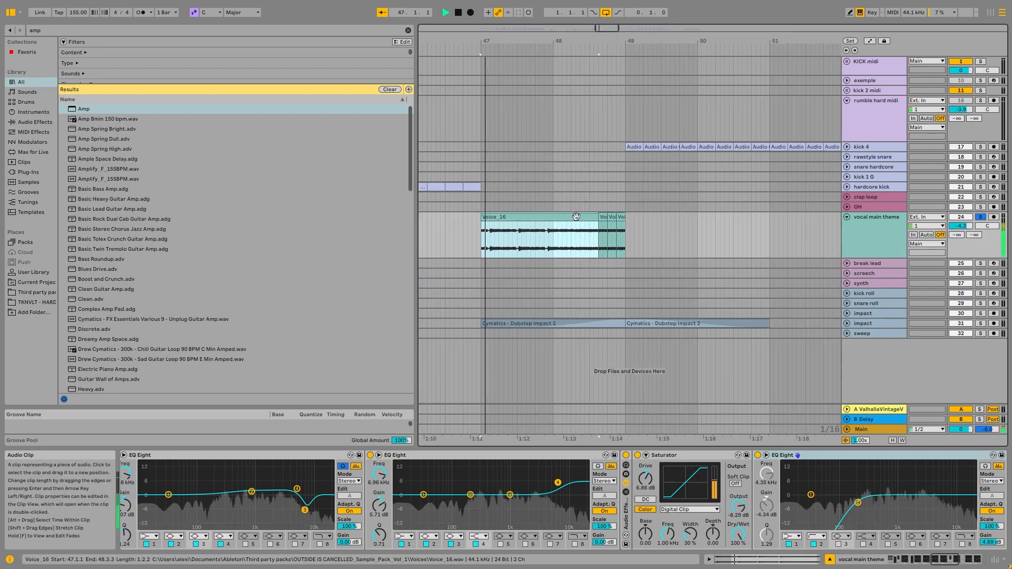
Unsolo the vocal main theme, stop playback and select the break lead clip at bar 39.
click(980, 217)
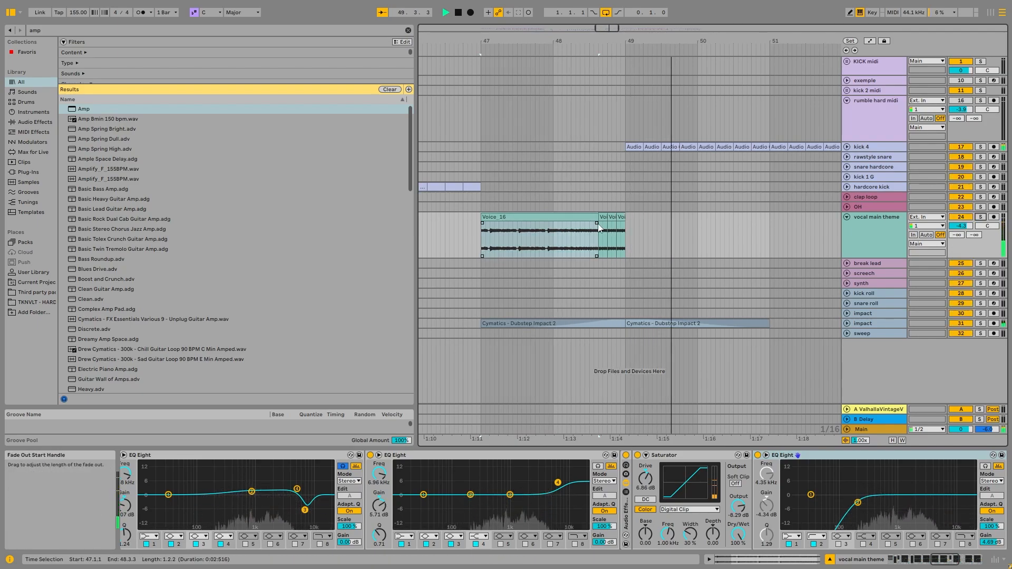
key(space)
scroll(488, 230, down, 10)
scroll(489, 229, up, 5)
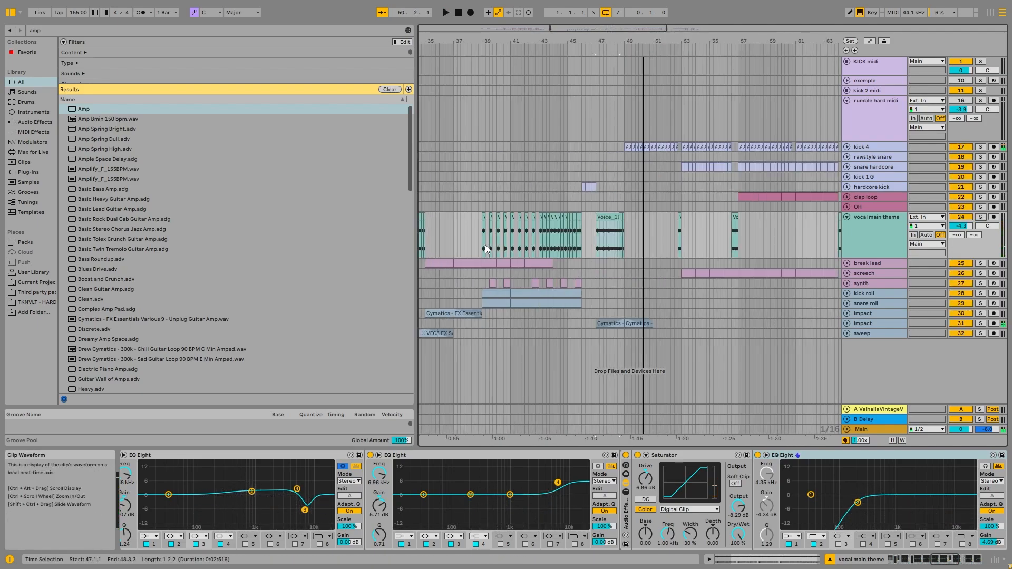
click(494, 265)
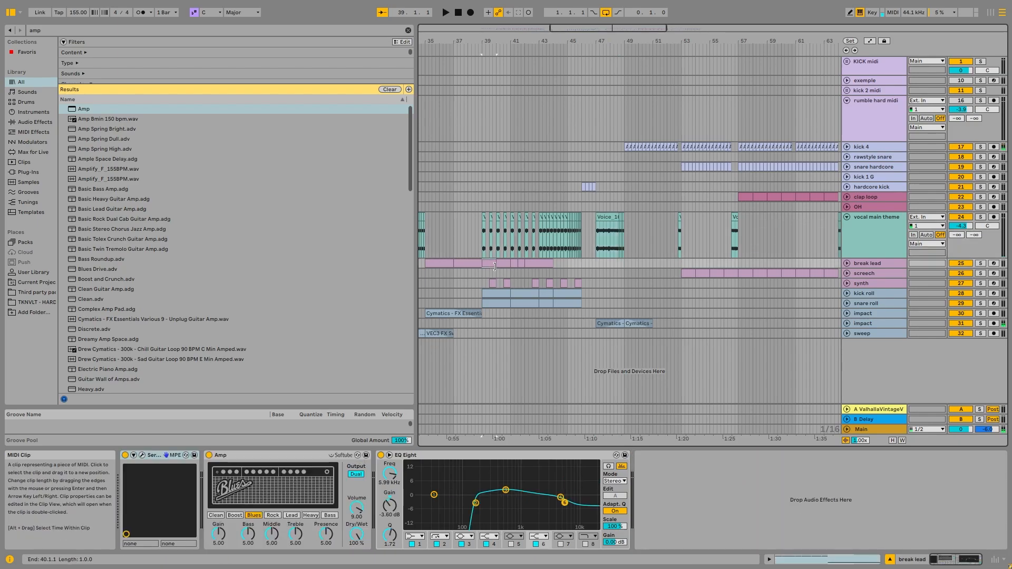
Solo the kick roll track and play its build-up from bar 43.
click(516, 302)
click(979, 293)
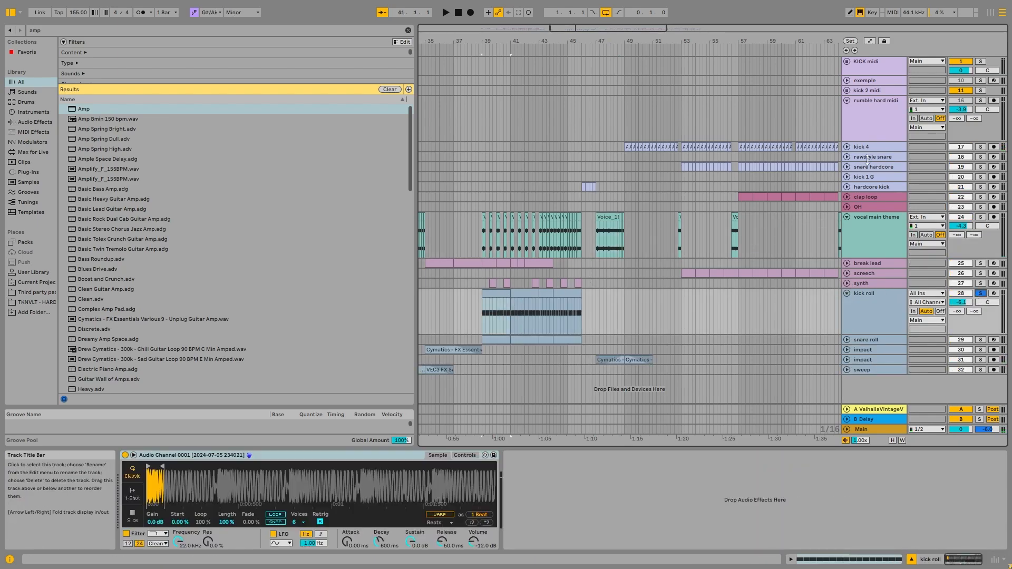
key(space)
click(546, 306)
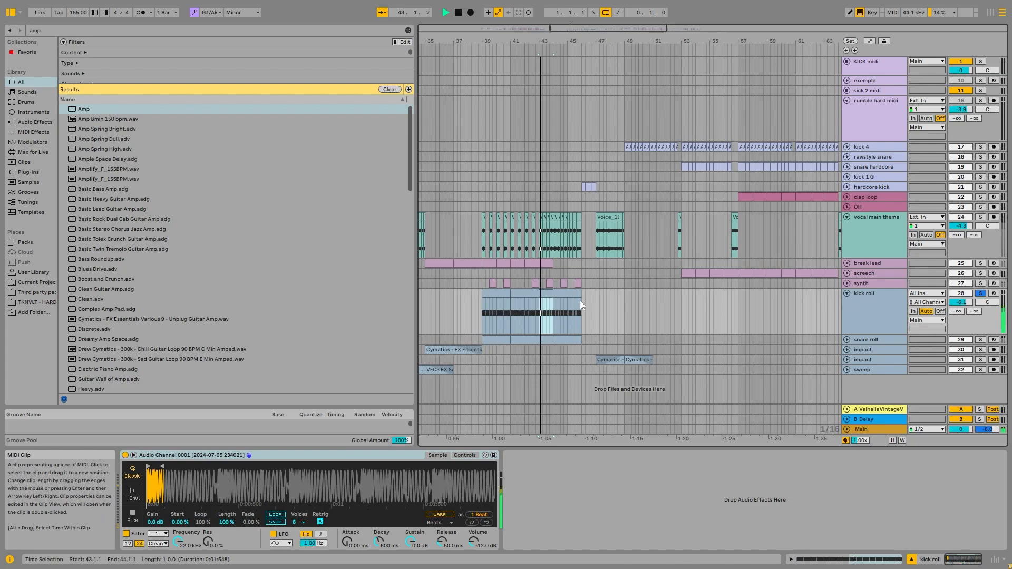
Solo and unfold the snare roll track, inspect the notes of its clip at bar 44, and return to the track's devices.
ctrl+click(980, 340)
click(847, 340)
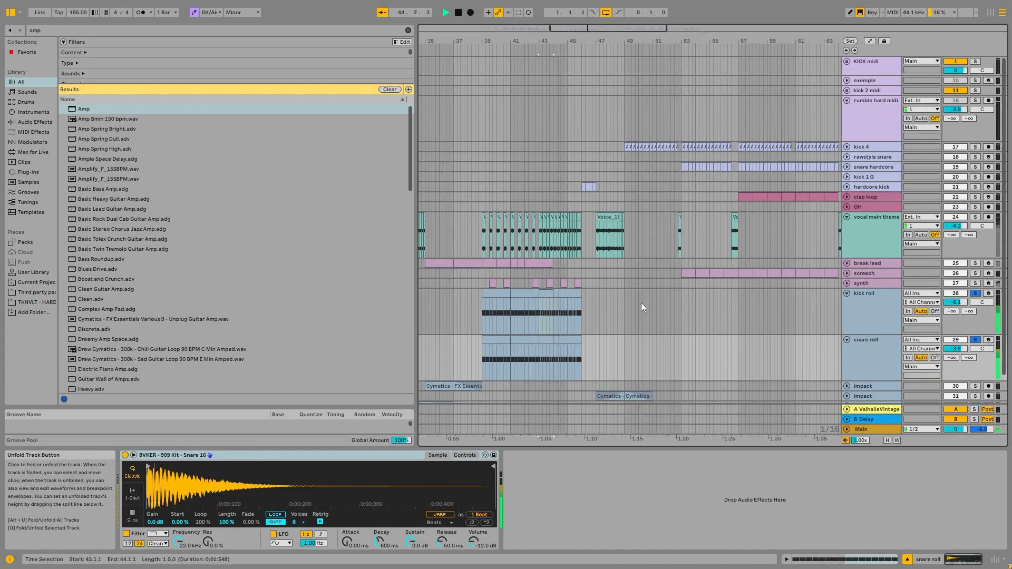
click(567, 340)
scroll(562, 310, down, 5)
scroll(560, 329, up, 5)
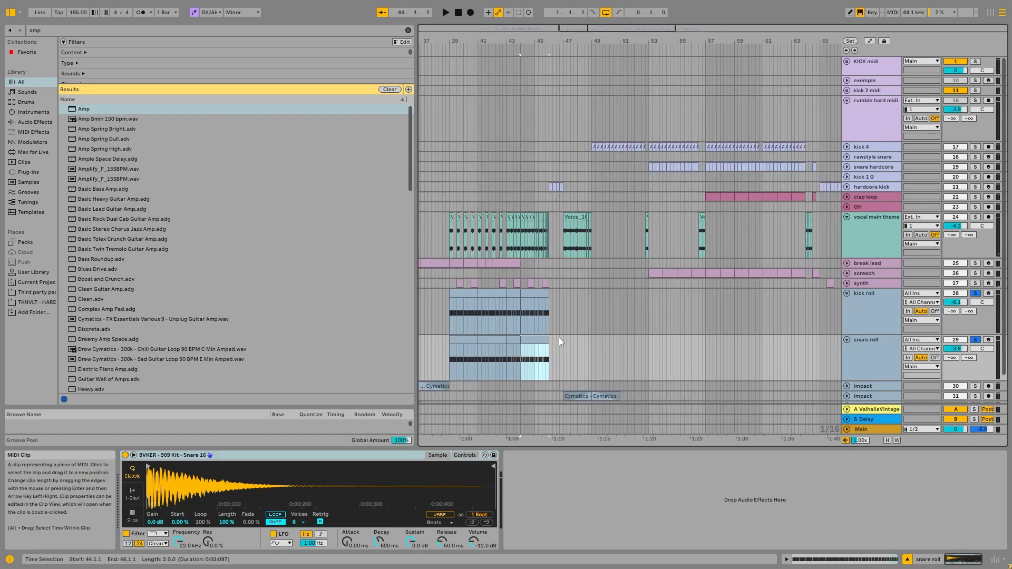
double_click(535, 340)
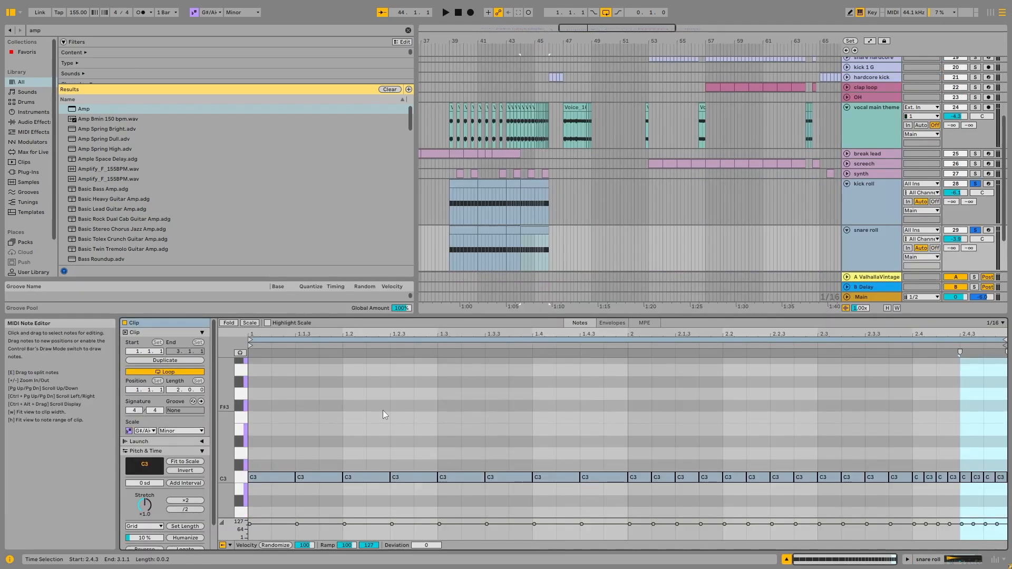
click(880, 256)
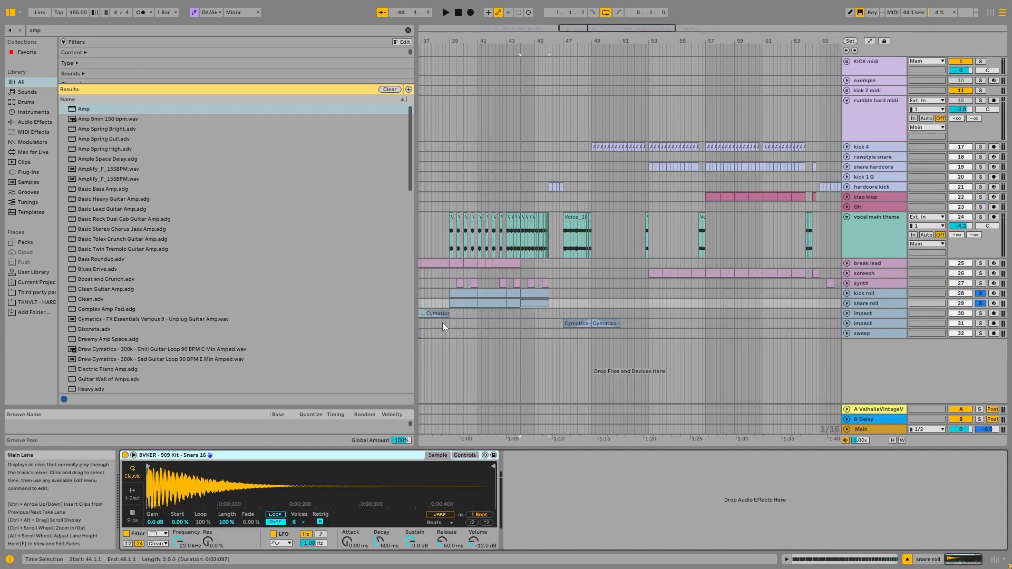
Look over the impact clips at bars 35 and 29, and unfold the sweep track to view its clip at bar 31.
ctrl+scroll(442, 323, down, 4)
click(435, 315)
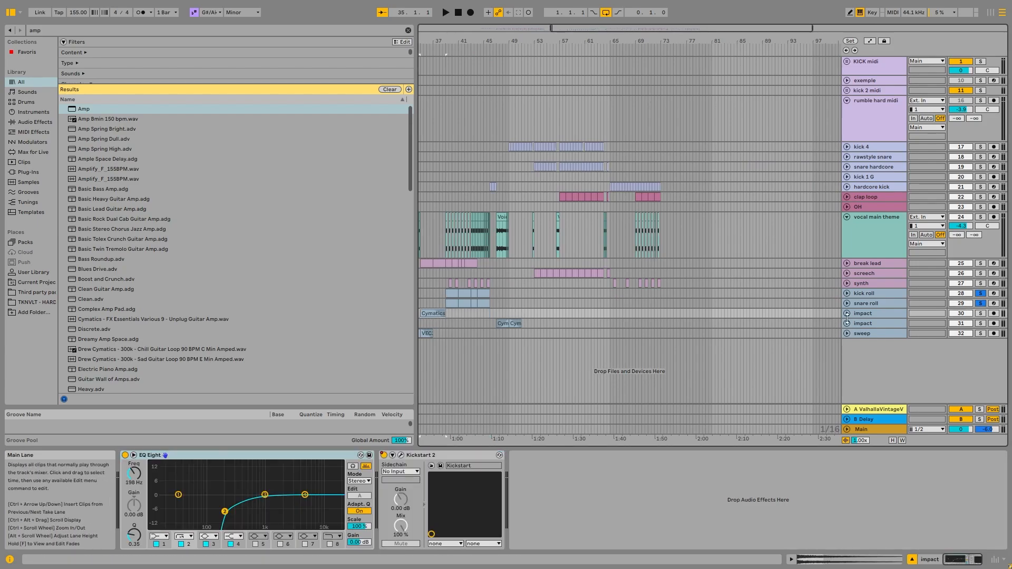
ctrl+scroll(438, 320, up, 4)
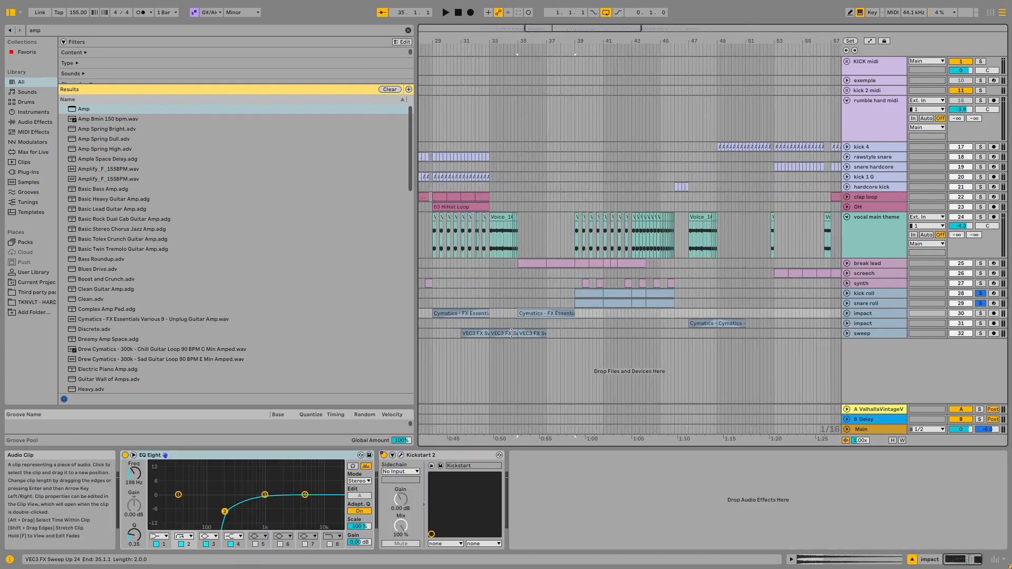
click(476, 333)
click(846, 333)
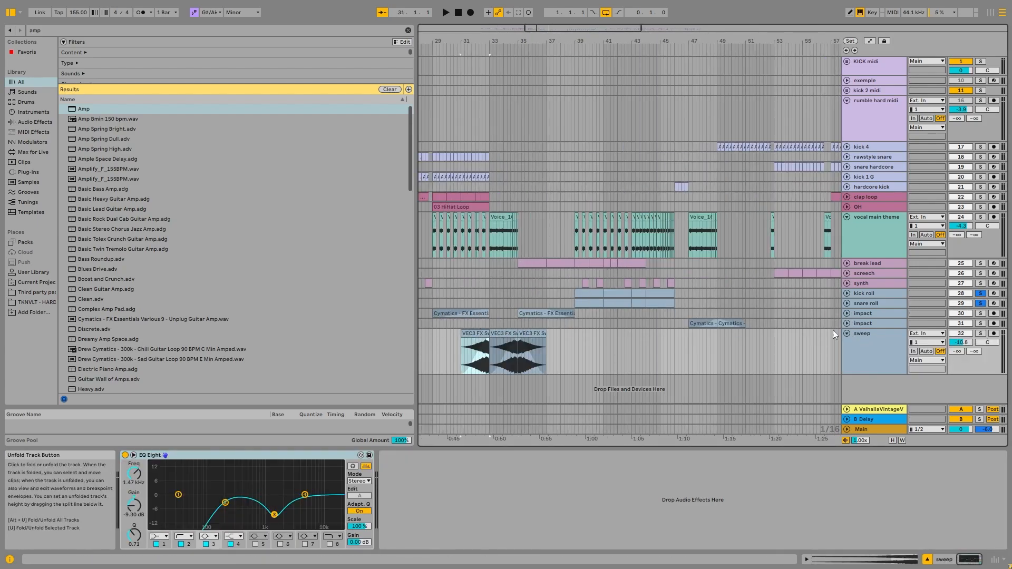
click(471, 315)
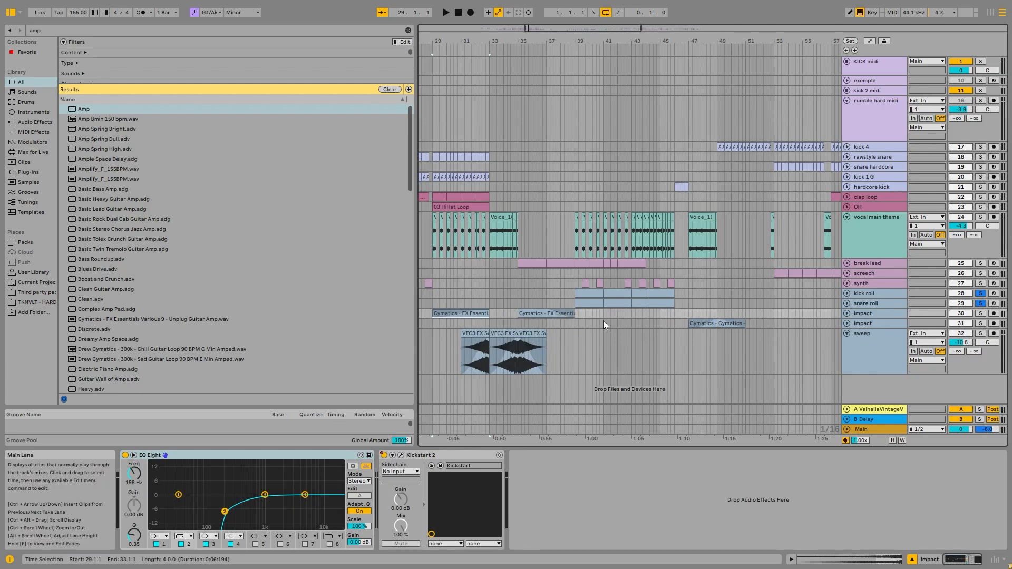
Survey the arrangement past the second vocal section and select the screech clip at bar 54.
scroll(766, 320, down, 8)
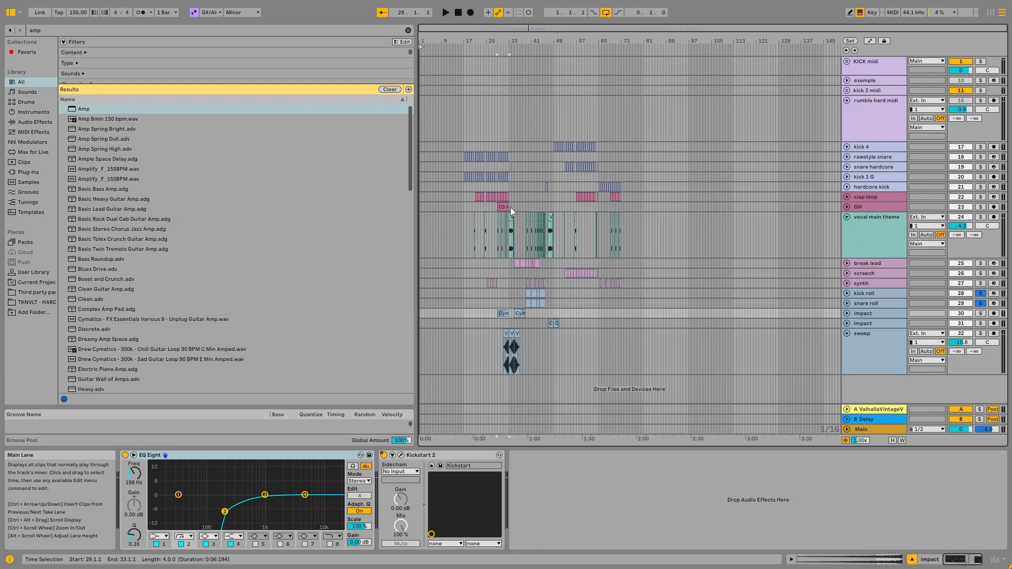
scroll(510, 207, up, 8)
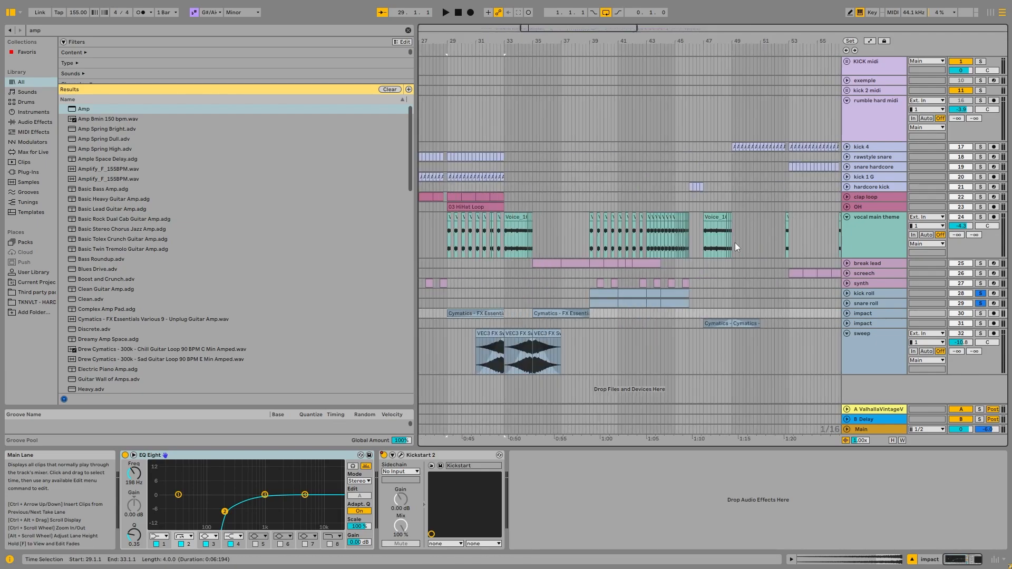
scroll(573, 300, right, 5)
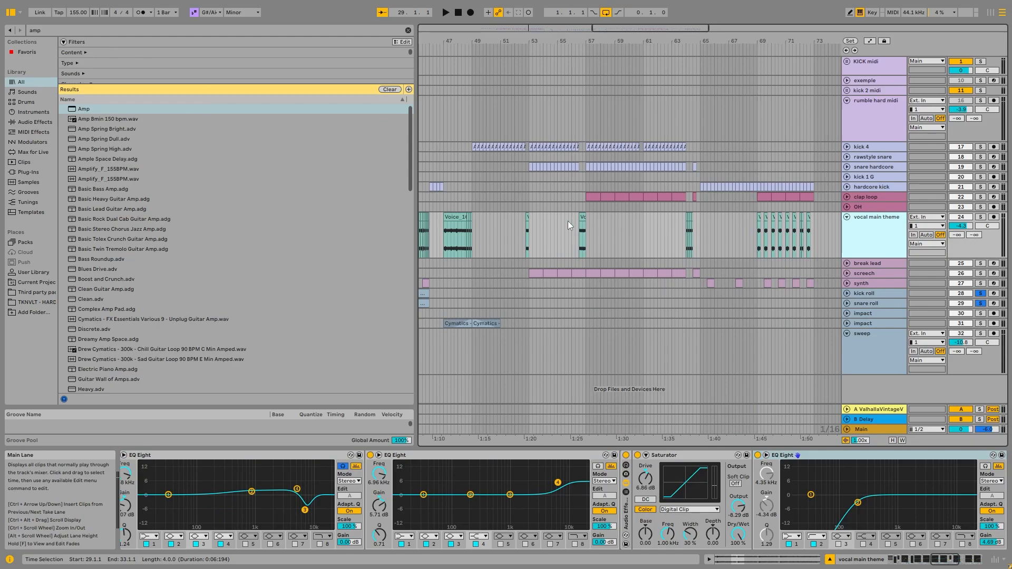
click(556, 273)
Unfold and solo the break lead track and play it from bar 35.
click(846, 264)
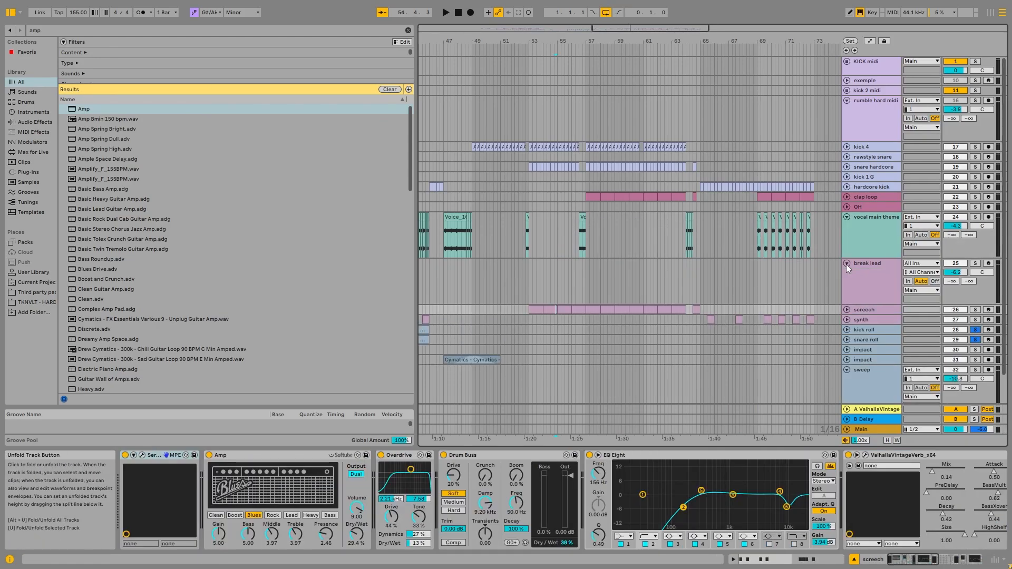
scroll(591, 288, down, 3)
click(455, 286)
key(space)
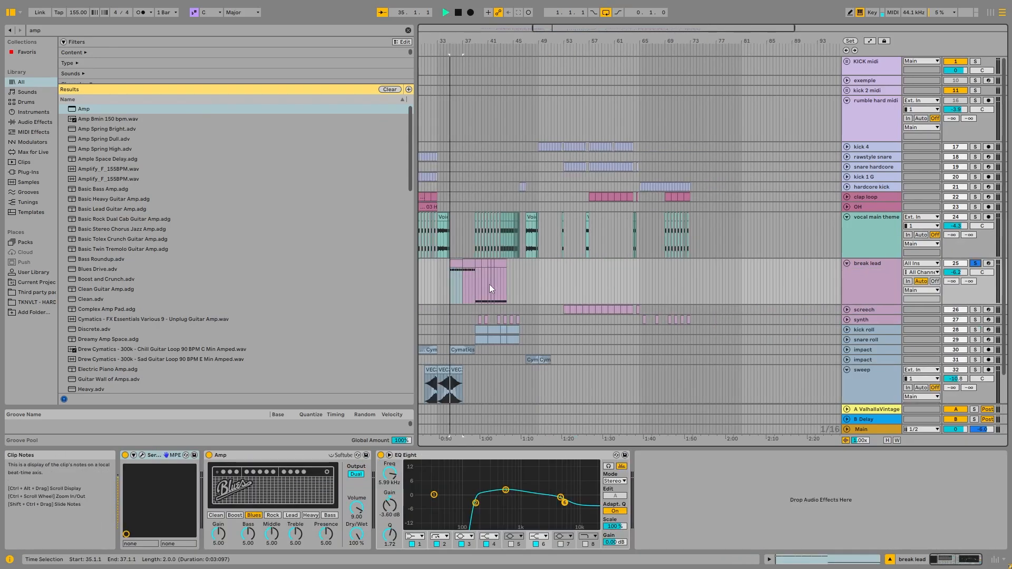
Stop the break lead, solo the synth track and play it from bar 39.
click(976, 320)
key(space)
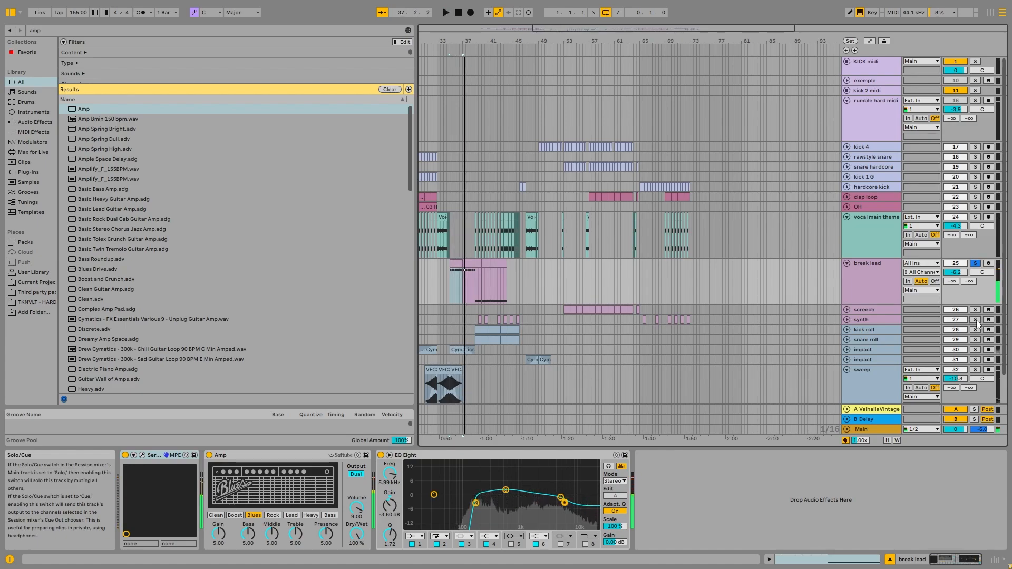
click(493, 322)
click(476, 321)
key(space)
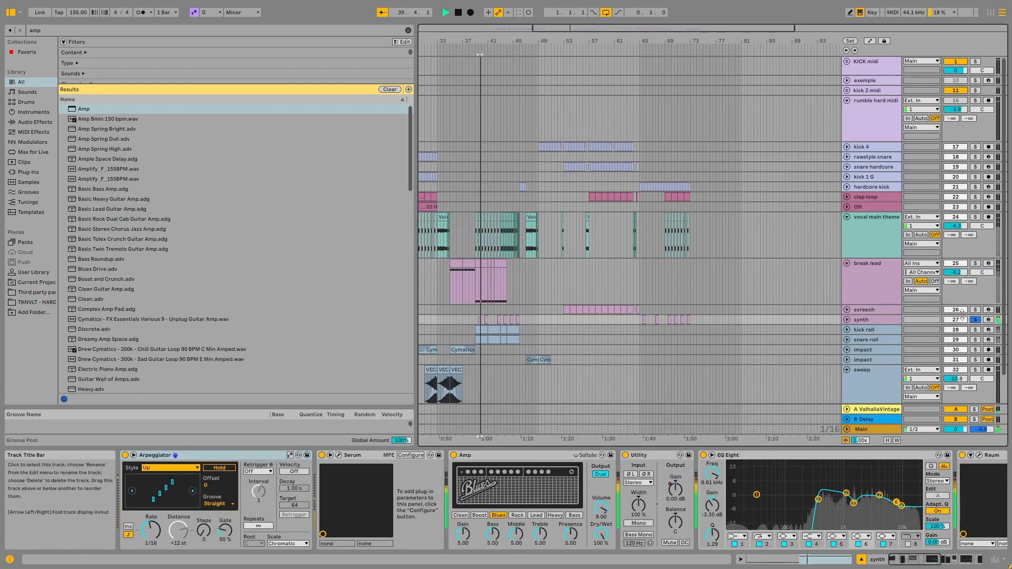
Solo the screech track, play it from bar 54, and move the synth track above it.
click(571, 309)
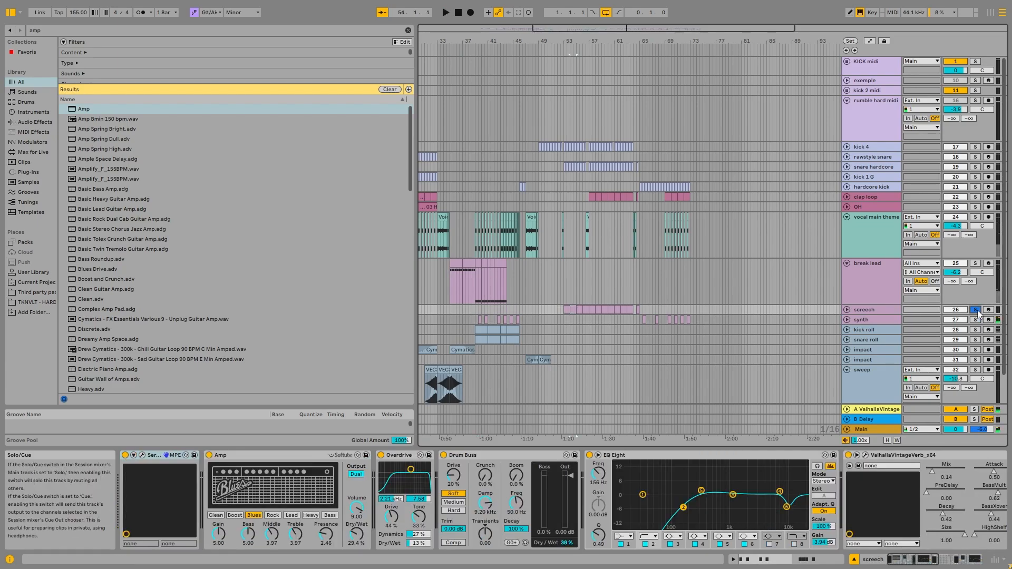
click(975, 309)
key(space)
drag(865, 320, 864, 298)
Open the Serum instrument on the break lead track, solo and arm the track, and play a test note.
click(886, 293)
click(142, 455)
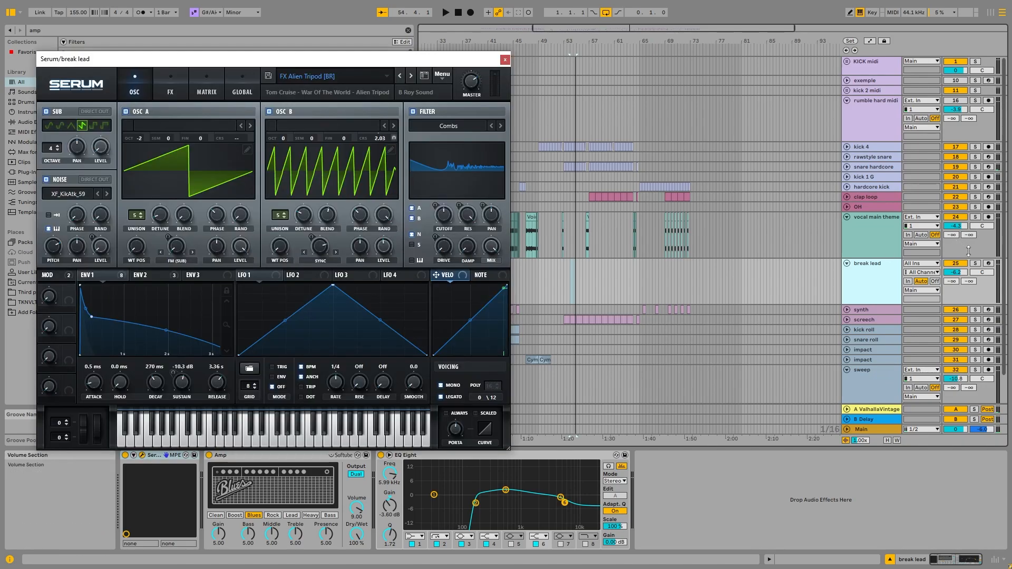
click(975, 263)
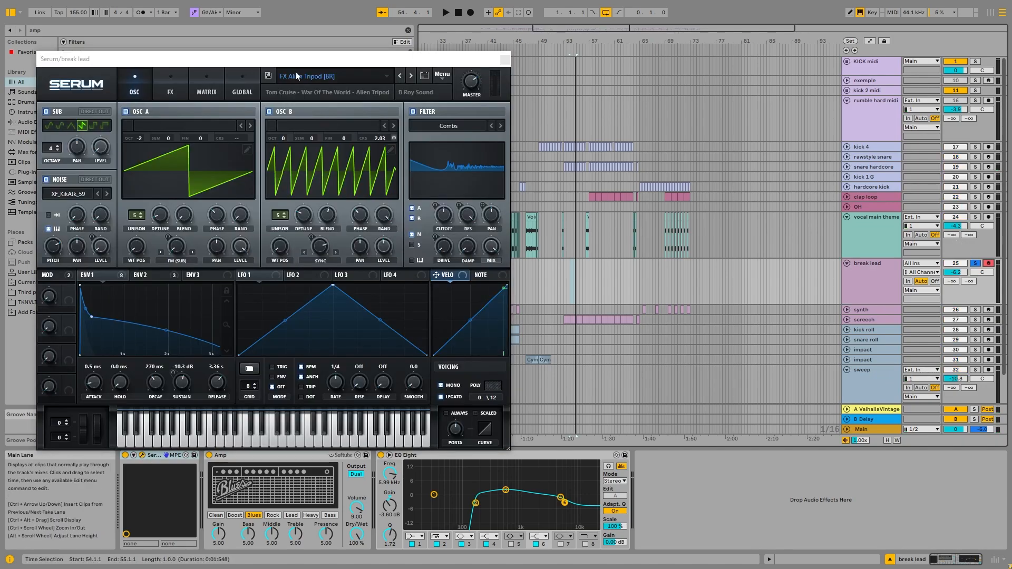
drag(327, 60, 448, 59)
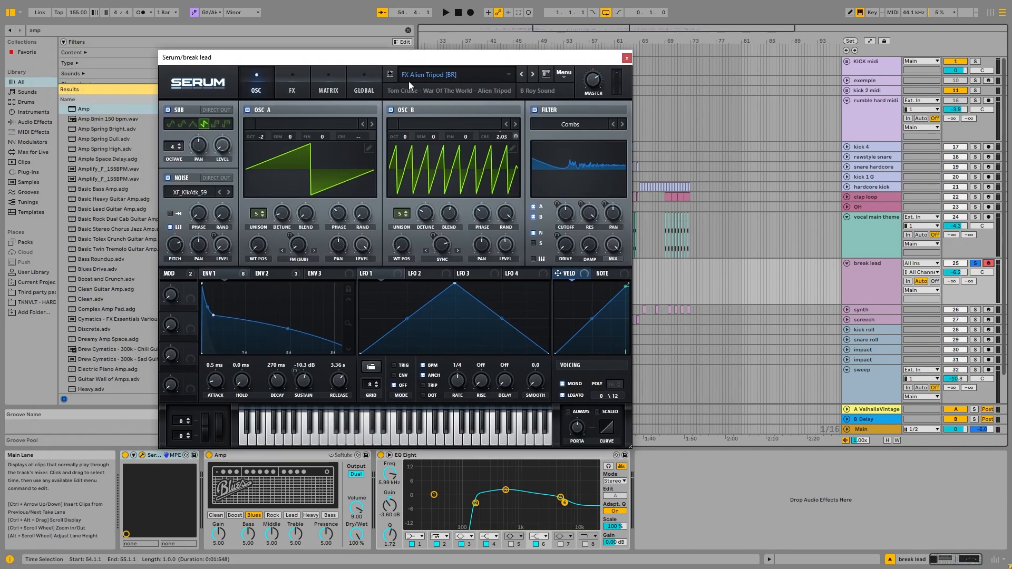
key(a)
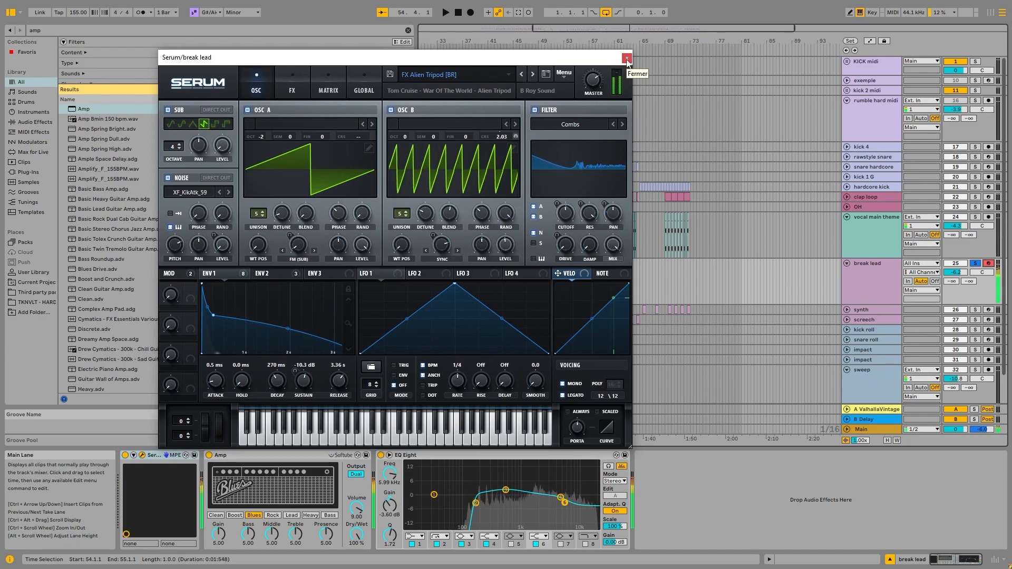
Browse Serum's preset categories, including Third party, and leave the list without choosing a preset.
drag(513, 57, 551, 35)
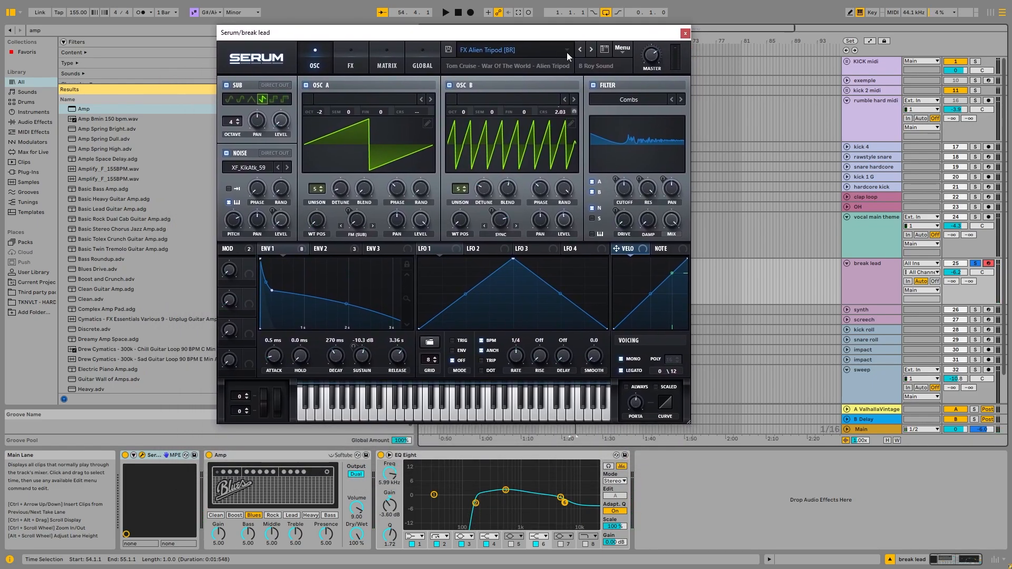
click(566, 53)
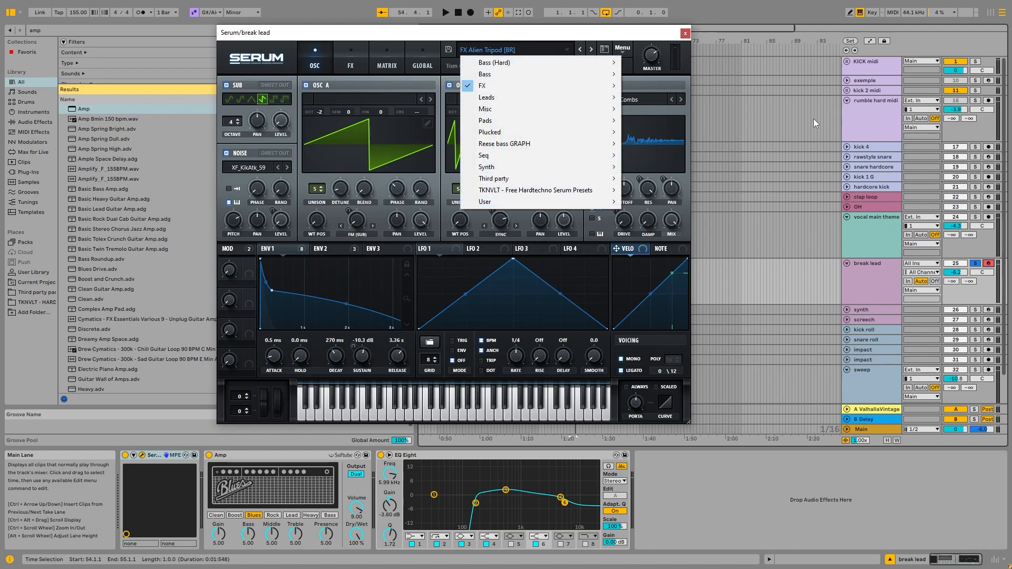
mouse_move(590, 179)
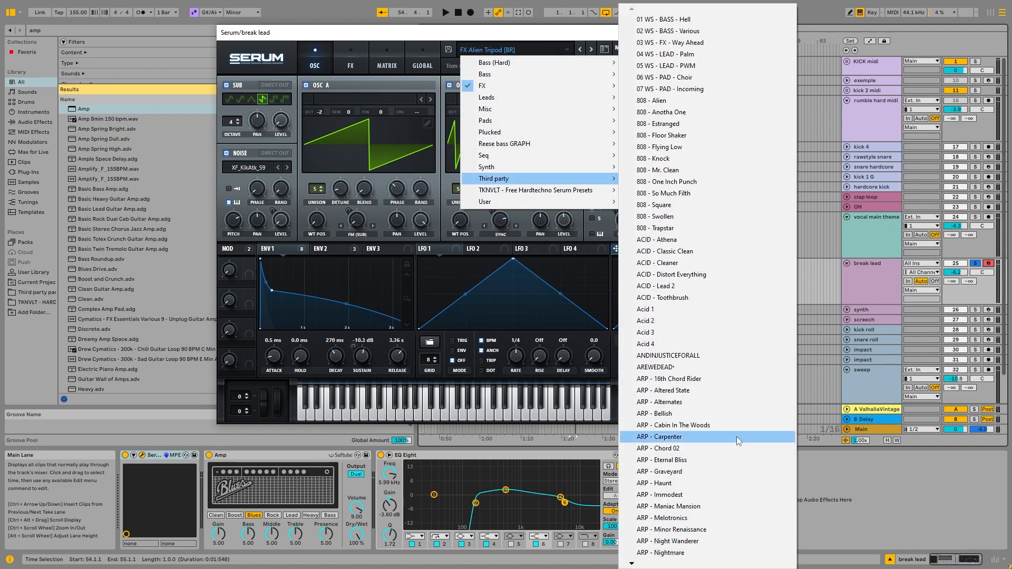
click(881, 243)
click(866, 284)
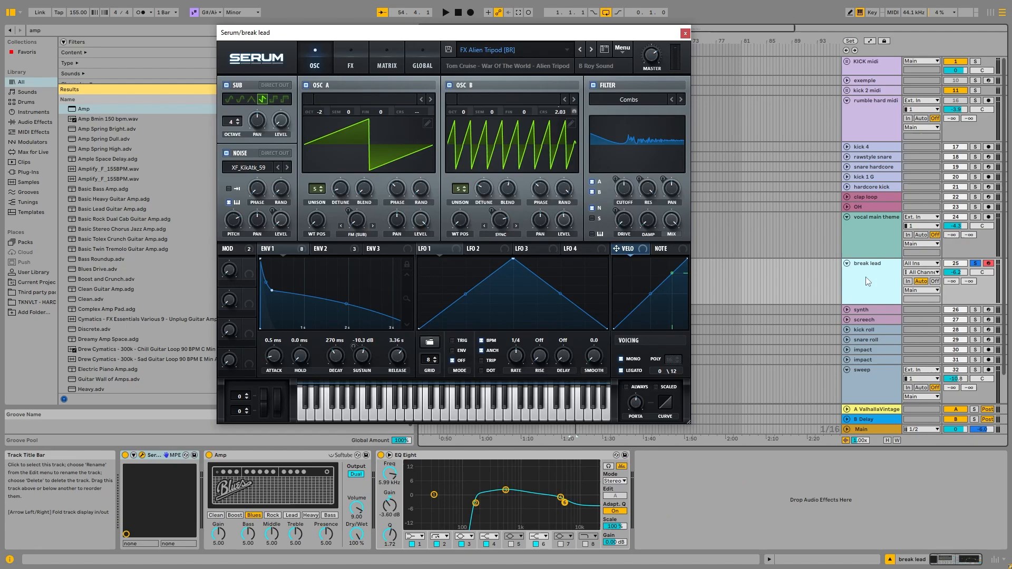
Reposition the break lead's Serum window and close it.
drag(332, 38, 369, 62)
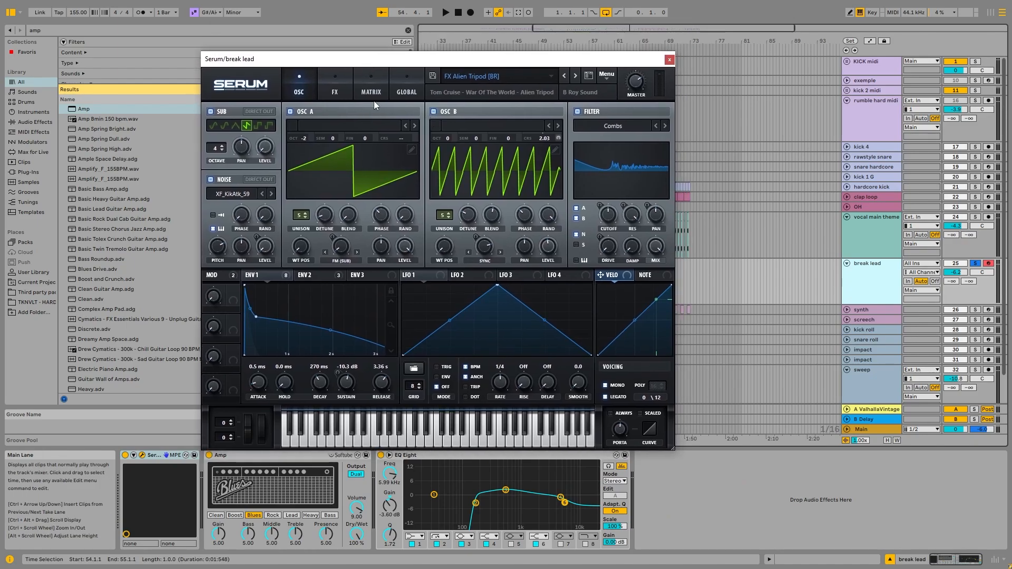
drag(460, 63, 477, 54)
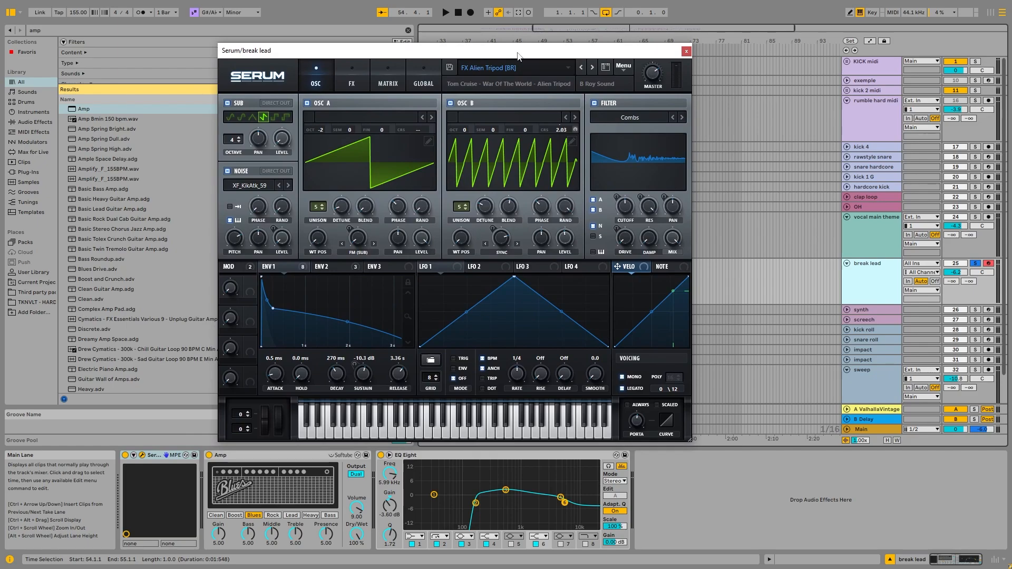
click(686, 51)
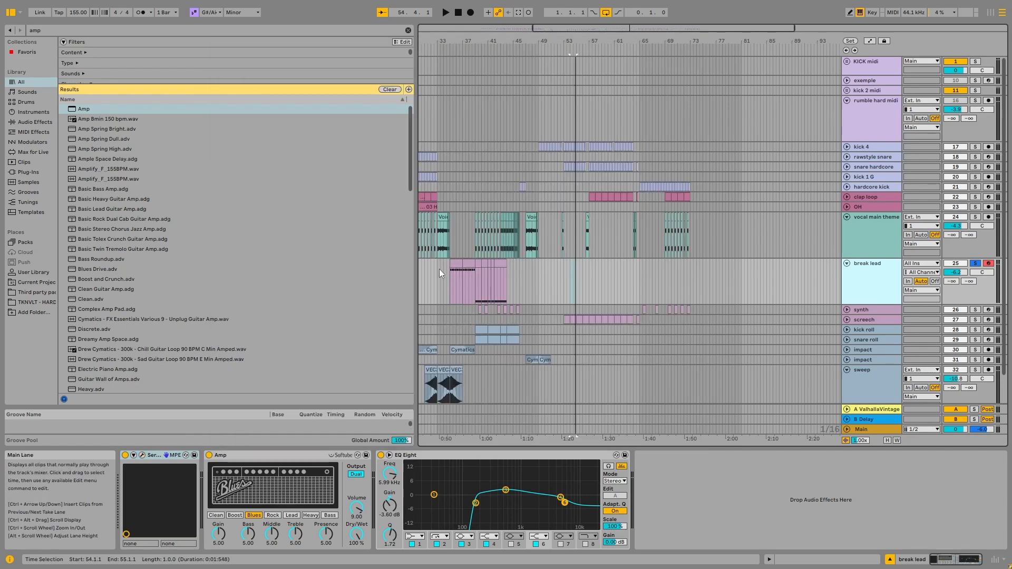
Play the first break lead clip from bar 35 and stop playback partway through.
click(455, 288)
scroll(447, 280, up, 5)
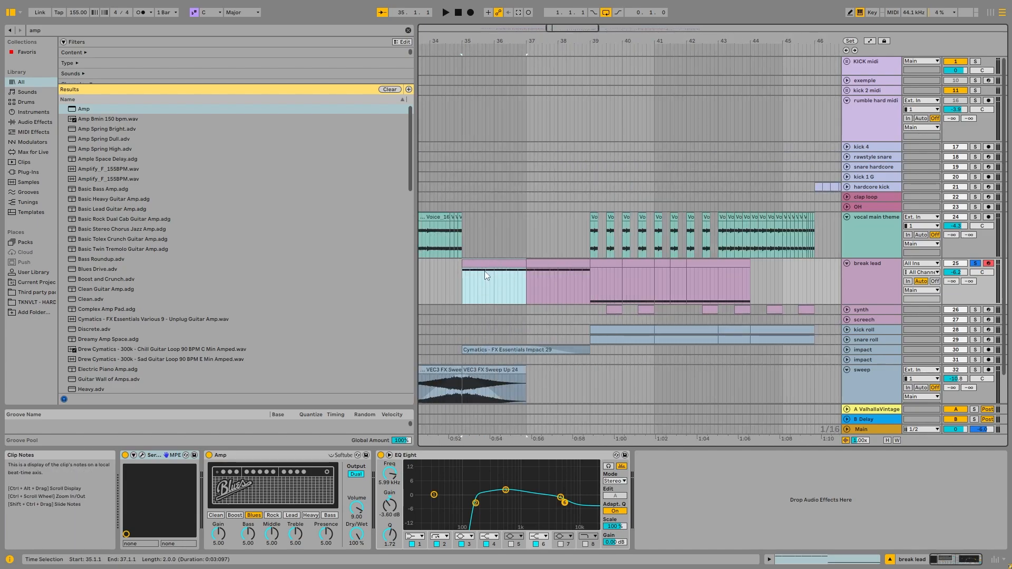
key(space)
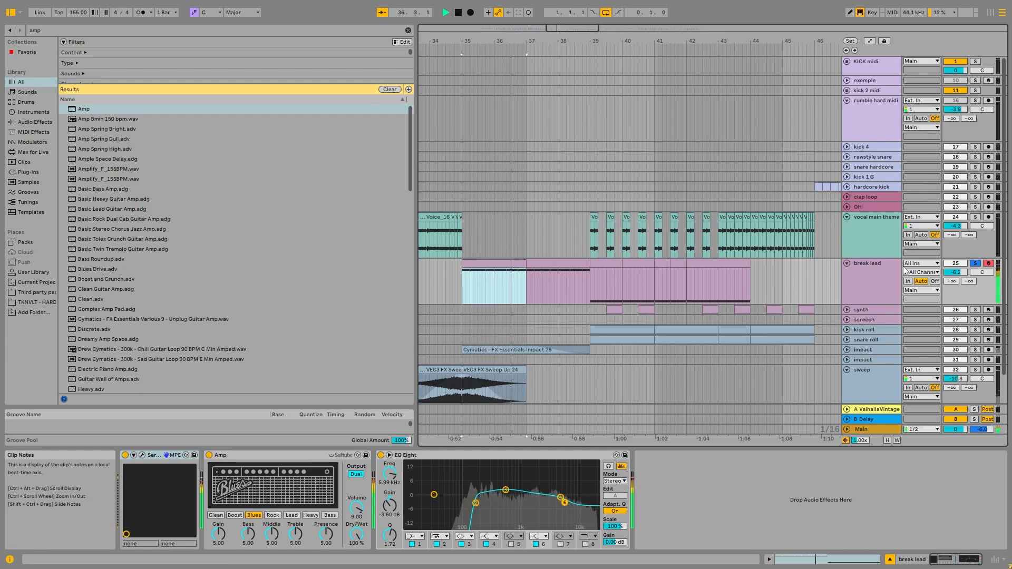
key(space)
Select the break lead clip at bar 39, and play the end of the lead from 42.4.3 through bar 46.
click(606, 279)
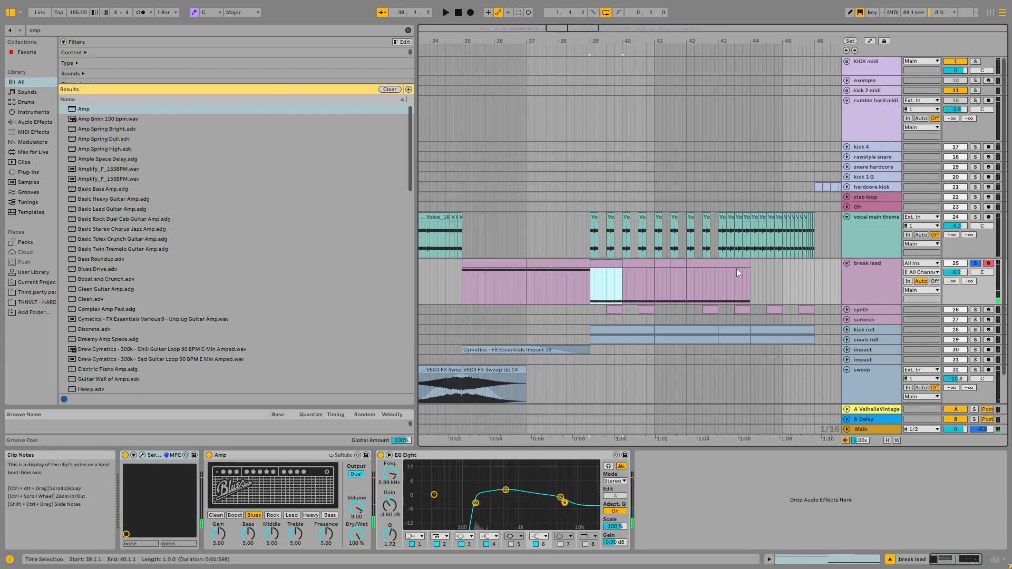
click(714, 279)
key(minus)
key(space)
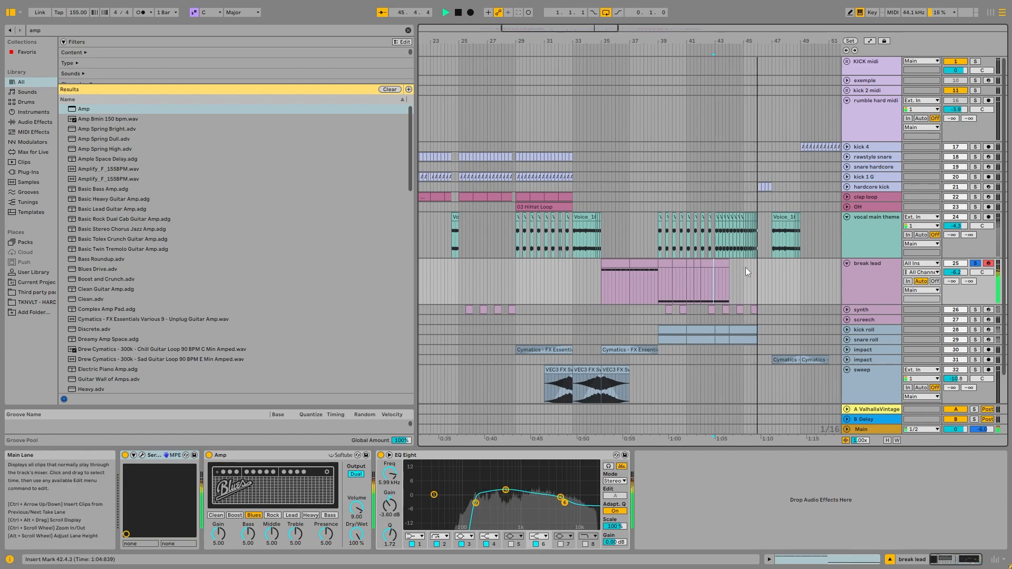
key(space)
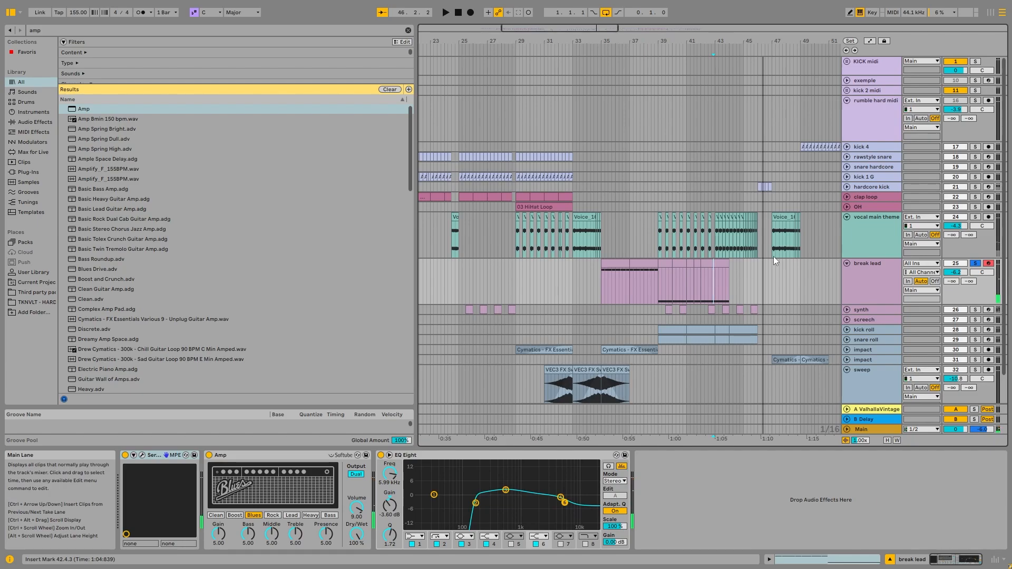
Open the break lead clip at bar 37 and examine its MIDI notes.
double_click(644, 263)
scroll(428, 405, down, 1)
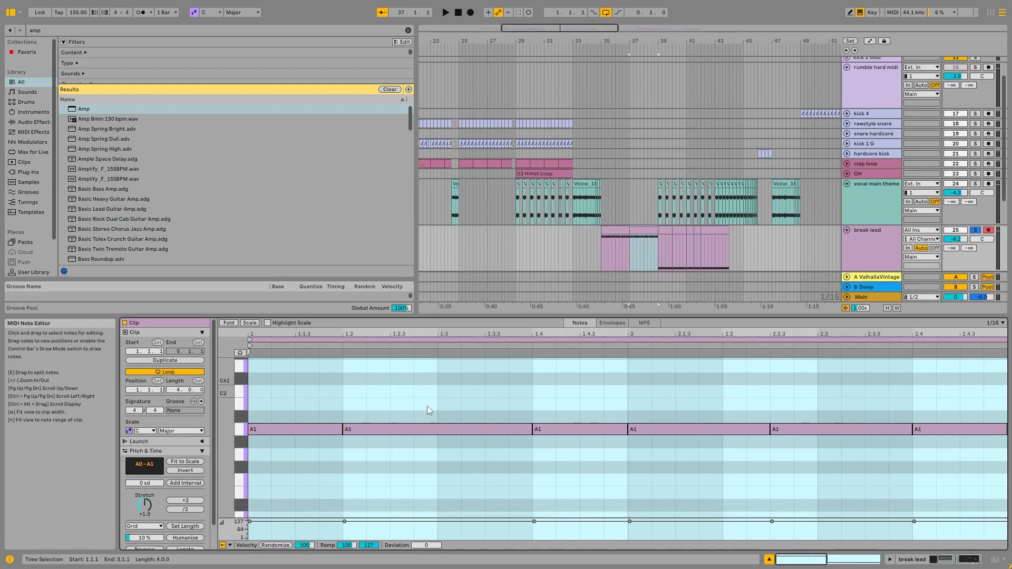
Select the synth clip at 25.3.1 and unfold the synth and screech tracks in the arrangement.
key(minus)
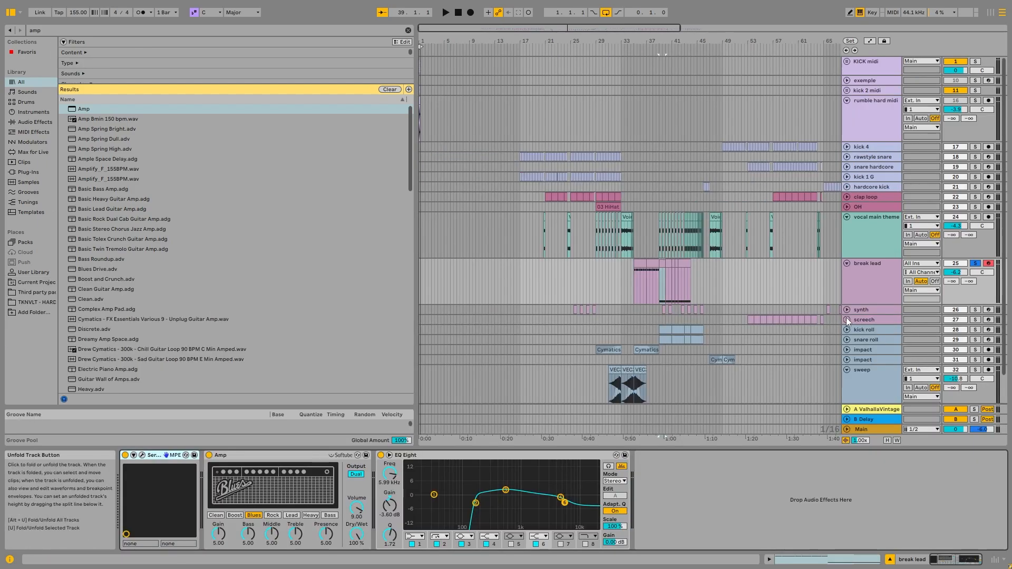
click(847, 319)
click(574, 310)
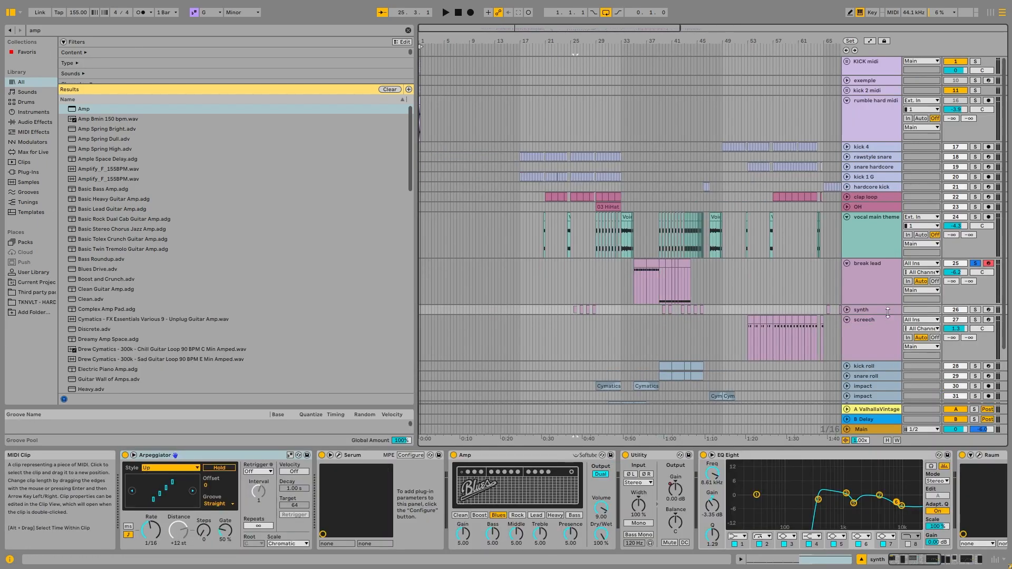
click(847, 310)
scroll(765, 328, down, 3)
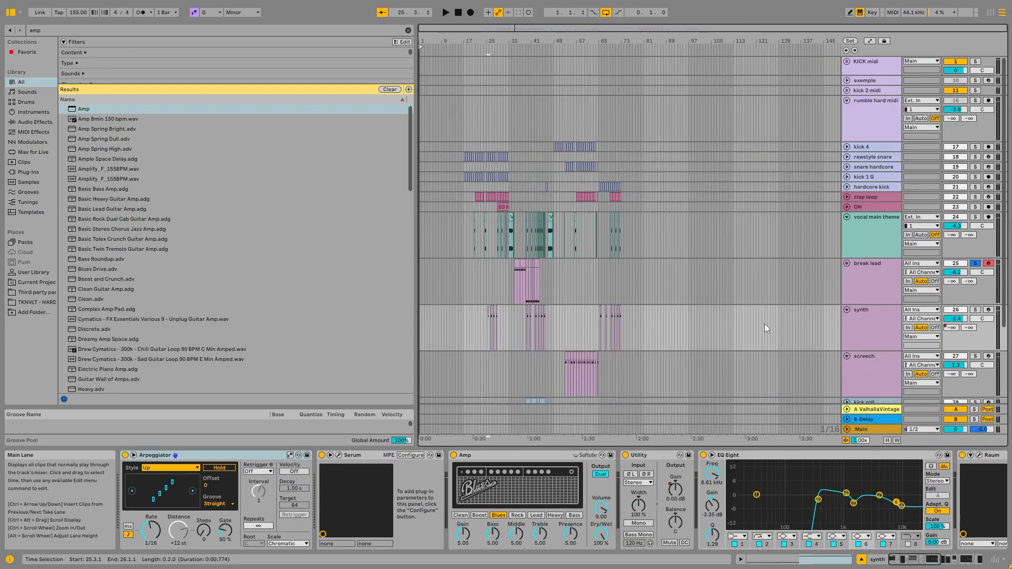
Solo the synth track, play it from 25.3.1 and stop playback after a short audition.
click(975, 310)
key(space)
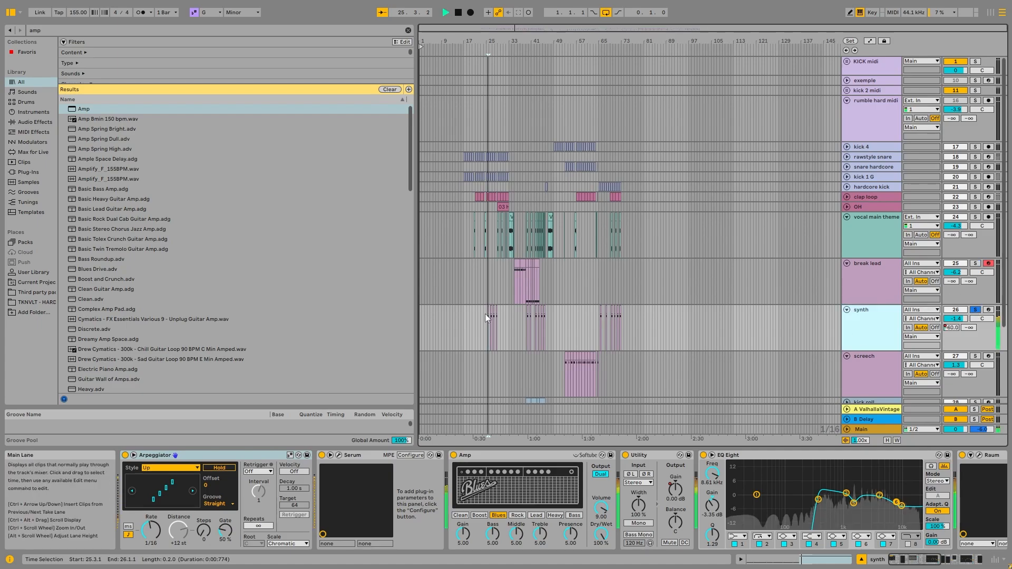
scroll(485, 314, up, 3)
scroll(489, 314, up, 2)
key(space)
Open the first synth clip to examine its MIDI note, and return to the synth's device chain.
double_click(478, 310)
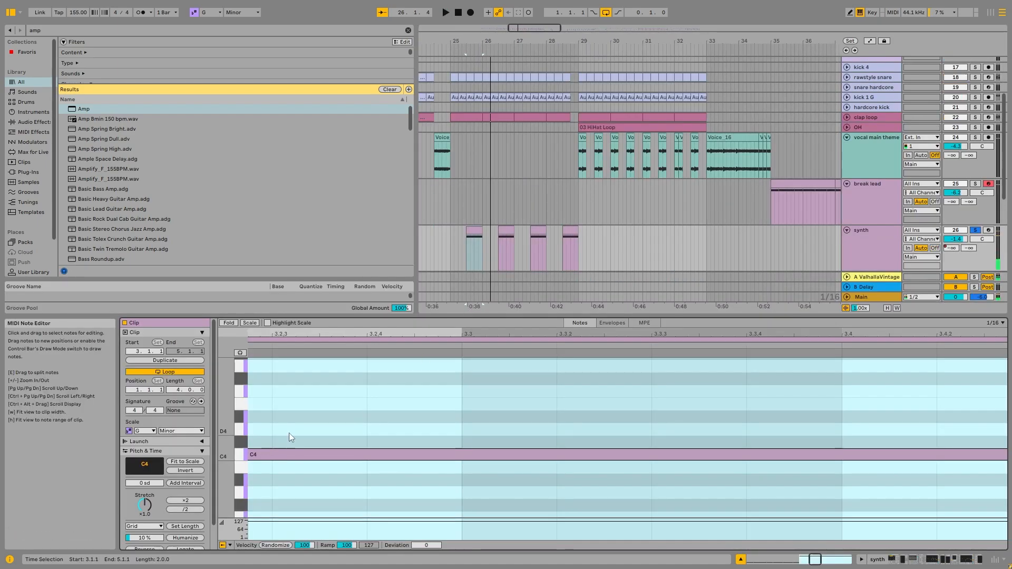
scroll(288, 426, down, 1)
click(914, 561)
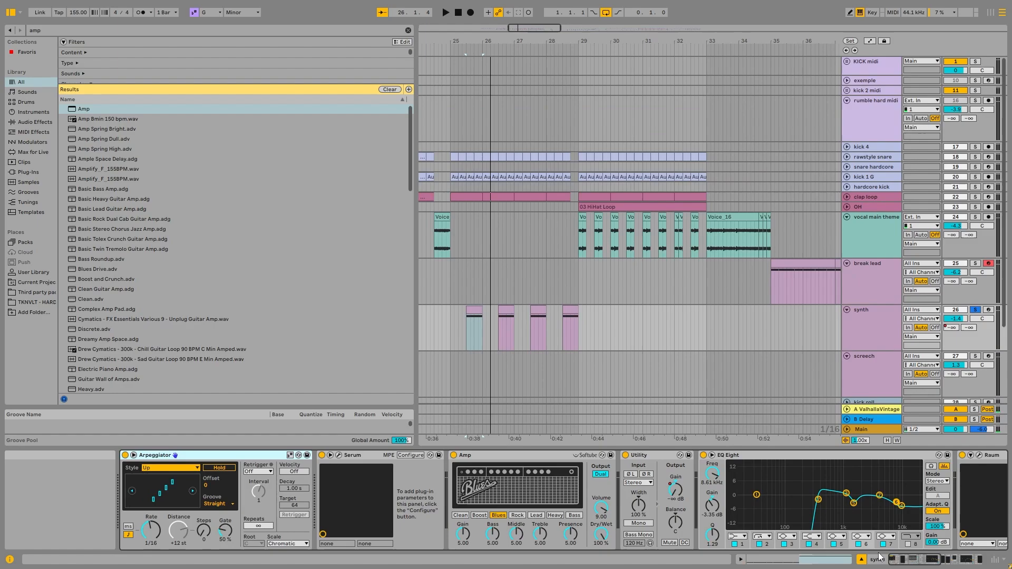
drag(914, 558, 899, 557)
Play the first synth clip, stop, and view the synth's Serum preset before closing its window.
key(space)
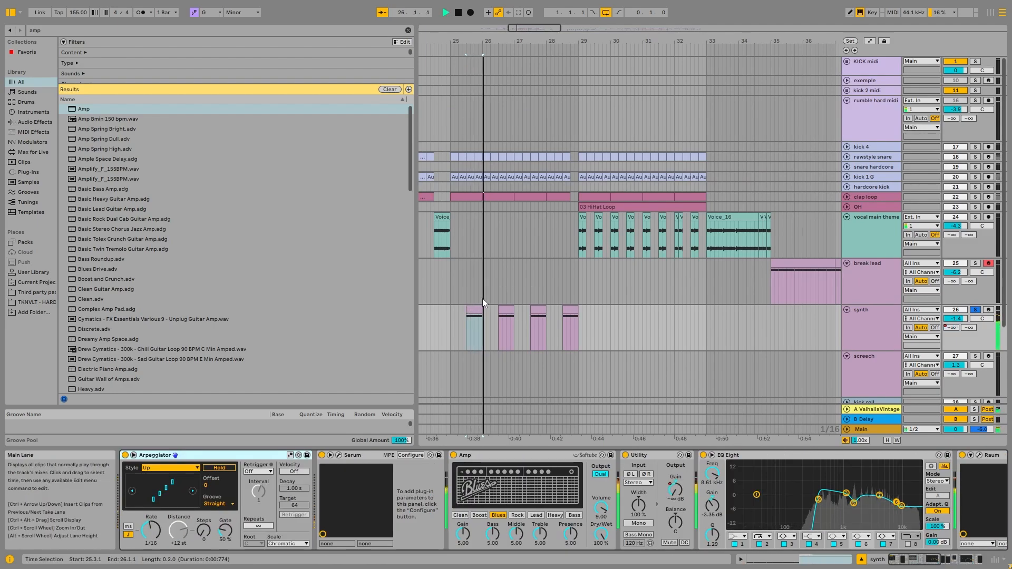
key(space)
click(338, 455)
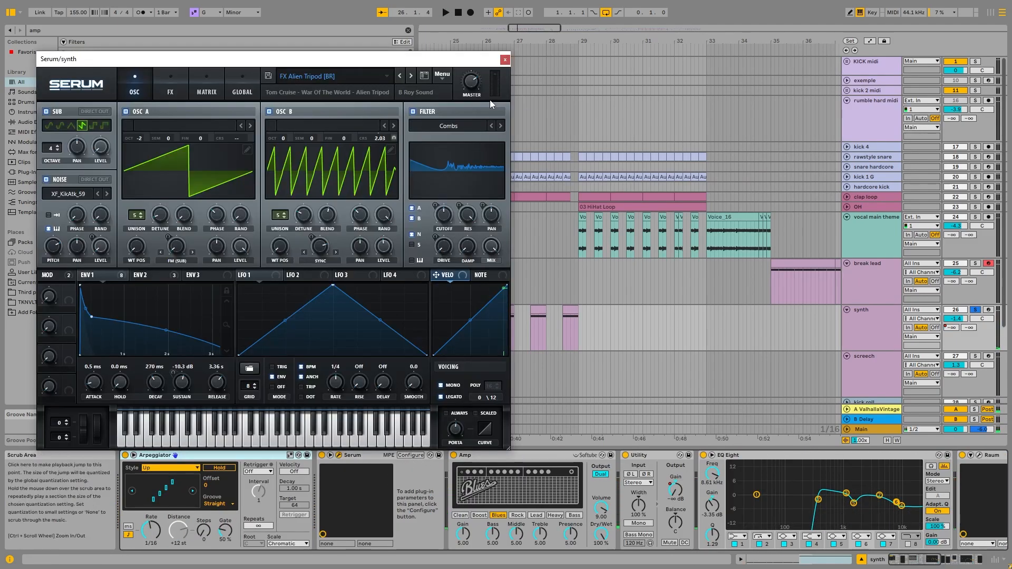
click(504, 60)
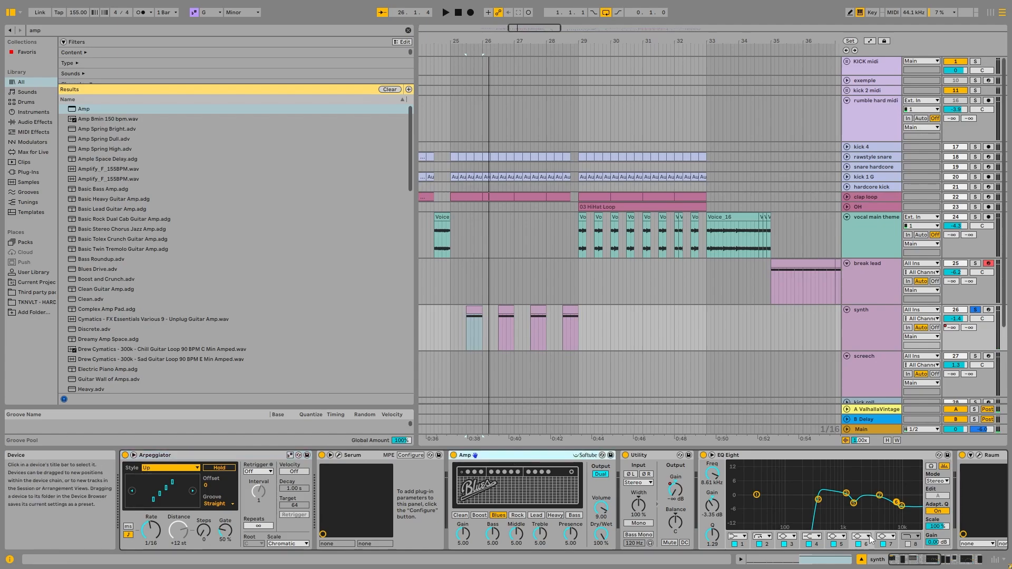
Display the Utility gain automation on the synth track and inspect its breakpoints around the clips from bar 25.
drag(911, 558, 928, 558)
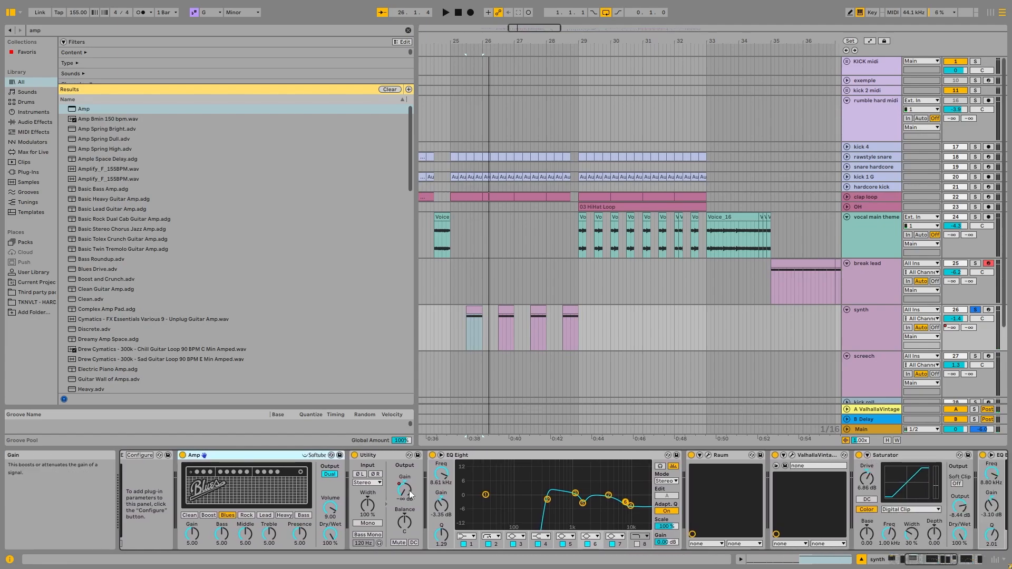
right_click(409, 489)
click(457, 400)
drag(496, 350, 498, 349)
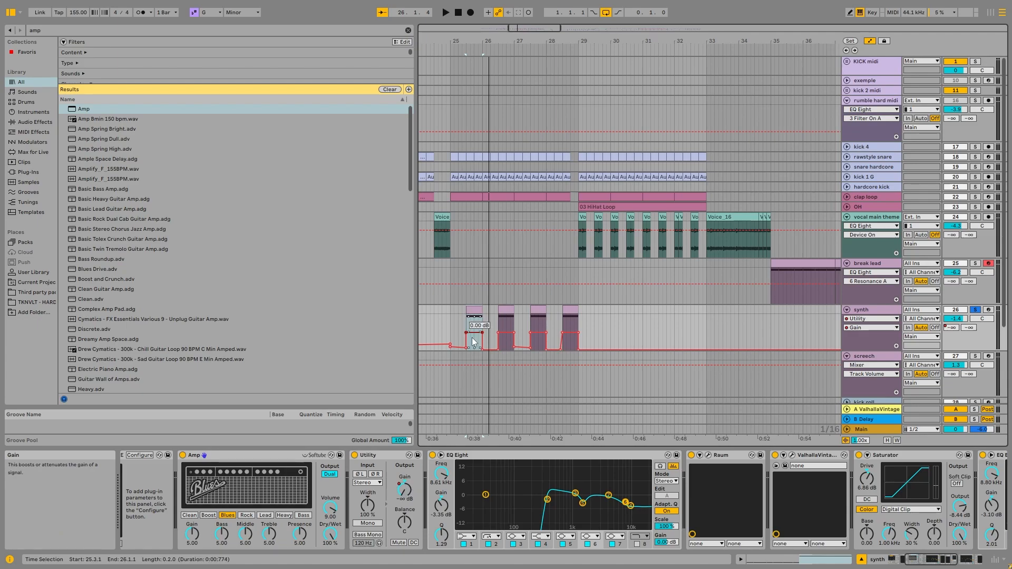
Try removing the gain breakpoint after the last synth clip, play from 28.4.1, and undo the removal.
click(580, 350)
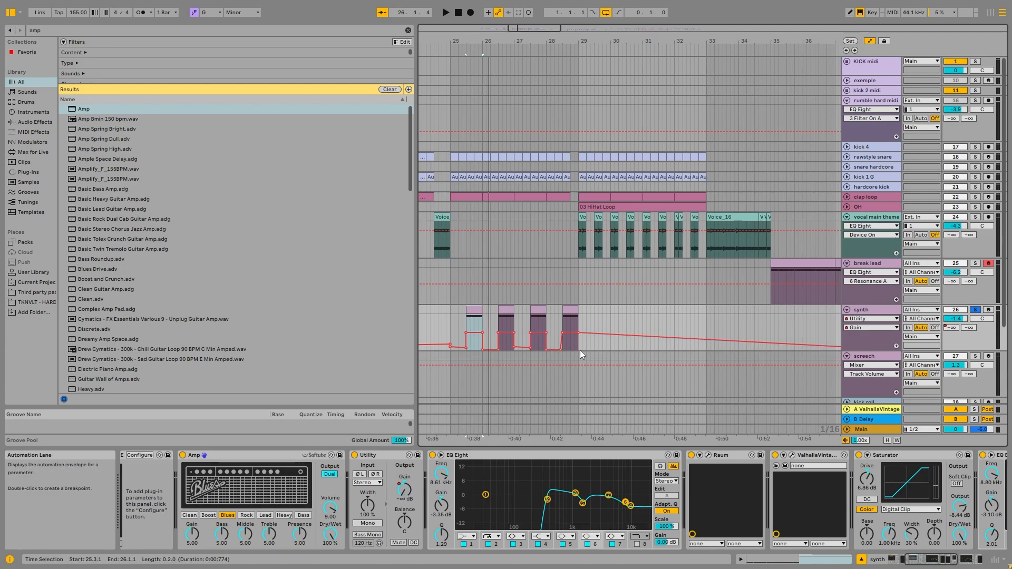
click(570, 316)
key(space)
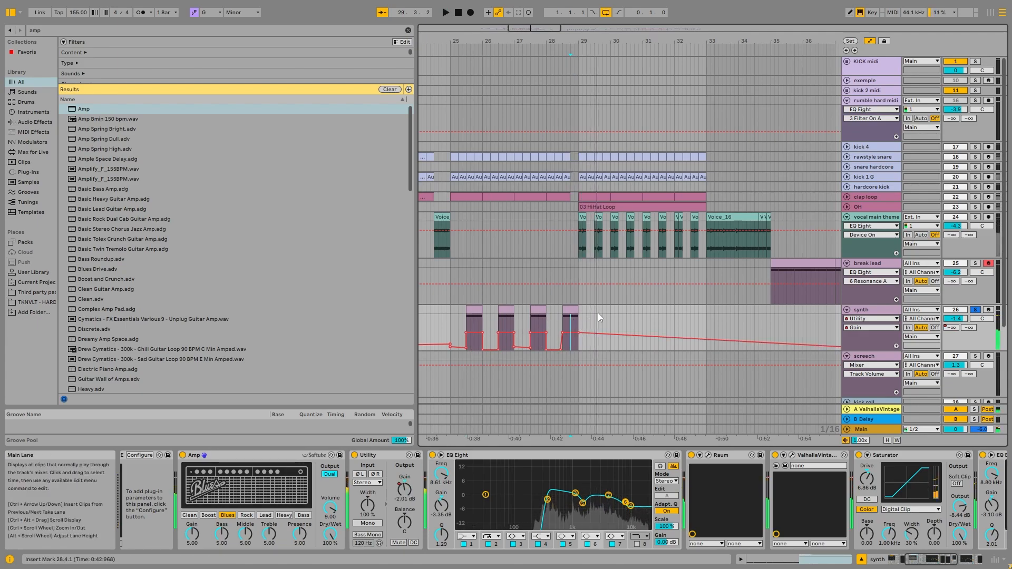
key(ctrl+z)
key(space)
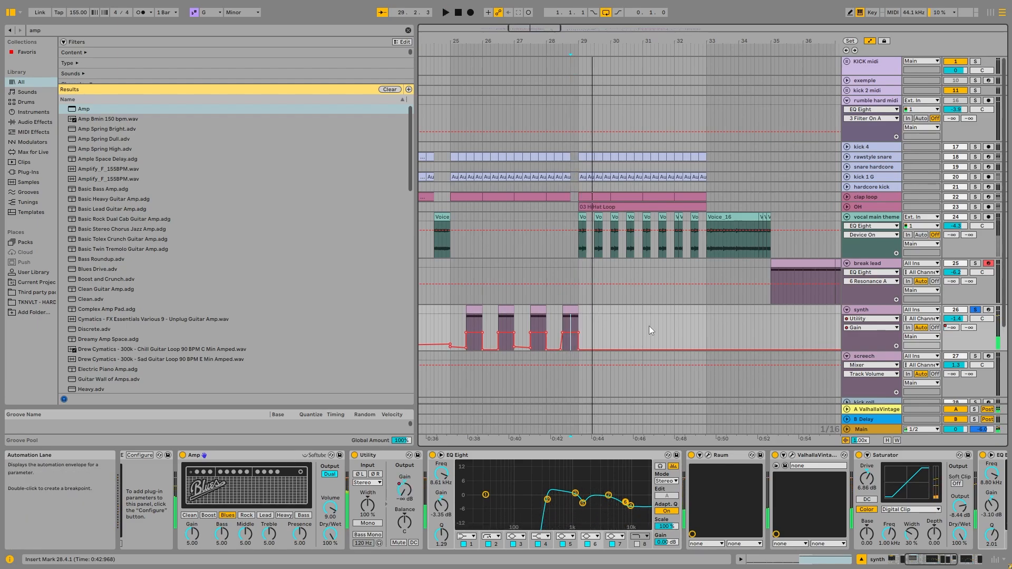
Examine the rest of the synth's effect chain, including the Saturator, second EQ Eight and Kickstart 2.
drag(920, 561, 934, 560)
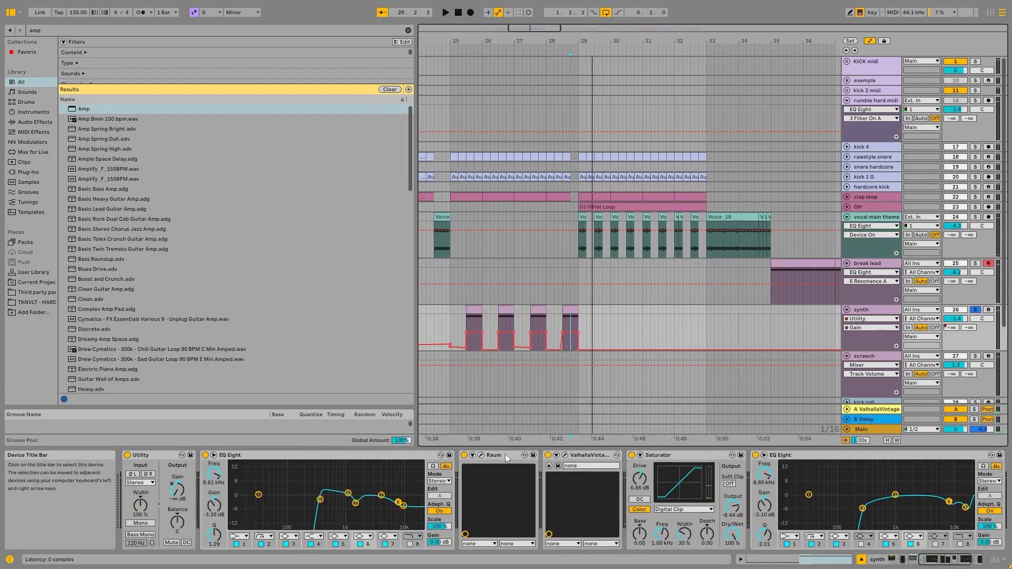
click(675, 455)
click(971, 560)
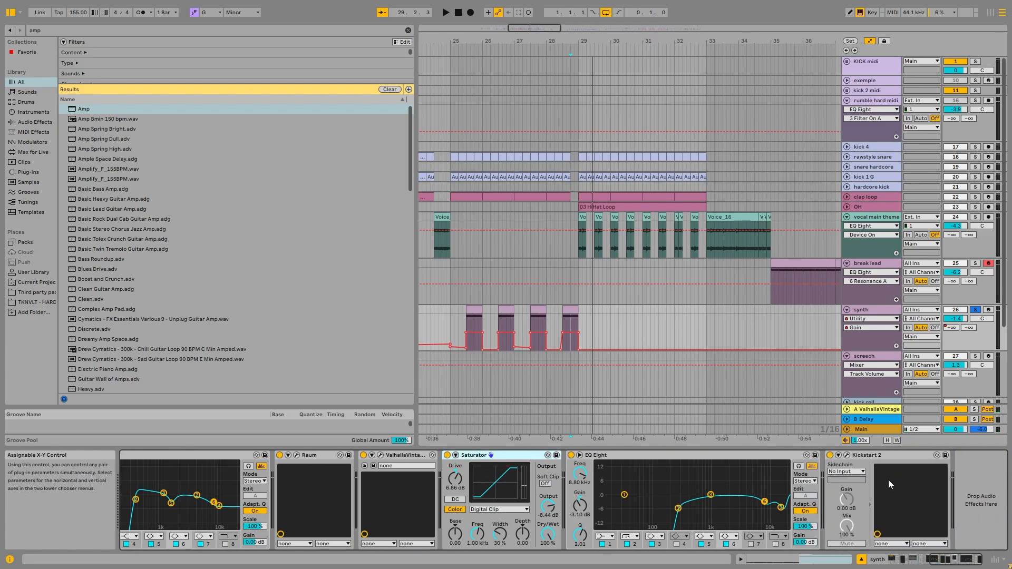
click(903, 456)
Return to the break lead track, solo it and select its clip at bar 37.
click(872, 264)
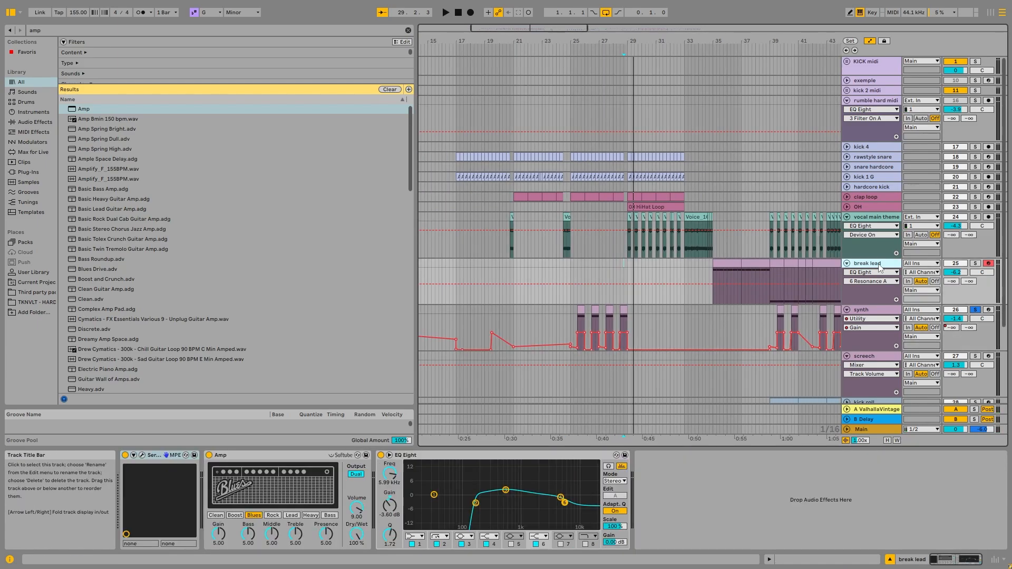
click(975, 263)
click(750, 263)
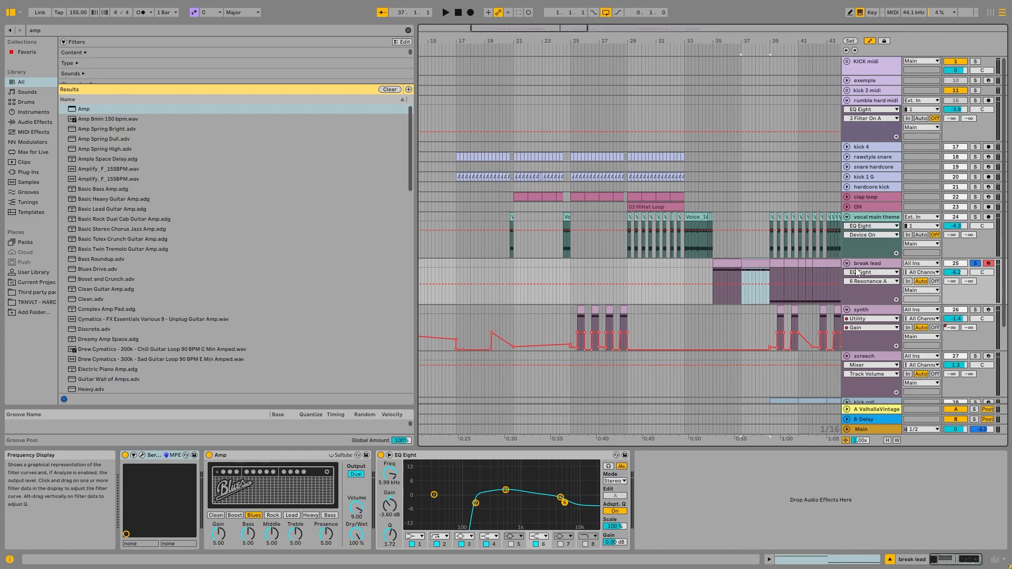
scroll(782, 322, down, 6)
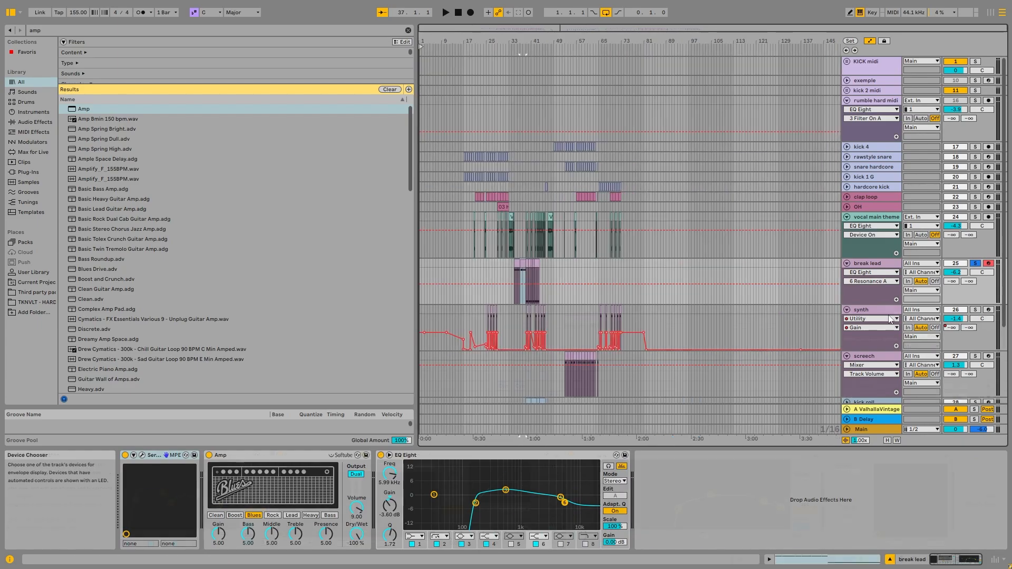
Fold the synth, break lead and vocal main theme tracks.
click(847, 309)
click(847, 217)
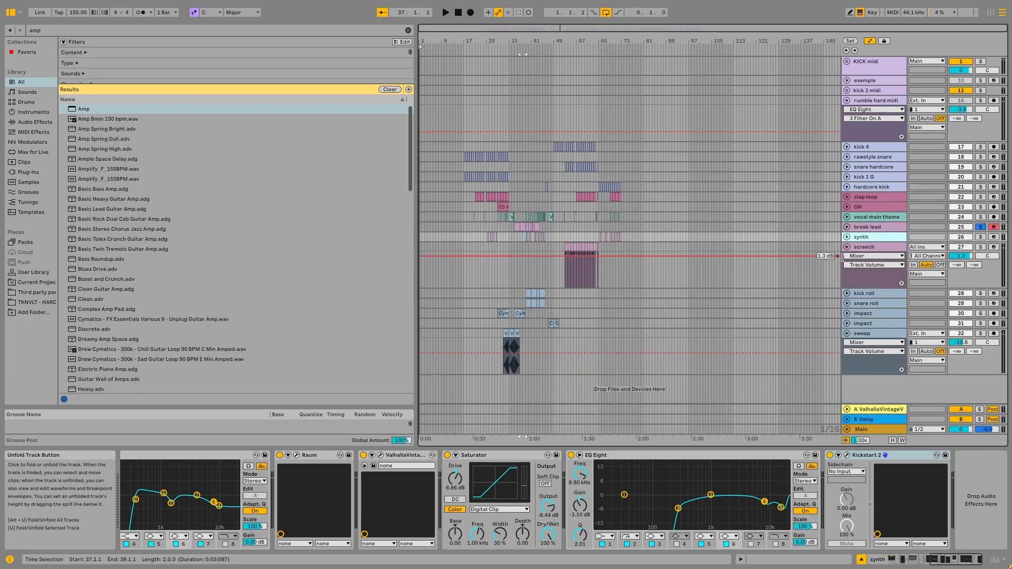
click(650, 262)
Select the screech clip at bar 53 and solo the screech track.
click(568, 243)
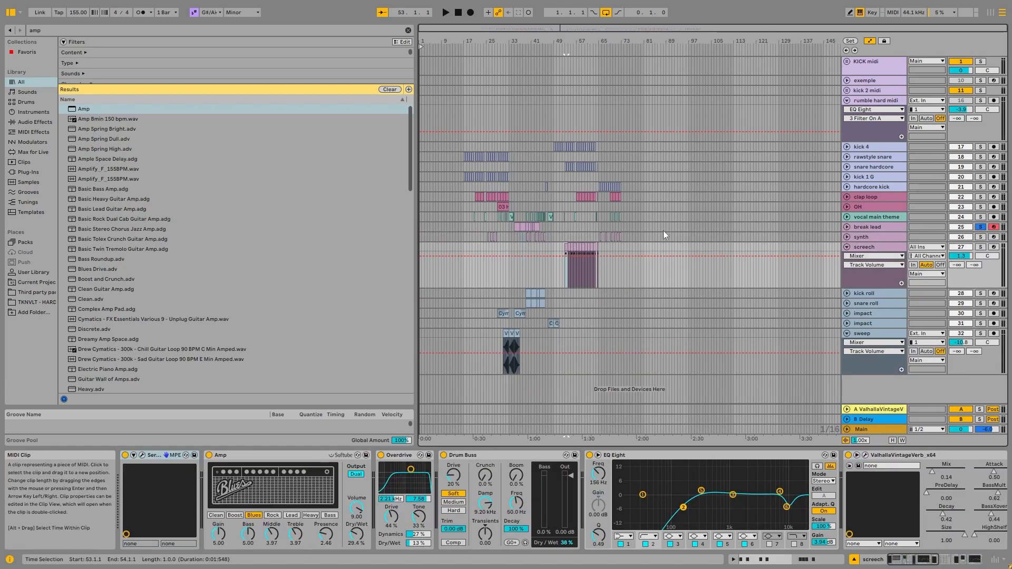
click(980, 247)
click(871, 248)
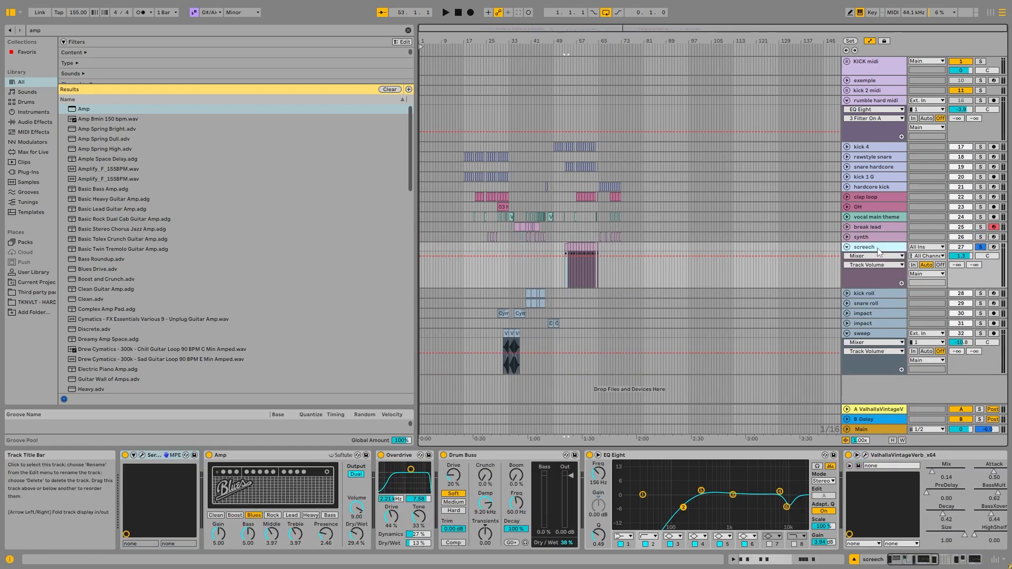
Open the screech track's Serum window and move it clear of the screech clips.
click(142, 455)
drag(379, 49, 465, 50)
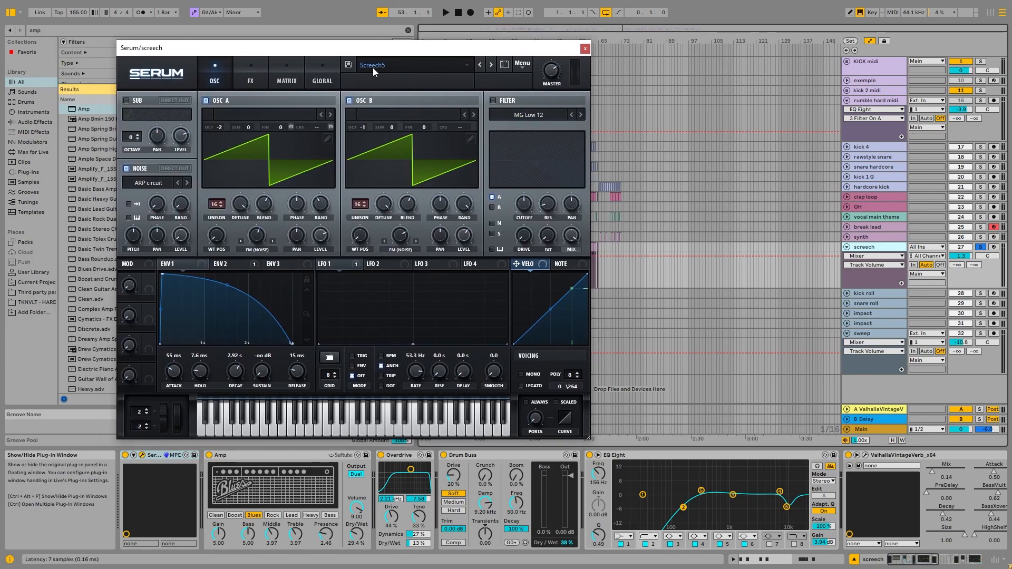
drag(498, 55, 408, 65)
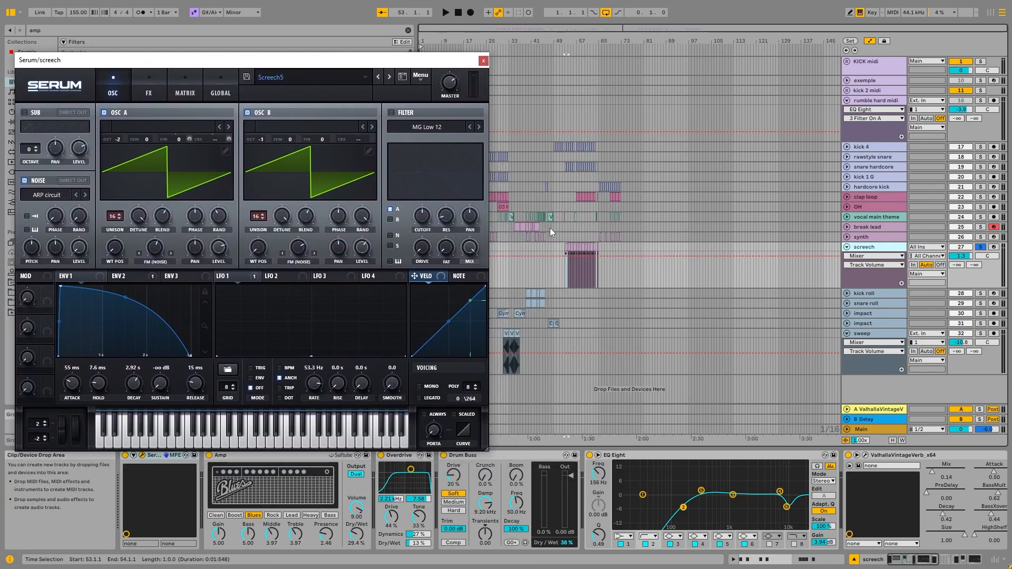
Arm the screech track and raise the computer keyboard octave to C7 to D8.
click(993, 248)
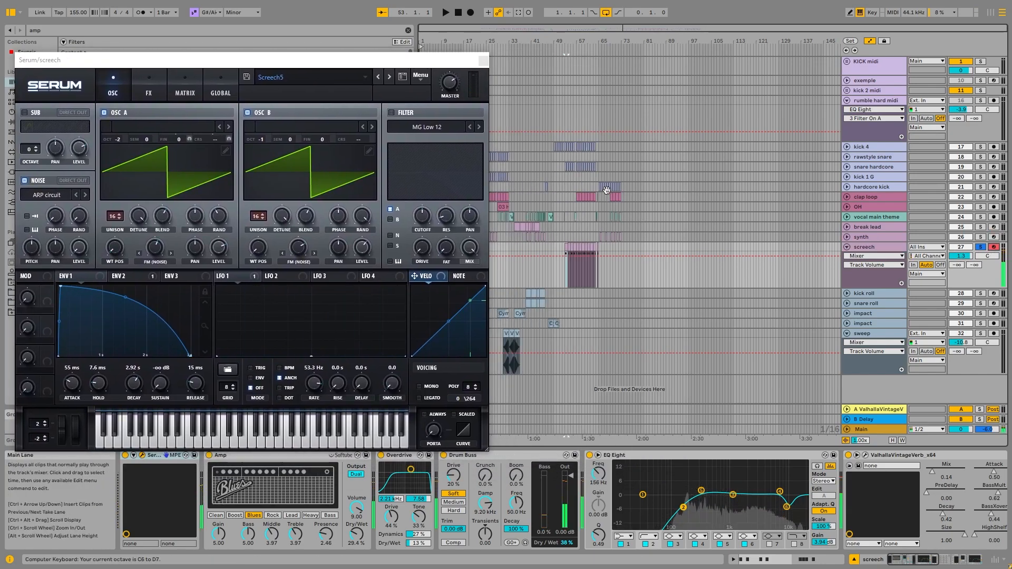
key(x)
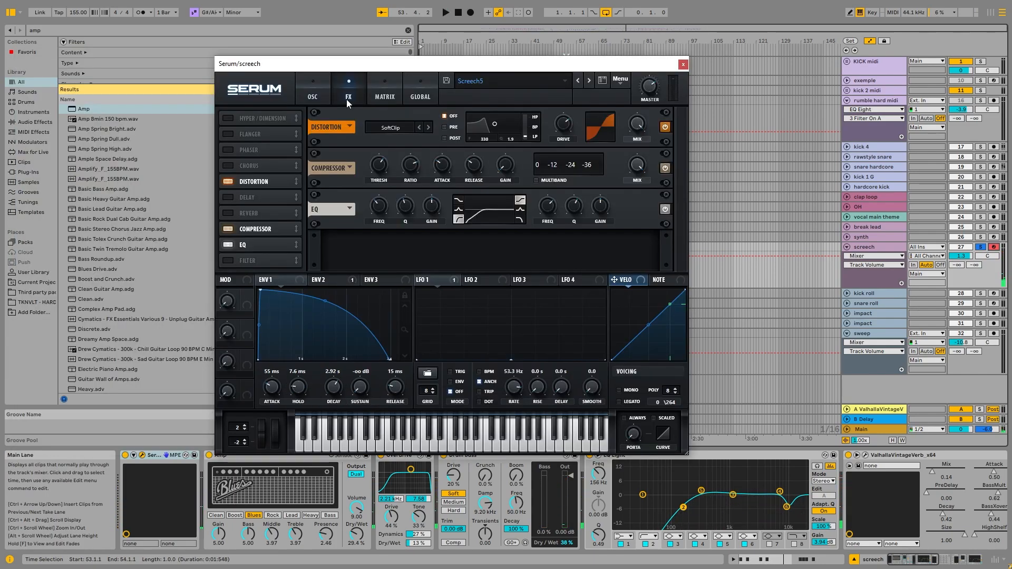
Examine the screech preset's modulation matrix and its Env 2 and Env 1 shapes in Serum.
click(383, 97)
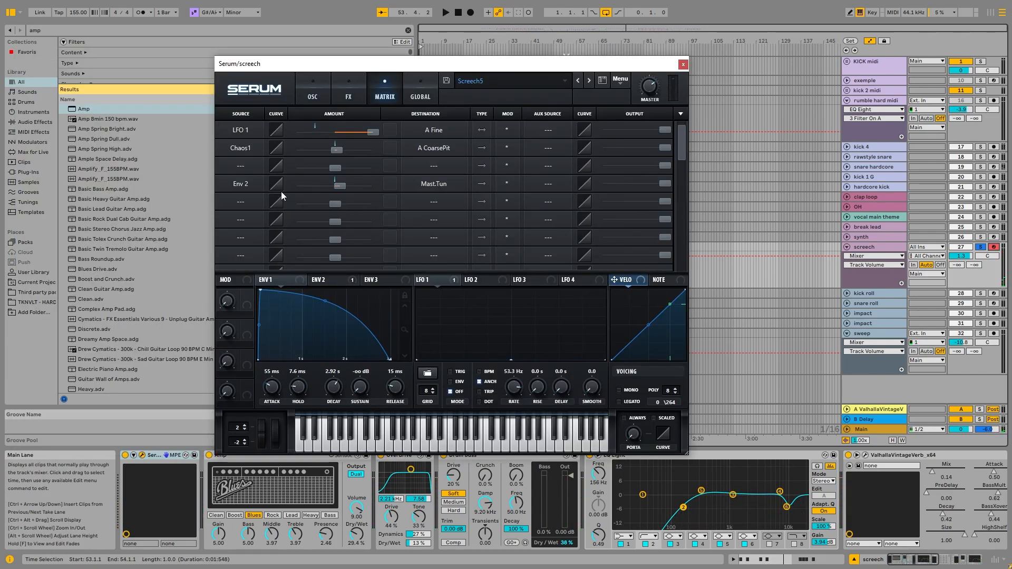
click(322, 280)
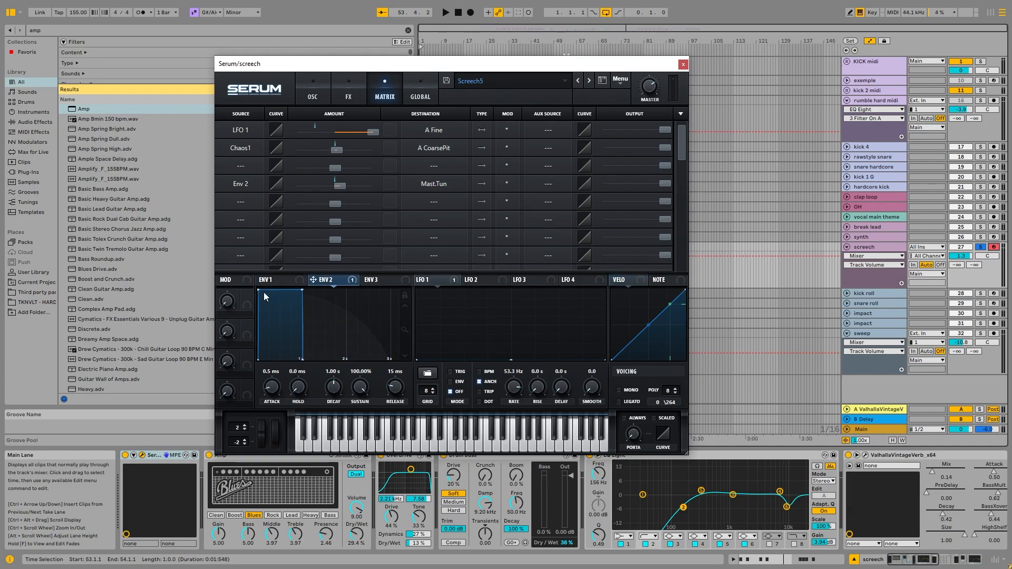
click(277, 286)
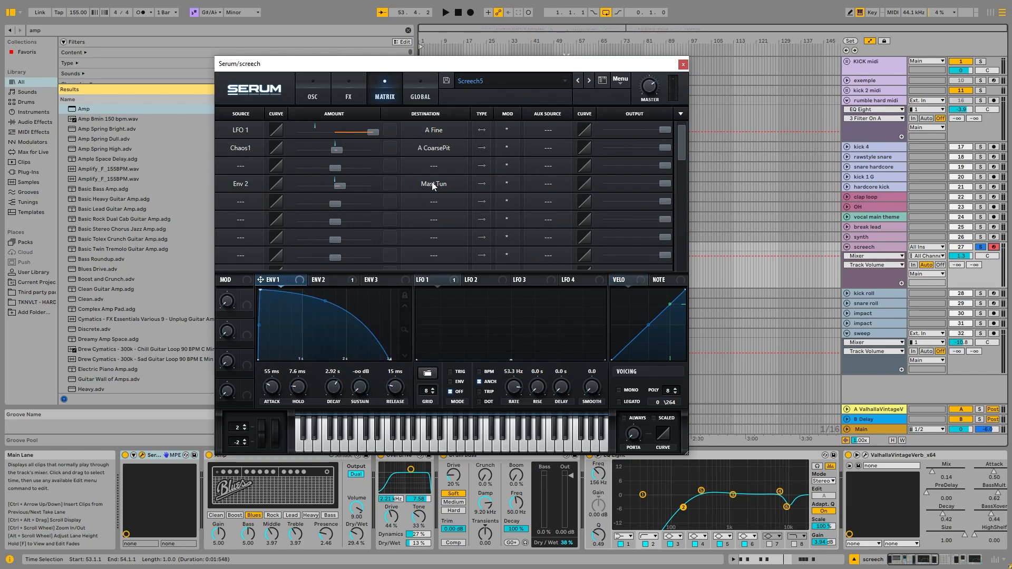
Play the screech clip at bar 53 while inspecting the Env 1 attack in Serum, and stop playback.
key(space)
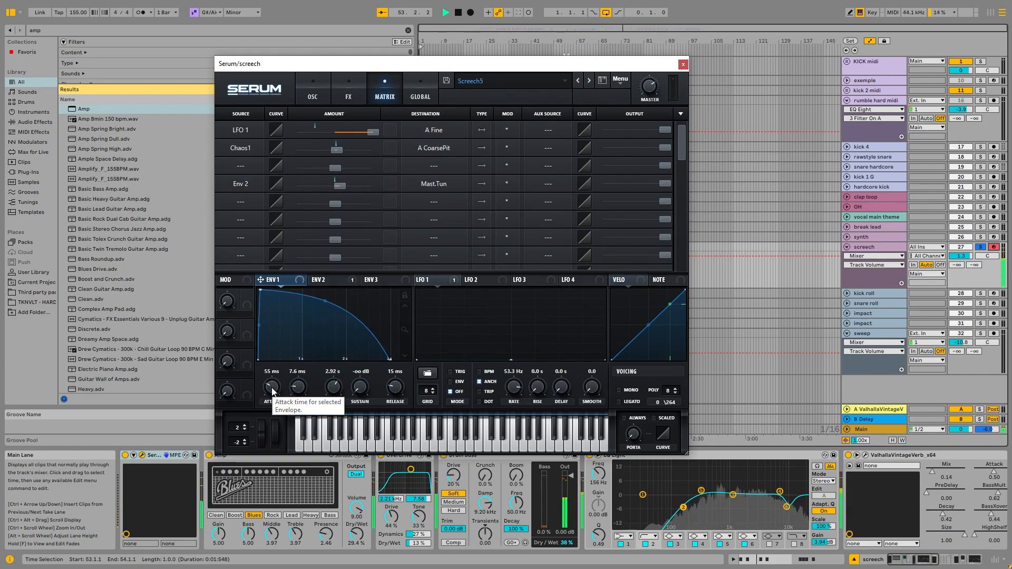
drag(272, 390, 273, 389)
key(space)
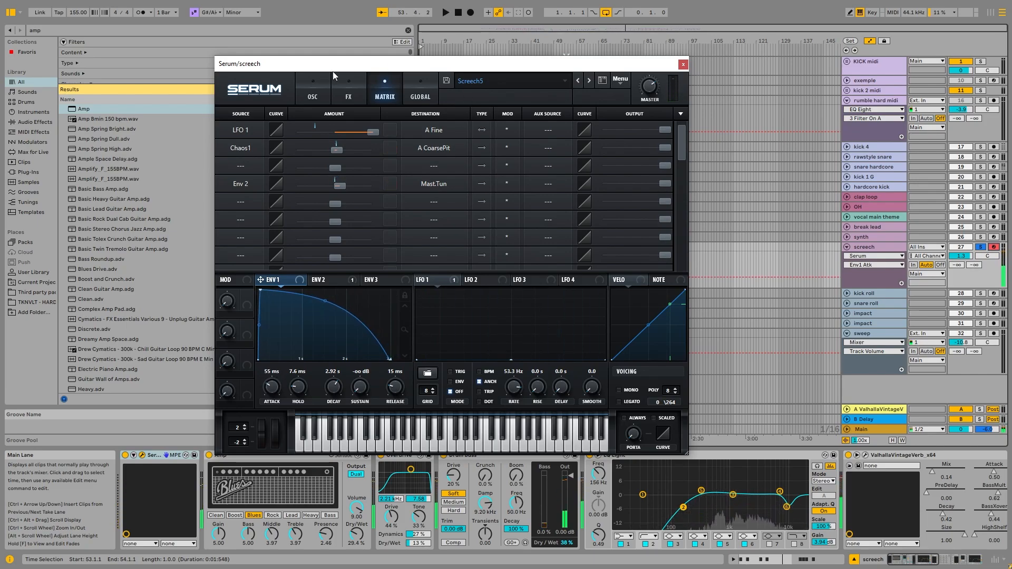
Review Serum's oscillators, effects and the Env 2 modulation of master tuning for the screech, and return to the oscillators.
click(312, 98)
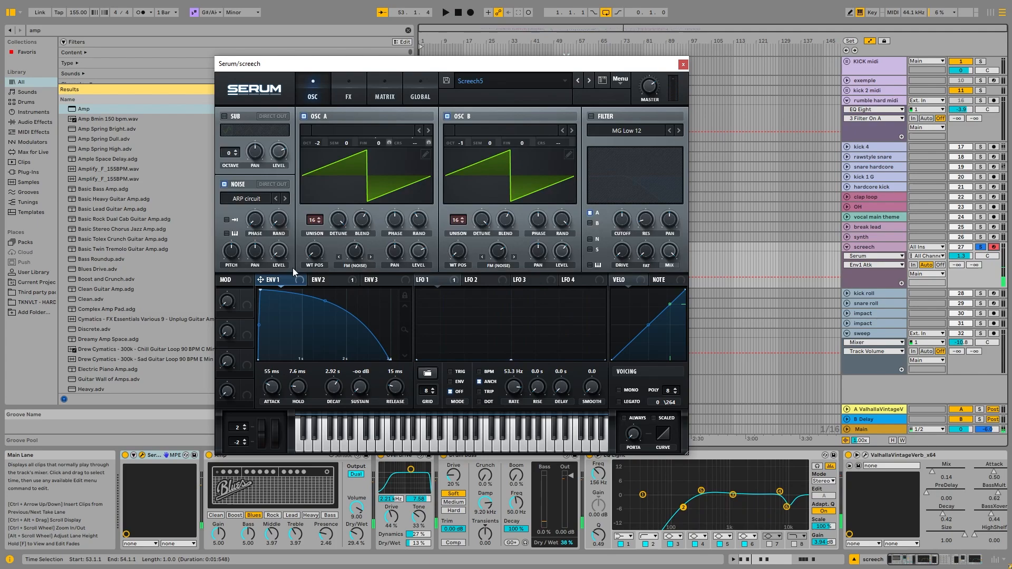
click(349, 93)
click(375, 91)
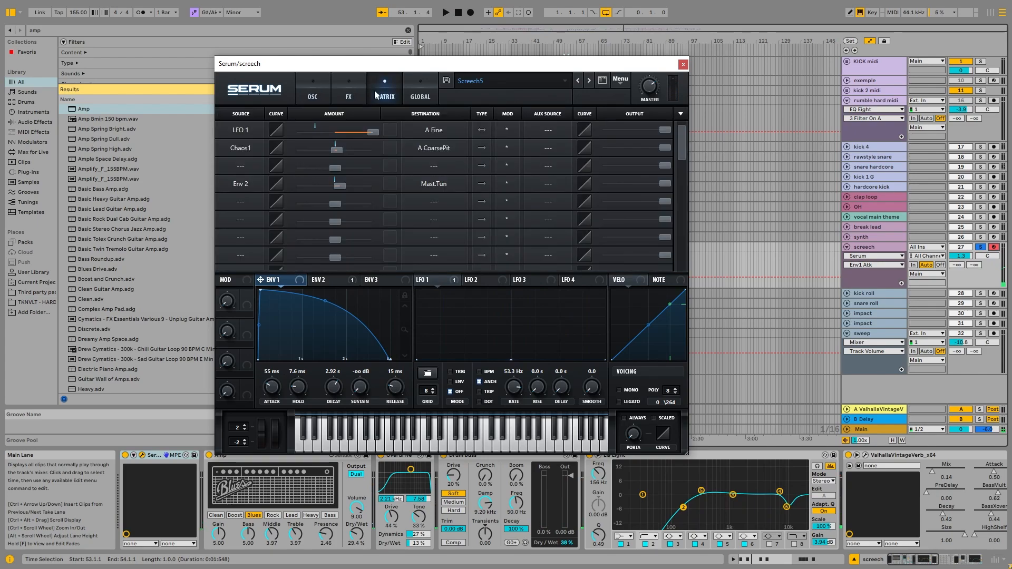
double_click(343, 184)
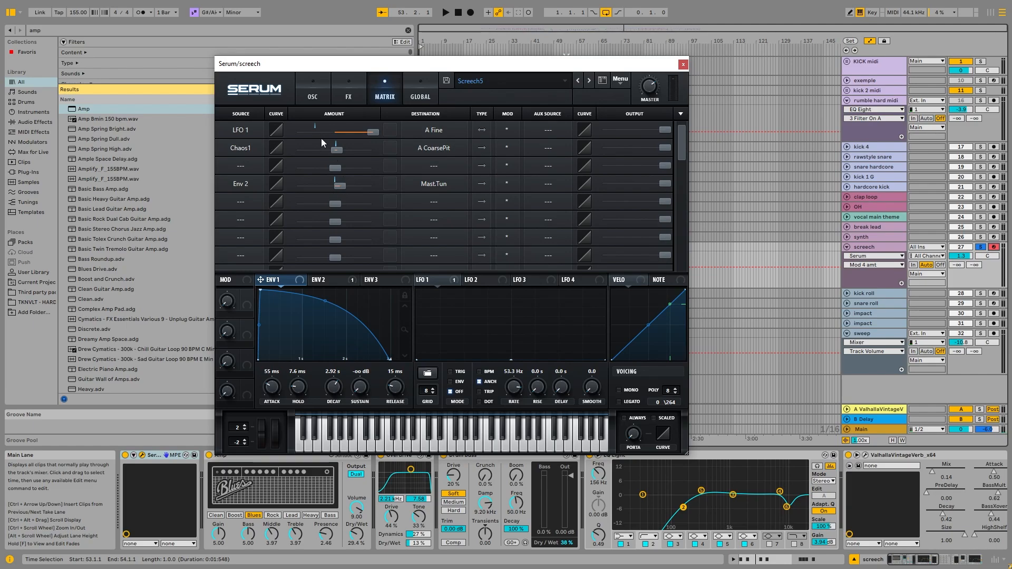
click(321, 95)
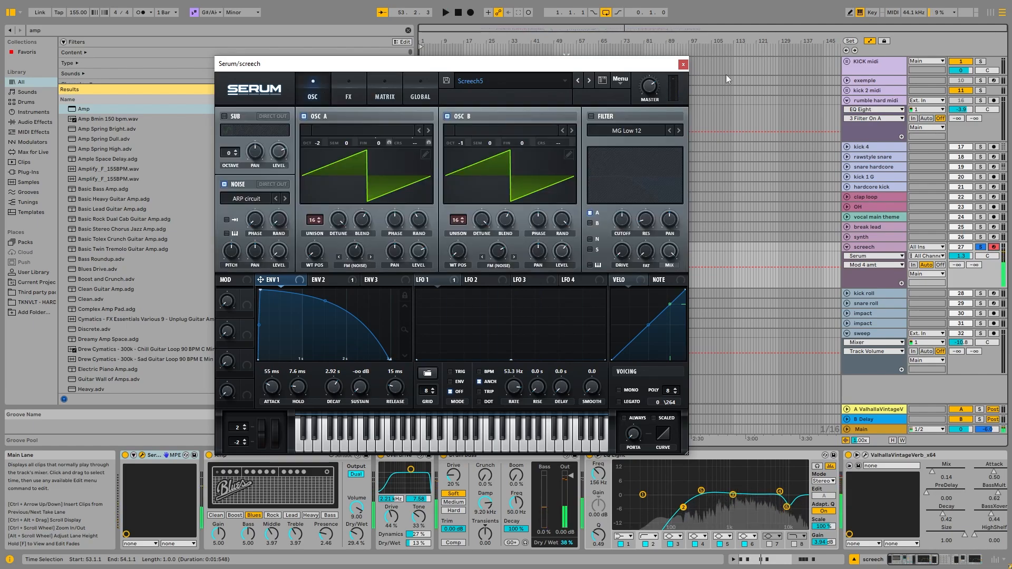
Close the screech's Serum, solo and arm the exemple track, and open that track's Serum.
click(683, 63)
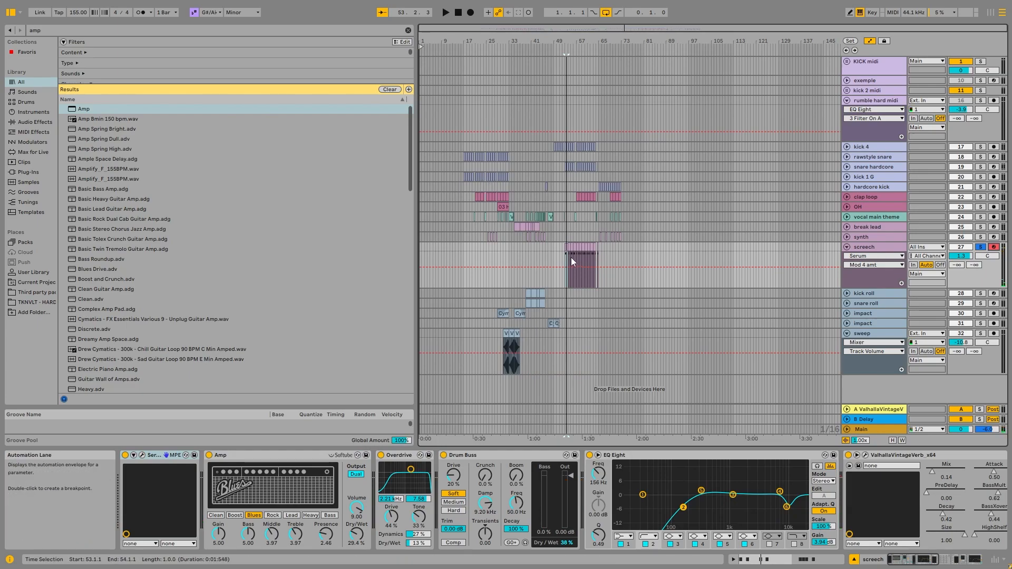
scroll(571, 257, up, 5)
scroll(570, 257, down, 5)
click(847, 80)
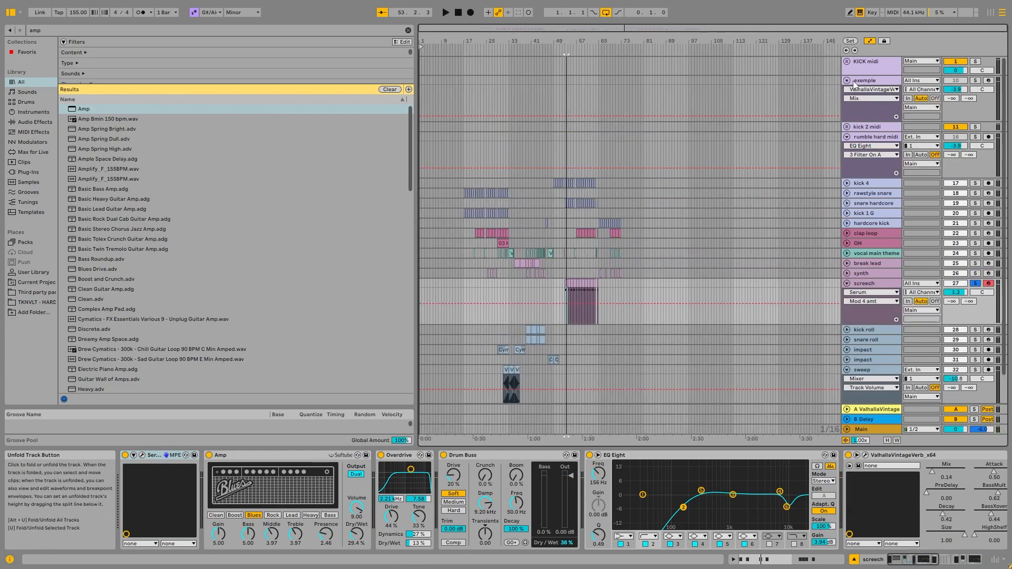
click(859, 80)
click(984, 81)
click(984, 81)
click(975, 80)
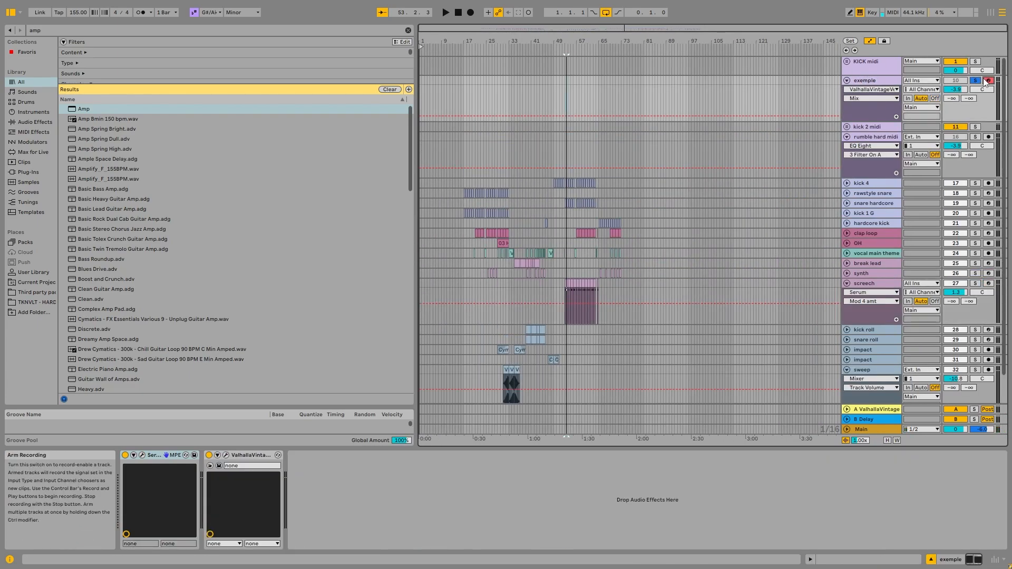
click(144, 456)
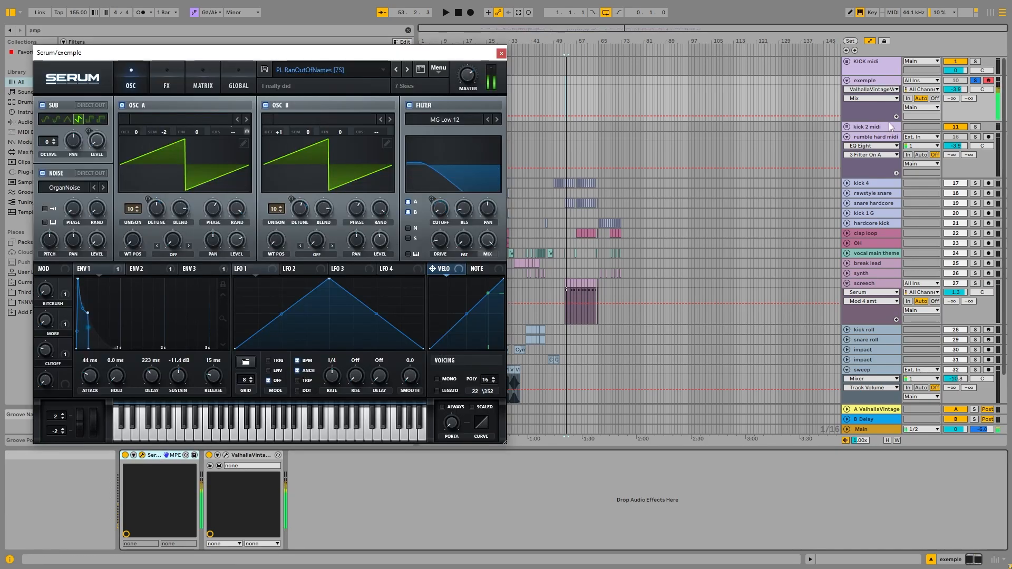
Lower the computer keyboard octave to C3 to D4 and set Env 1's attack to 0 ms while auditioning notes.
key(z)
key(a)
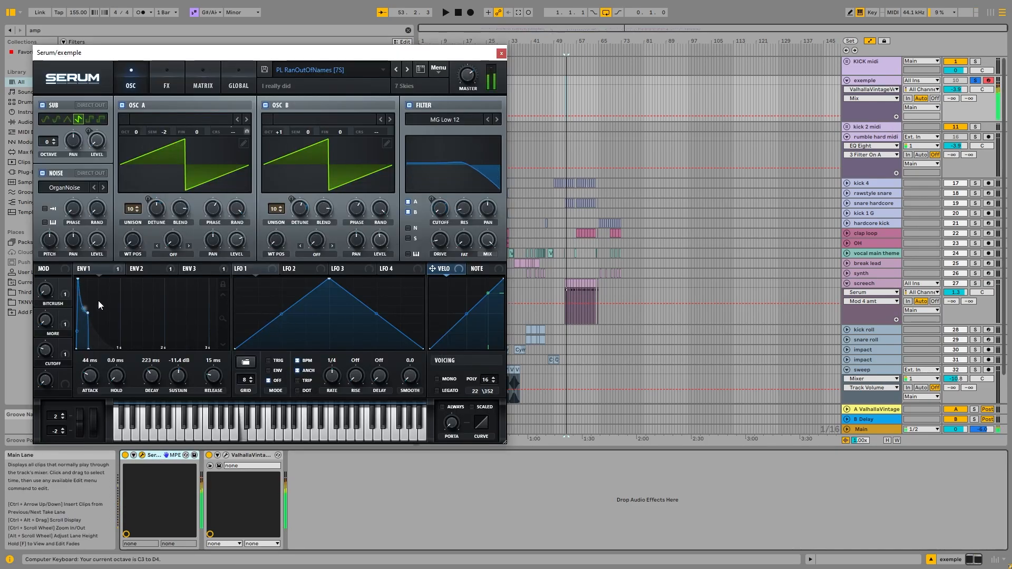
click(136, 269)
key(a)
click(98, 269)
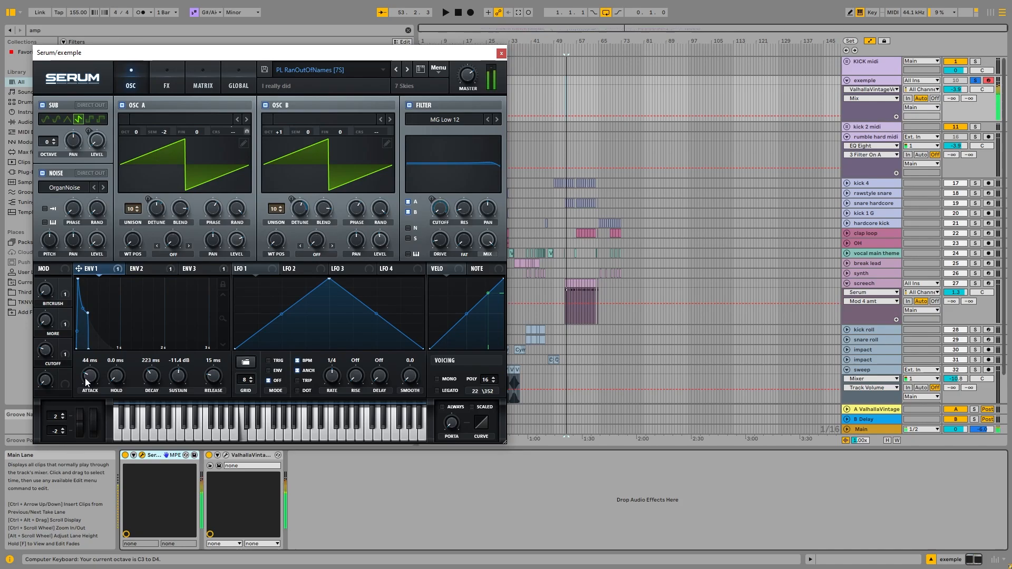
drag(90, 375, 84, 423)
key(a)
Set the Env 1 to Mast.Tun amount to 0 in Serum's modulation matrix and audition a note.
key(a)
click(203, 83)
key(a)
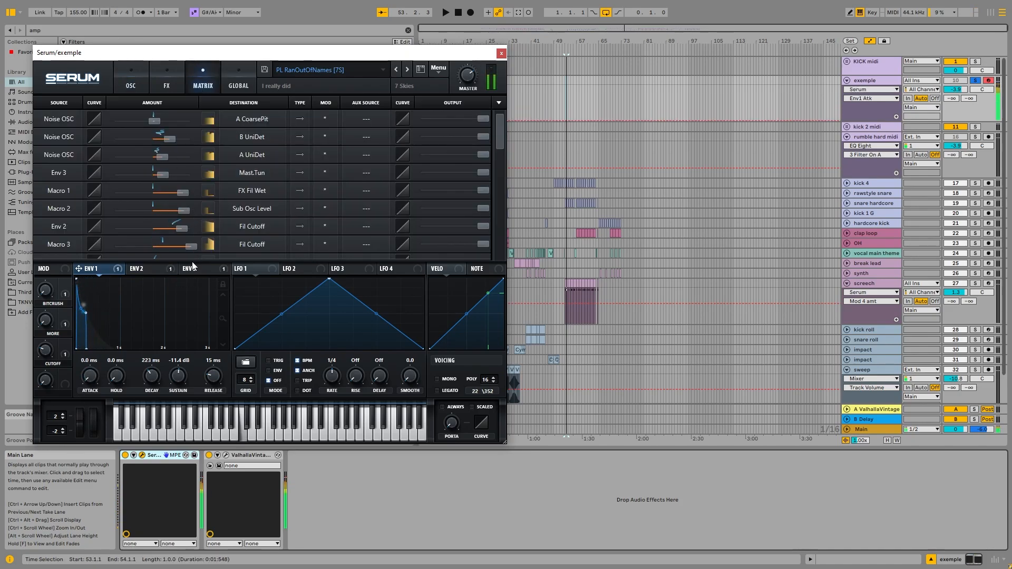
scroll(217, 225, down, 5)
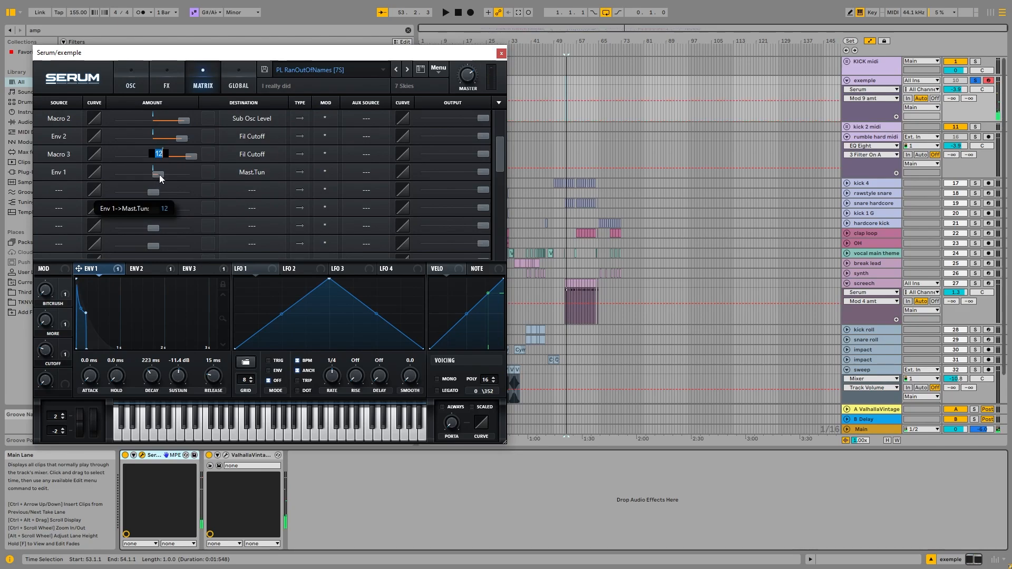
double_click(159, 176)
text(0)
key(Return)
key(a)
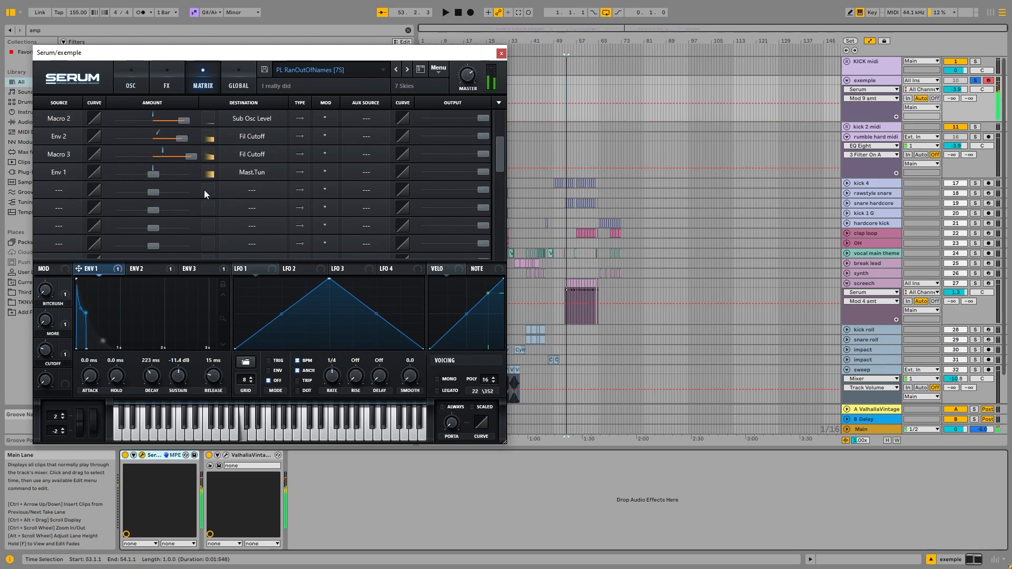
Set the Env 1 to Mast.Tun amount to 12 and audition the pitch modulation with repeated notes.
double_click(153, 173)
text(12)
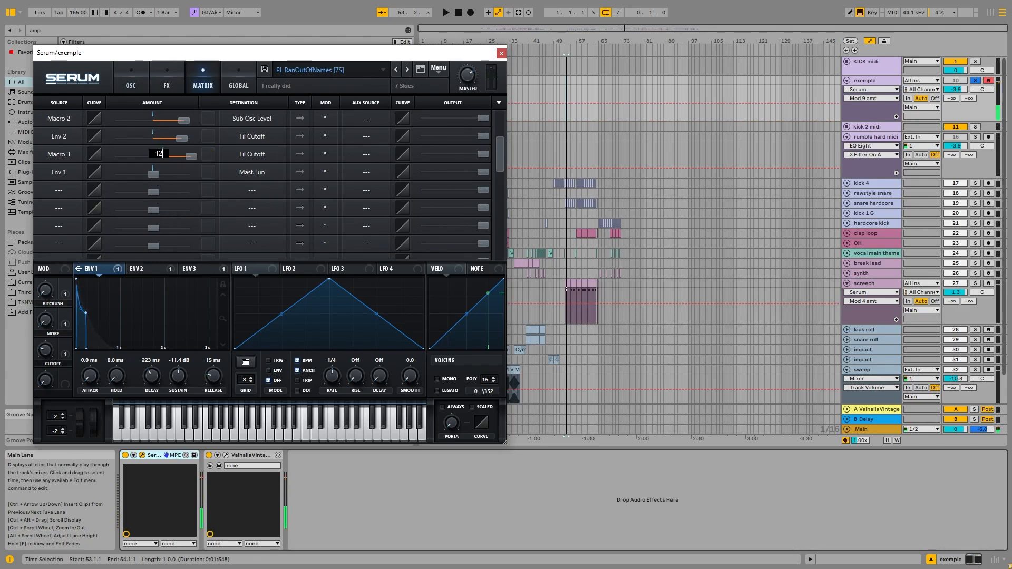
key(Return)
key(a)
key(a)
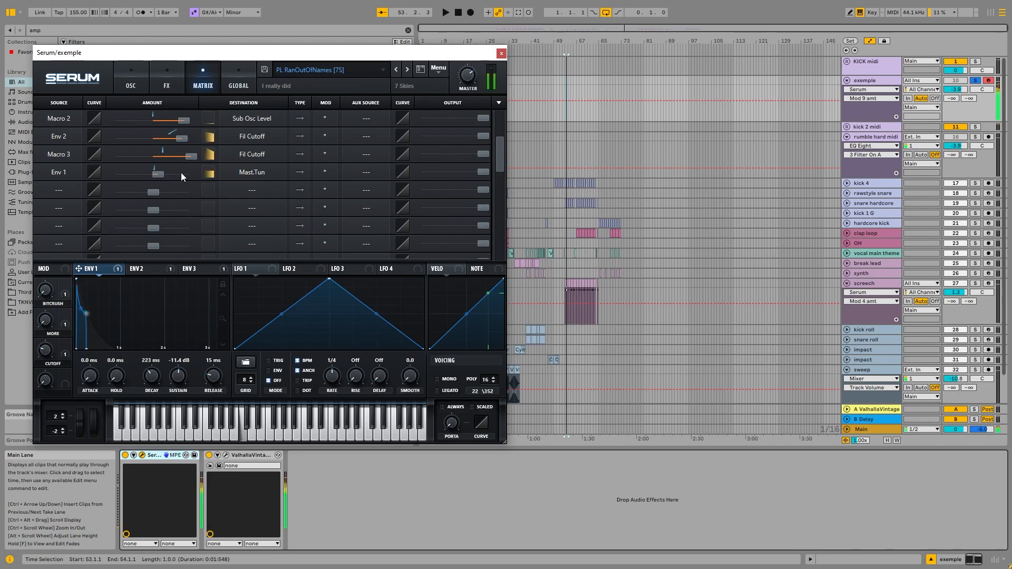
key(x)
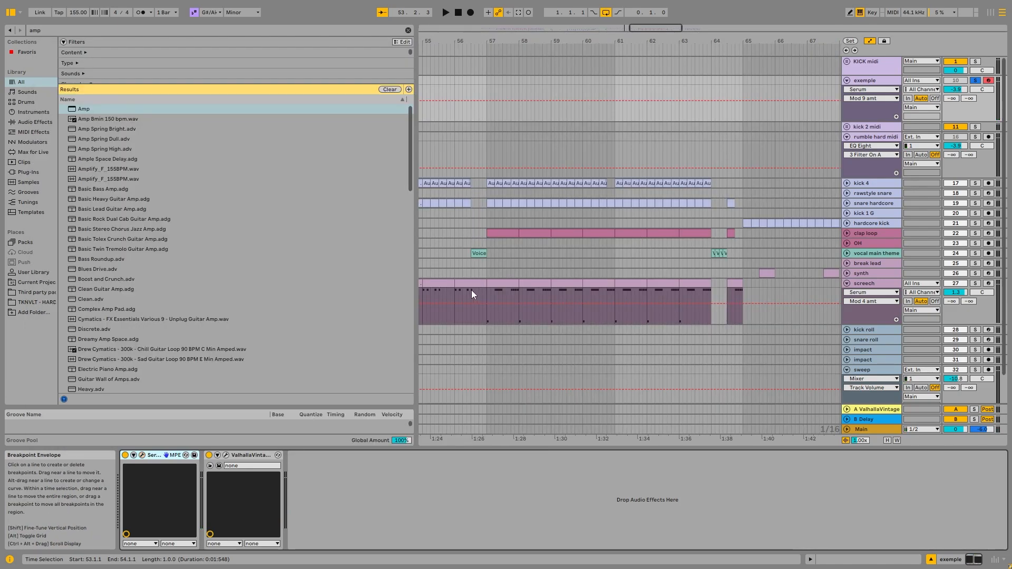
Solo the screech track, play its clip from bar 53, and stop playback.
scroll(455, 277, down, 5)
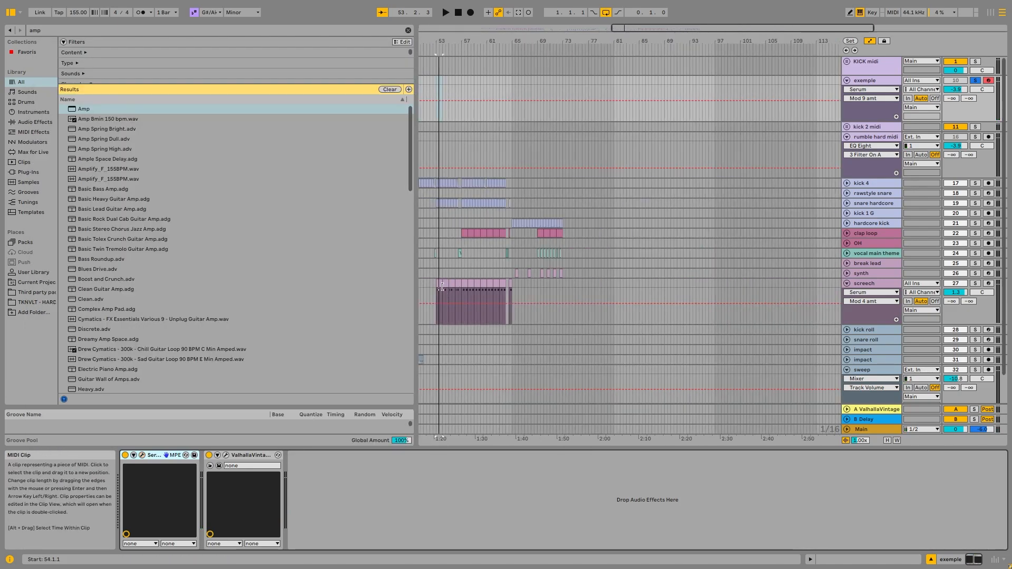
click(442, 287)
key(space)
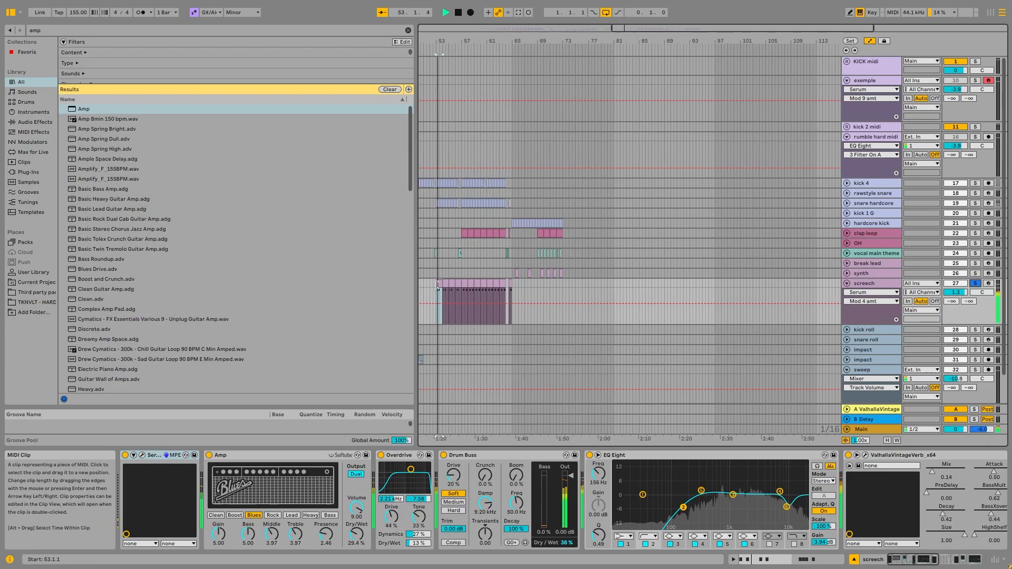
scroll(437, 284, up, 5)
key(space)
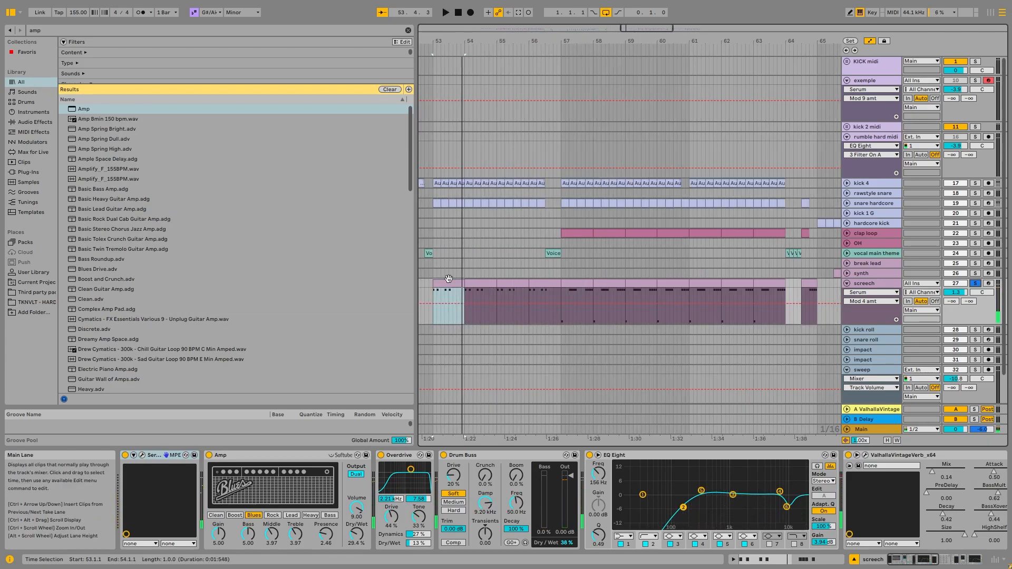
Review the MIDI notes of the screech clip at bar 53 and replay the clip.
double_click(448, 279)
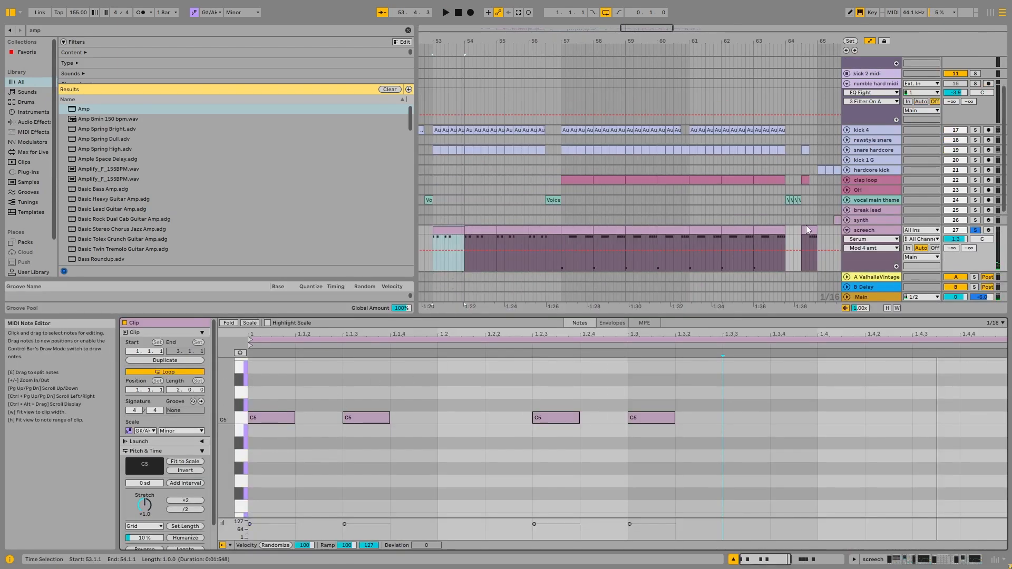
key(shift+Tab)
key(space)
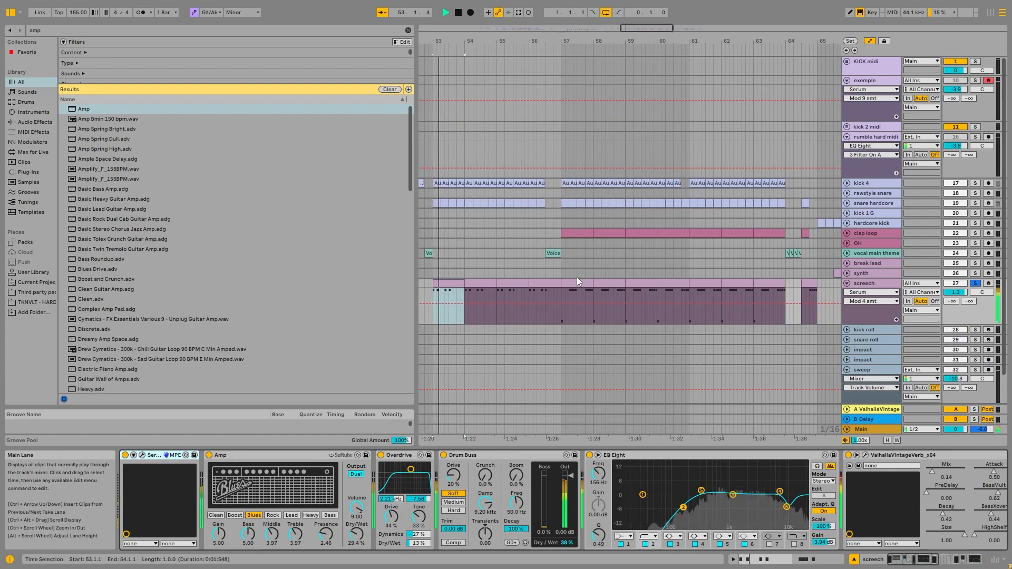
key(space)
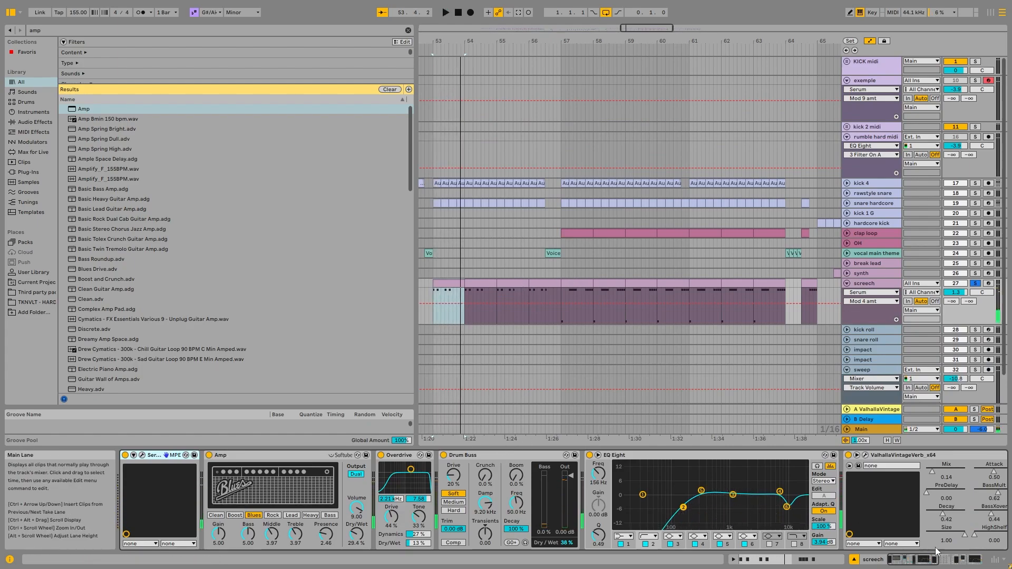
Examine the C4 and C5 notes of the screech clip at bar 57 while playing it, and stop playback.
drag(932, 560, 965, 560)
click(580, 283)
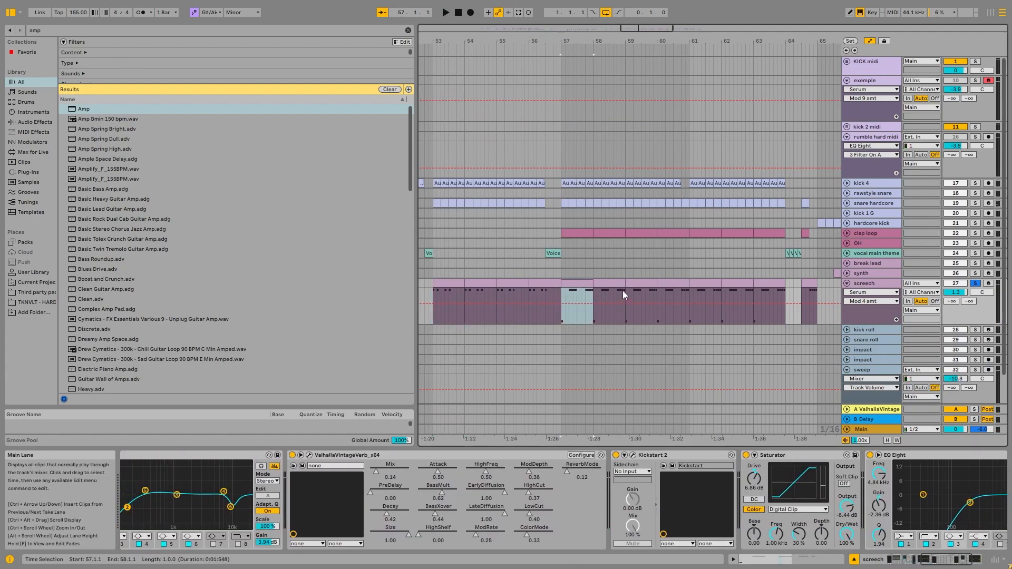
key(shift+Tab)
scroll(369, 416, down, 3)
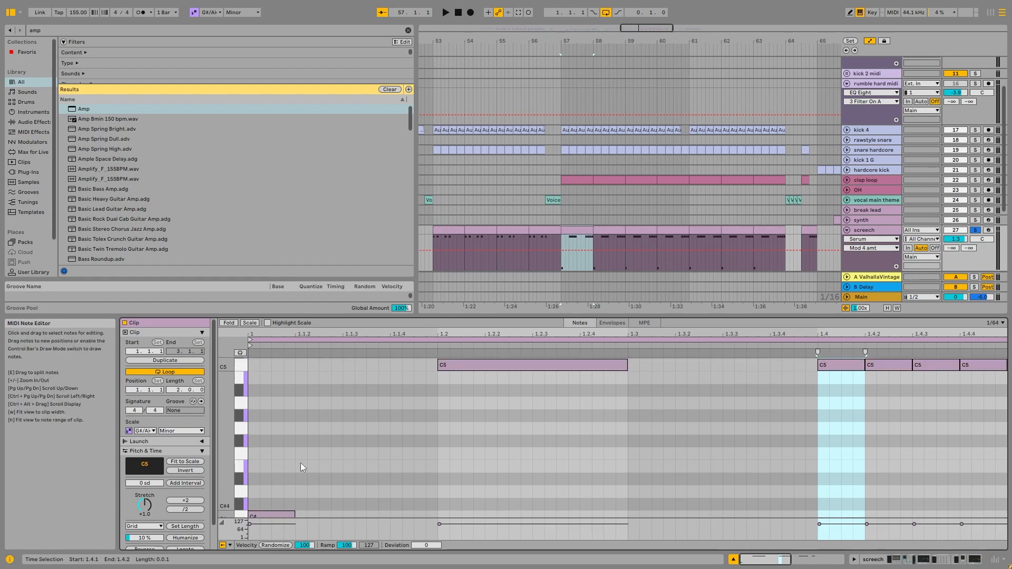
scroll(303, 462, down, 2)
key(space)
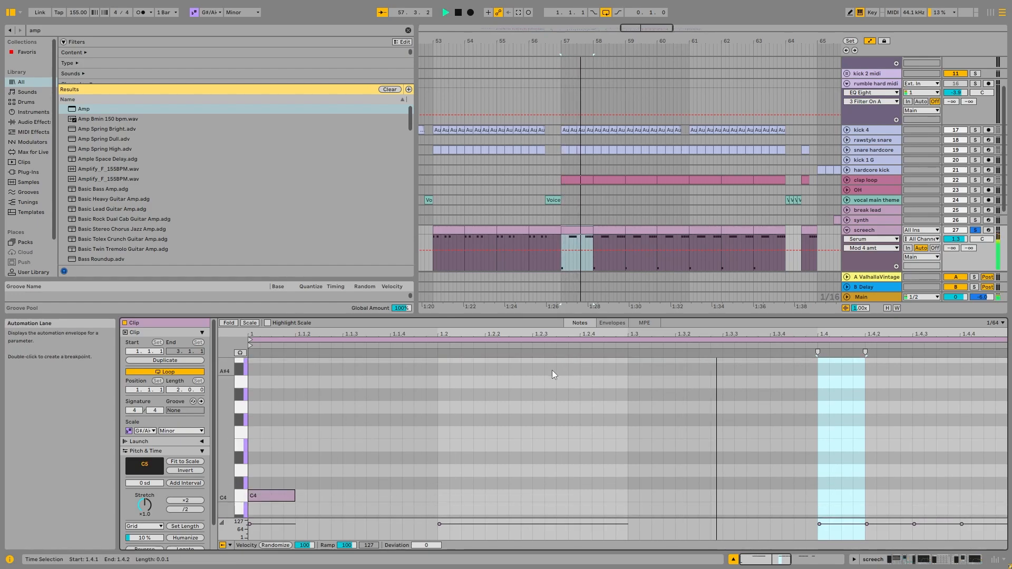
scroll(570, 375, up, 3)
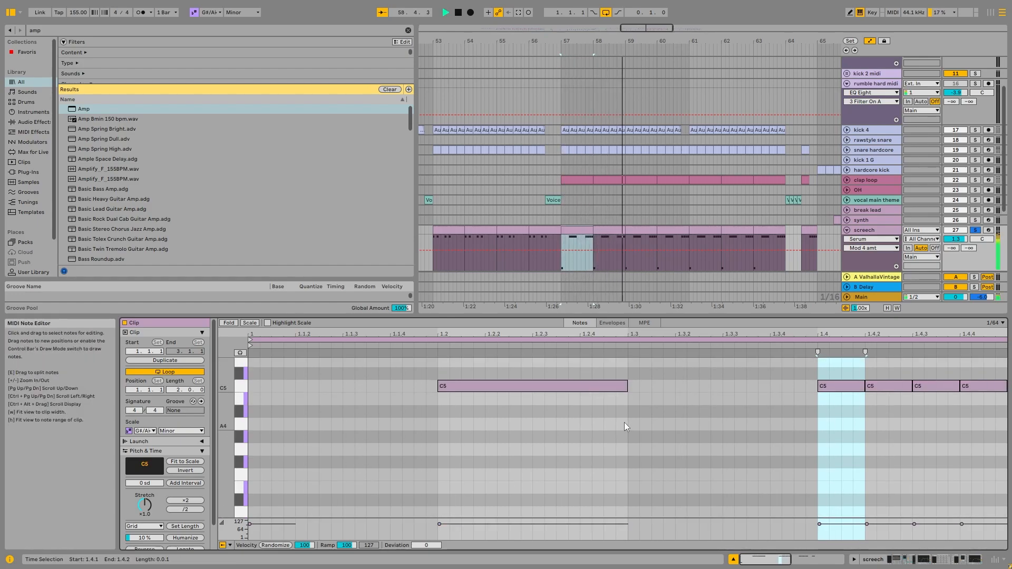
key(space)
Play the screech from bar 57 with its Serum open, review the effects, matrix and oscillators, and close Serum.
double_click(886, 232)
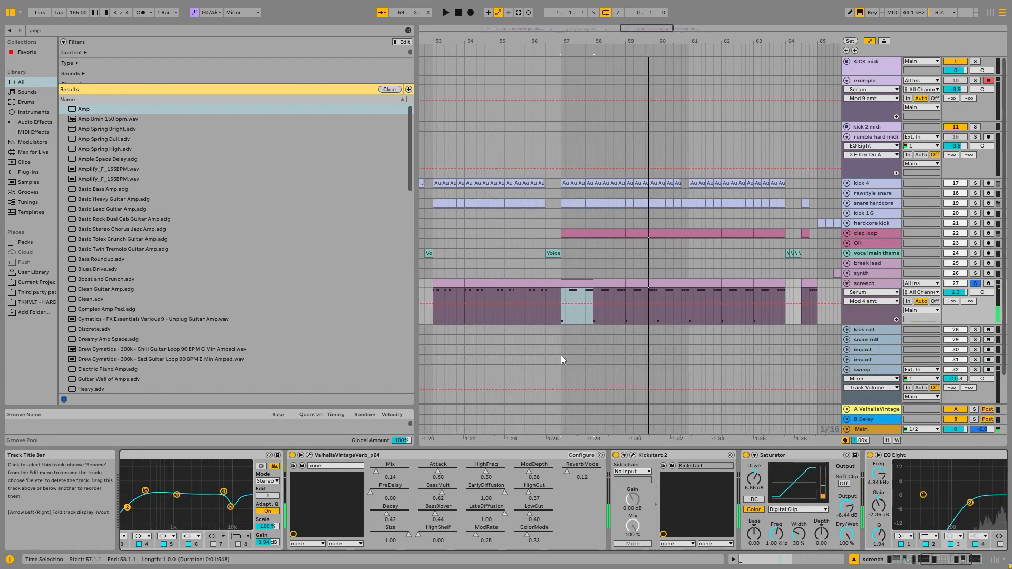
key(minus)
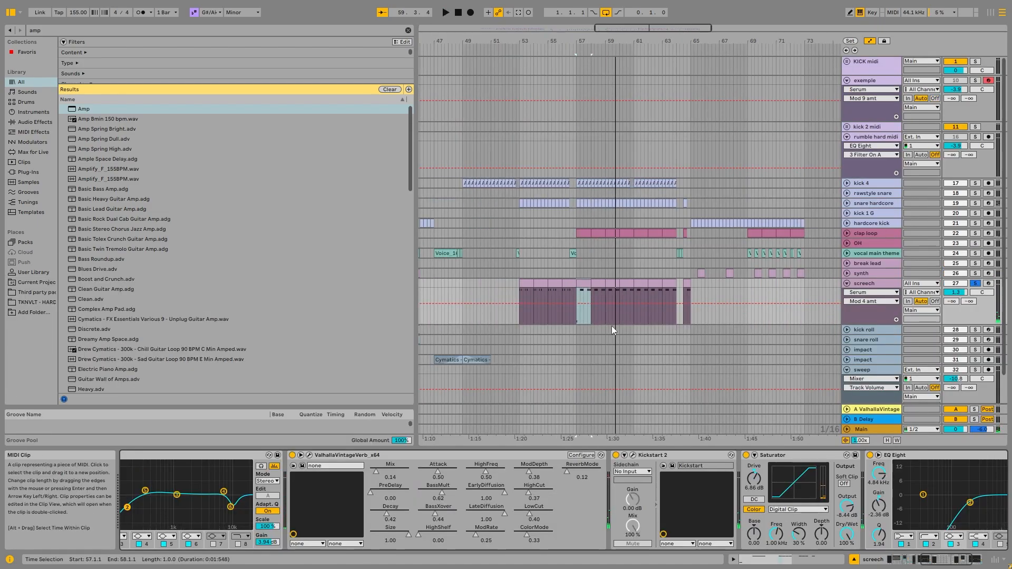
click(894, 561)
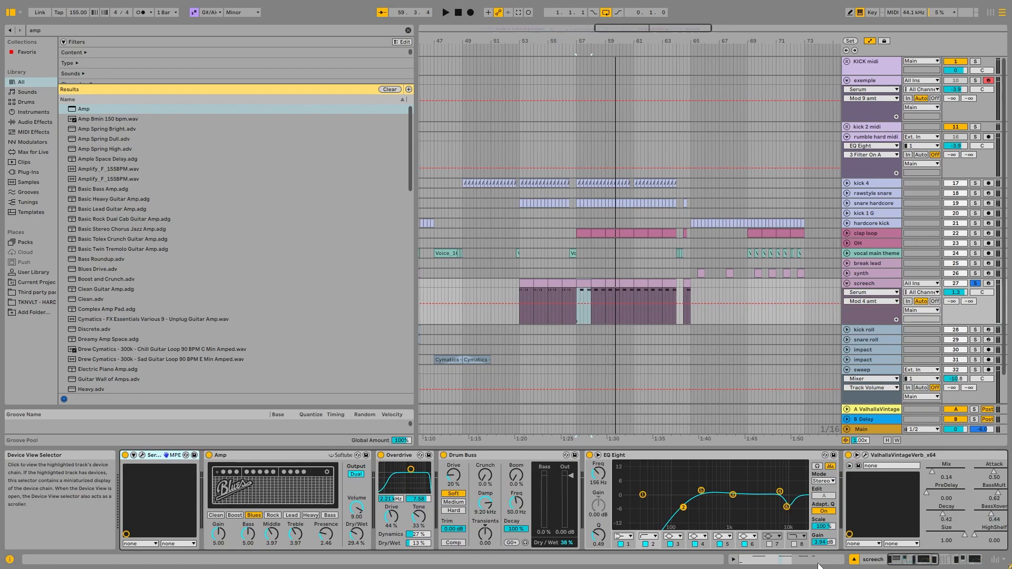
click(142, 455)
key(space)
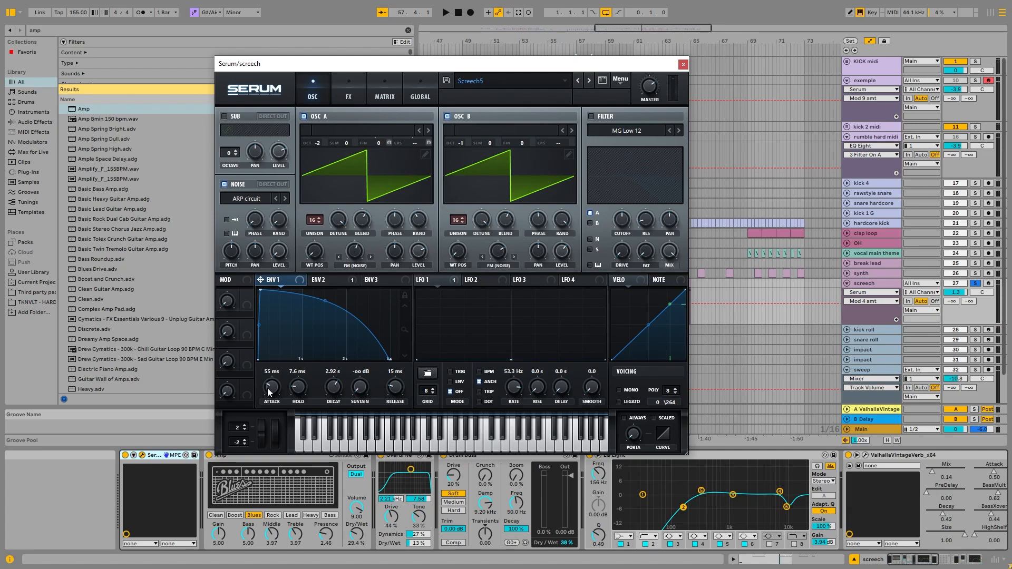
click(358, 83)
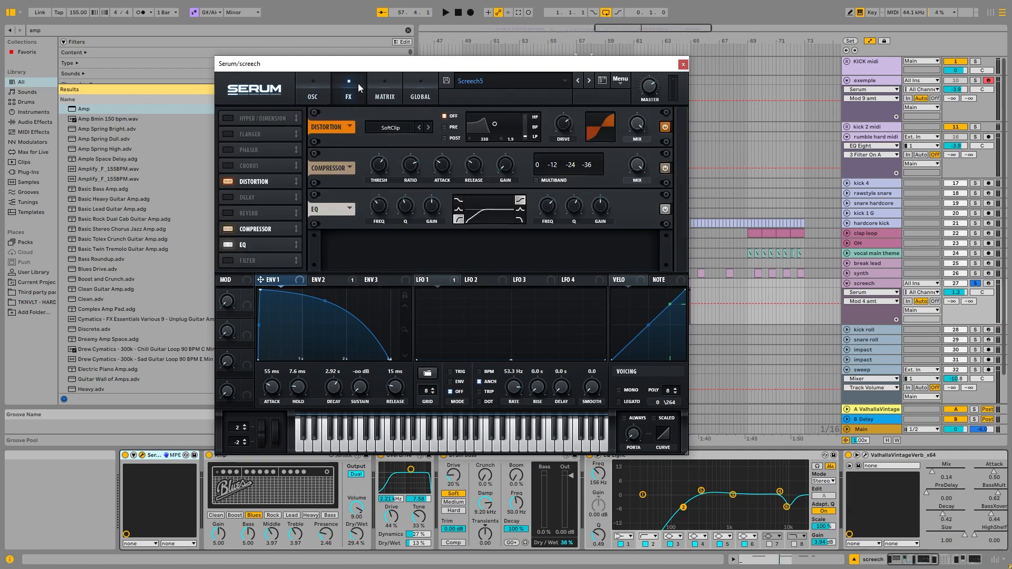
click(384, 96)
click(312, 90)
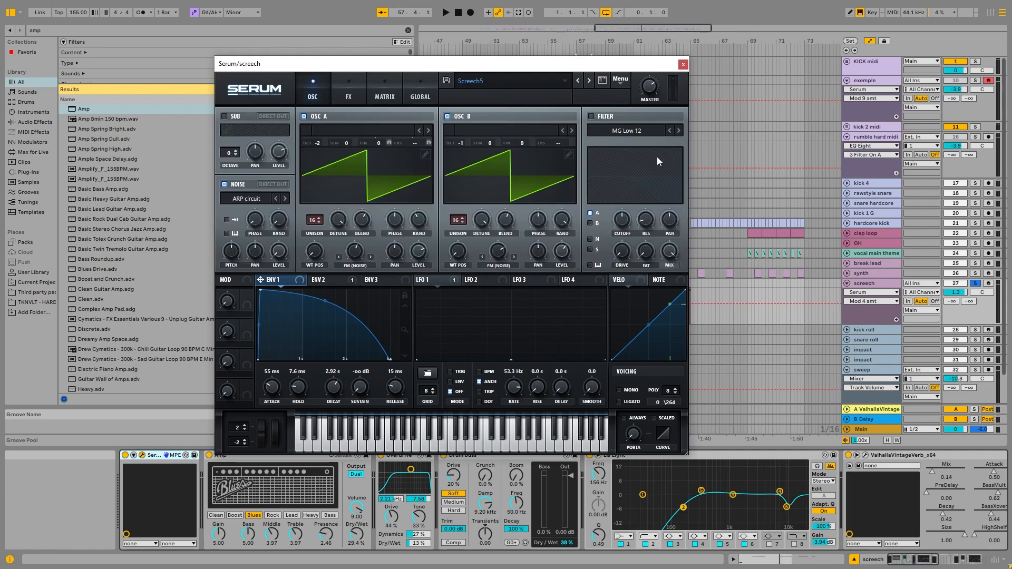
click(683, 64)
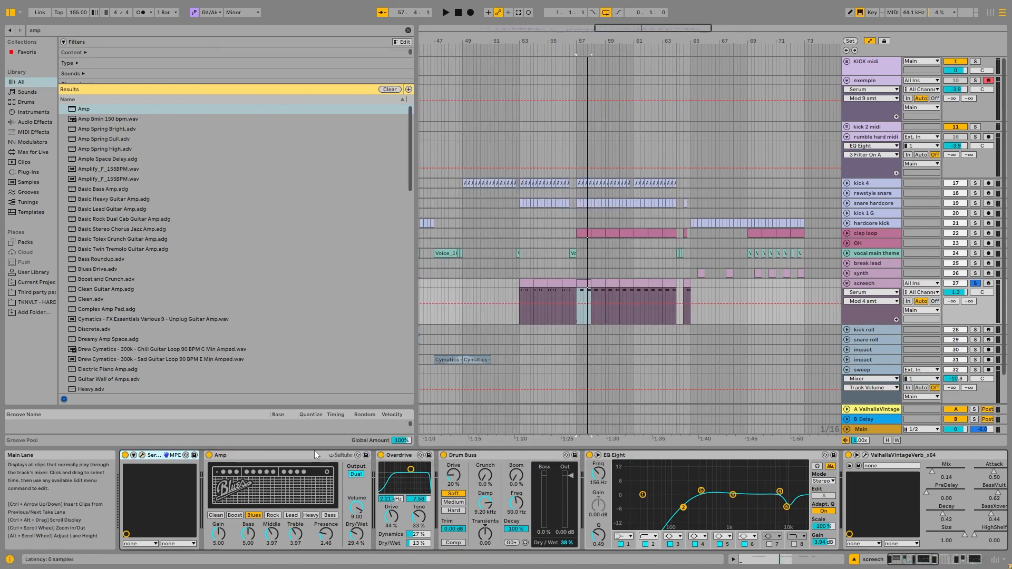
Examine the Amp, Overdrive and Drum Buss devices in the screech's effect chain.
click(254, 453)
click(409, 456)
click(511, 454)
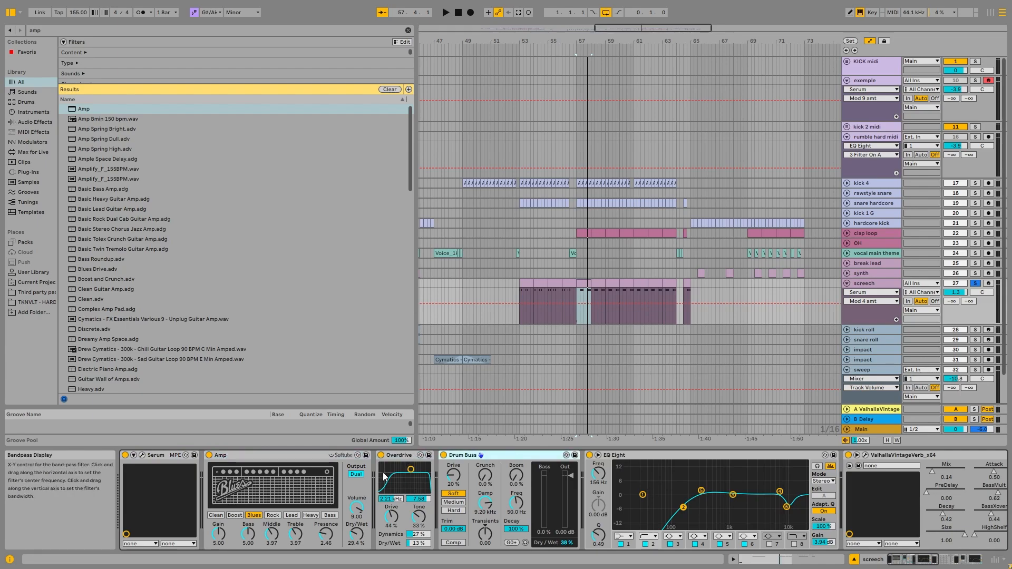
key(Left)
key(Left)
drag(912, 558, 939, 556)
Check the screech's ValhallaVintageVerb settings and compare the sound with the reverb off and on during playback.
click(432, 456)
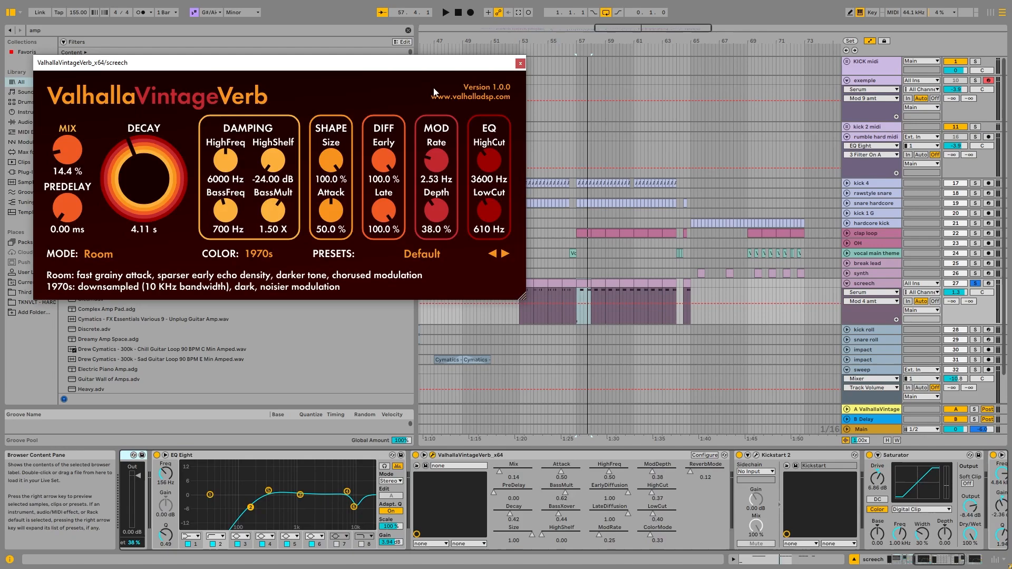
key(space)
click(520, 62)
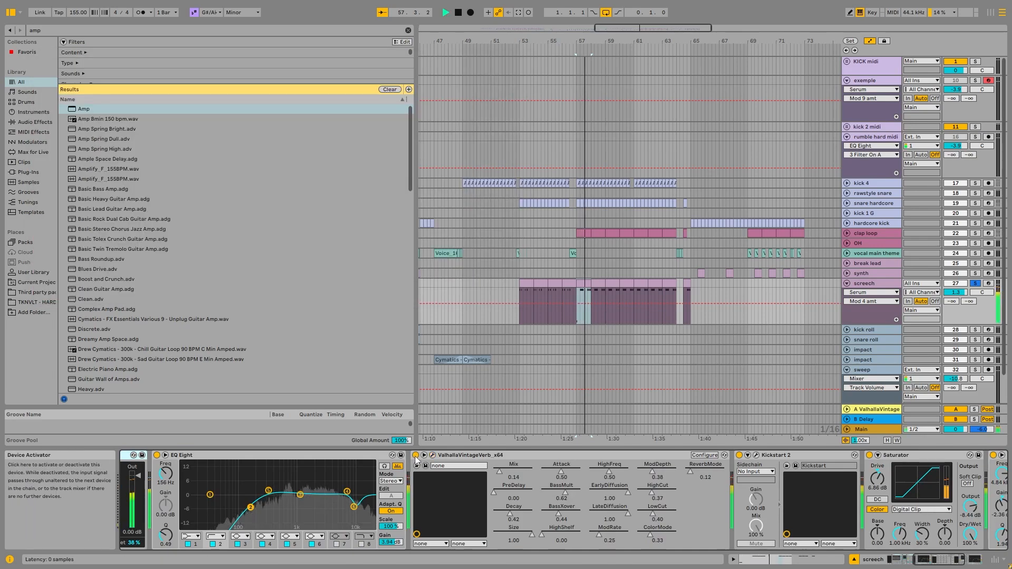
click(416, 455)
click(416, 456)
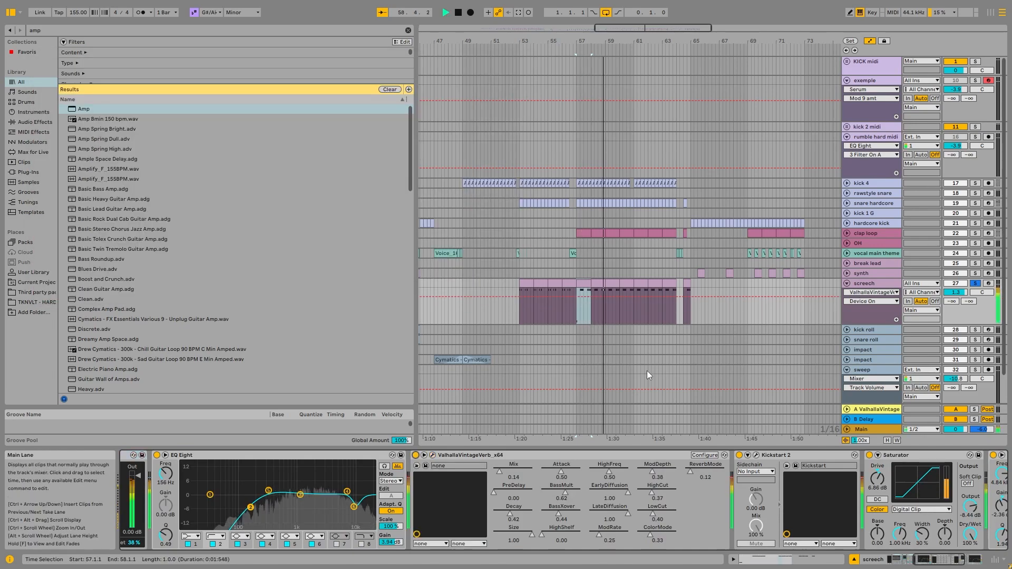
key(space)
Reopen the screech's ValhallaVintageVerb settings and move the plug-in window clear of the device chain to inspect its EQ cuts.
scroll(628, 474, down, 5)
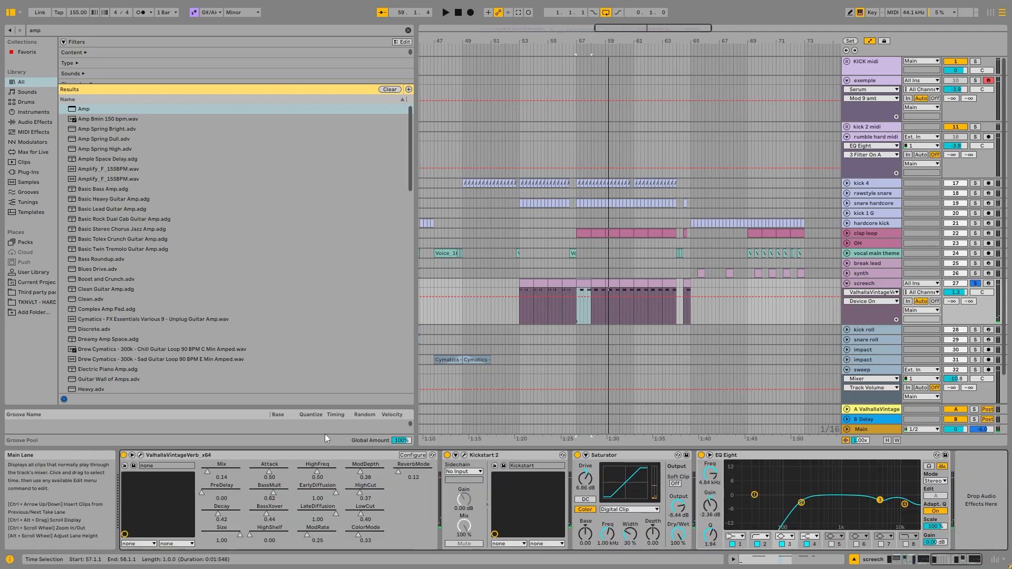
click(141, 455)
drag(429, 66, 584, 28)
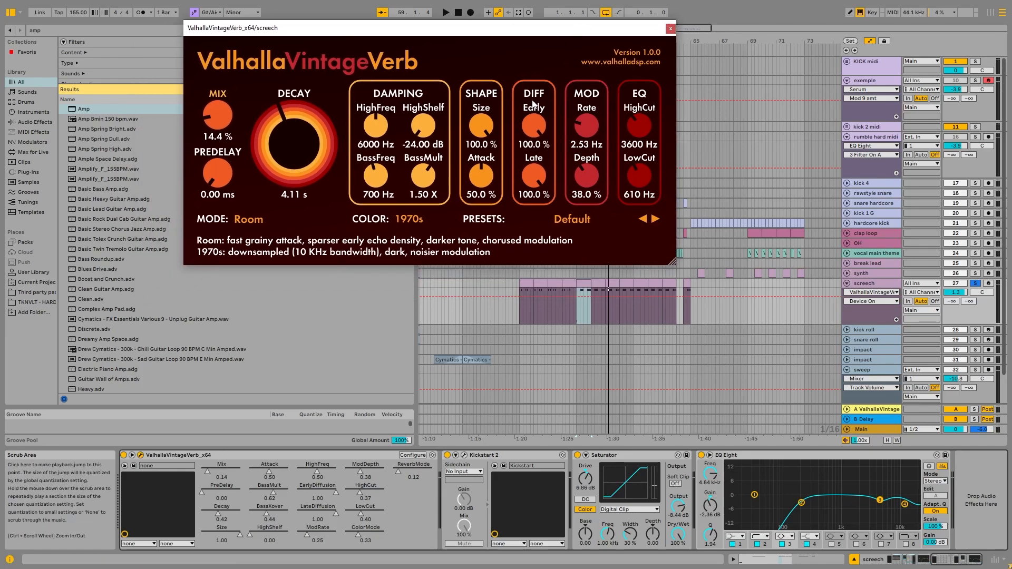
Audition the screech with the reverb's EQ fully open, HighCut at 20000 Hz and LowCut at 10 Hz.
click(641, 126)
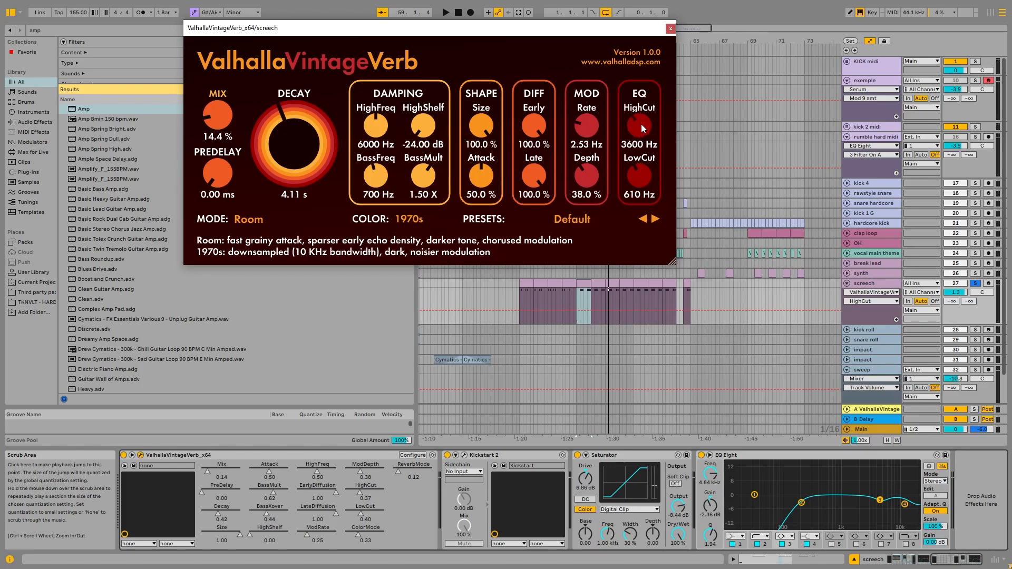
key(space)
drag(641, 125, 680, 87)
drag(644, 178, 608, 262)
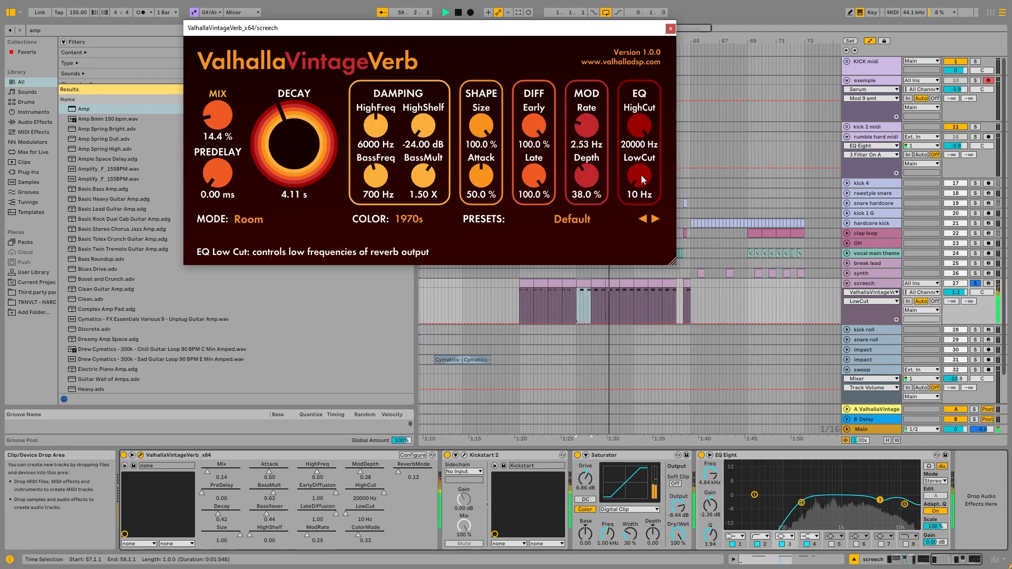
key(space)
Cut the reverb's EQ again by setting LowCut to 580 Hz and HighCut to 2510 Hz while auditioning the screech.
drag(643, 182, 648, 120)
drag(642, 126, 617, 210)
key(space)
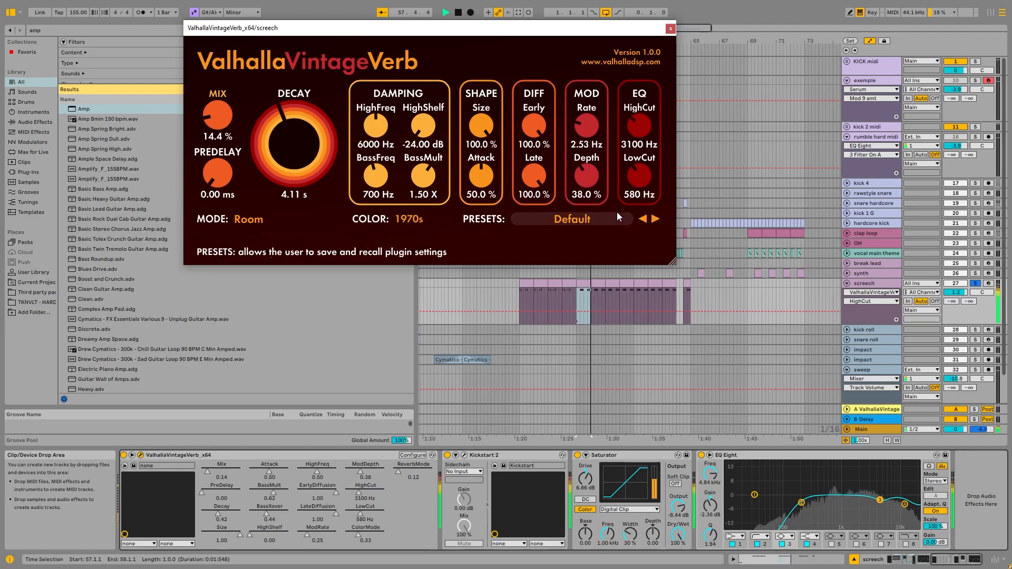
click(616, 214)
drag(639, 132, 635, 140)
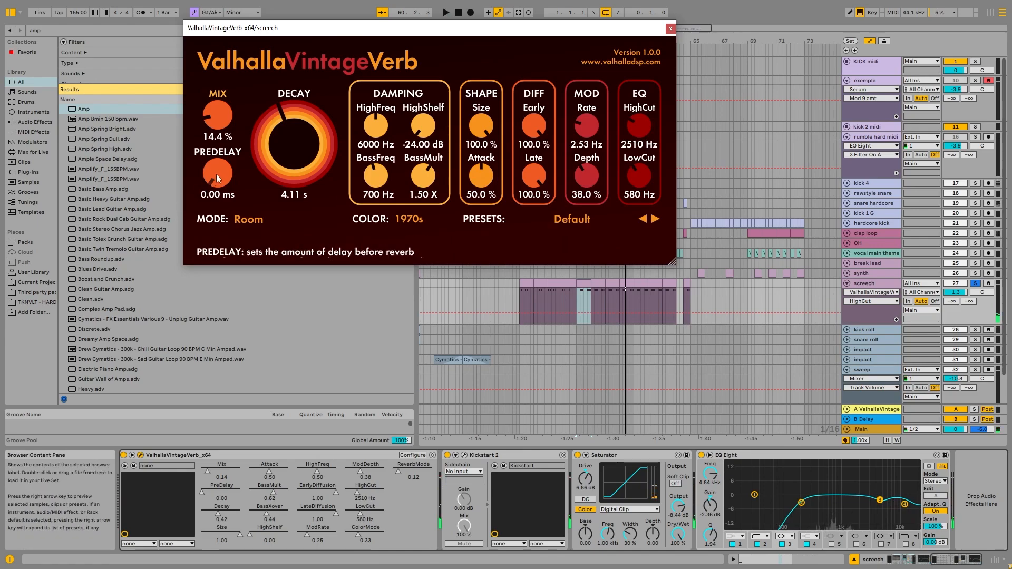
Audition the screech with extra reverb predelay, and compare it with the predelay returned to 0.00 ms.
drag(216, 178, 205, 270)
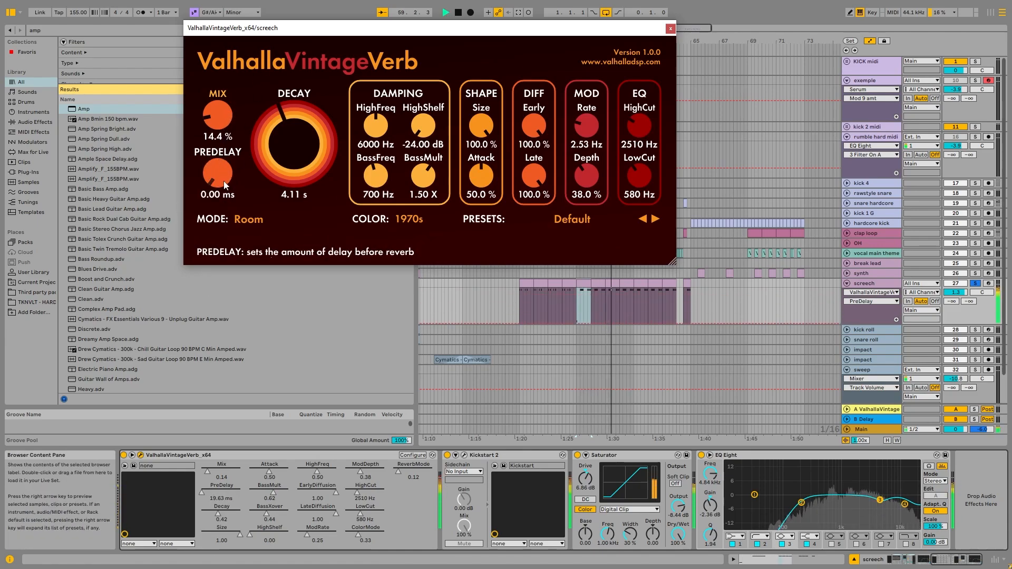
key(space)
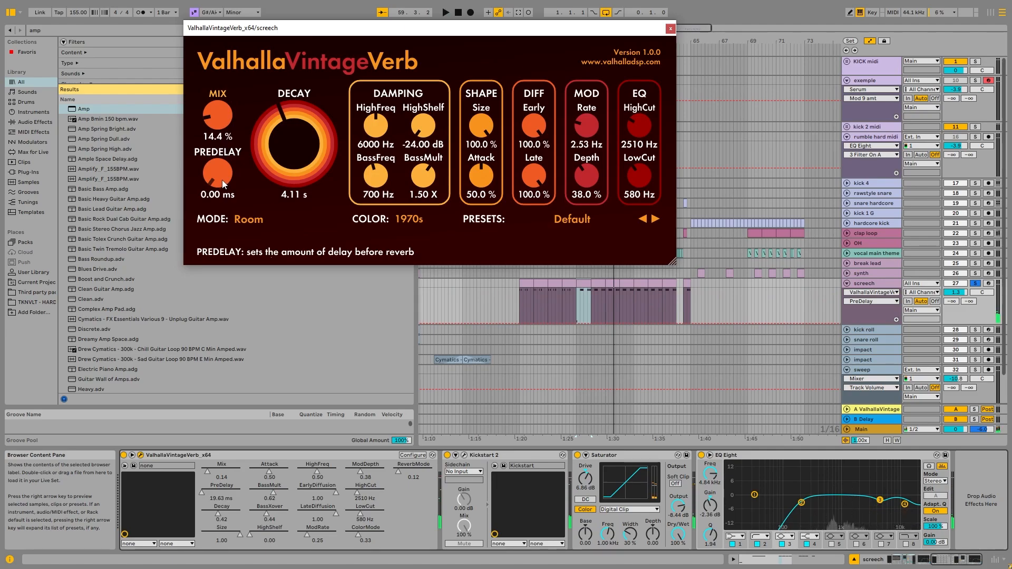
key(space)
drag(223, 184, 200, 235)
key(space)
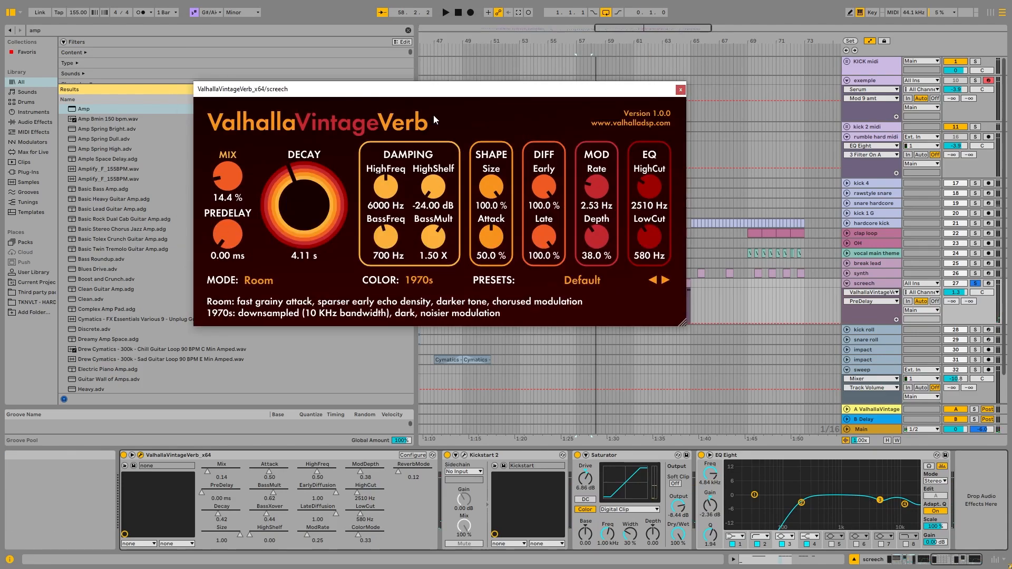
Close the ValhallaVintageVerb window and examine the Saturator and EQ Eight devices at the end of the screech's effect chain.
drag(479, 92, 533, 88)
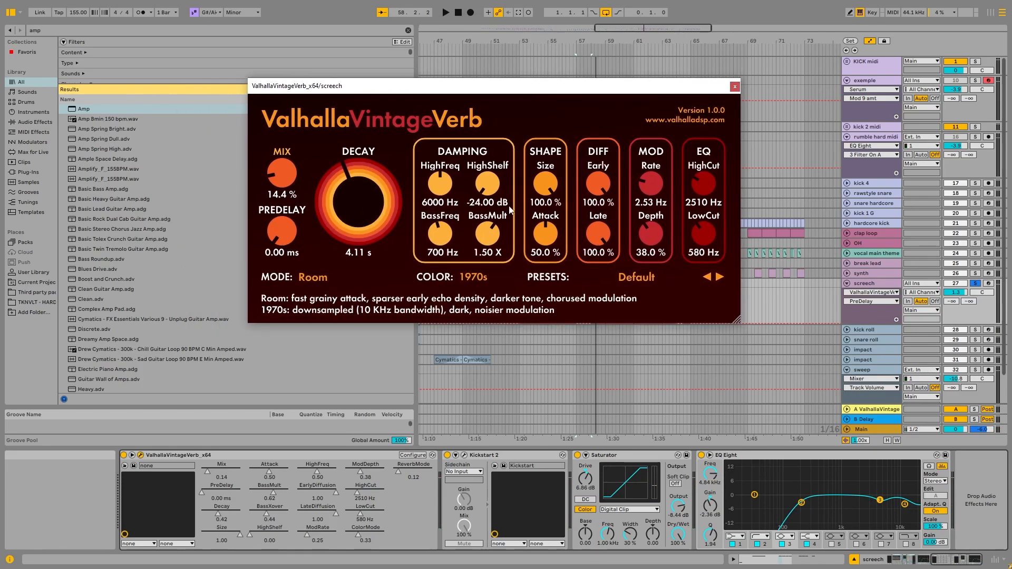
click(734, 86)
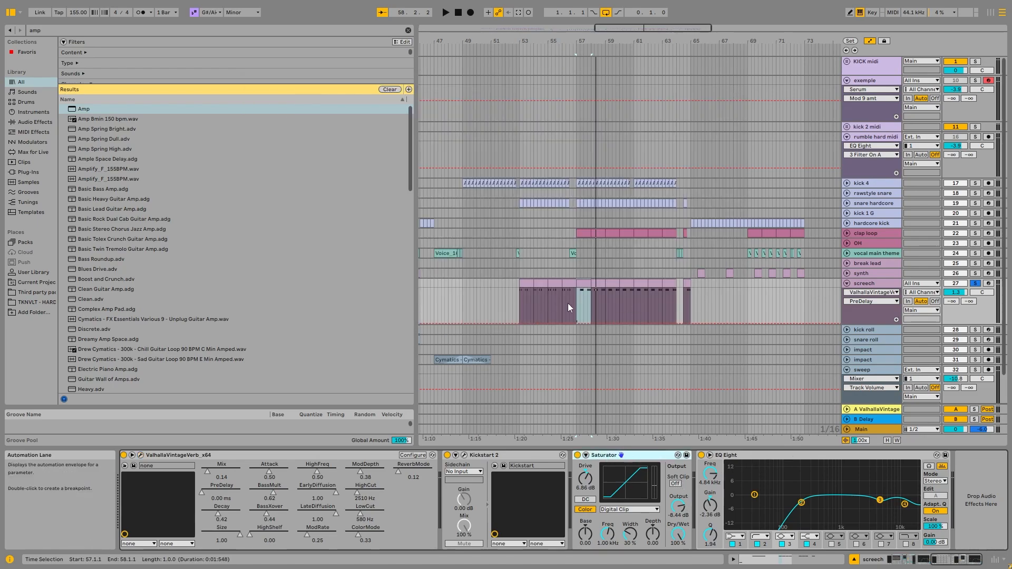
mouse_move(952, 560)
mouse_down()
mouse_move(869, 560)
mouse_move(954, 555)
mouse_up()
click(759, 455)
click(640, 454)
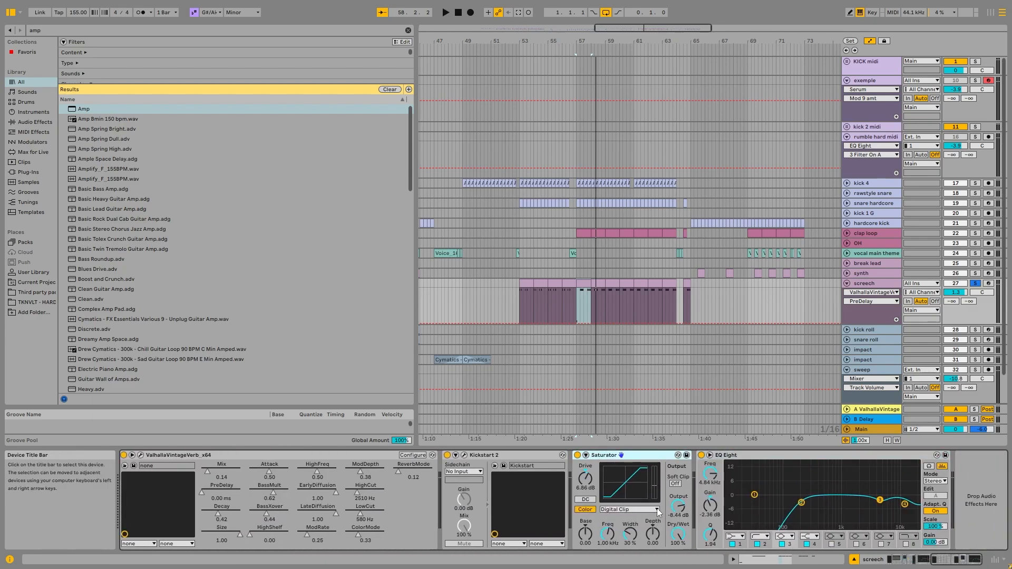
click(744, 456)
click(818, 502)
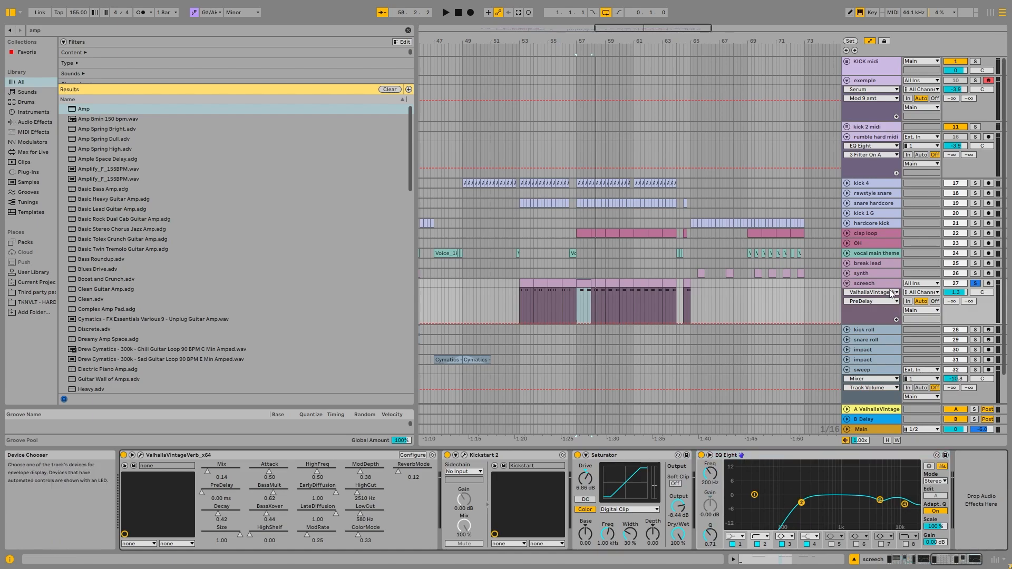
click(891, 294)
click(853, 286)
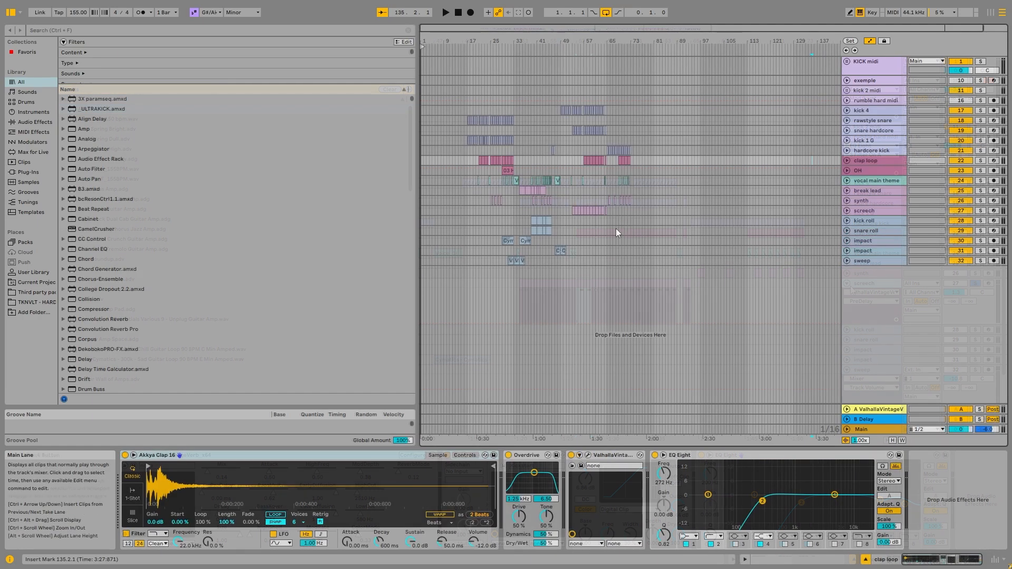